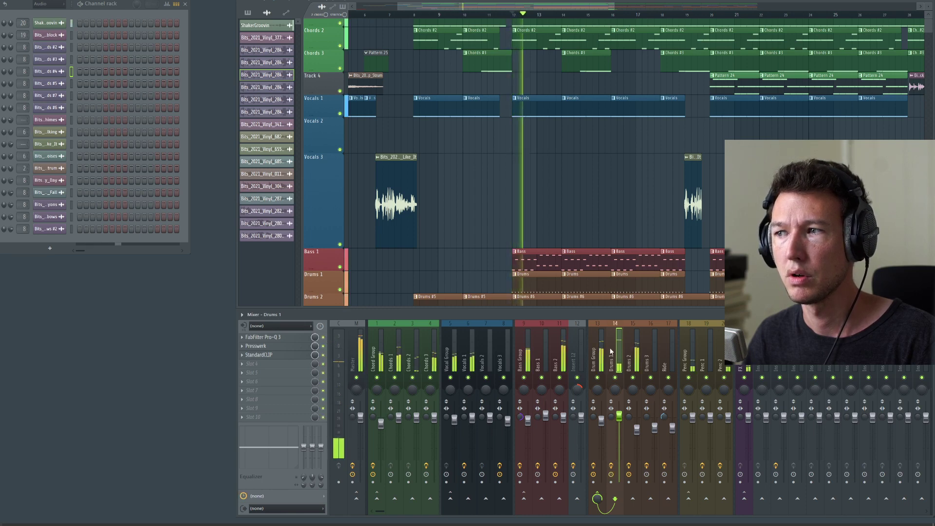
- Select the Drums 2 mixer track and solo it while the song plays
left_click(633, 350)
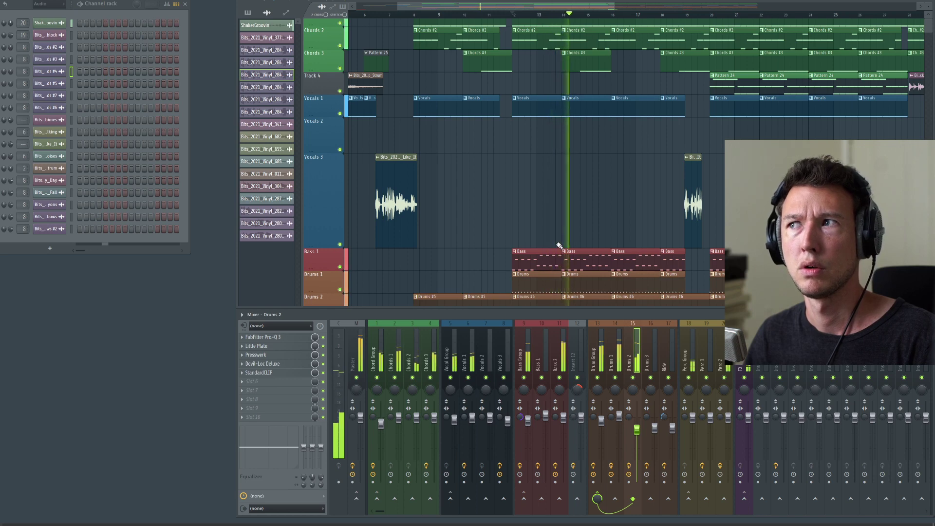
key("space")
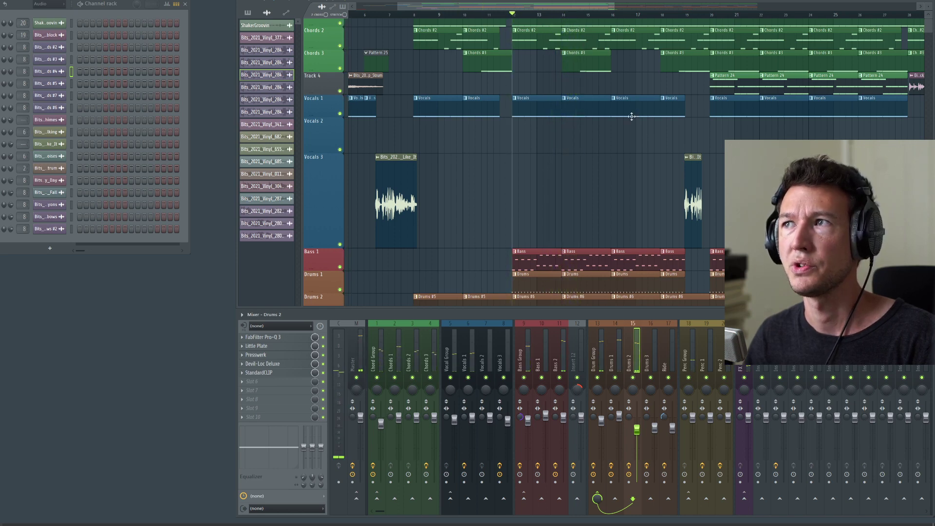
left_click_drag(631, 115, 574, 149)
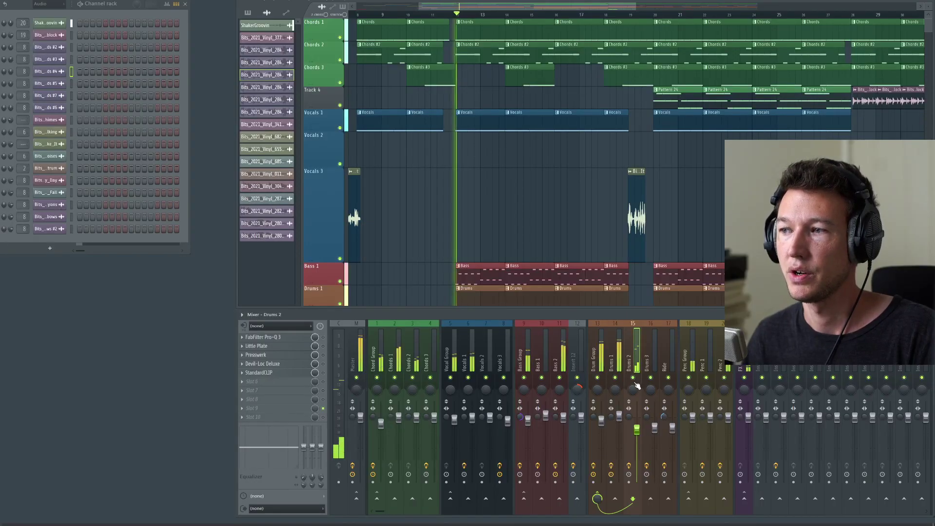
key("space")
right_click(634, 379)
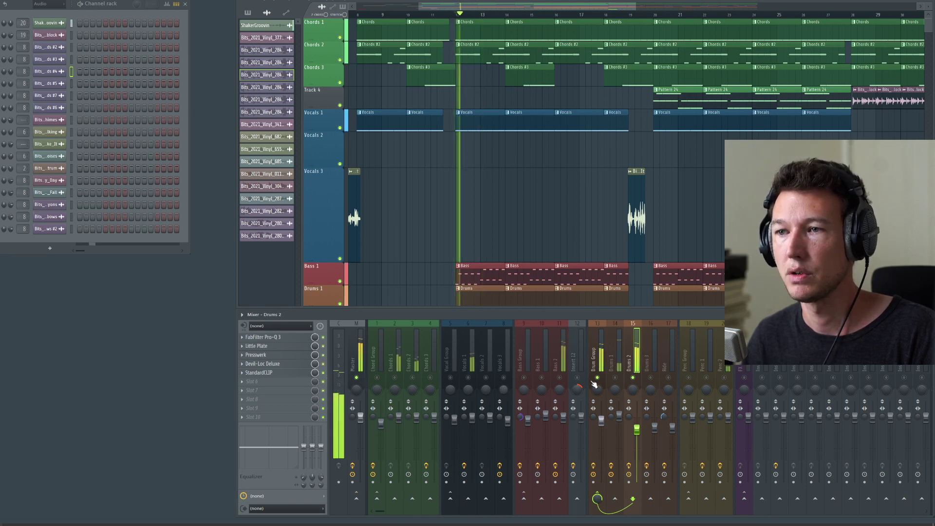
- Compare the soloed Drums 2 track with its effects enabled and bypassed during playback
key("space")
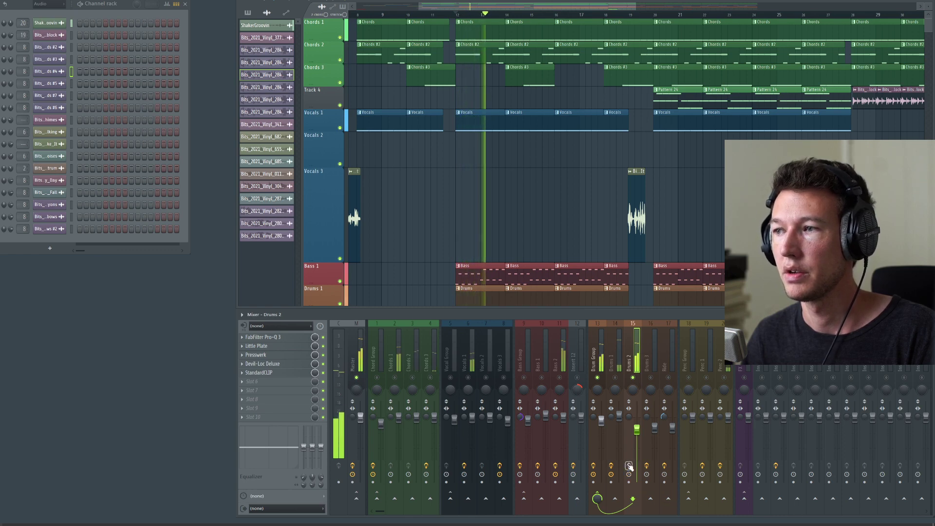
key("space")
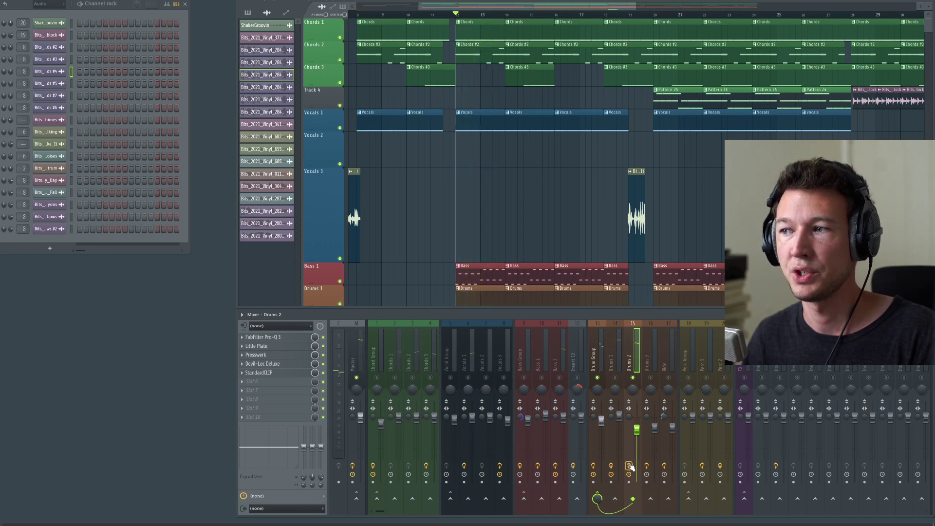
key("space")
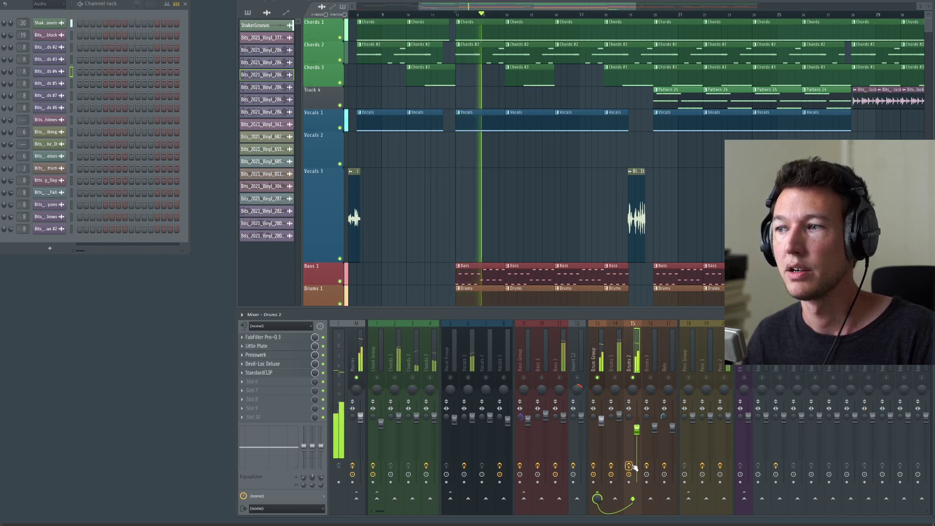
left_click(629, 466)
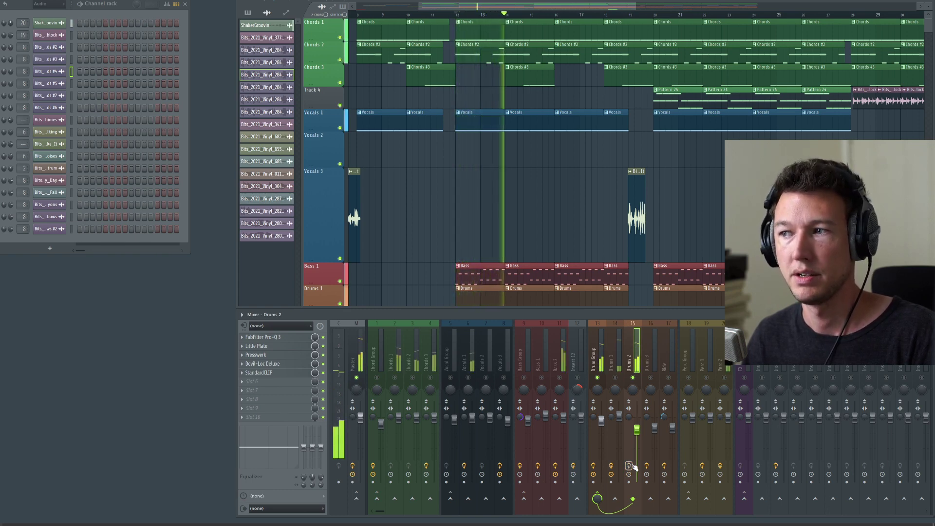
key("space")
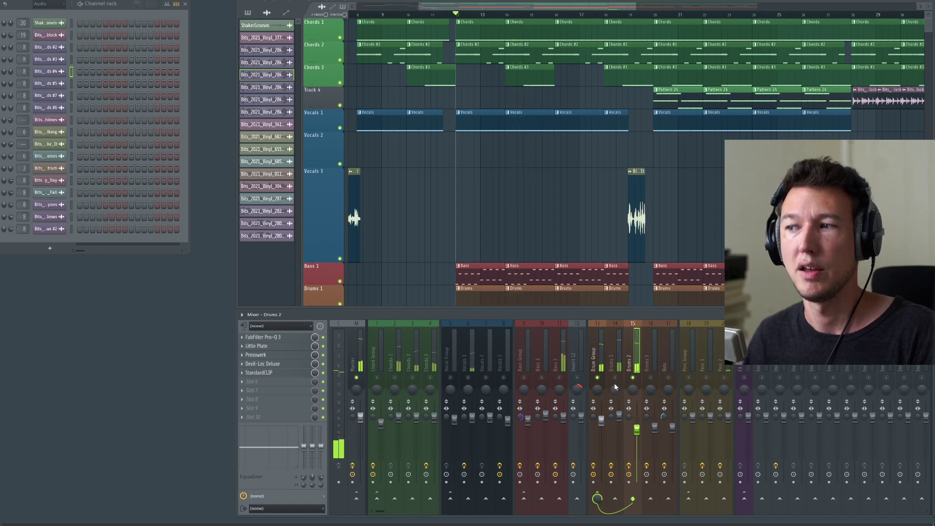
- Solo the Drums 1 track and examine its Presswerk compressor during playback
key("space")
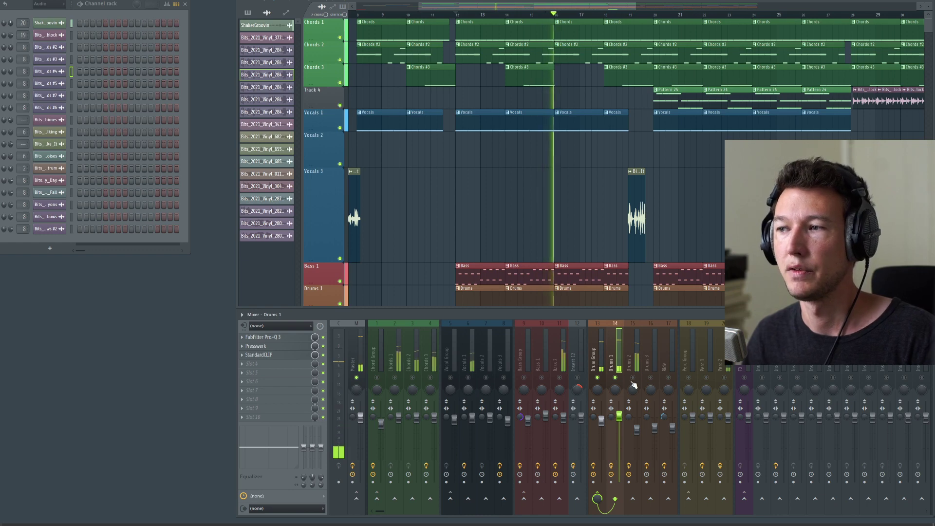
left_click(262, 347)
left_click_drag(478, 63, 459, 119)
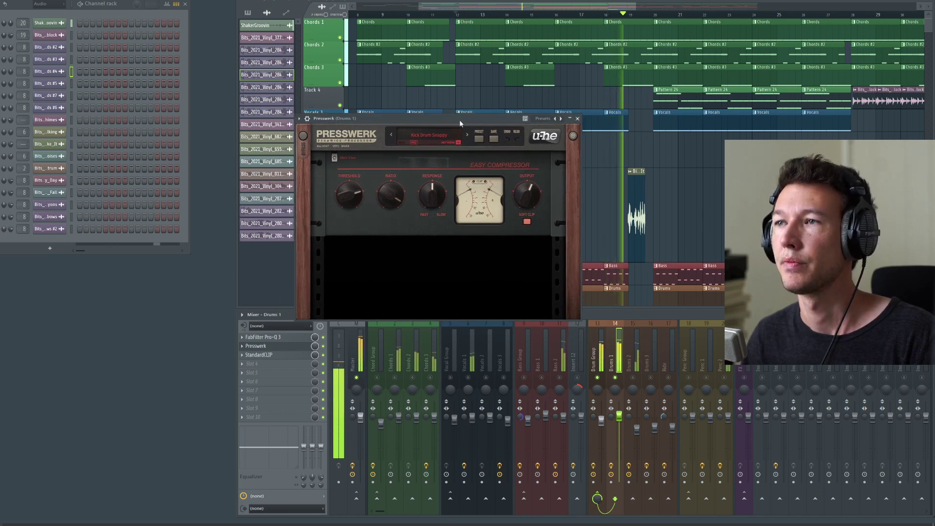
key("space")
left_click(578, 118)
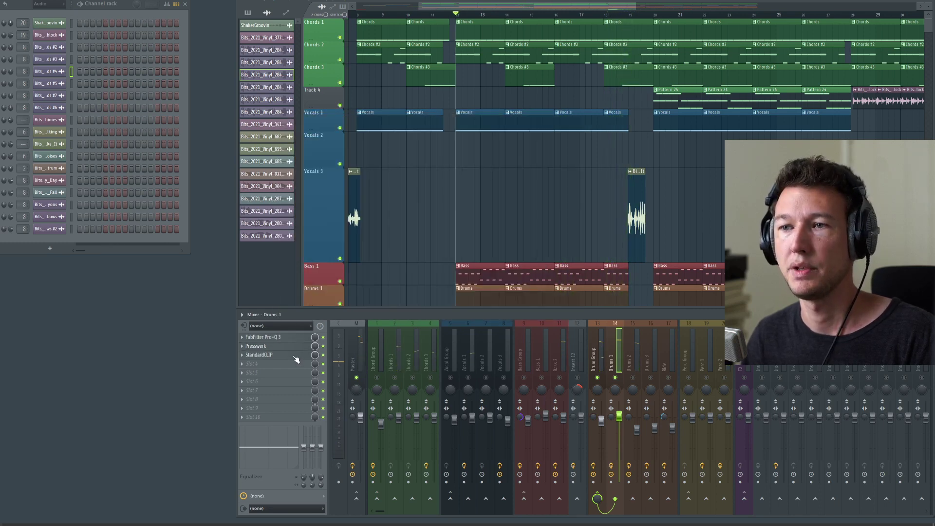
- Examine the StandardCLIP clipper on Drums 1 during playback and close it
left_click(273, 355)
key("space")
left_click_drag(225, 34, 334, 88)
key("space")
left_click(452, 88)
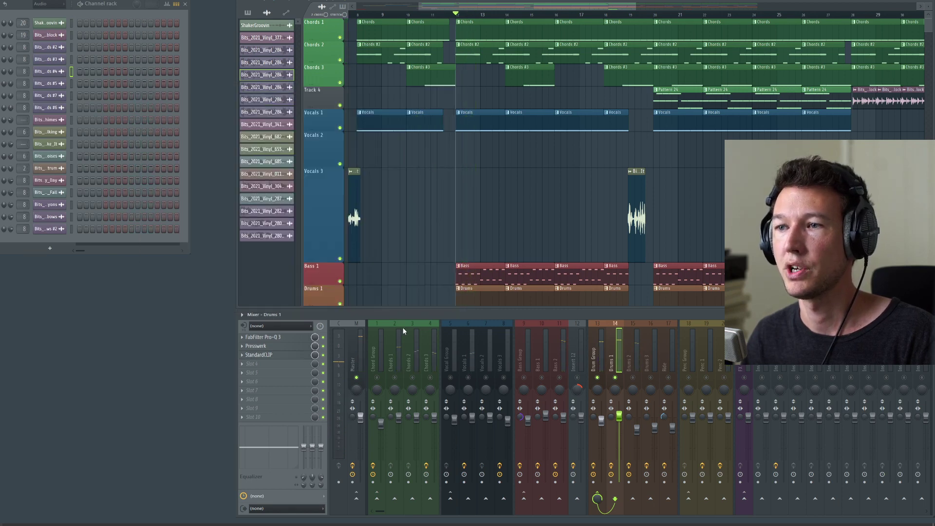
- Select the Master track, end the drum solo, and move FabFilter Pro-Q 3 up to slot 3
left_click(361, 349)
right_click(619, 380)
right_click(619, 380)
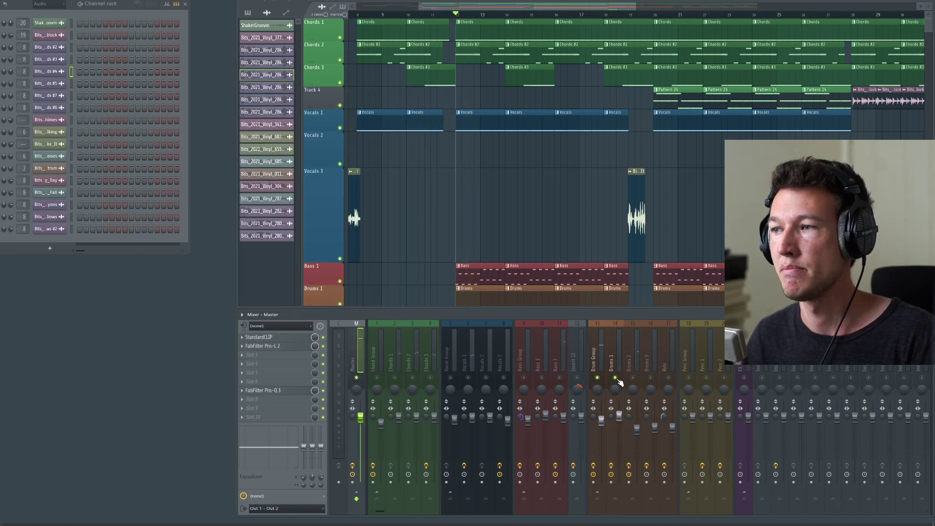
right_click(619, 380)
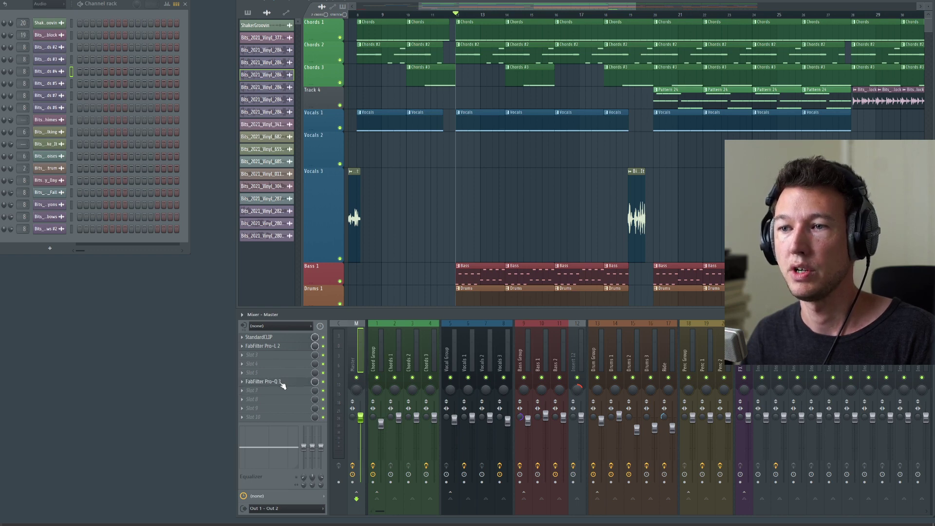
- Open FabFilter Pro-L 2 on the Master and set its gain to +5.3 dB during playback
left_click(289, 346)
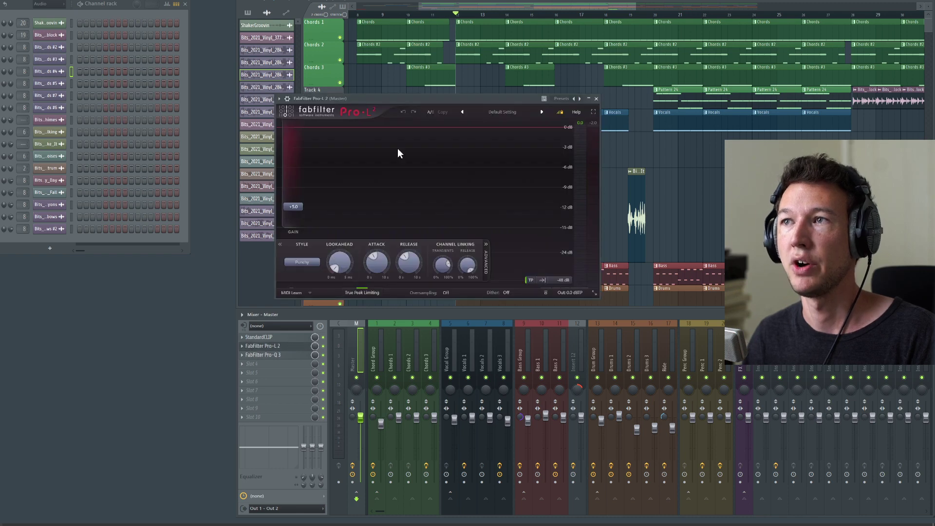
key("space")
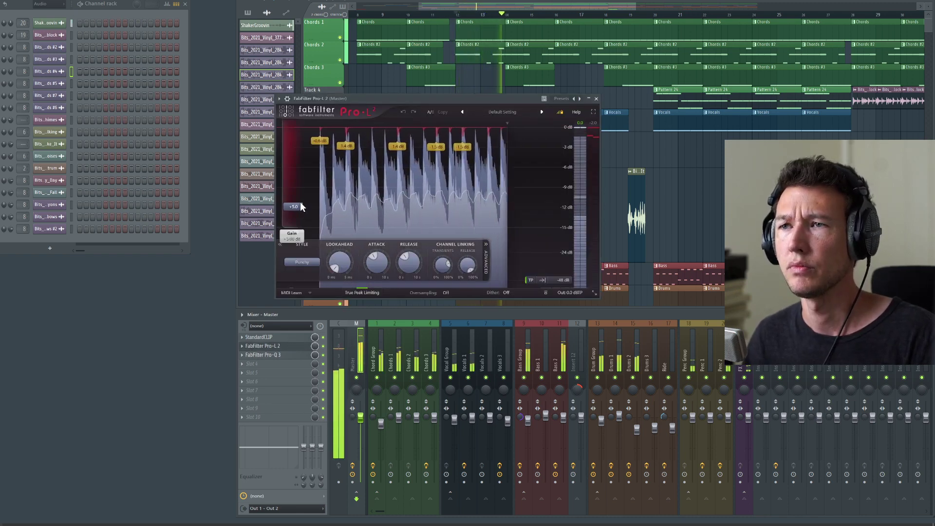
left_click_drag(478, 98, 583, 101)
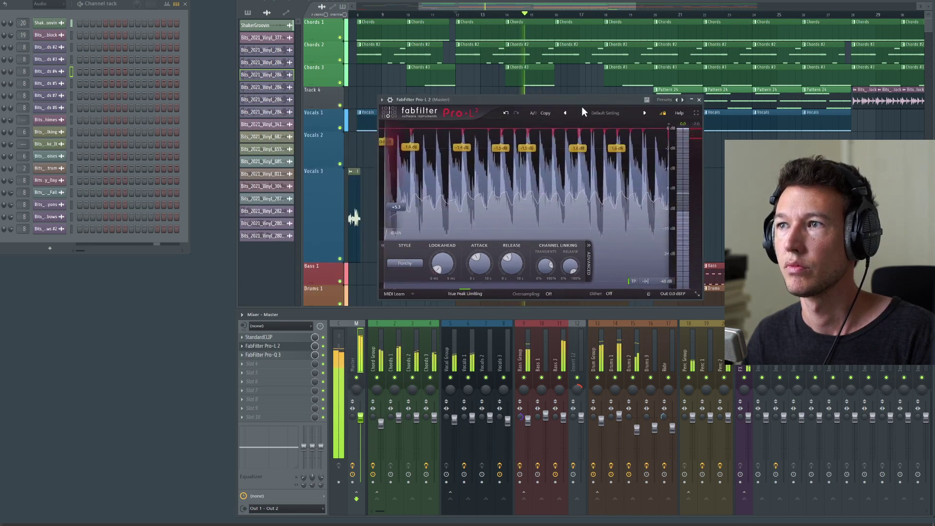
- Open StandardCLIP on the Master and arrange it side by side with the Pro-L 2 window
left_click(273, 337)
left_click_drag(335, 57, 246, 108)
left_click_drag(502, 102, 517, 97)
left_click_drag(250, 101, 282, 79)
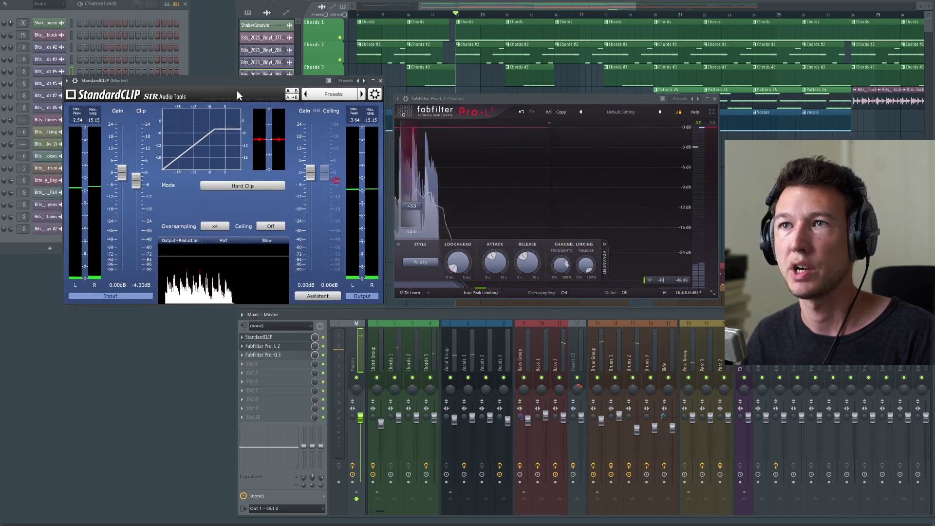
left_click_drag(493, 99, 524, 93)
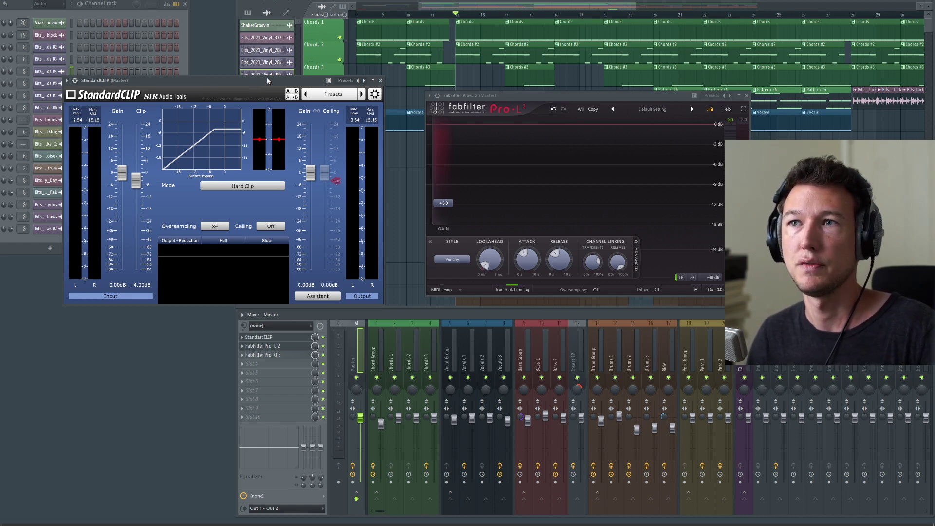
left_click_drag(542, 94, 492, 95)
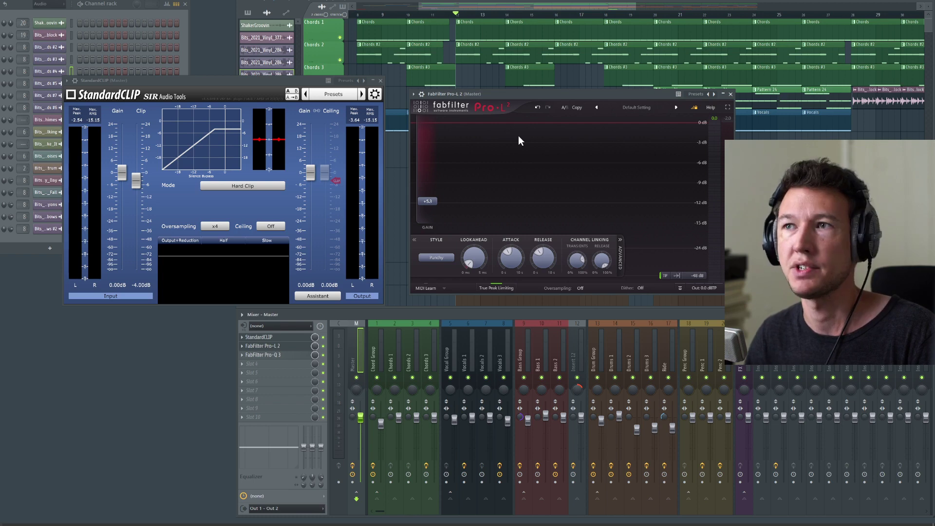
- Play the song from bar 20 and set the Master StandardCLIP input gain to 1.40 dB
key("space")
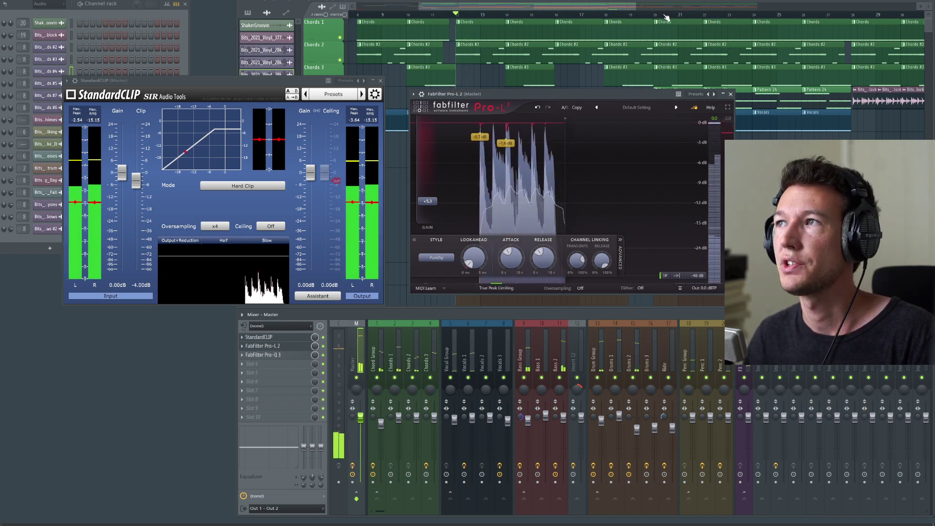
left_click_drag(752, 44, 582, 19)
left_click_drag(125, 176, 119, 171)
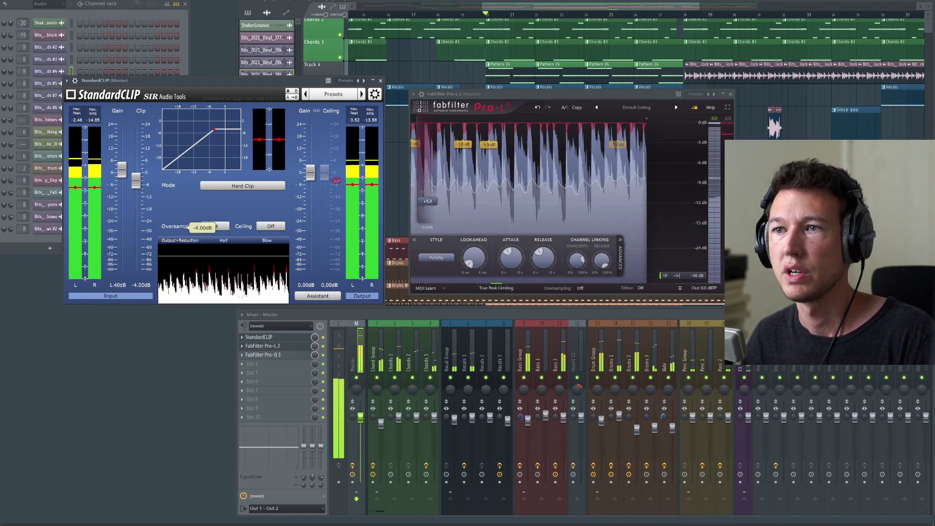
key("space")
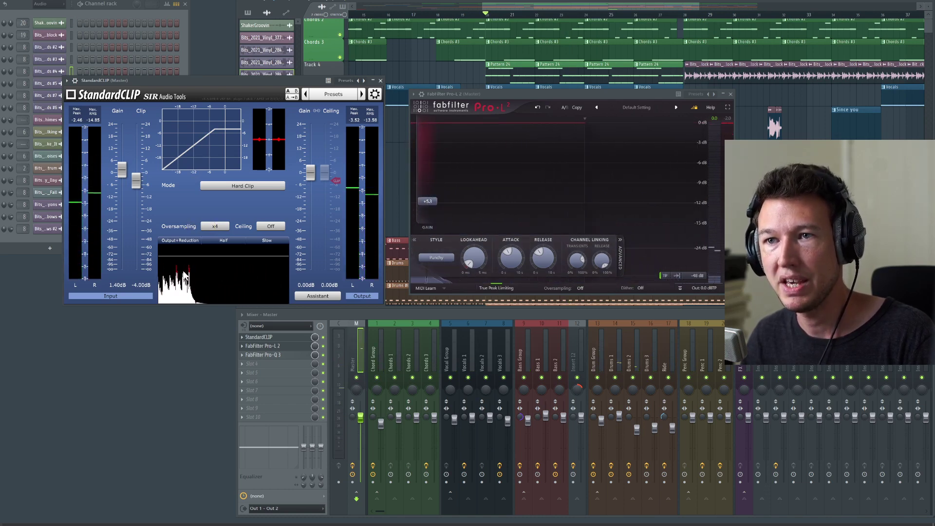
- Monitor the limiting in Pro-L 2 on the section from bar 20, then bypass the limiter
mouse_move(484, 92)
left_mouse_down()
mouse_move(470, 83)
mouse_move(476, 72)
mouse_move(473, 81)
left_mouse_up()
key("space")
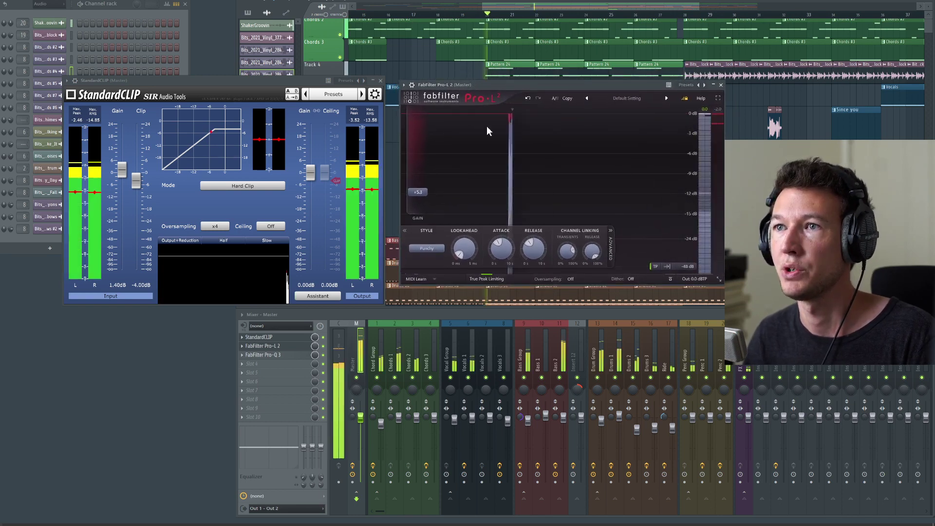
mouse_move(423, 194)
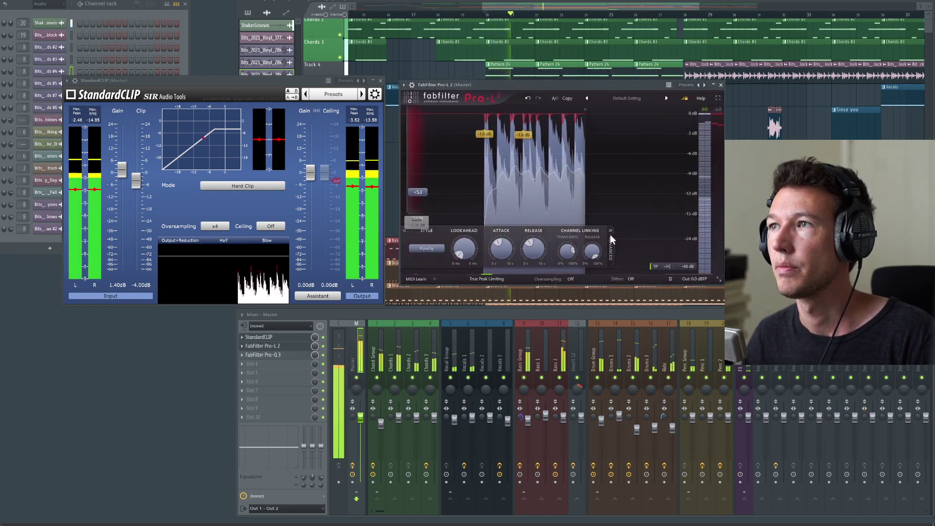
key("space")
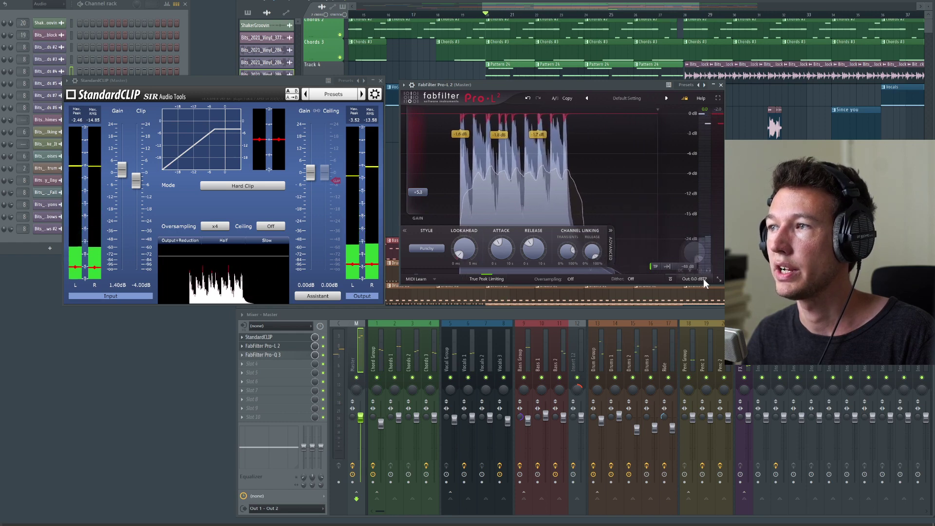
mouse_move(711, 270)
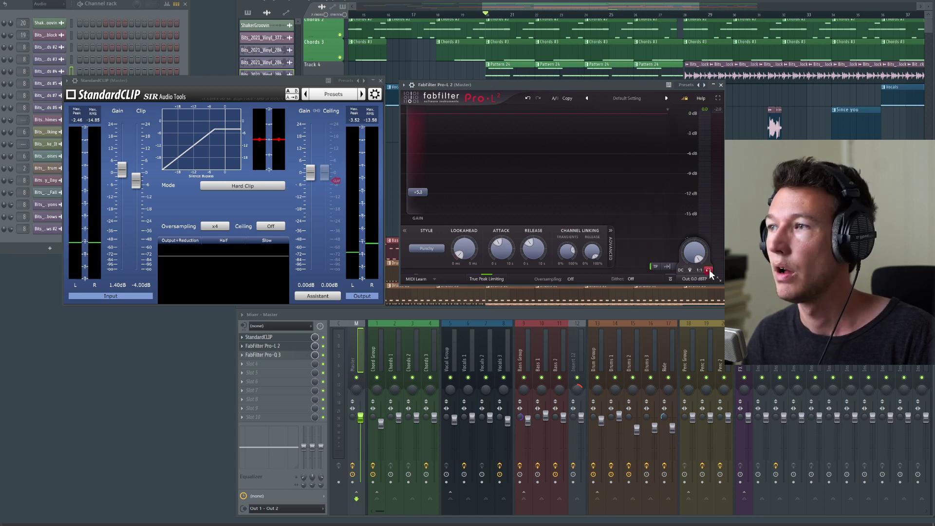
- Set the Pro-L 2 gain to +6.1 dB during playback and compare the limiter bypassed and active
key("space")
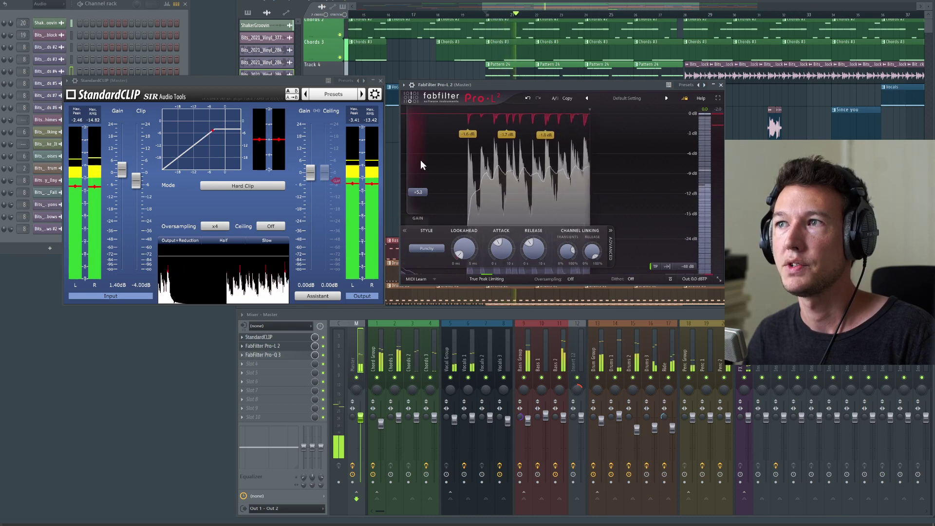
left_click_drag(427, 194, 425, 188)
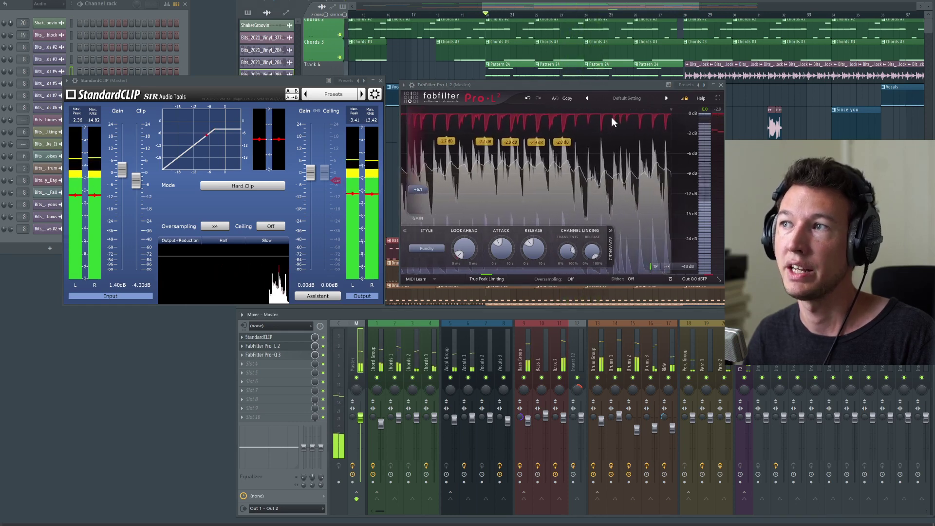
key("space")
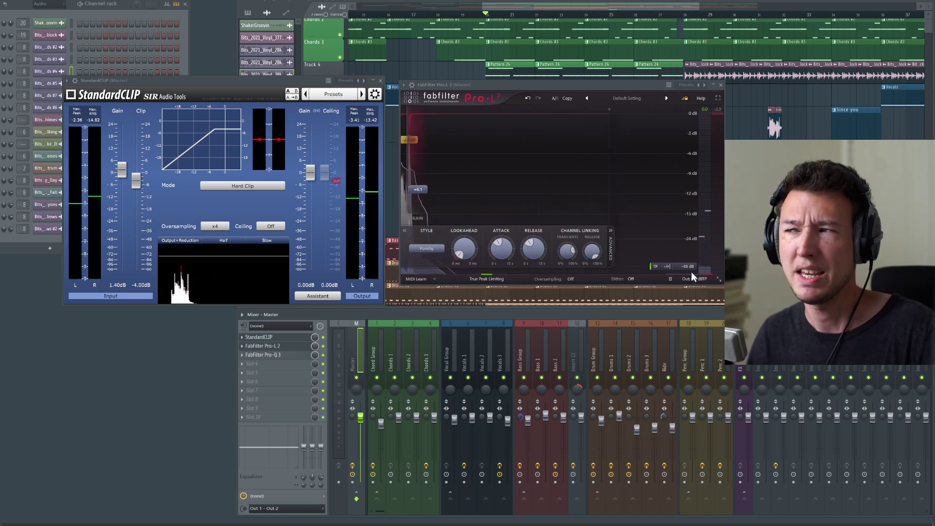
key("space")
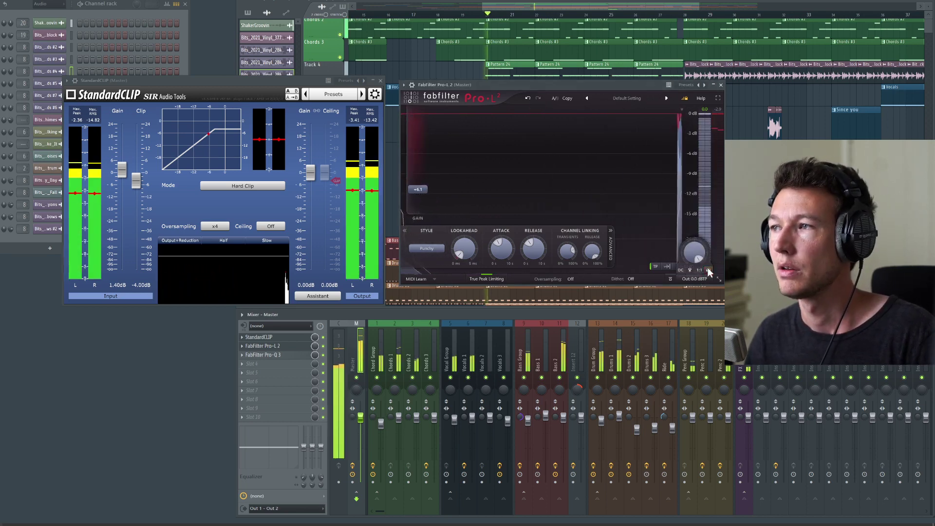
- Close the Pro-L 2 and StandardCLIP windows and listen to the arrangement from bar 28
left_click(721, 85)
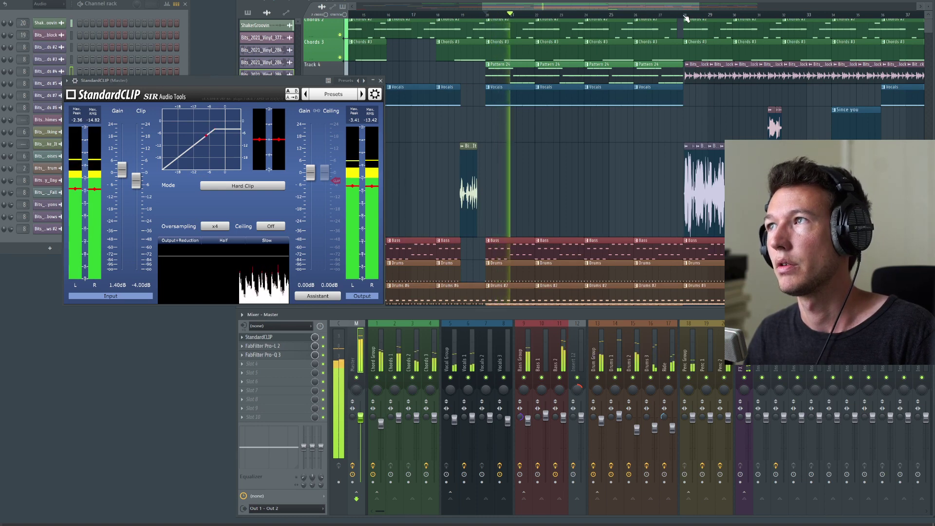
left_click_drag(565, 162, 453, 150)
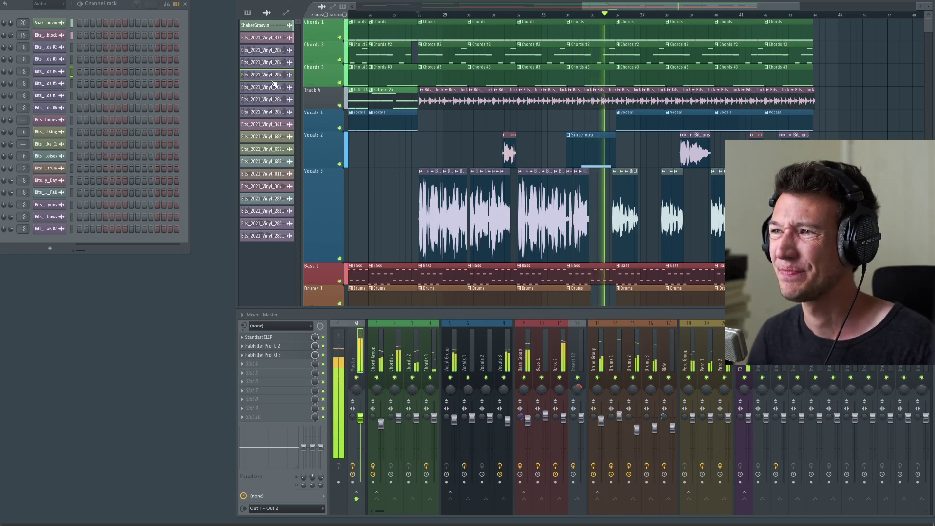
key("space")
scroll(453, 146, "up", 5)
left_click_drag(455, 116, 514, 99)
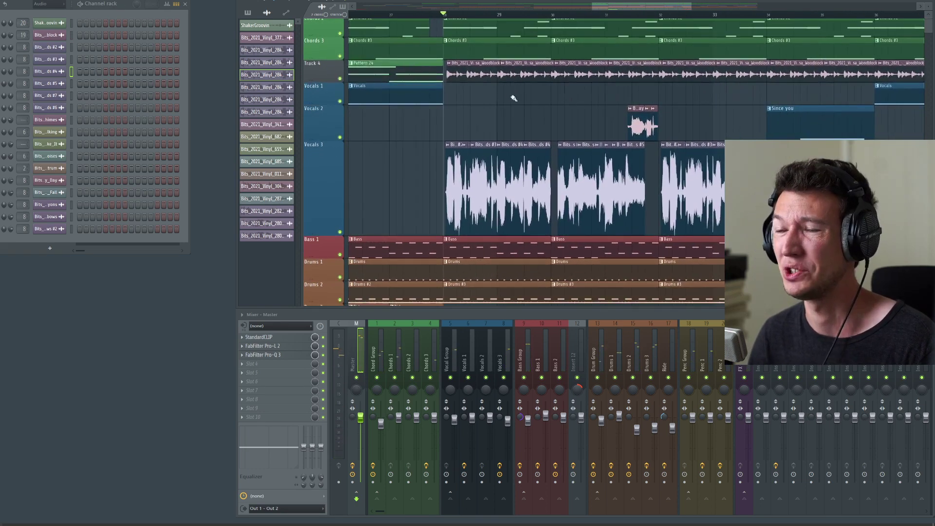
- Examine the vocal volume automation across the Find God, Build and Chorus sections, briefly playing the song at the Chorus marker
scroll(488, 110, "down", 2)
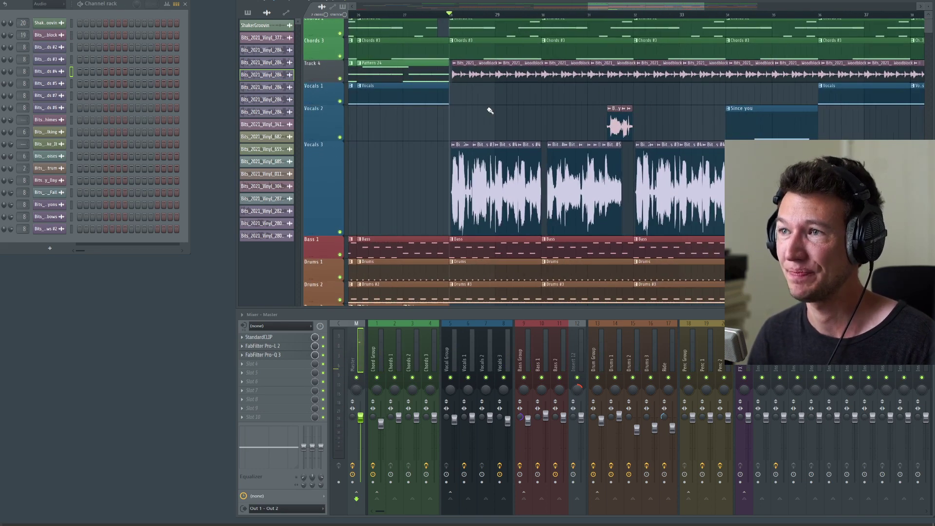
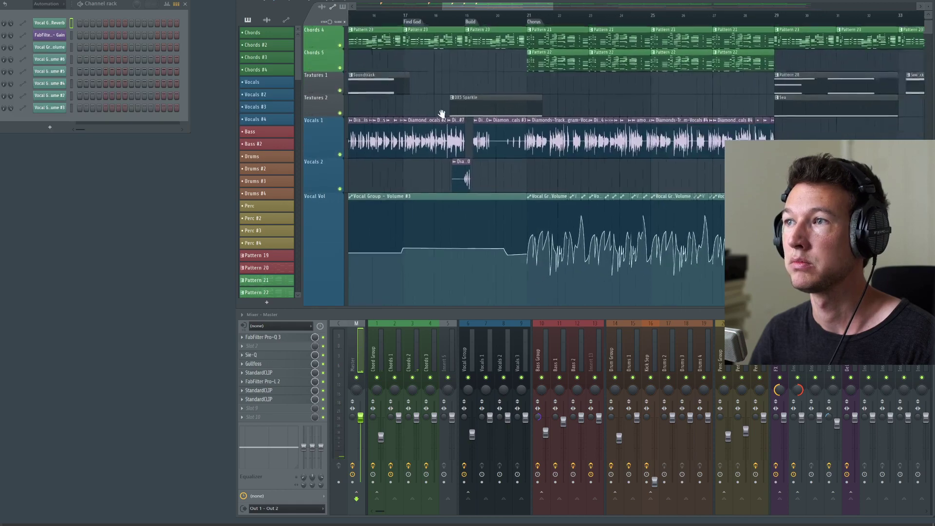
scroll(514, 172, "up", 3)
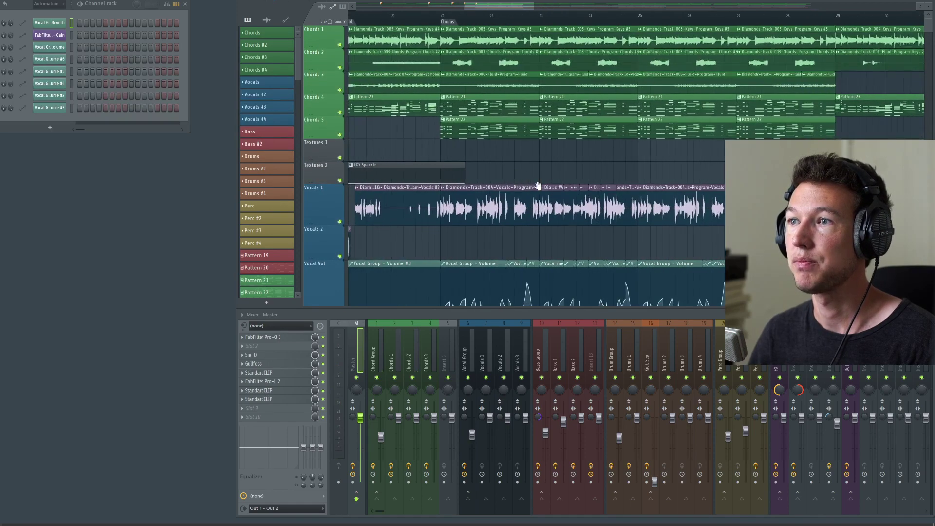
left_click_drag(537, 185, 517, 127)
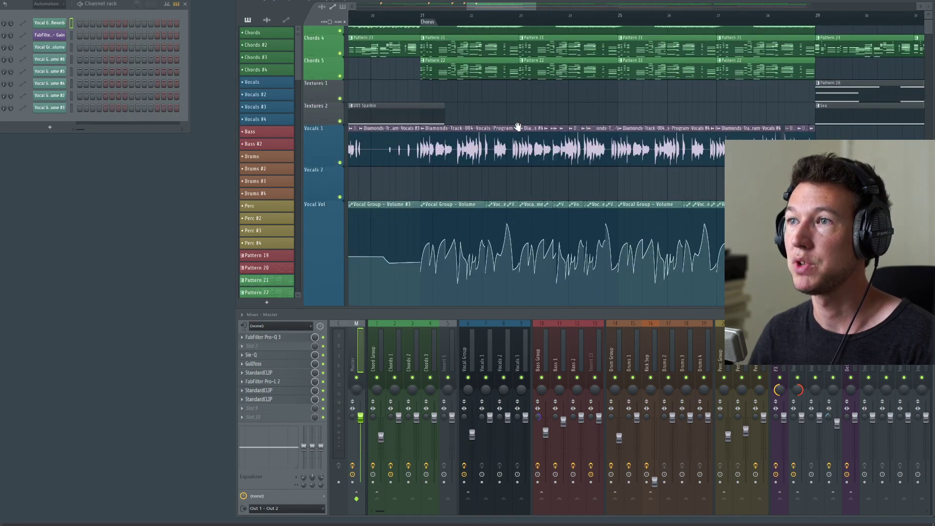
left_click_drag(518, 126, 530, 162)
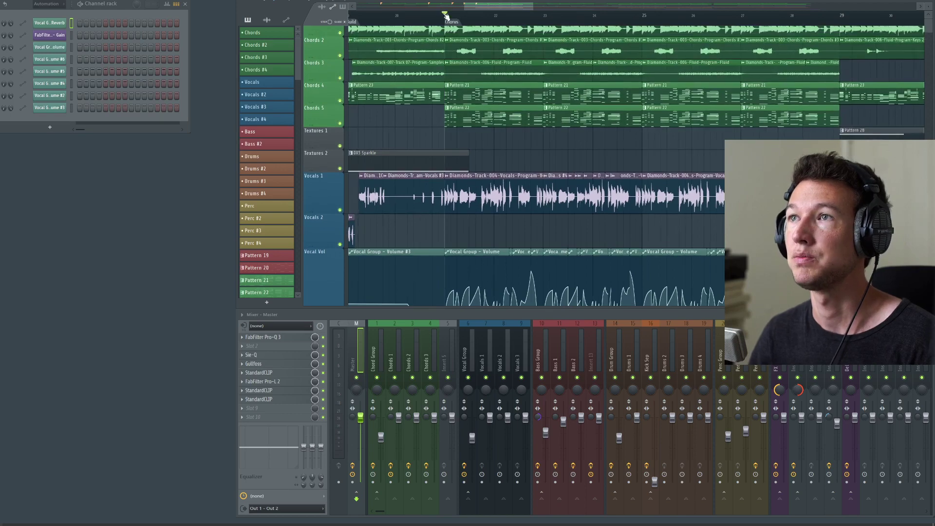
key("space")
key("space")
left_click_drag(580, 125, 748, 105)
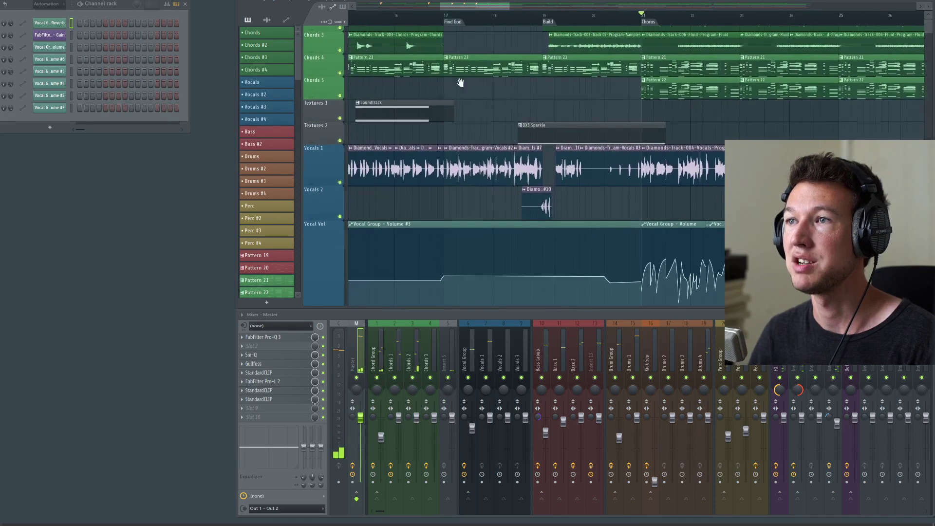
left_click_drag(465, 86, 534, 92)
scroll(719, 142, "up", 4)
left_click_drag(732, 138, 490, 139)
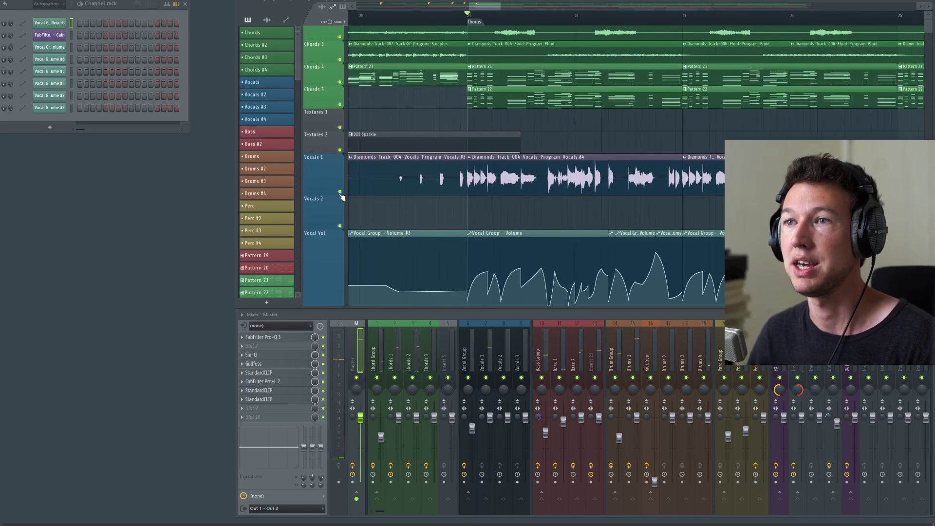
- Solo the Vocals 1 playlist track to view its clips at the Chorus, and turn the solo off
left_click(340, 192, "ctrl")
scroll(515, 153, "down", 3)
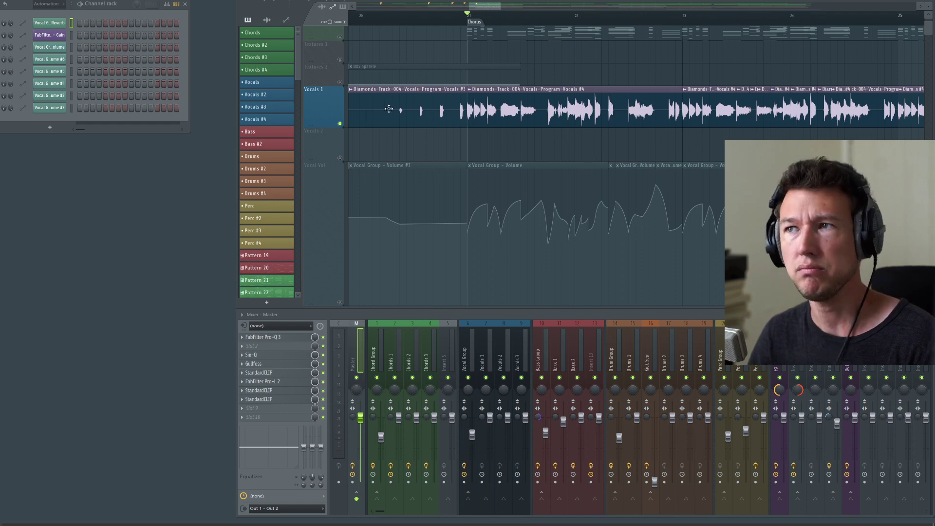
right_click(340, 124)
- Solo the Vocals 1 playlist track, play it from the Verse Choppy marker, and restore the other tracks
left_click_drag(519, 108, 736, 128)
left_click_drag(583, 107, 854, 137)
left_click_drag(522, 99, 826, 104)
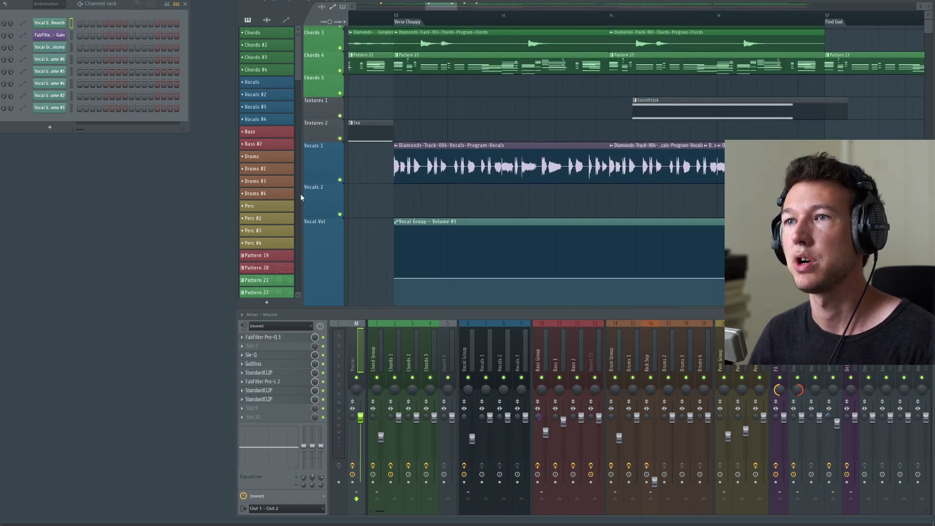
right_click(340, 179)
key("space")
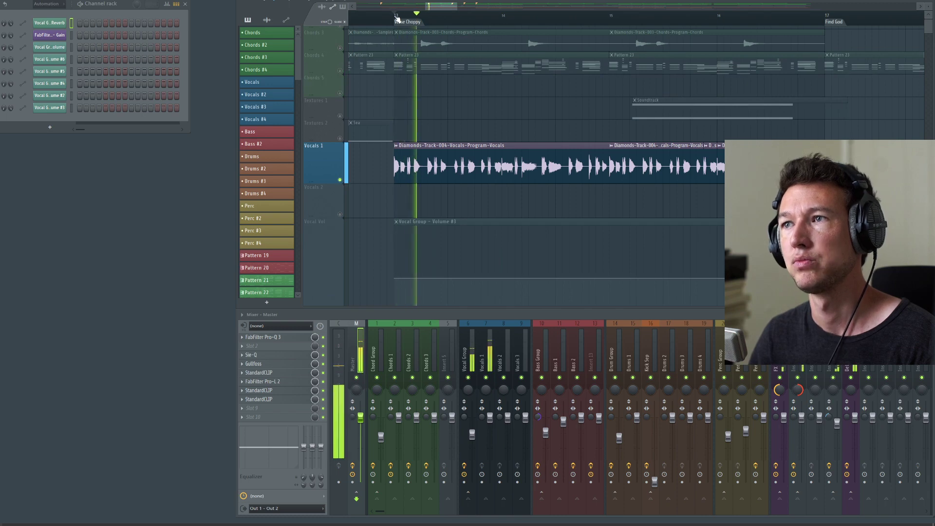
scroll(473, 135, "down", 5)
scroll(475, 144, "up", 5)
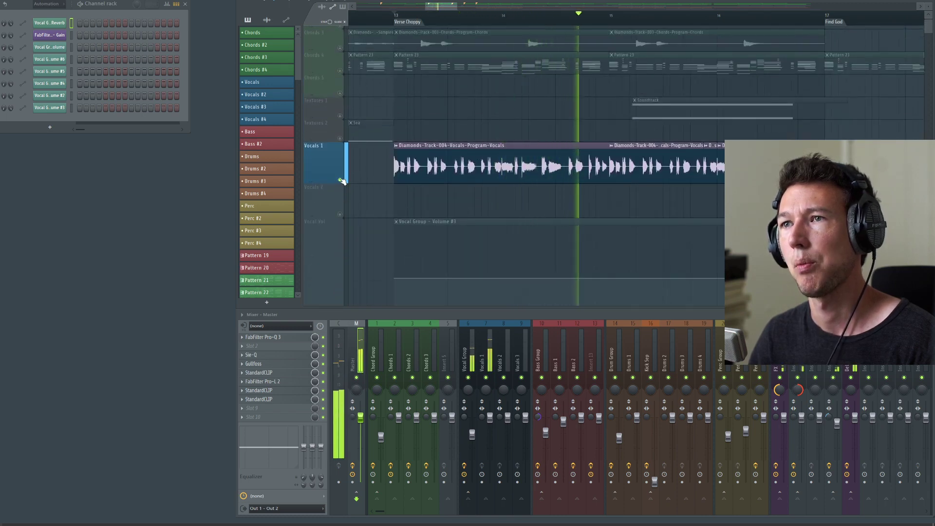
left_click(341, 180, "ctrl")
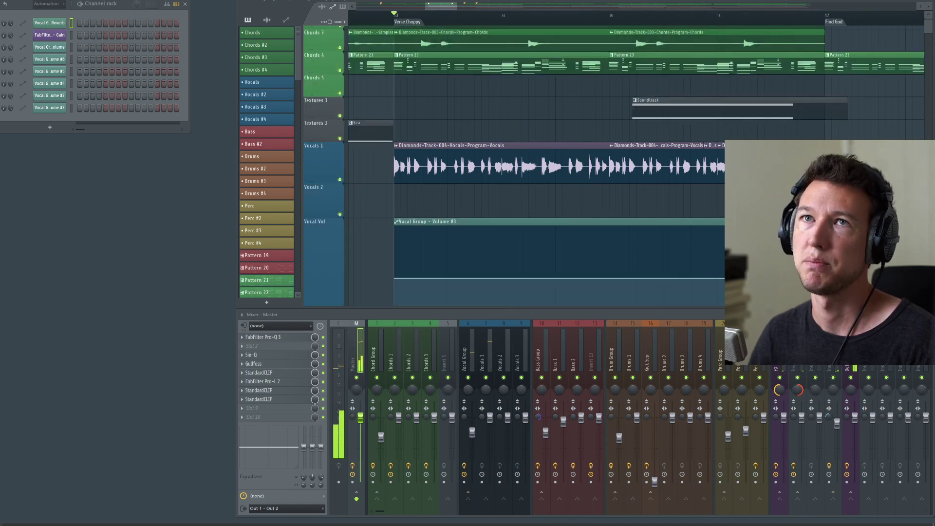
- Play the full mix from the Verse Choppy marker through Find God, following the Vocal Vol automation up to the Build marker
scroll(471, 156, "down", 2)
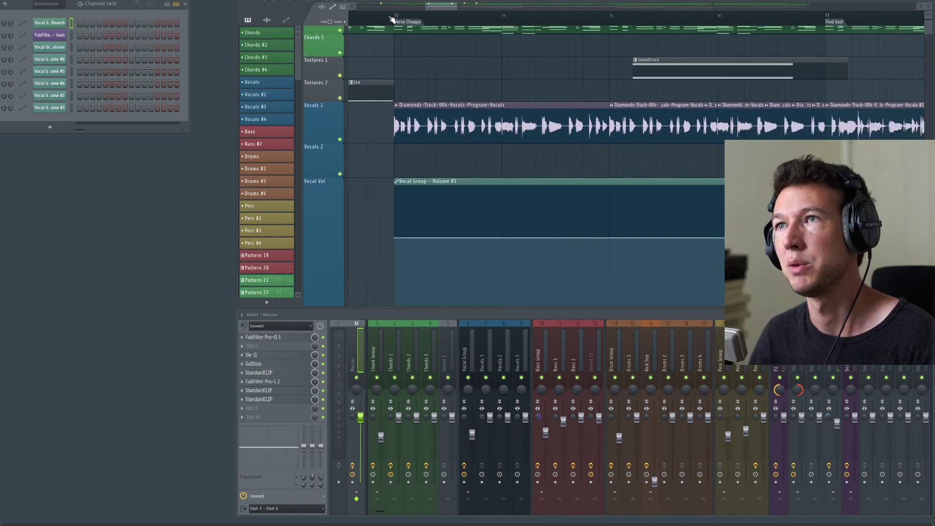
key("space")
scroll(497, 97, "down", 2)
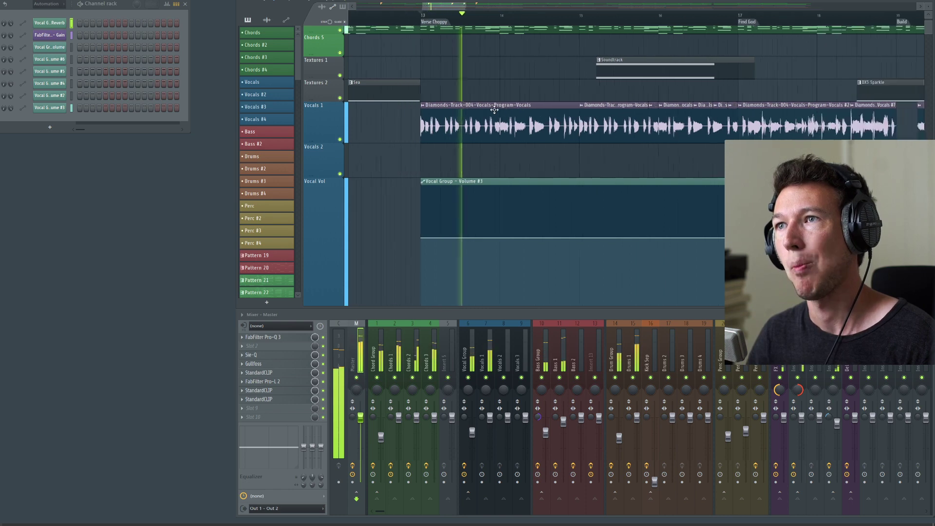
scroll(488, 172, "up", 4)
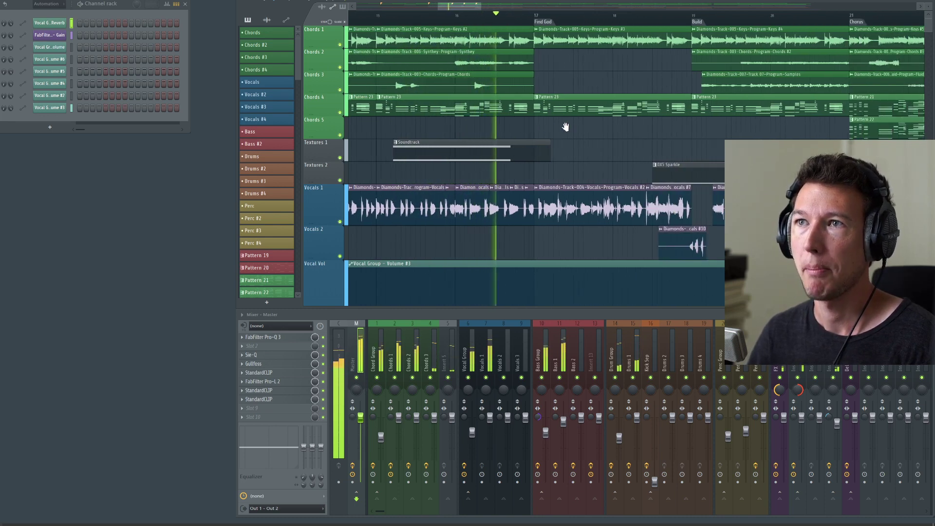
left_click_drag(572, 134, 505, 127)
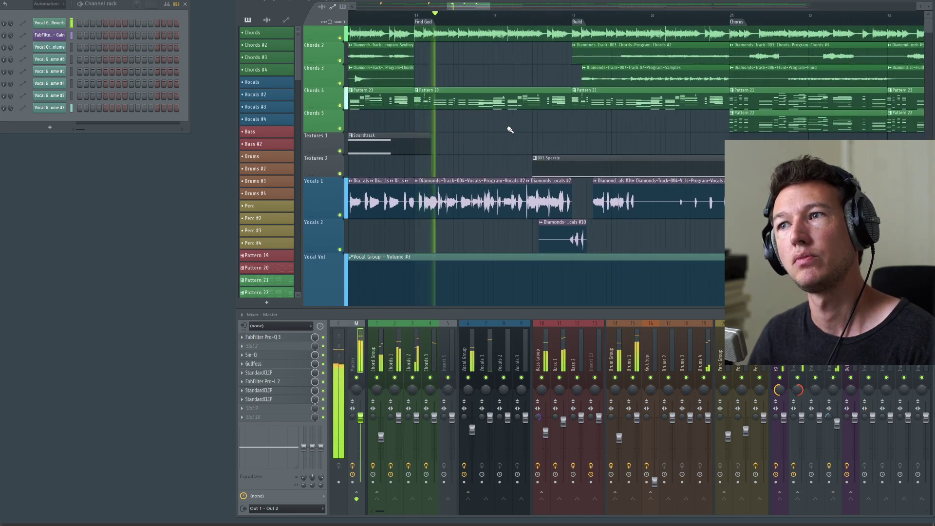
scroll(510, 131, "down", 3)
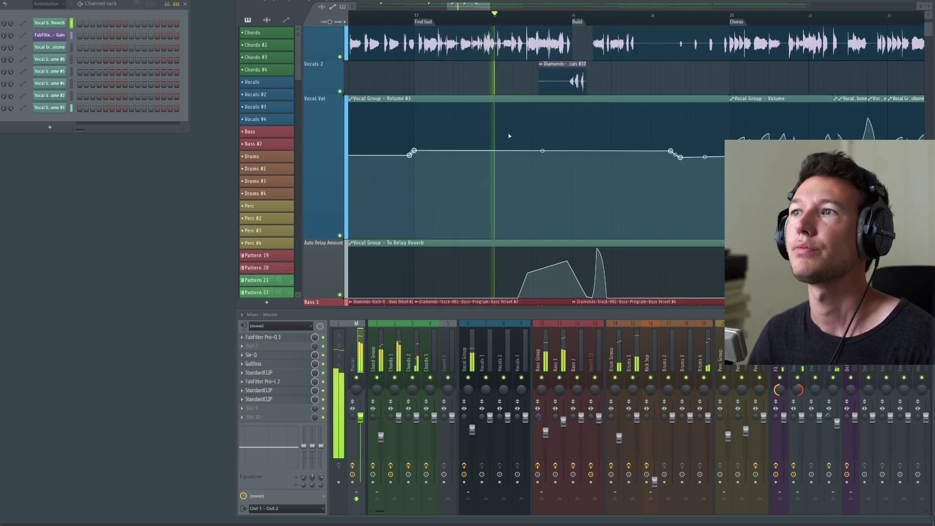
scroll(496, 134, "up", 1)
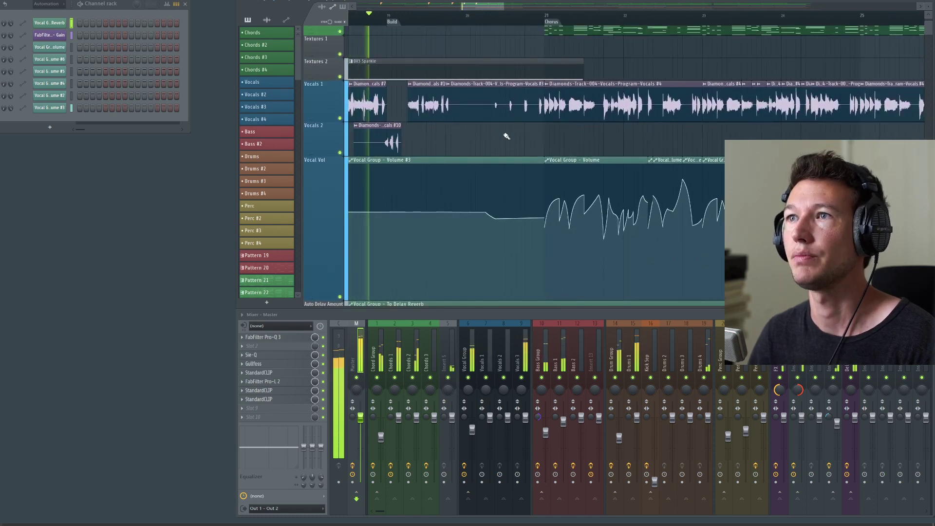
key("space")
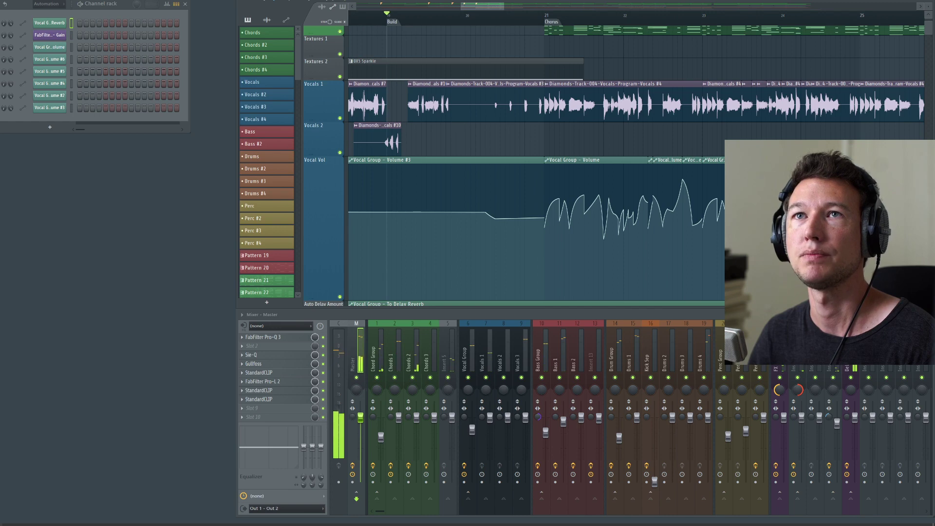
- Set the MOTU M Series audio buffer size to 512 samples and close the audio settings
left_click(1, 1)
left_click(1, 3)
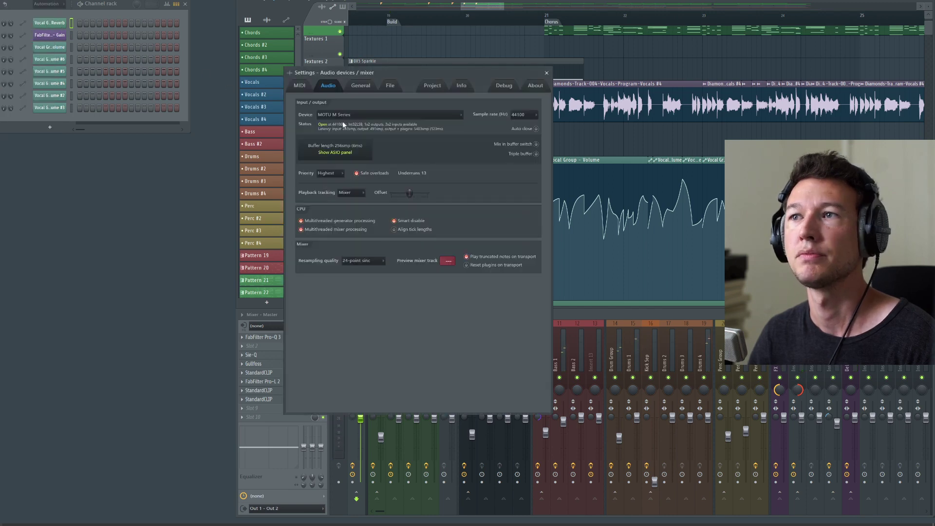
left_click(363, 150)
left_click(217, 154)
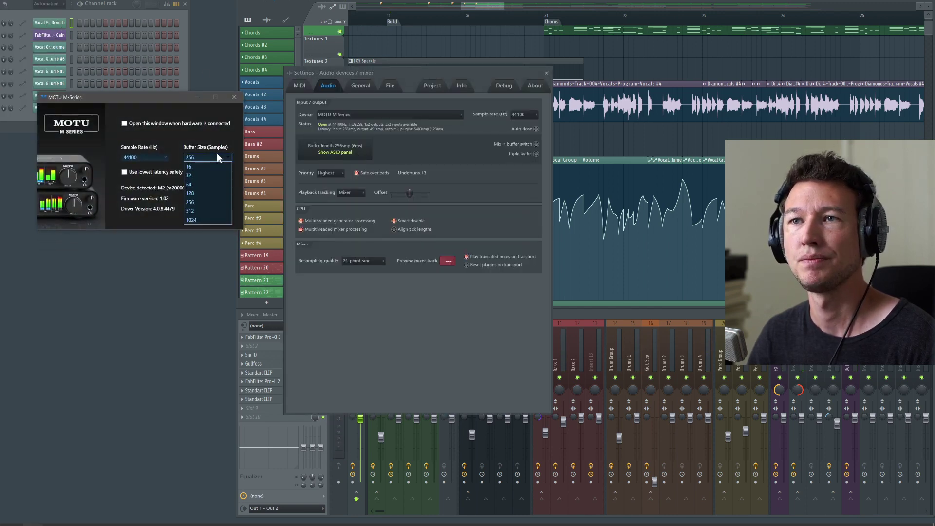
left_click(203, 210)
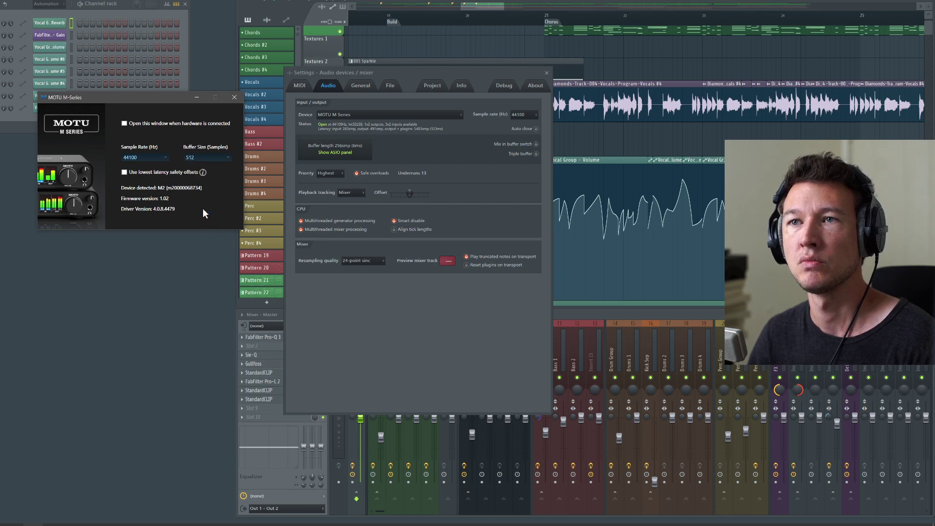
left_click(234, 97)
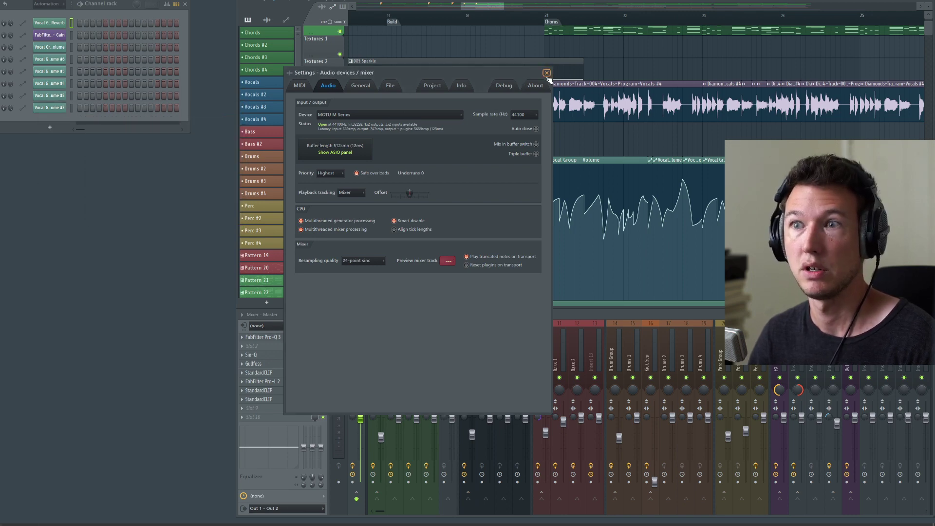
left_click(547, 73)
- Solo the Vocal Group in the mixer and play the vocals from the Chorus marker while following their volume automation
left_click_drag(603, 141, 534, 130)
scroll(516, 111, "up", 2)
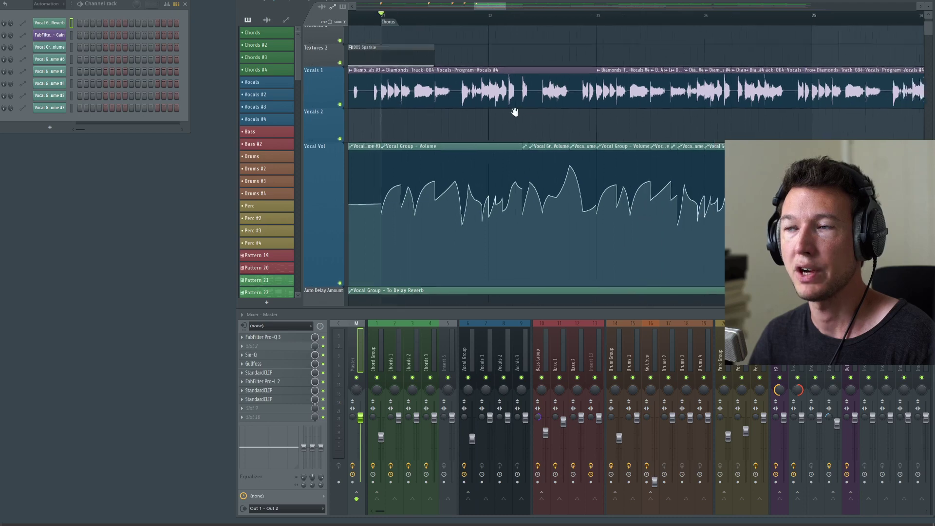
scroll(515, 112, "up", 3)
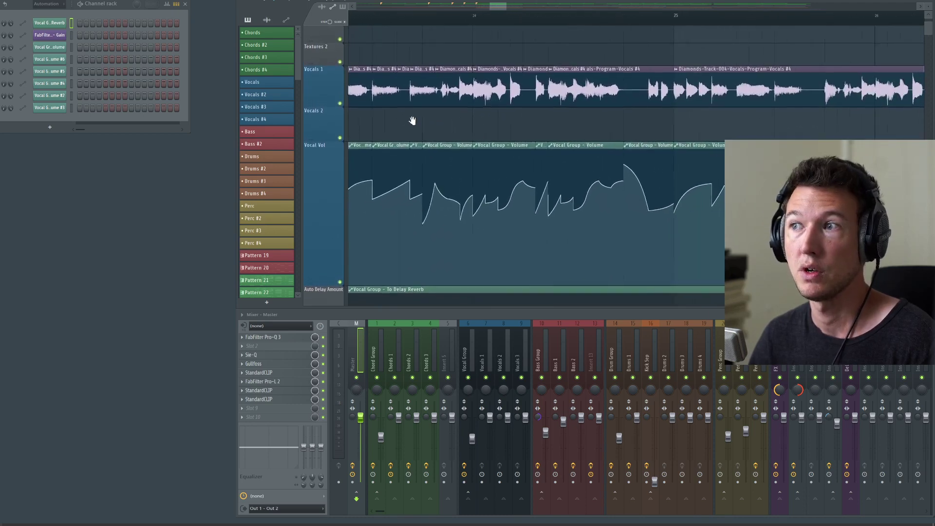
scroll(404, 120, "down", 3)
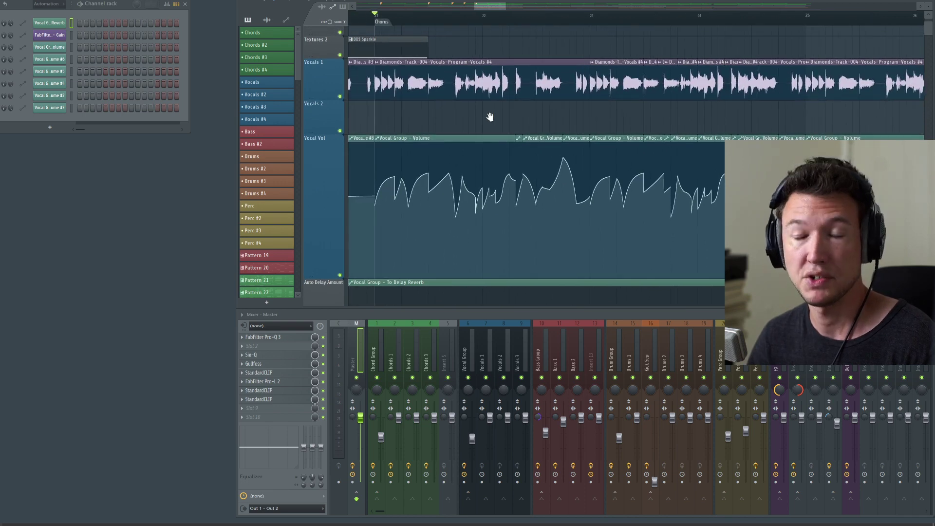
scroll(455, 122, "up", 2)
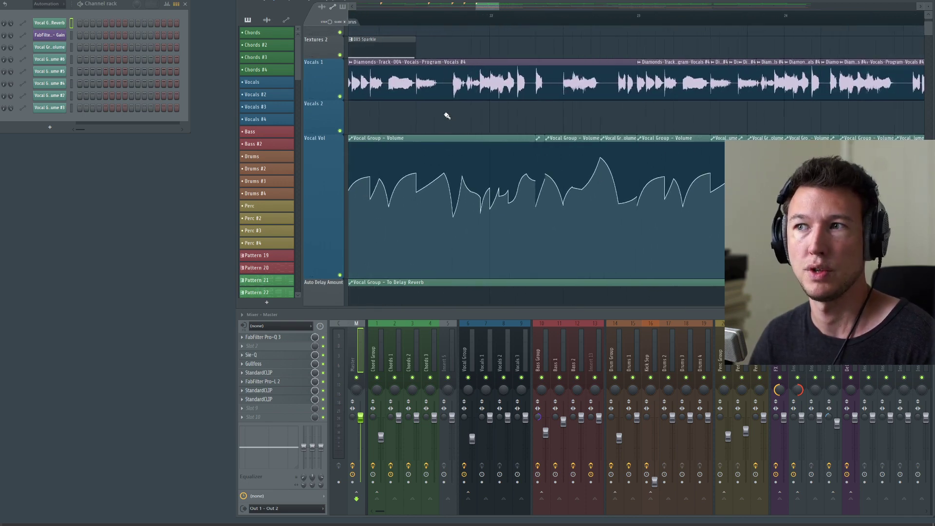
left_click_drag(445, 114, 516, 114)
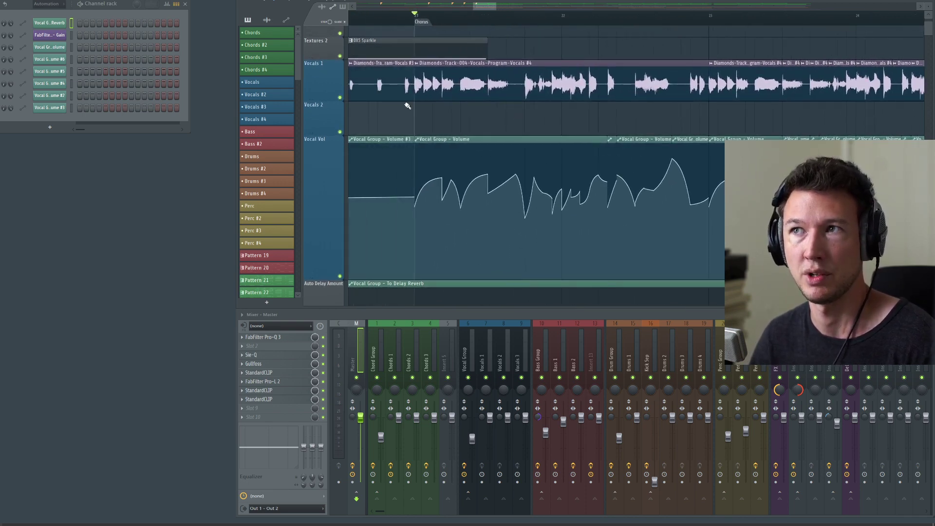
key("space")
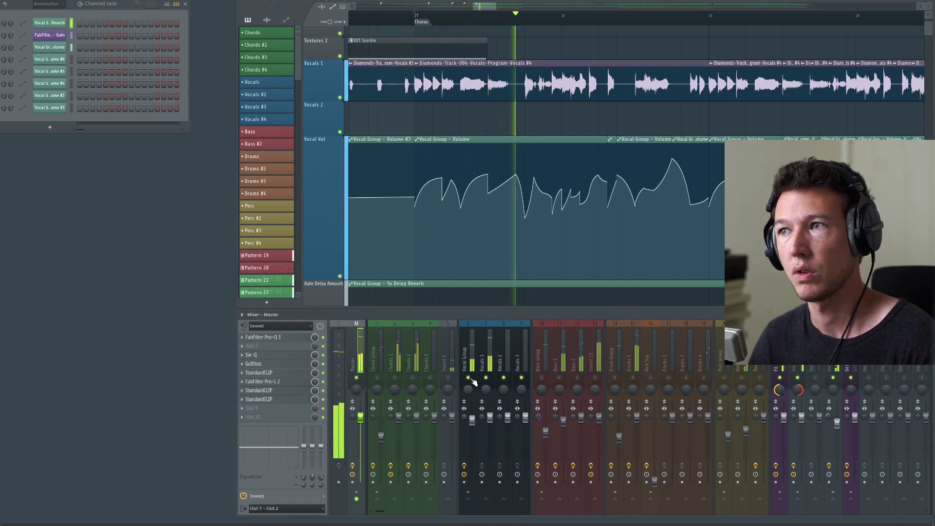
mouse_move(566, 238)
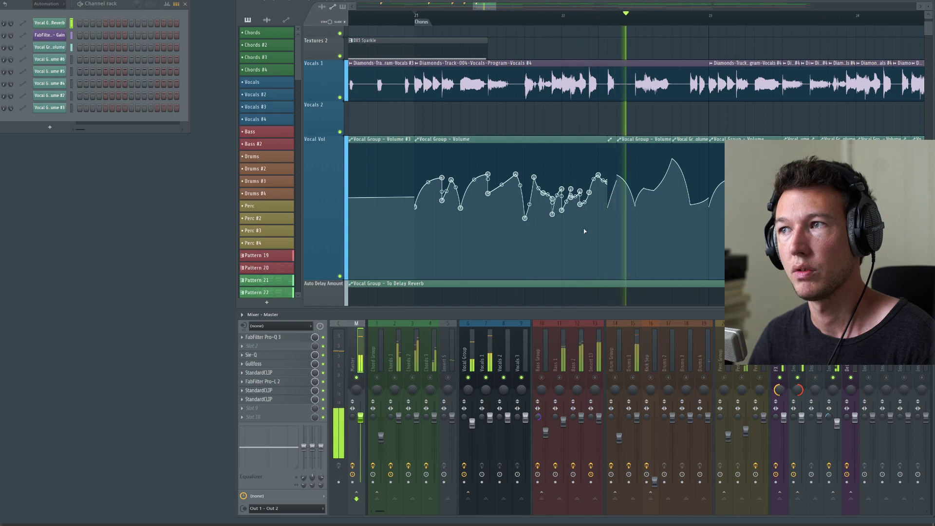
key("space")
- Try to replace the Vocal Group - Volume #3 clip before the Chorus with a copy of the Chorus volume automation clip
scroll(493, 146, "up", 1)
left_click_drag(432, 150, 580, 134)
right_click(532, 146)
left_click(361, 140)
mouse_move(361, 141)
left_mouse_down()
mouse_move(347, 139)
mouse_move(370, 140)
left_mouse_up()
left_click_drag(534, 149, 610, 144)
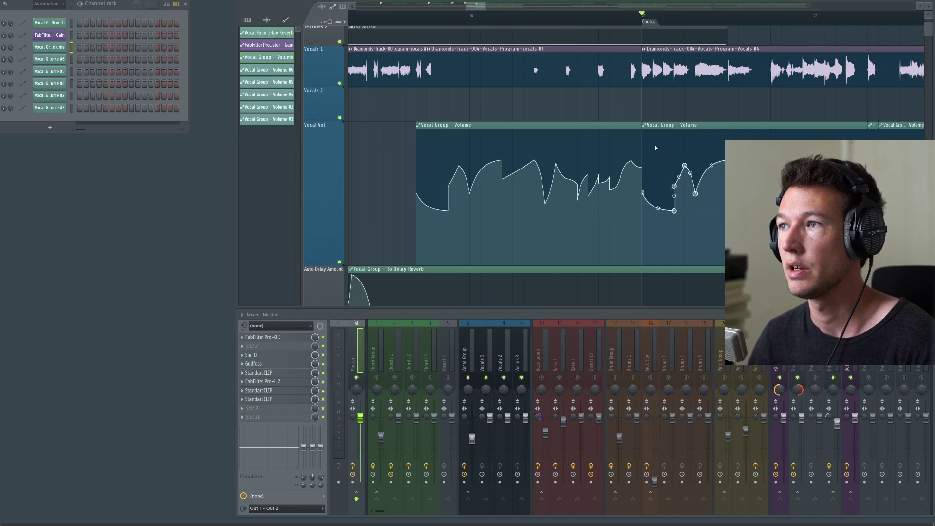
- Undo the last edits to the Vocal Group volume automation clips around the Chorus
key("ctrl+z")
key("ctrl+z")
key("ctrl+z")
- Examine the opening of the Chorus volume automation closely against the Vocals 1 waveform
left_click_drag(710, 123, 532, 165)
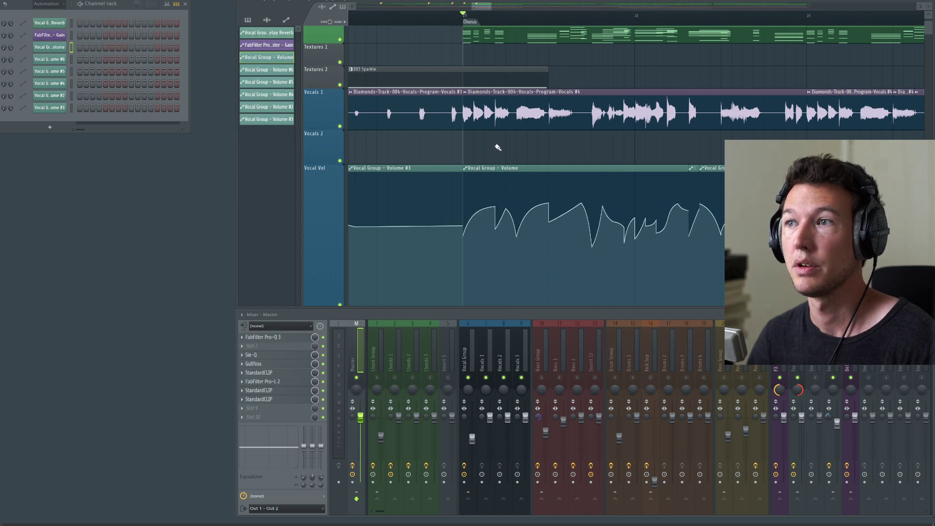
scroll(466, 141, "up", 3)
scroll(493, 155, "down", 4)
scroll(492, 162, "up", 5)
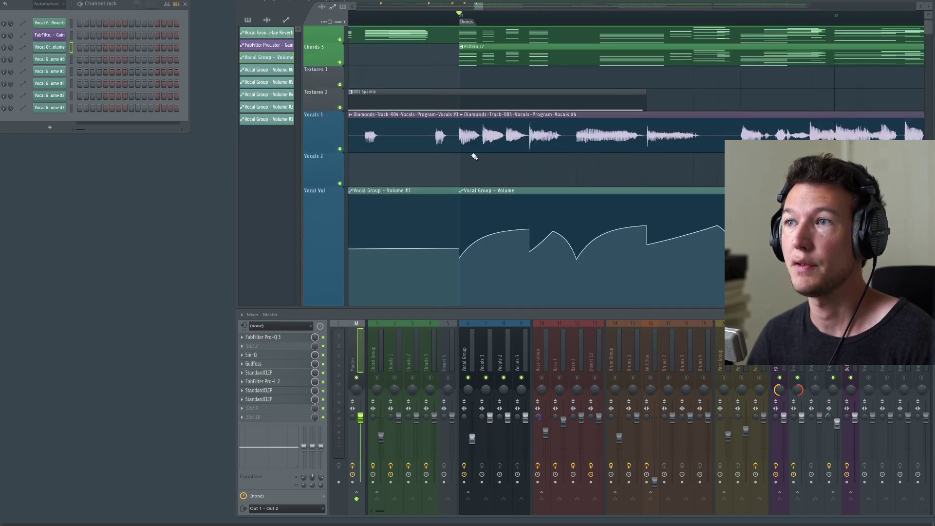
scroll(465, 169, "up", 1)
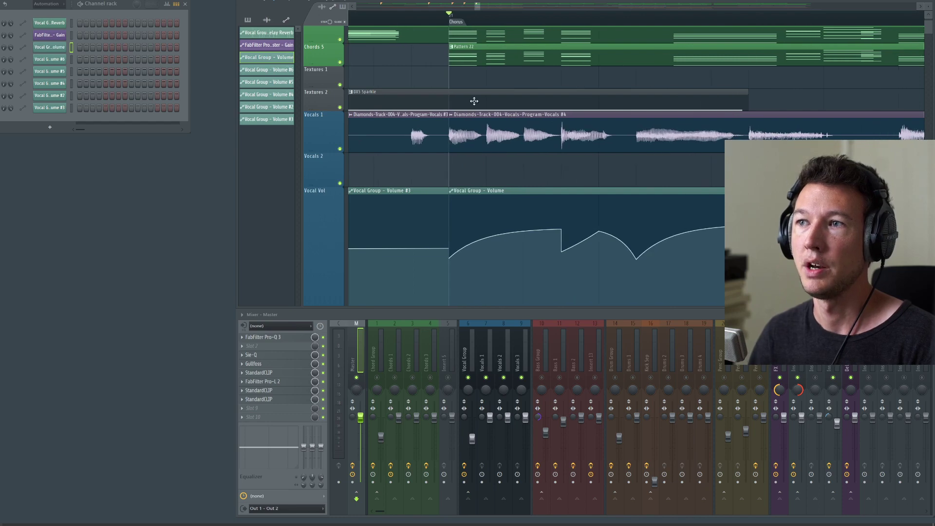
scroll(518, 94, "down", 3)
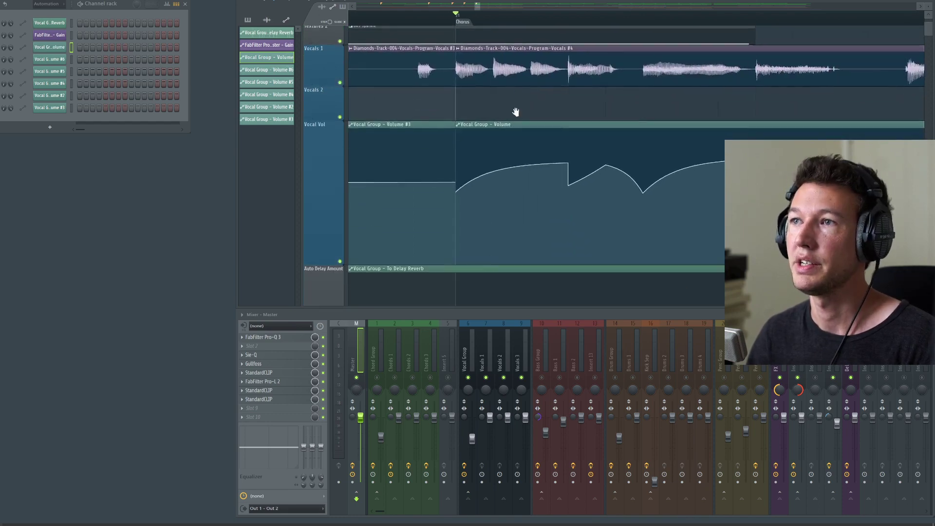
- Select the opening of the Chorus on the timeline and solo the Bass Group in the mixer
scroll(516, 111, "up", 1)
left_click_drag(460, 19, 527, 22)
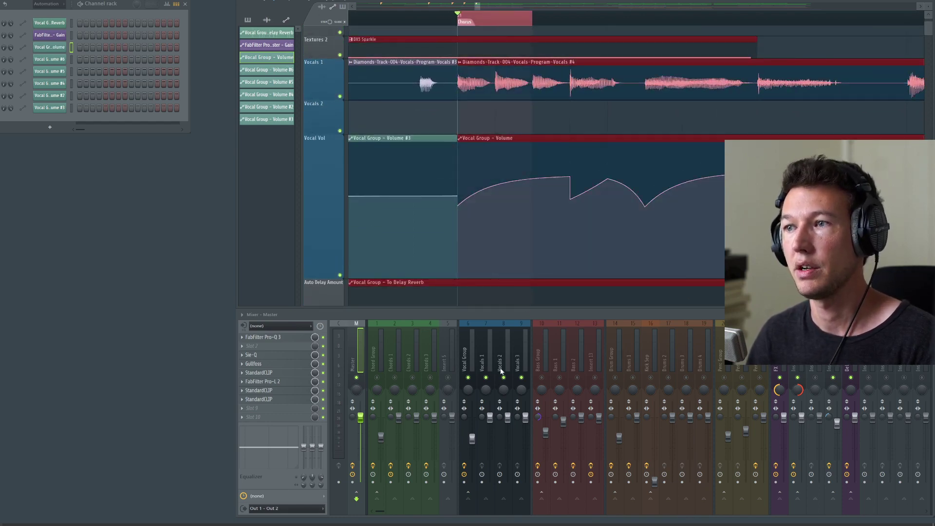
left_click(468, 344)
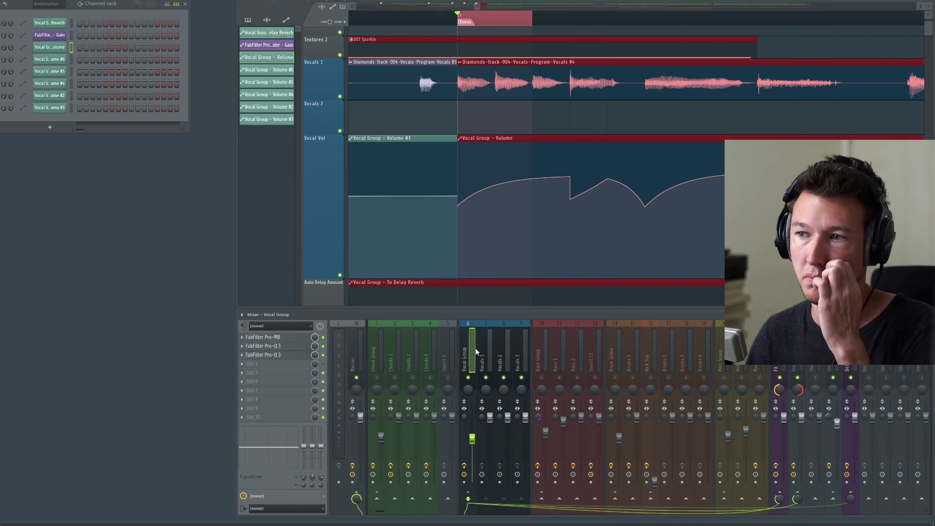
left_click(547, 349)
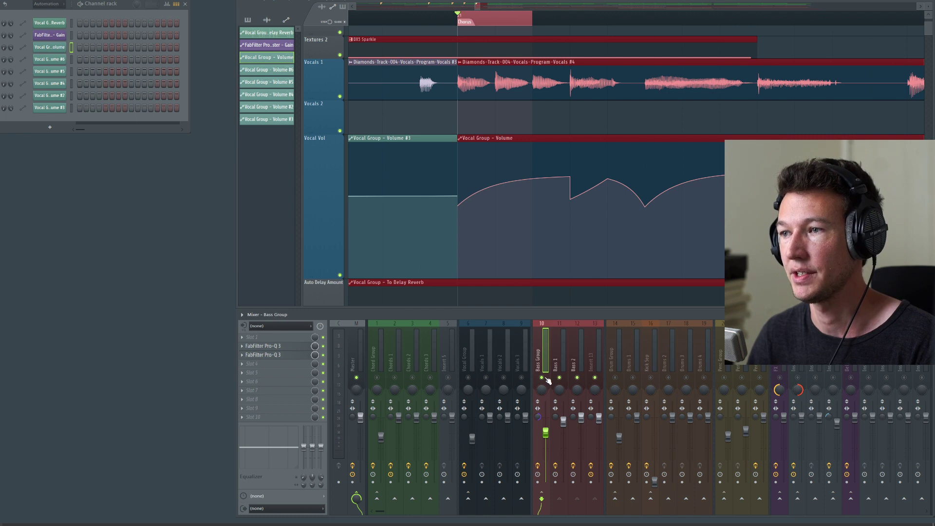
- Clear the time selection and play the arrangement from the Chorus marker with the Bass Group soloed
key("space")
key("space")
left_click(473, 24, "ctrl")
scroll(530, 121, "down", 4)
key("space")
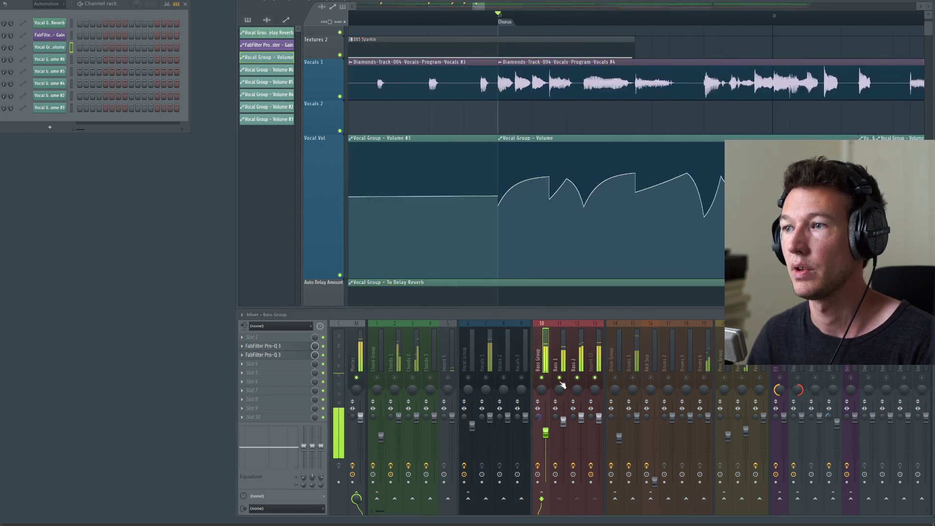
key("space")
scroll(515, 180, "down", 3)
key("space")
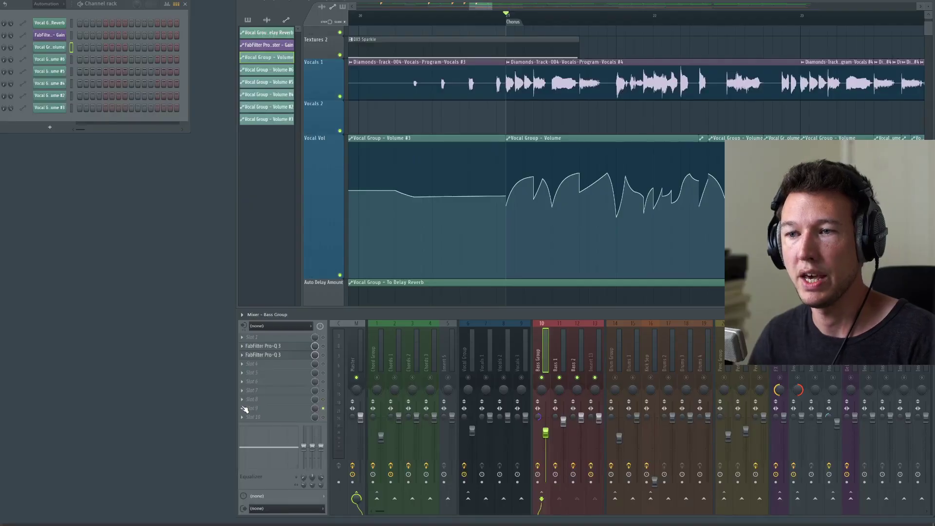
left_click(244, 408)
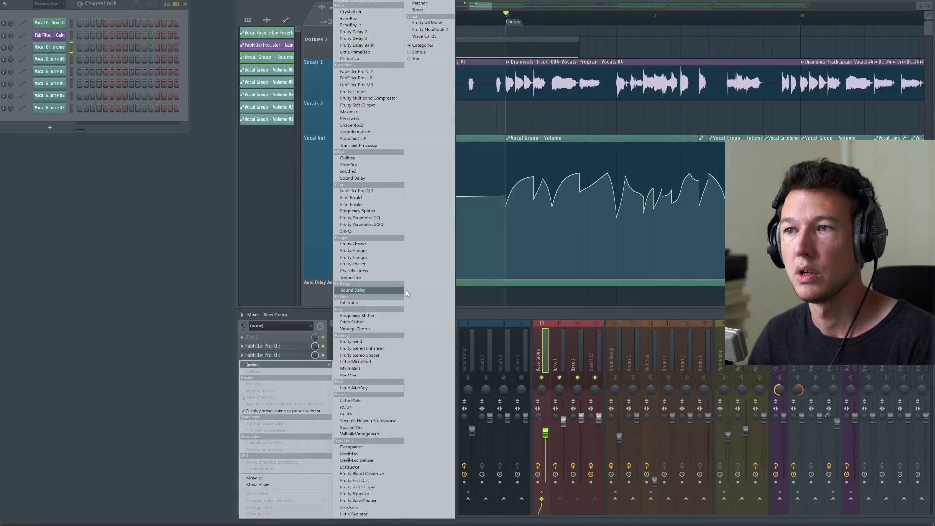
left_click(368, 51)
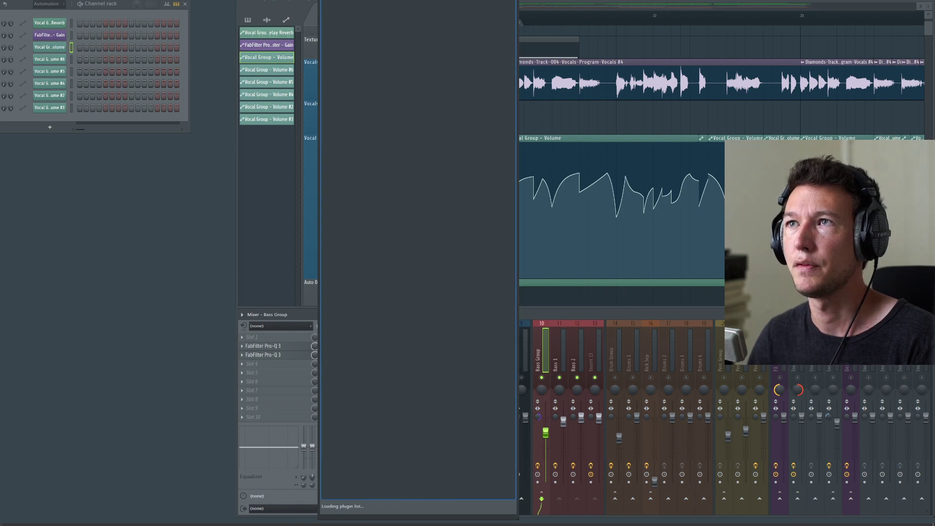
key("Escape")
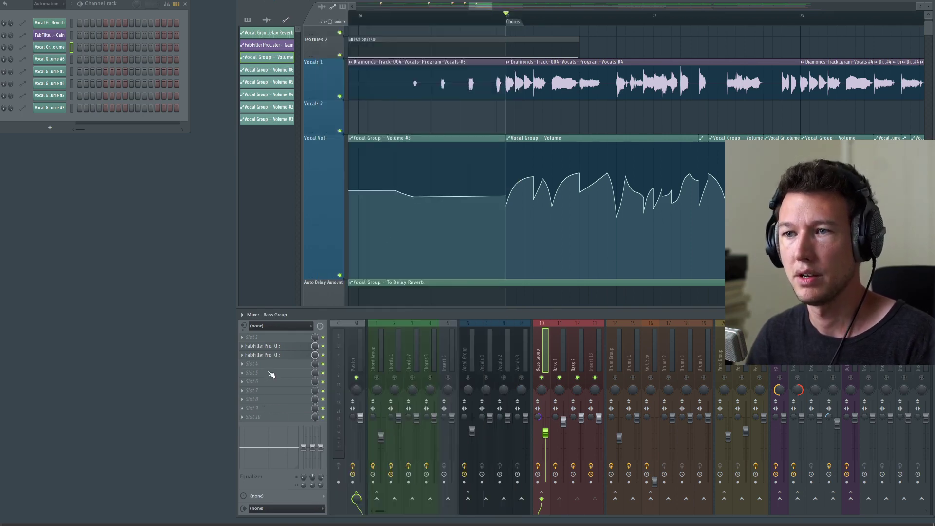
key("F8")
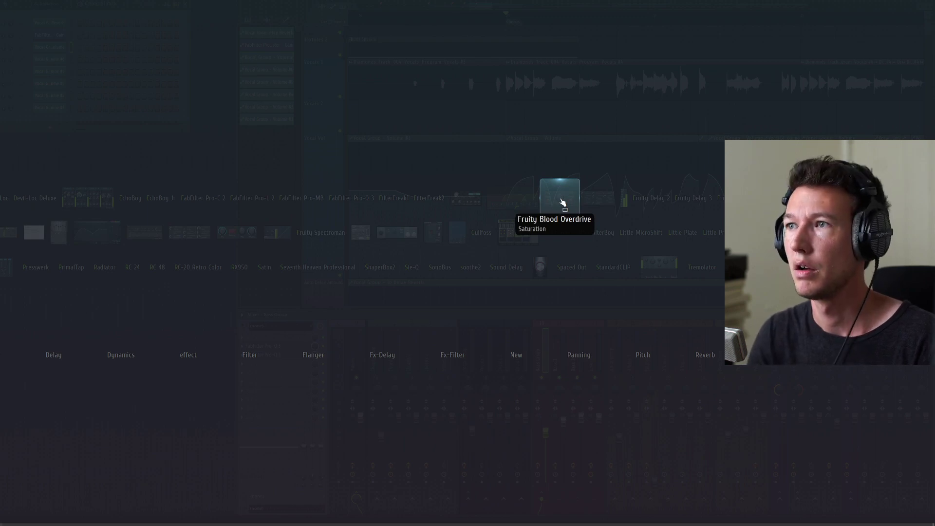
left_click(459, 236)
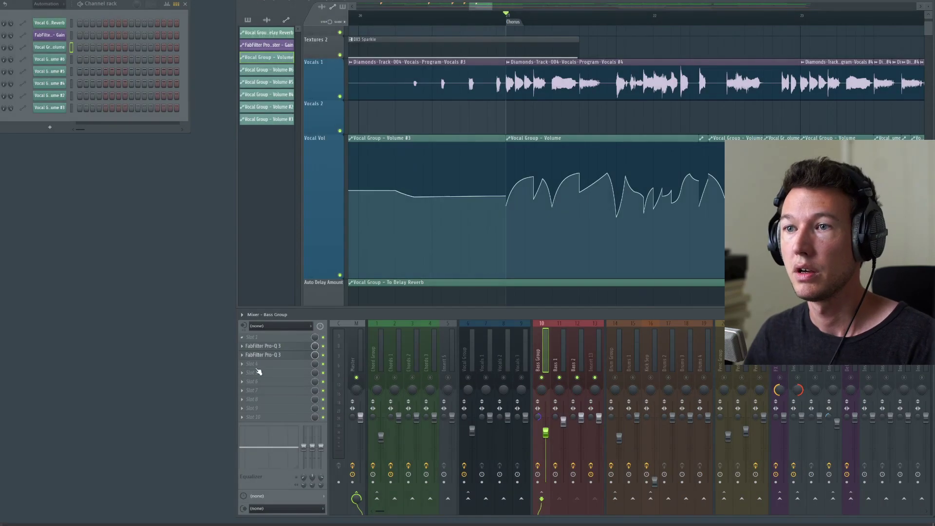
- Load Fruity Balance into an empty effect slot of the Bass Group and reset its volume to 0.0 dB
left_click(246, 387)
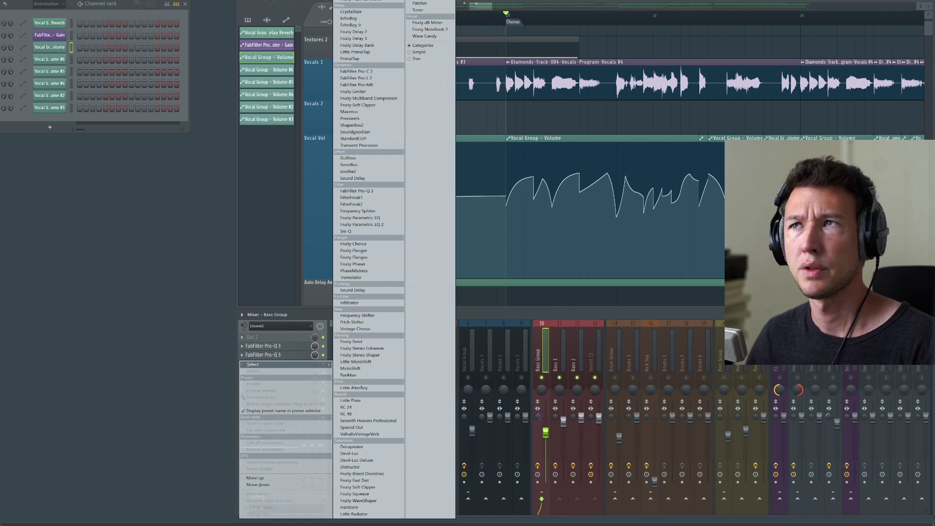
left_click(352, 1)
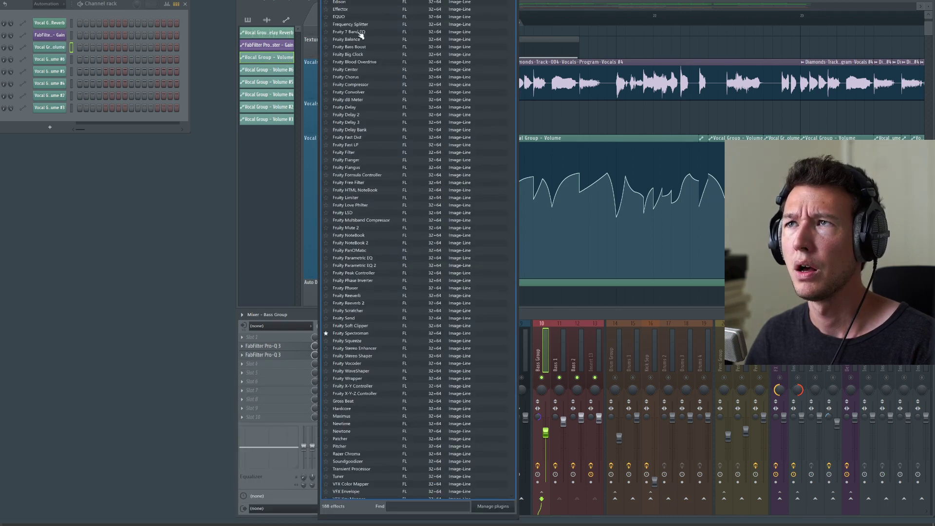
left_click(358, 41)
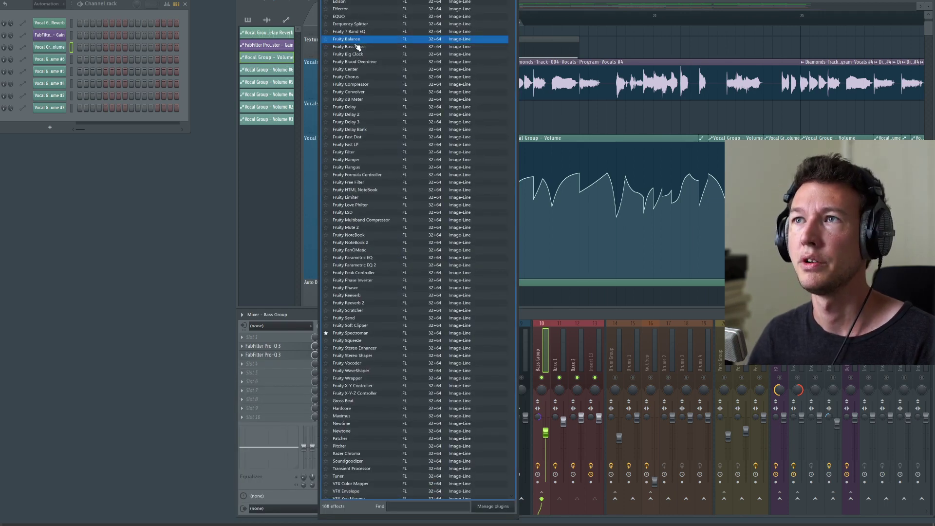
double_click(357, 39)
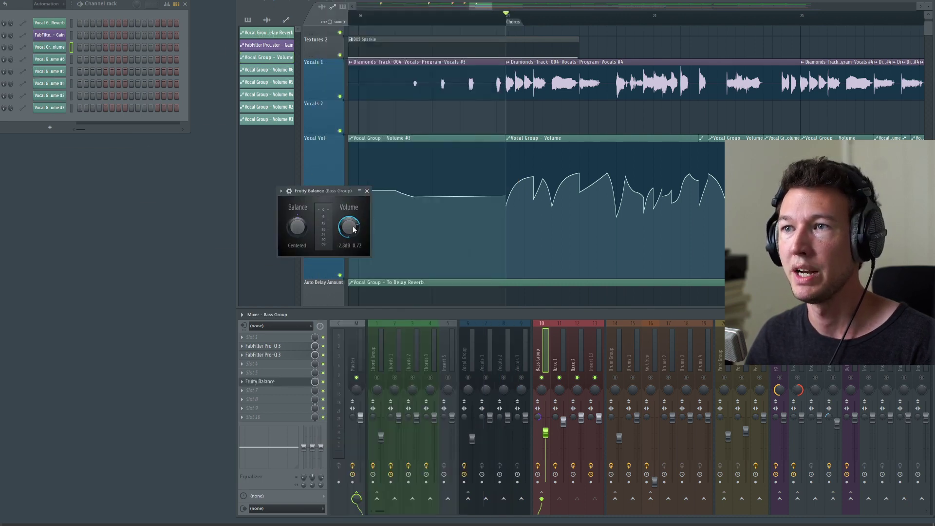
right_click(354, 230)
left_click(362, 232)
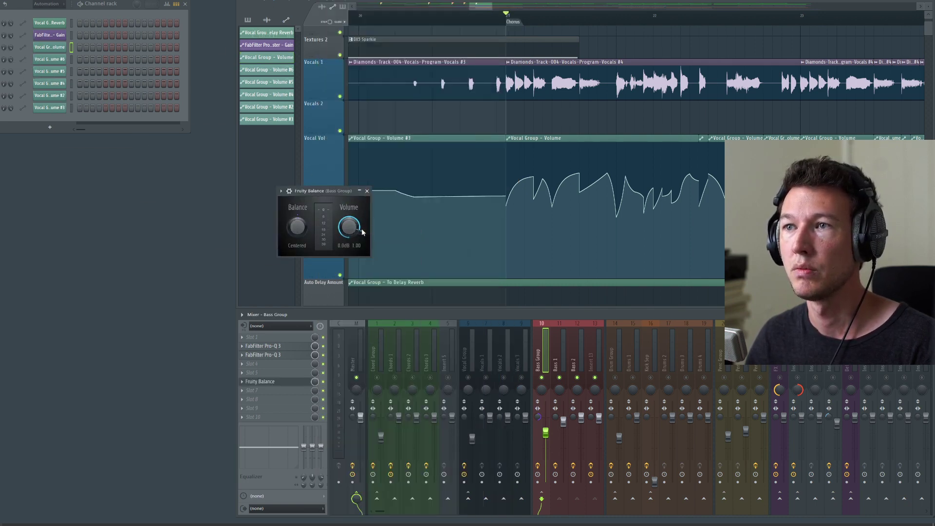
right_click(355, 229)
left_click(348, 228)
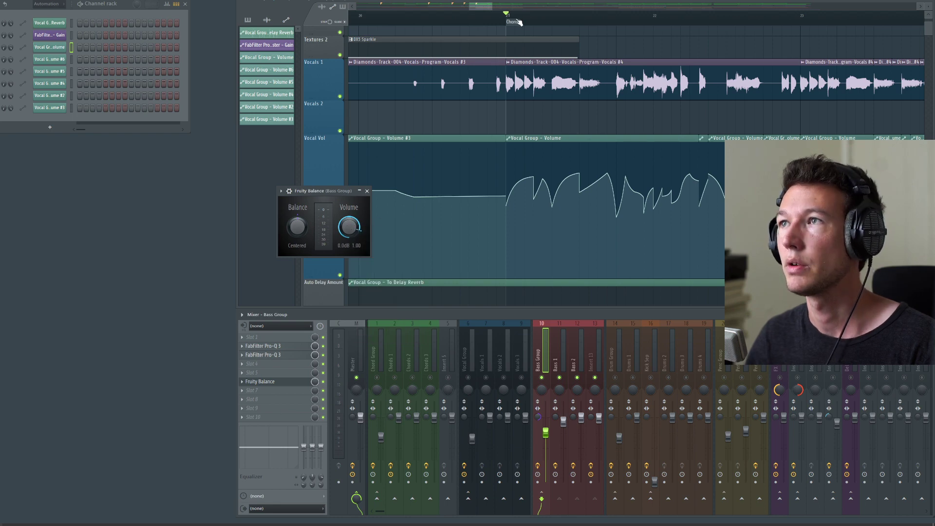
- Create an automation clip for the Fruity Balance volume over the Chorus opening and move it to the Vocals 2 track
left_click_drag(512, 22, 554, 28)
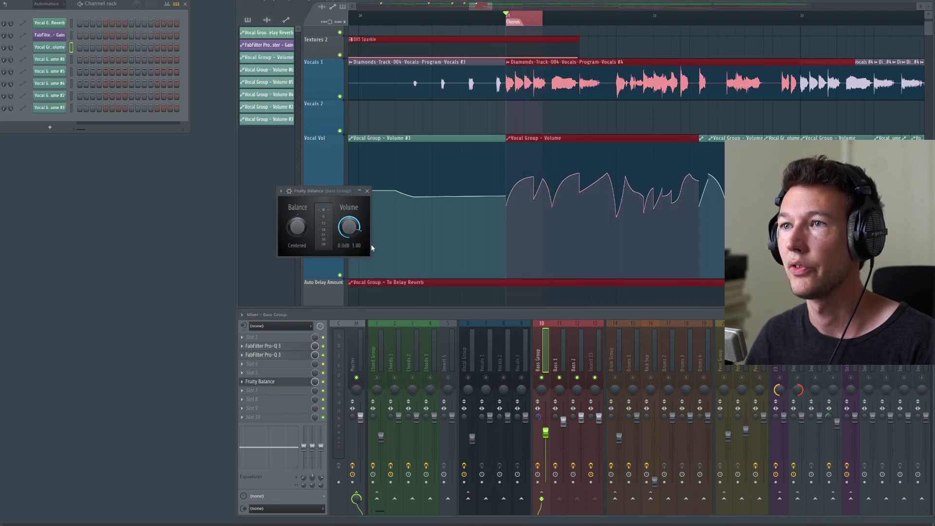
right_click(350, 228)
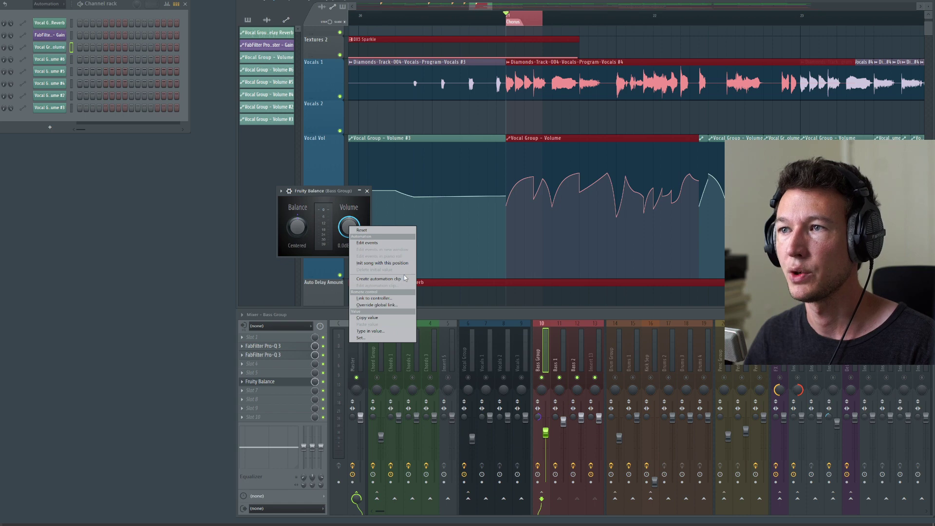
left_click(379, 279)
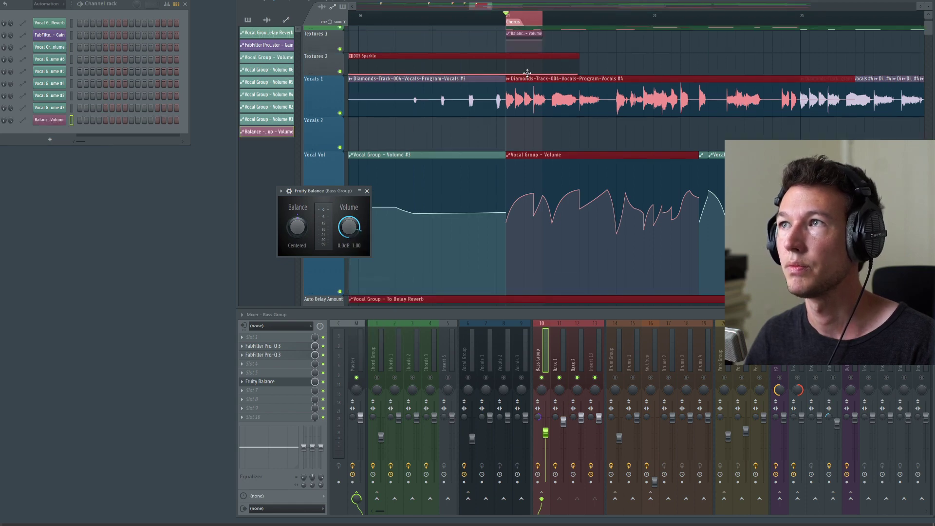
left_click_drag(523, 33, 523, 121)
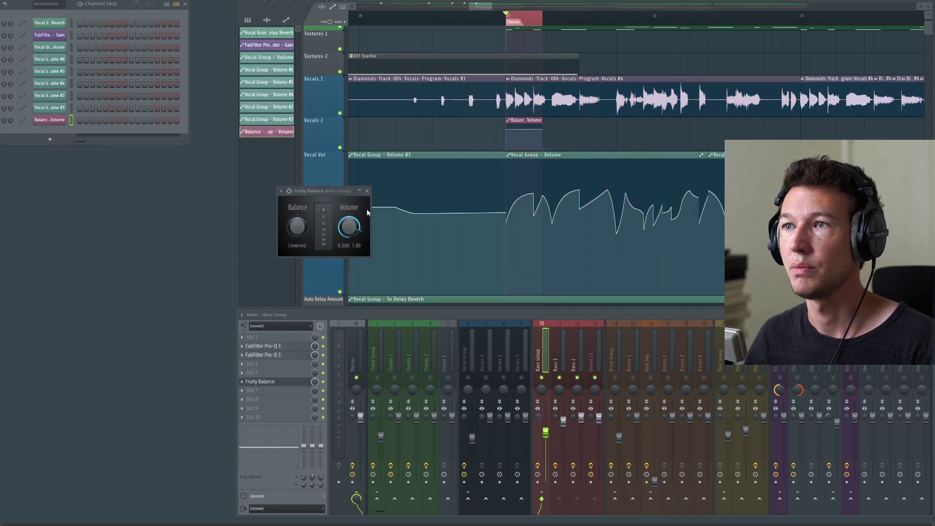
left_click(367, 191)
- Enlarge the Vocals 2 track and shape the bass volume automation into a curved rise from a lowered start to a level hold
left_click_drag(325, 149, 326, 260)
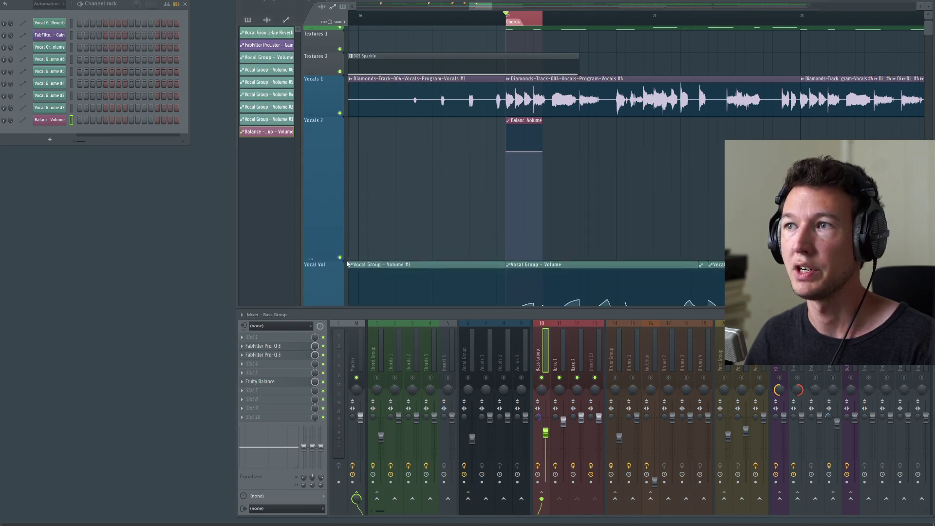
scroll(501, 174, "up", 4)
left_click_drag(525, 153, 488, 181)
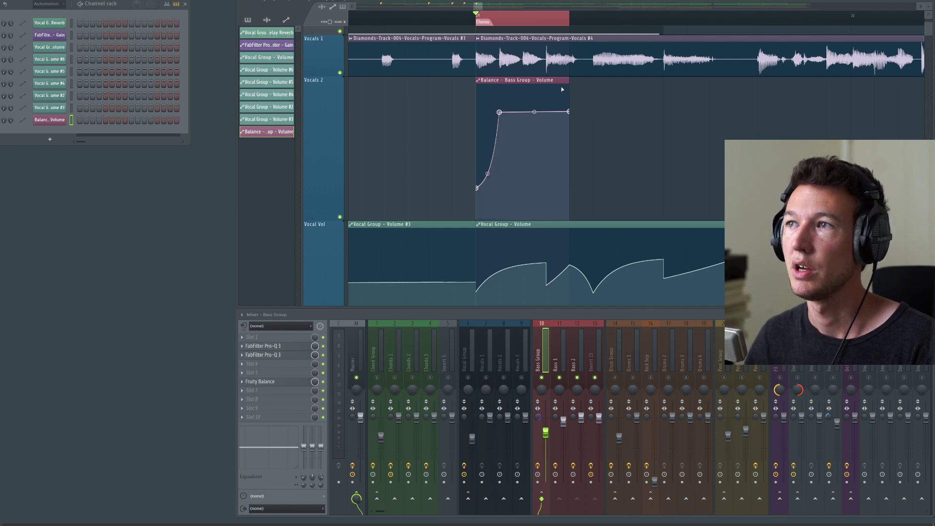
left_click_drag(568, 80, 686, 81)
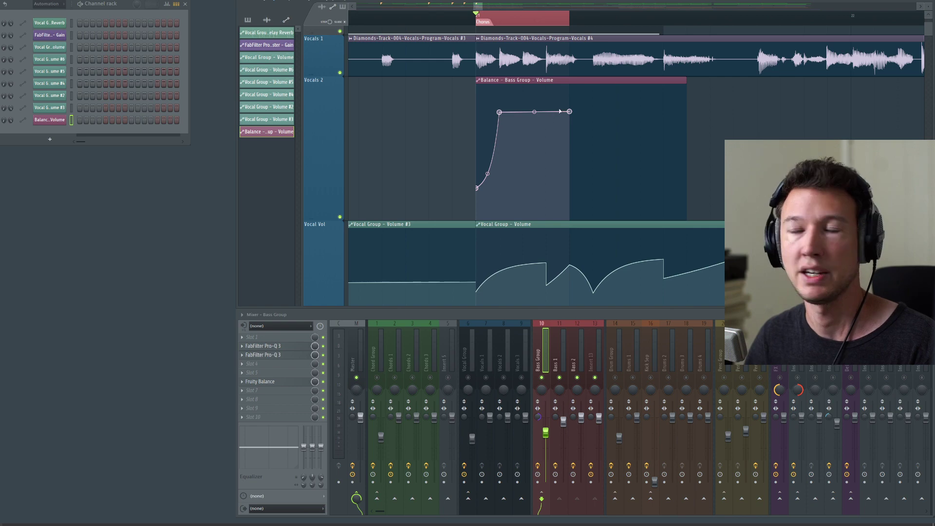
left_click_drag(685, 81, 566, 94)
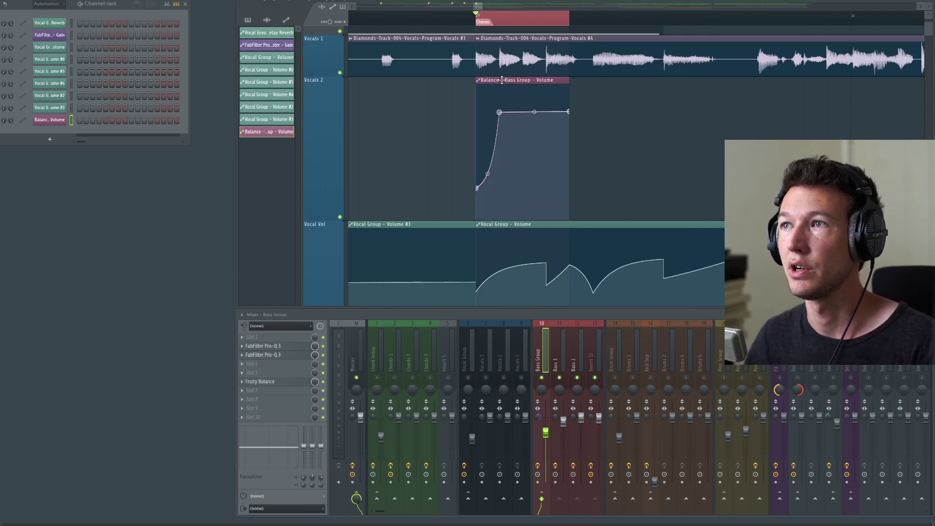
- Rename the bass volume automation clip as Bass Duck
left_click(479, 80)
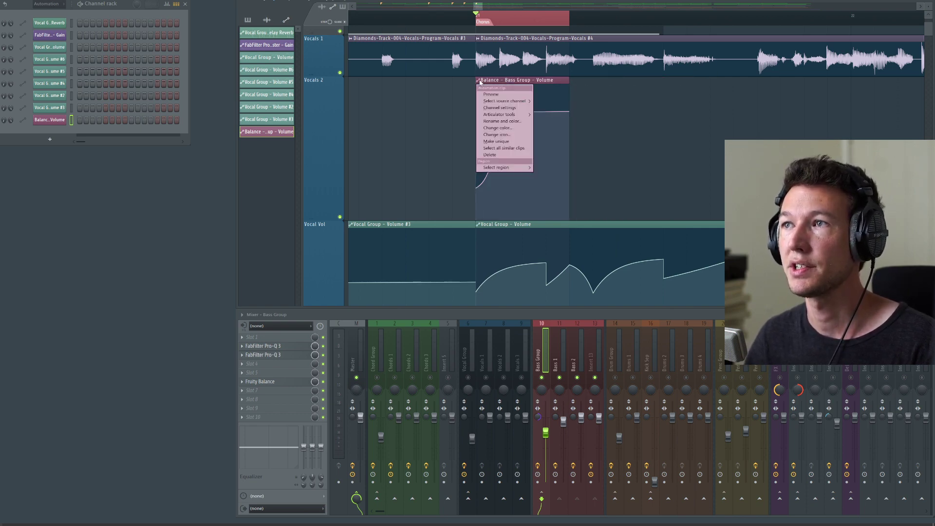
left_click(497, 127)
key("Escape")
left_click(479, 80)
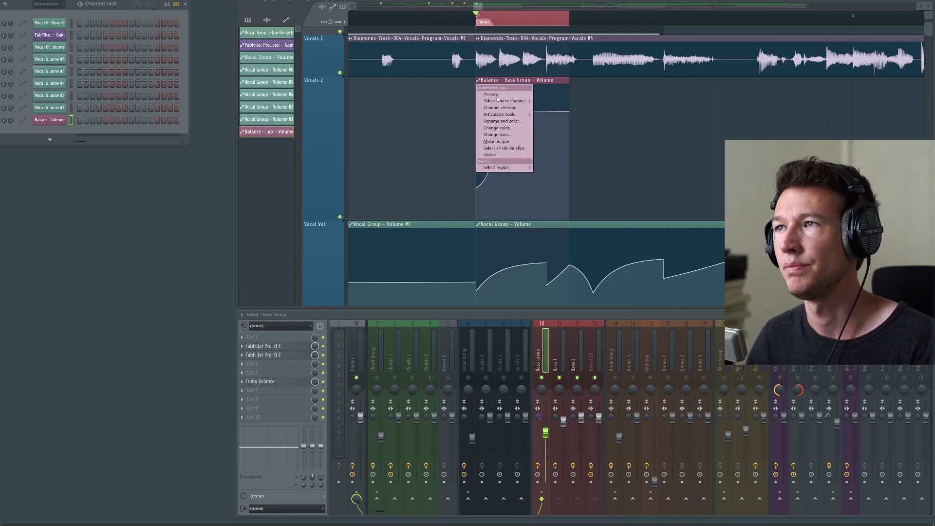
left_click(516, 125)
type("ba")
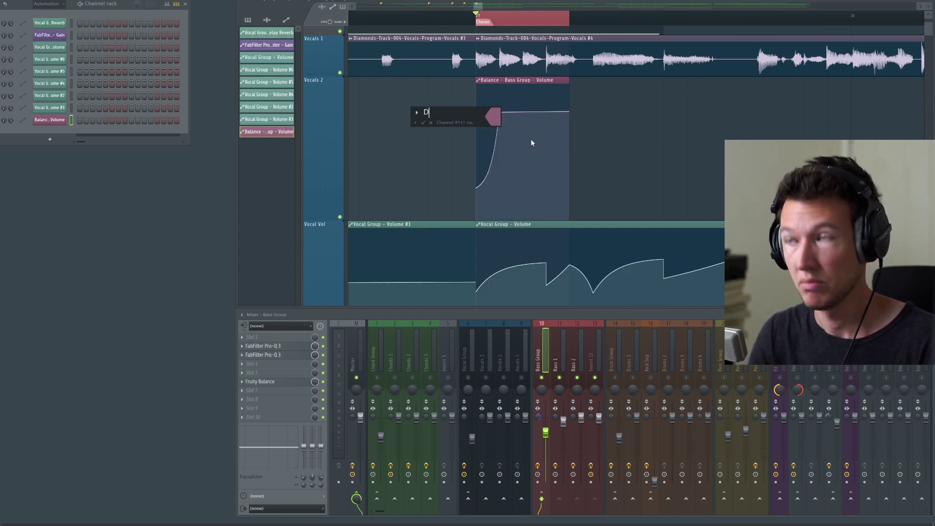
key("BackSpace")
key("BackSpace")
type("Bass Duck")
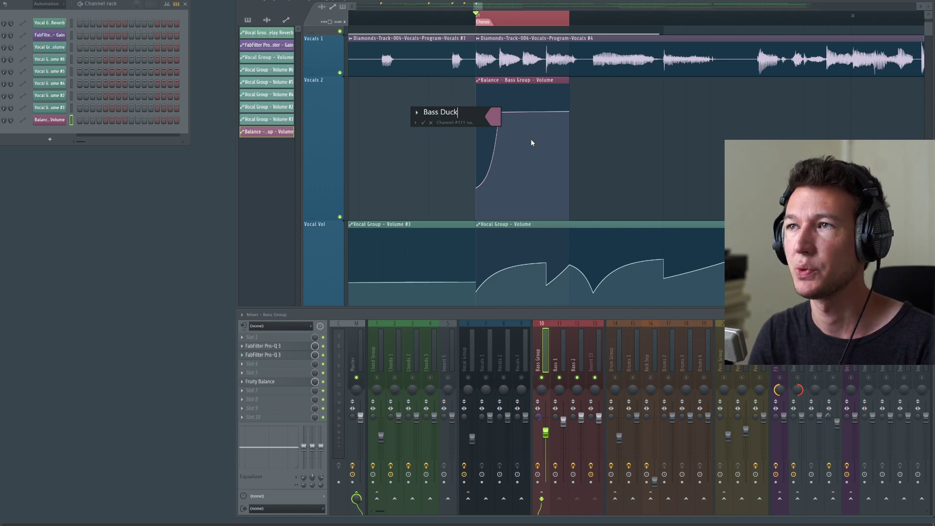
key("Return")
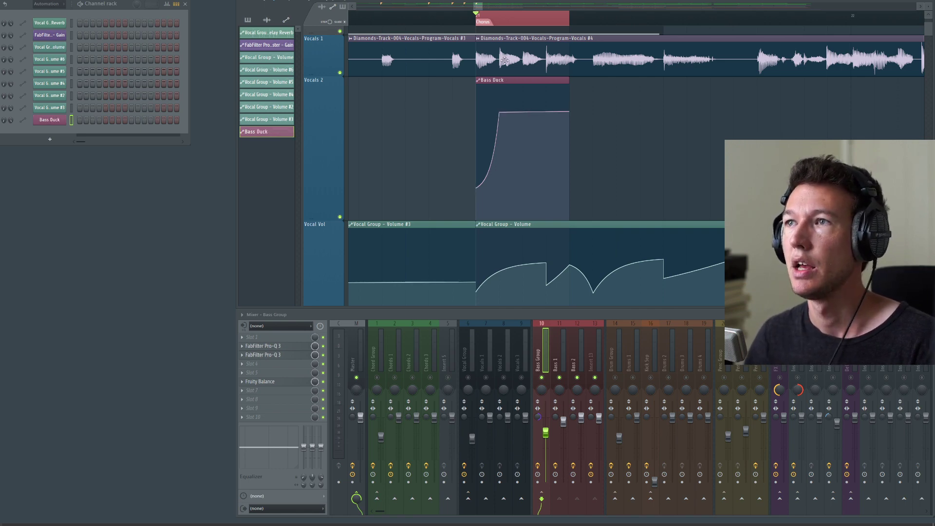
- Delete the Bass Duck clip from the Vocals 2 track and review its automation in the channel settings from the channel rack
right_click(540, 81)
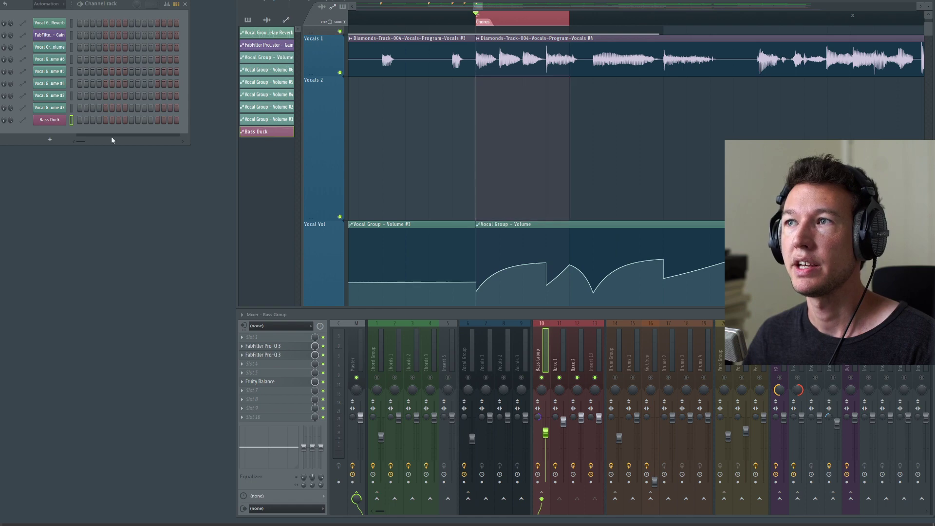
left_click(65, 121)
left_click_drag(57, 31, 499, 96)
left_click(56, 121)
left_click(57, 125)
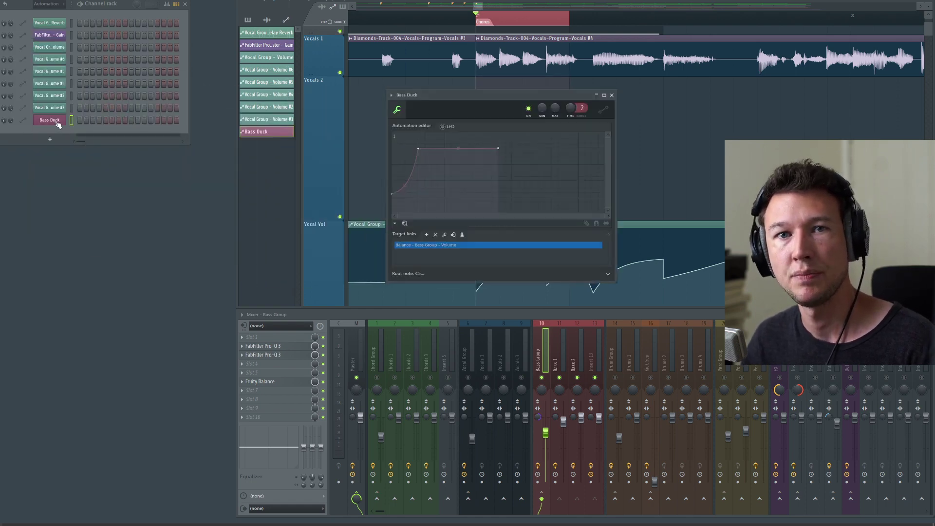
left_click_drag(121, 10, 152, 33)
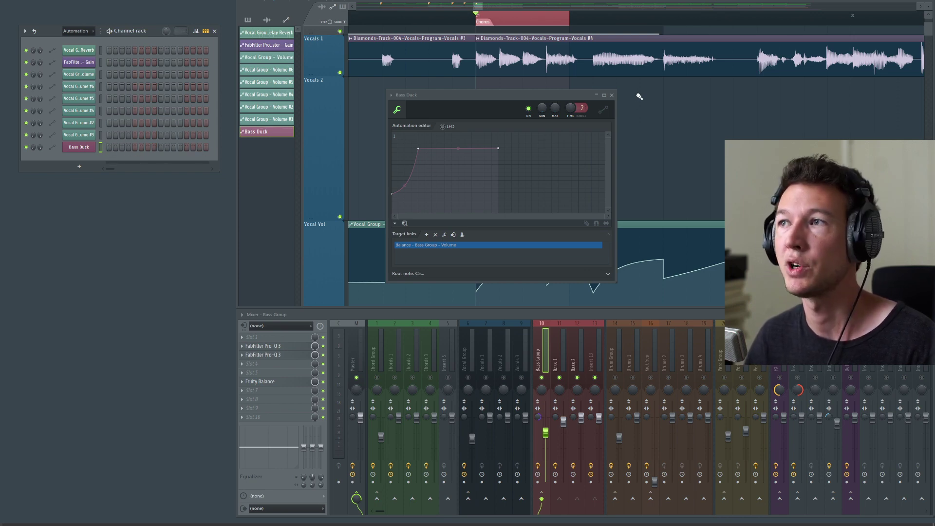
left_click(613, 97)
- Clear the time selection over the Chorus opening in the playlist
scroll(550, 34, "down", 3)
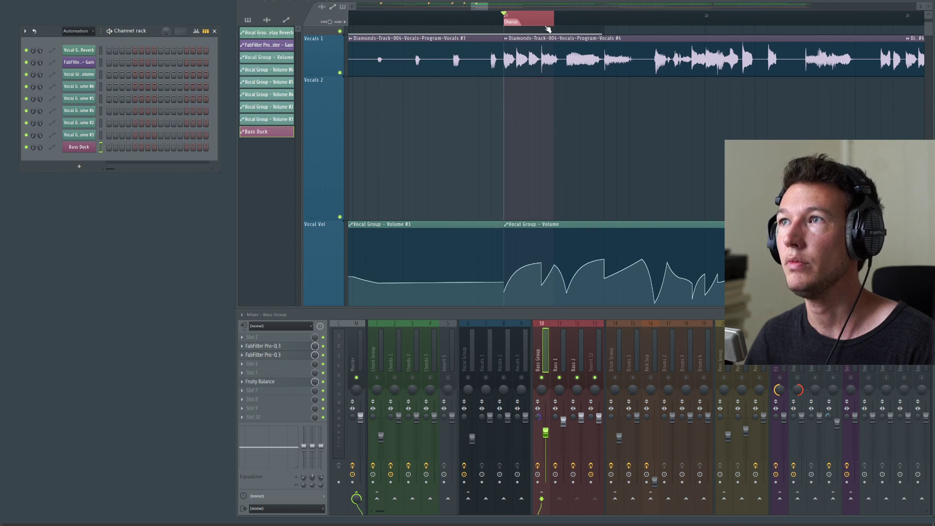
left_click(531, 23, "ctrl")
- Look through the playlist tracks around the Chorus start, then briefly play the song
scroll(529, 110, "up", 3)
scroll(524, 140, "down", 8)
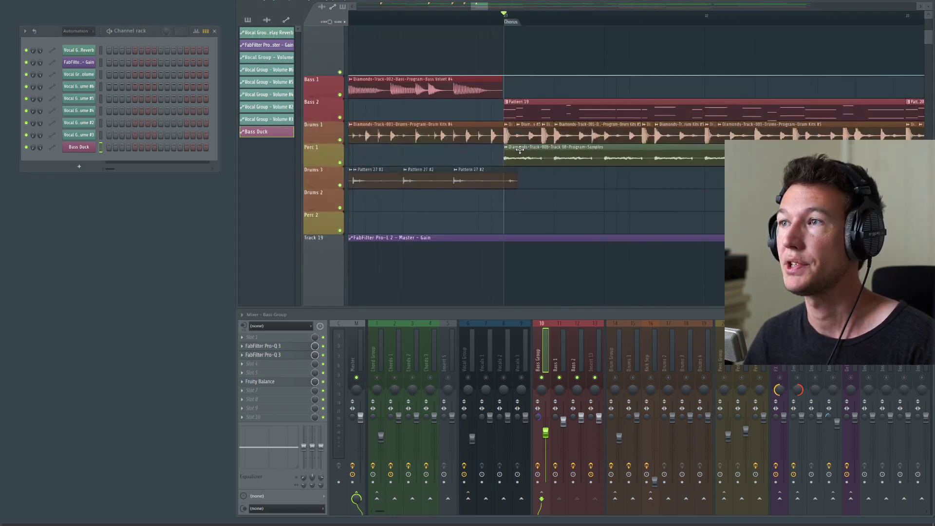
scroll(533, 132, "down", 3)
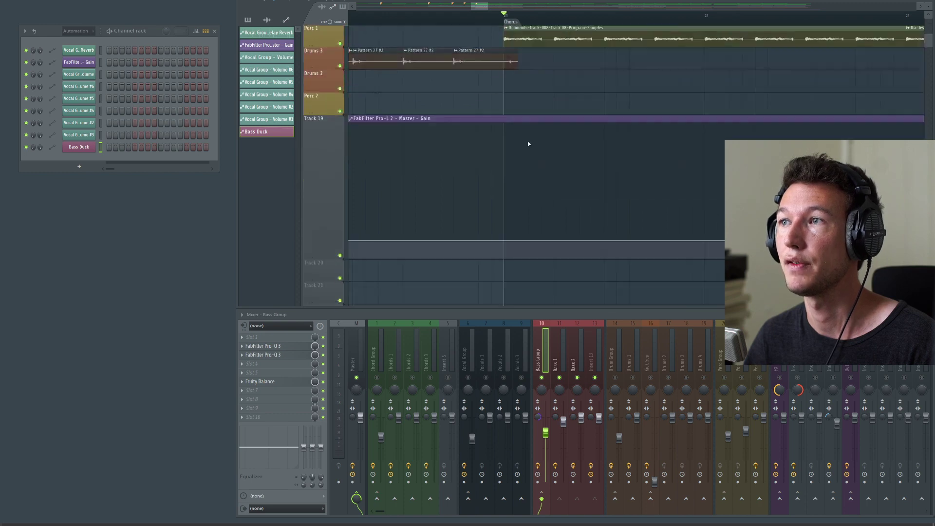
scroll(528, 155, "up", 5)
scroll(528, 156, "up", 6)
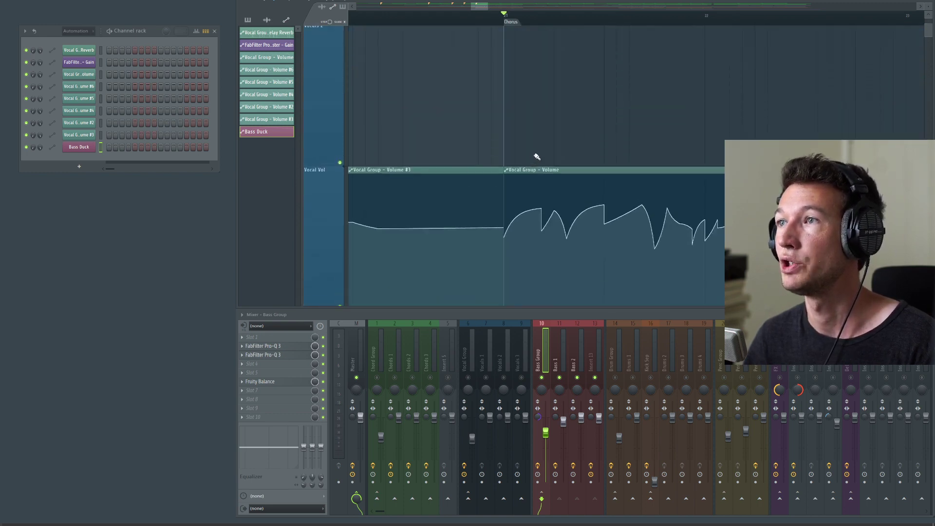
scroll(538, 157, "down", 2)
scroll(534, 170, "down", 3)
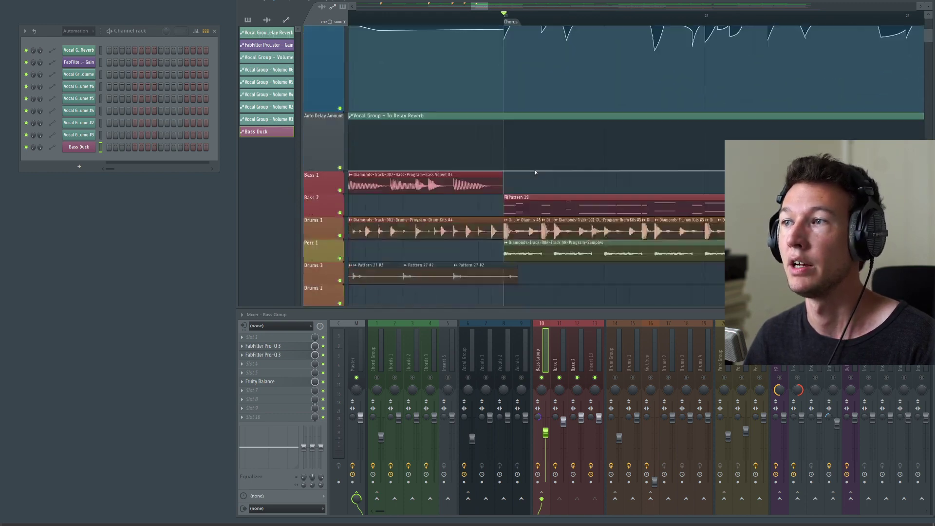
scroll(534, 174, "up", 5)
scroll(536, 175, "up", 2)
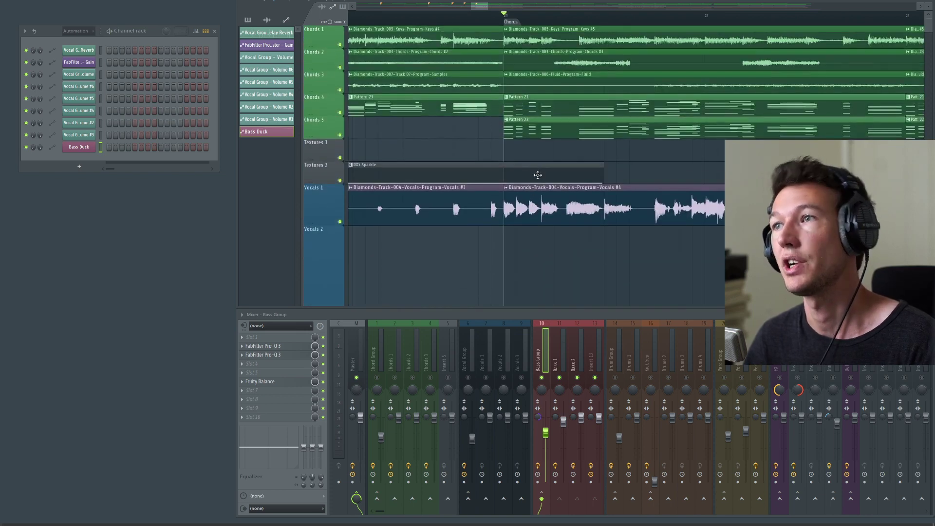
left_click_drag(625, 127, 540, 165)
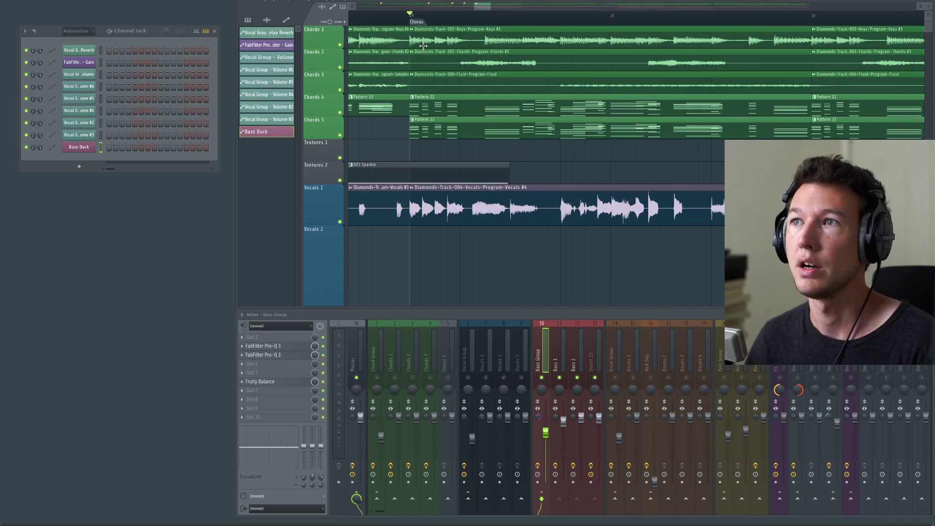
scroll(439, 209, "down", 6)
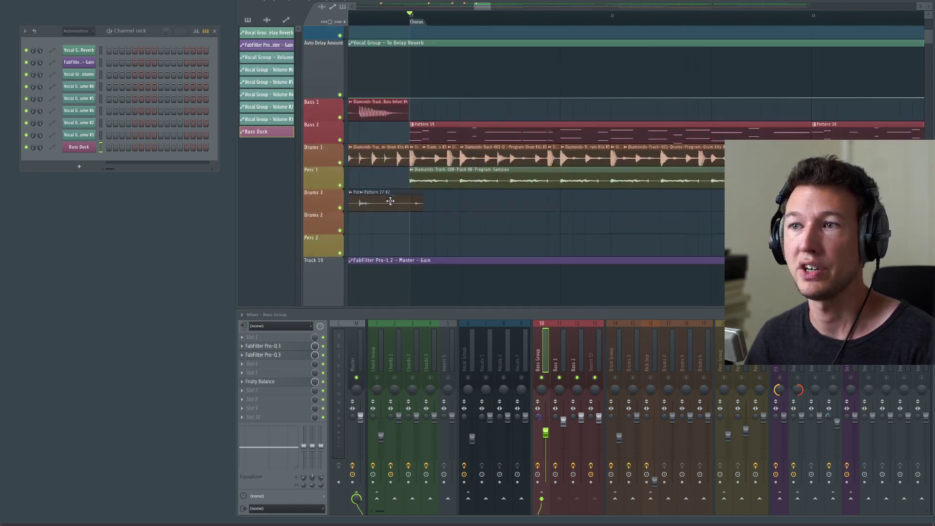
key("space")
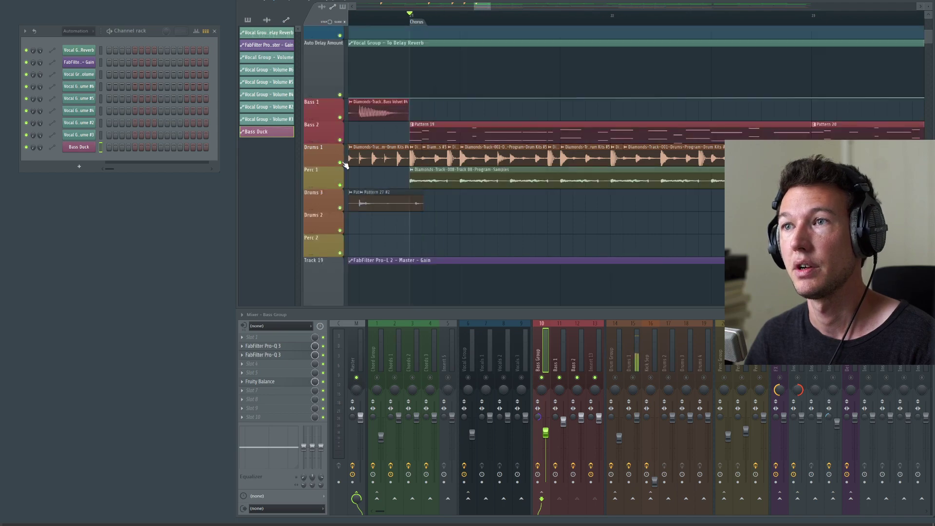
key("space")
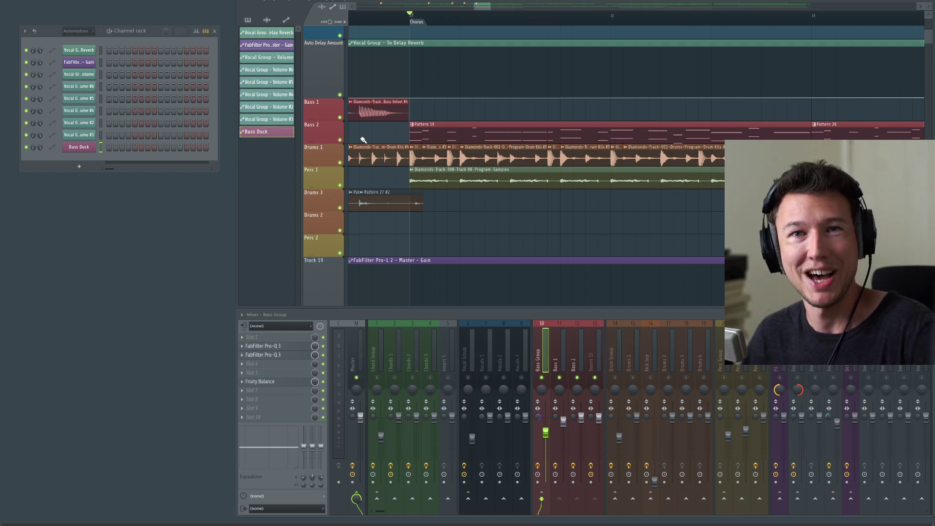
- Try a Bass Duck clip on the Bass 1 track in the Chorus, delete it, and clear the Bass Duck channel's steps
left_click(451, 113)
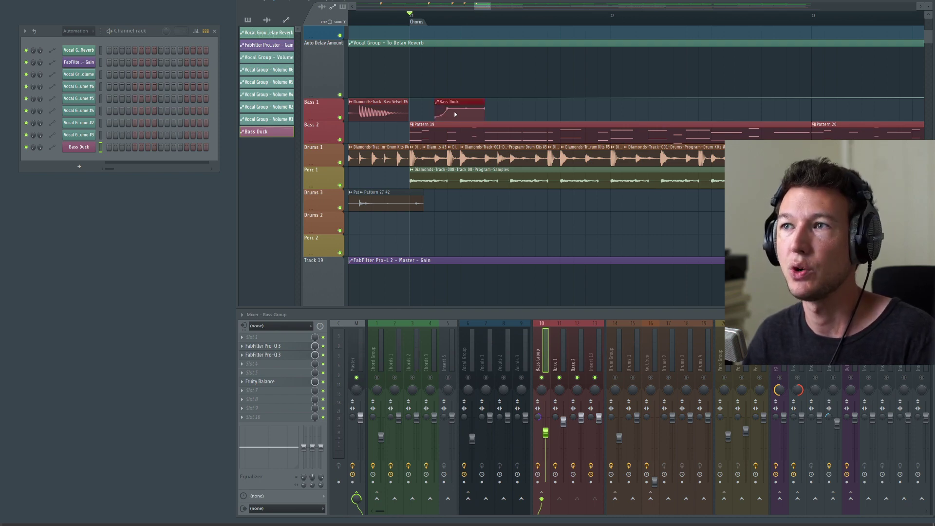
scroll(447, 111, "up", 3)
scroll(453, 113, "up", 5)
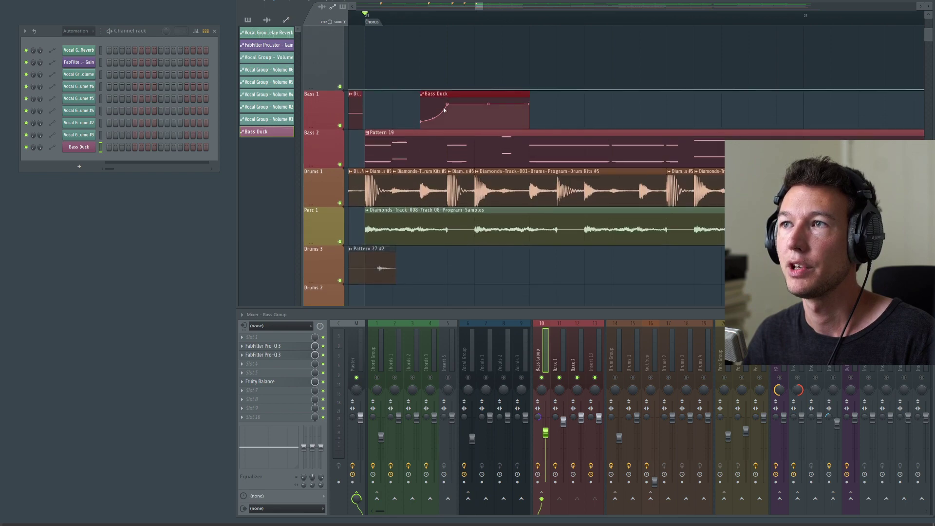
right_click(456, 81)
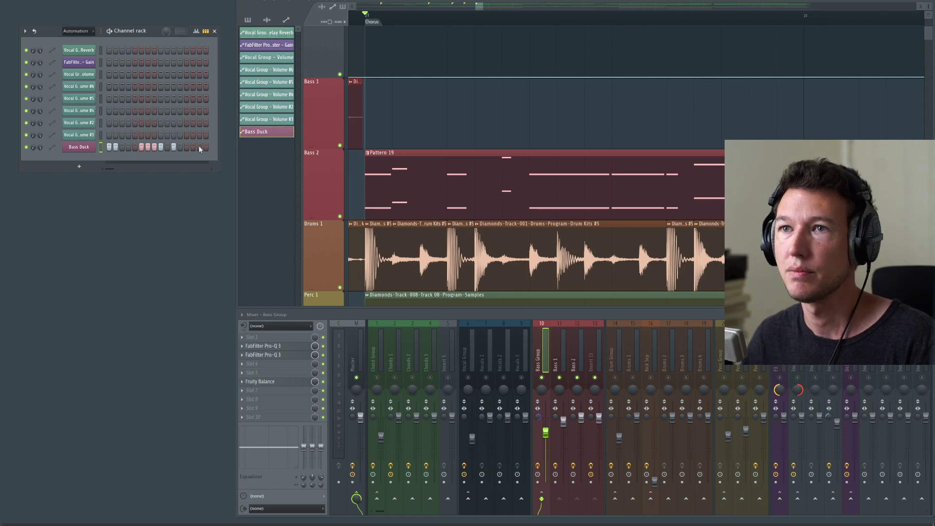
left_click_drag(194, 148, 103, 156)
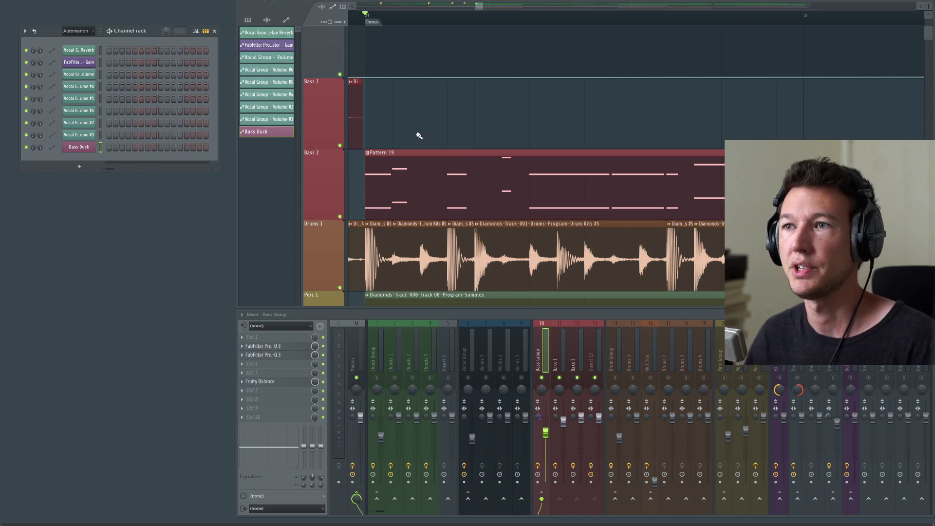
- Look over the Chorus arrangement from bass to chords and play it from the Chorus start
scroll(419, 136, "down", 4)
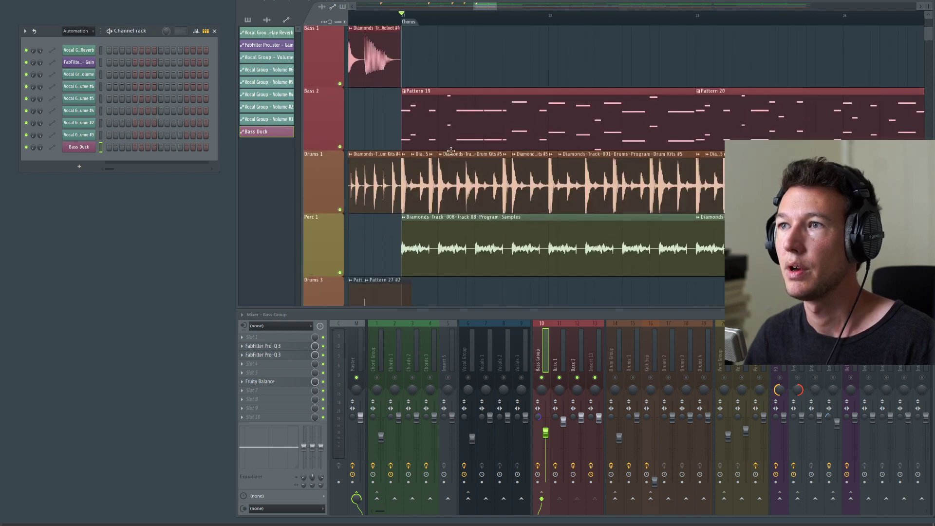
scroll(451, 152, "down", 6)
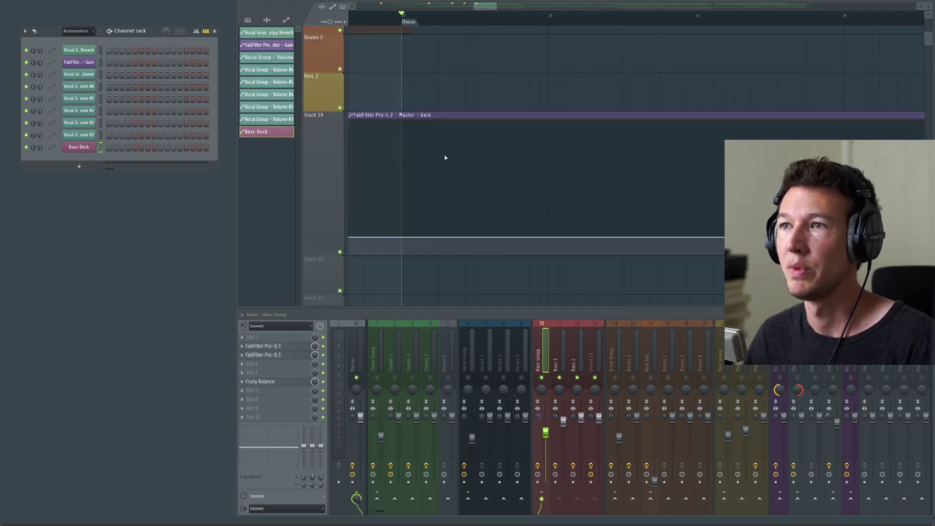
scroll(445, 157, "up", 10)
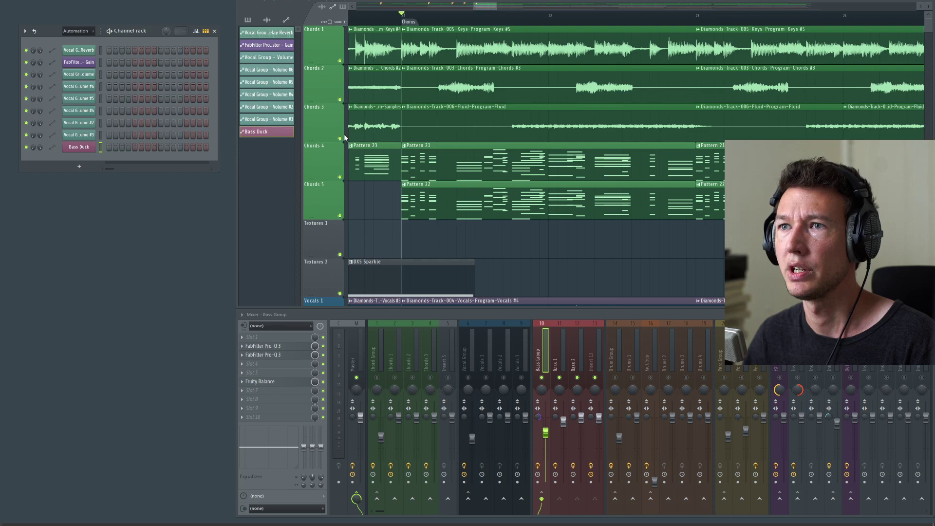
key("space")
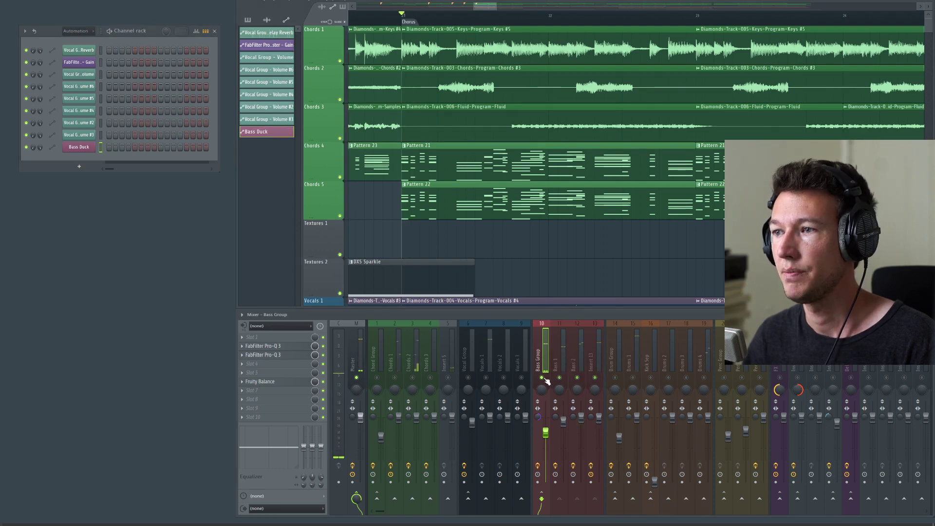
scroll(549, 219, "down", 5)
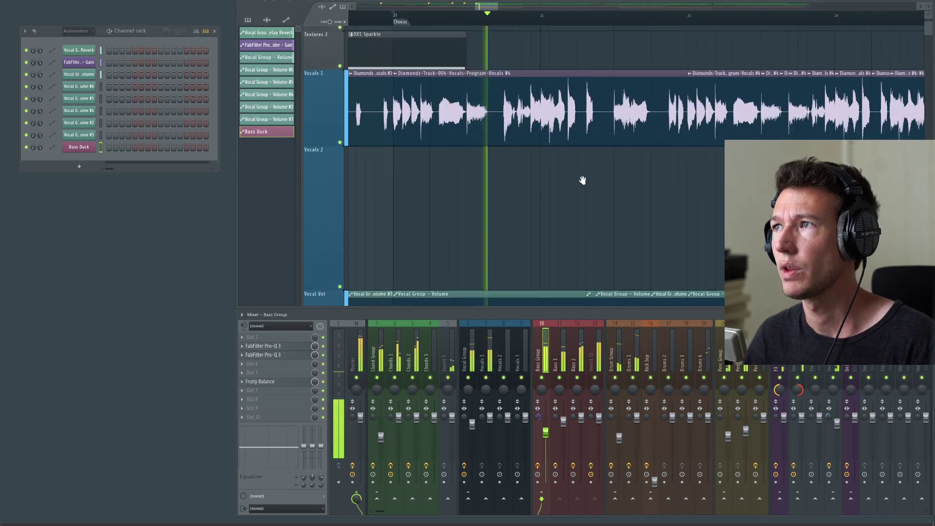
- Stop playback and inspect the vocal mixer tracks and the Vocal Group volume automation over the Chorus
left_click(471, 358)
key("space")
left_click(481, 346)
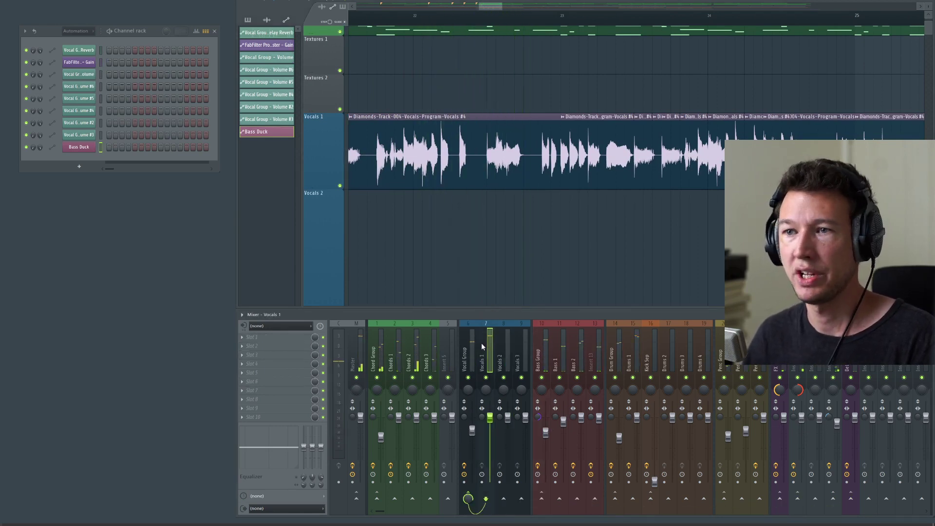
left_click(503, 341)
left_click(468, 350)
scroll(464, 210, "down", 4)
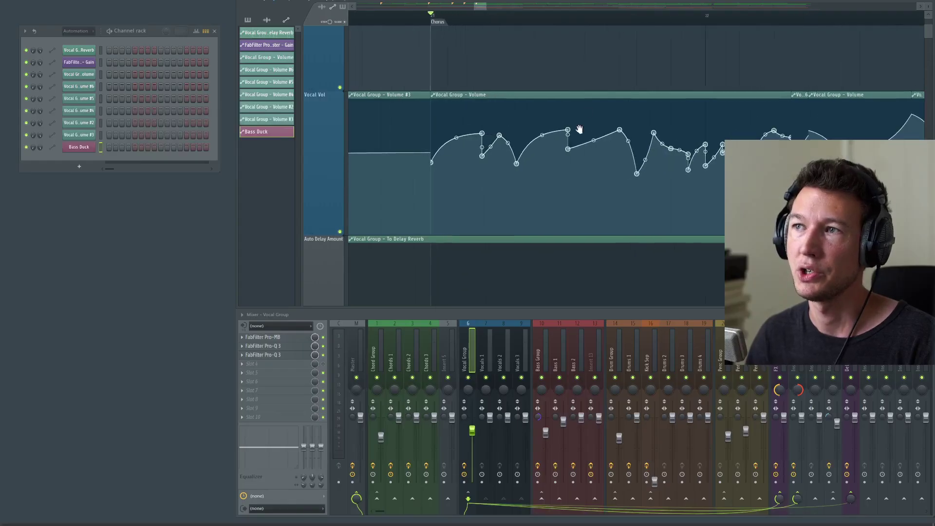
left_click_drag(579, 130, 532, 203)
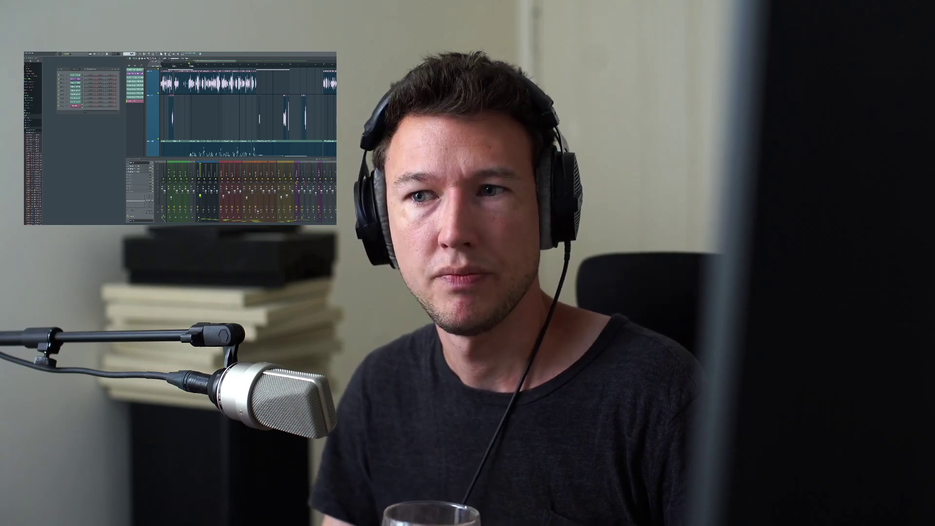
- Switch to File Explorer, open the Samples Vinyl folder and widen its Name column
key("alt+Tab")
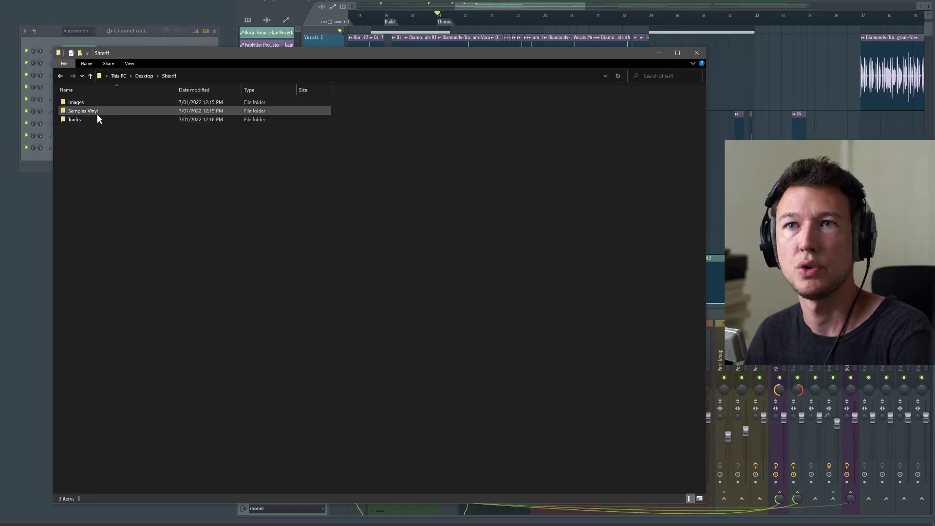
double_click(98, 114)
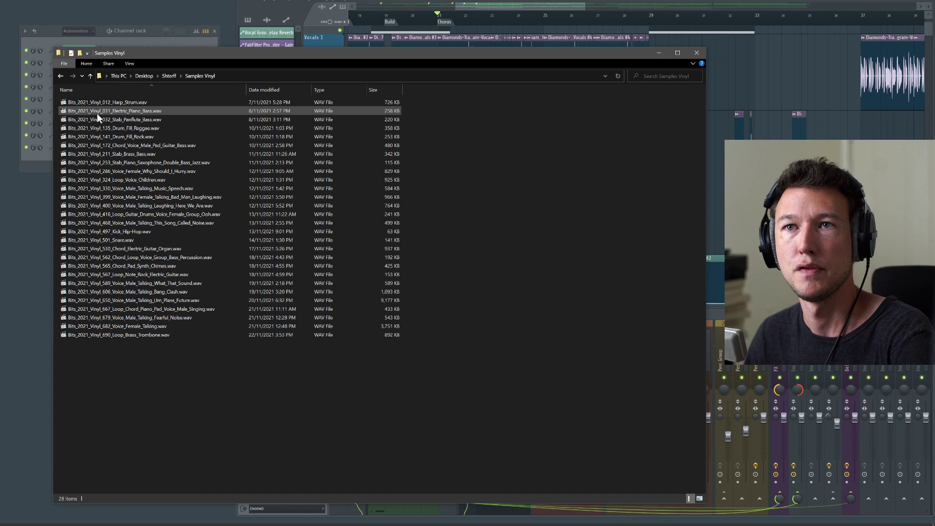
left_click_drag(256, 89, 271, 89)
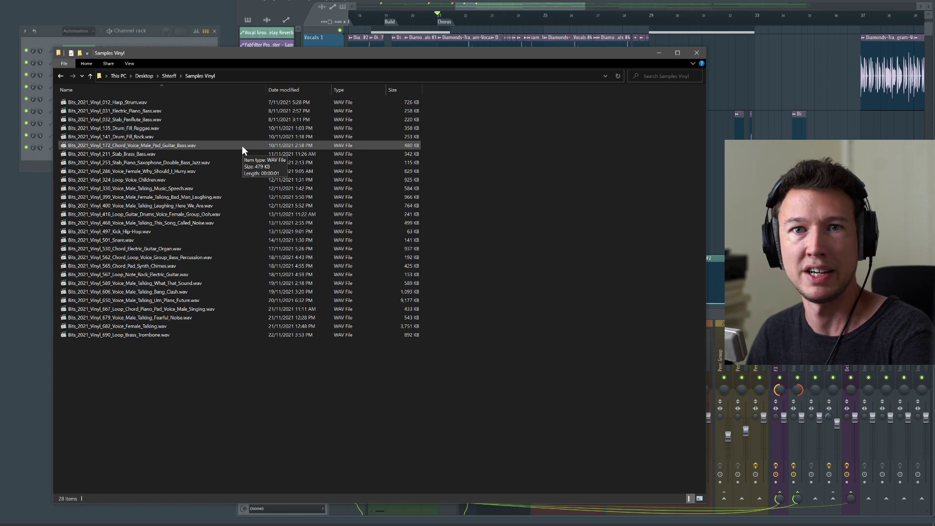
- Open the Harp_Strum sample in Media Player Classic, configure the Audio Switcher's Normalize option, and close the player
left_click(152, 102)
double_click(152, 101)
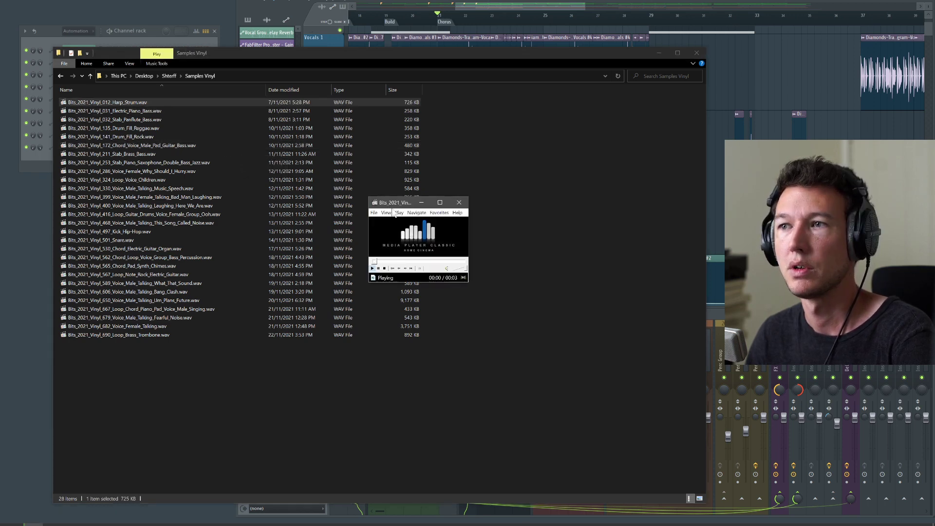
key("o")
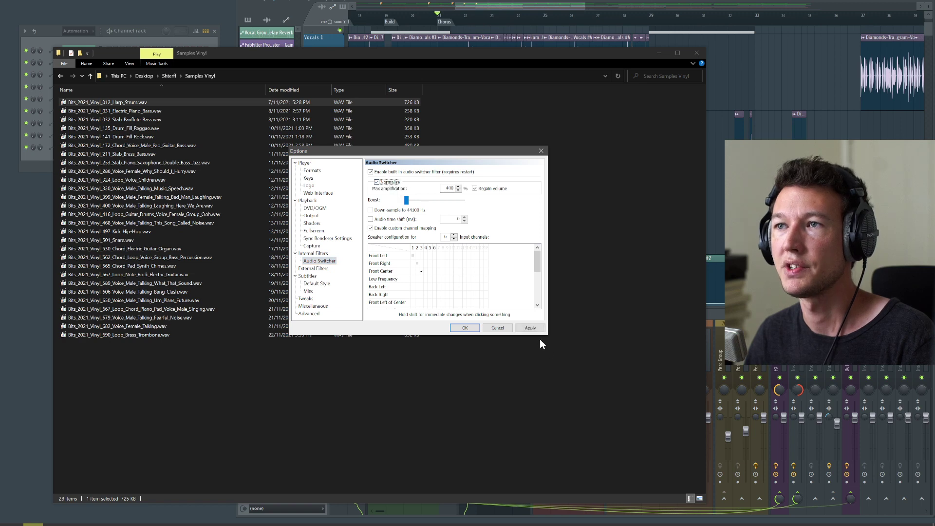
left_click(465, 328)
left_click(460, 204)
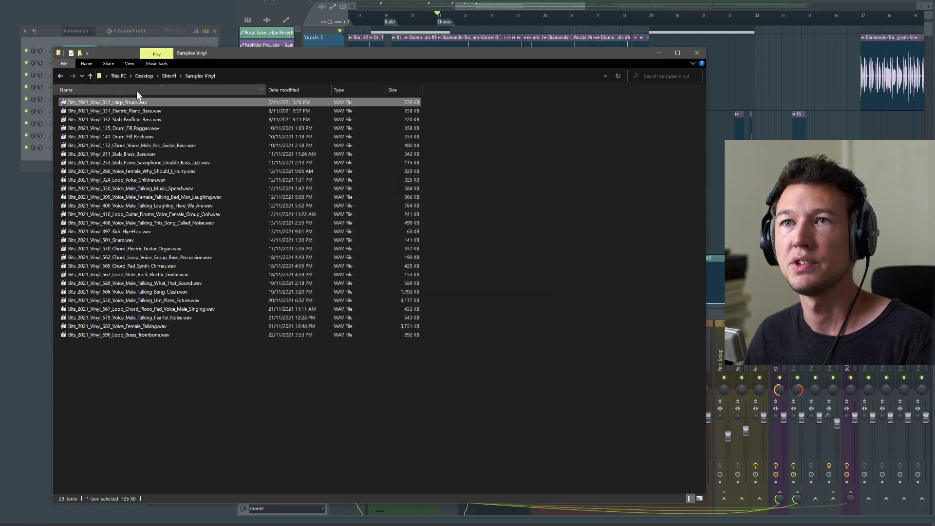
- Listen to the Harp_Strum, Electric_Piano_Bass and Stab_Panflute_Bass samples
double_click(142, 102)
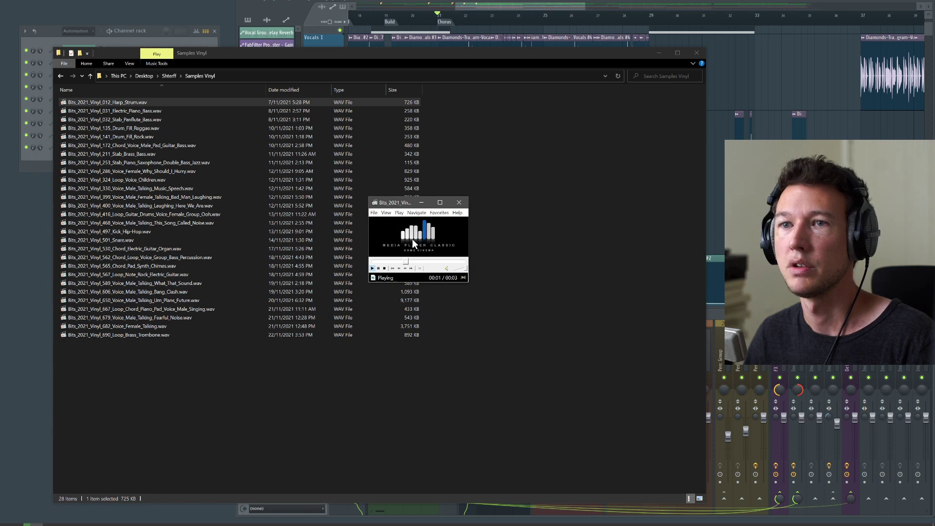
left_click(159, 111)
double_click(159, 111)
double_click(157, 119)
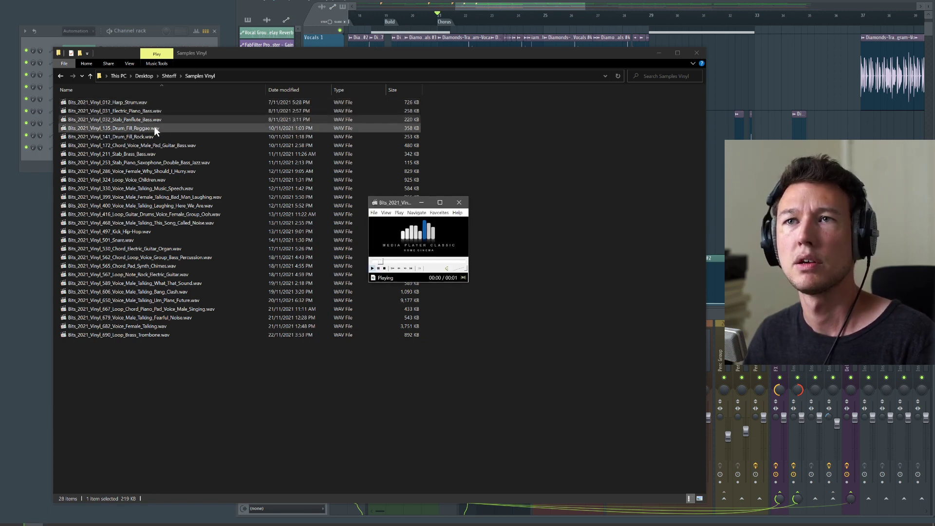
double_click(151, 119)
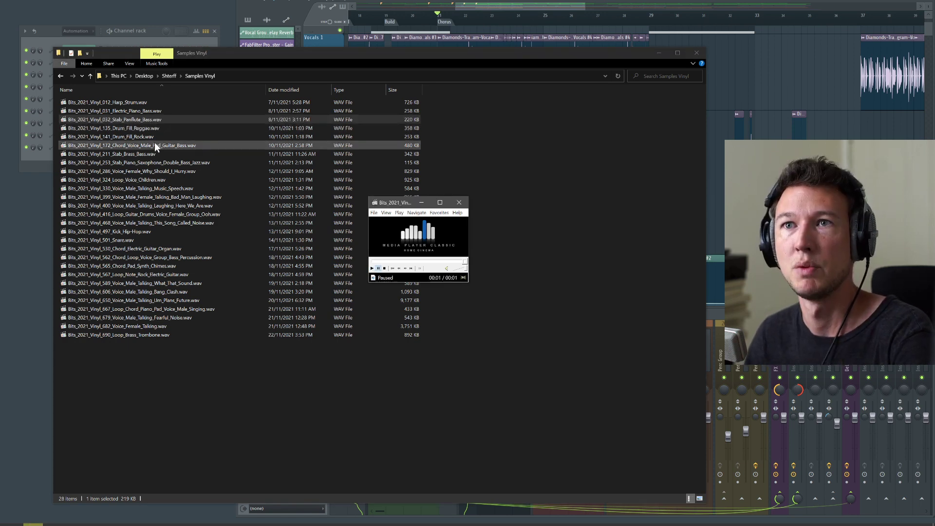
- Listen to the Drum_Fill_Reggae, Drum_Fill_Rock and Chord_Voice_Male_Pad_Guitar_Bass samples
double_click(143, 129)
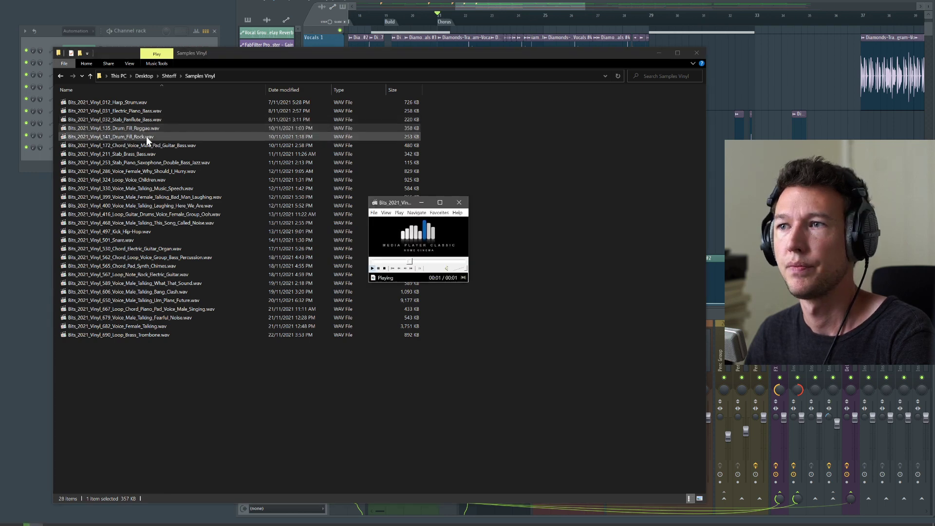
double_click(146, 136)
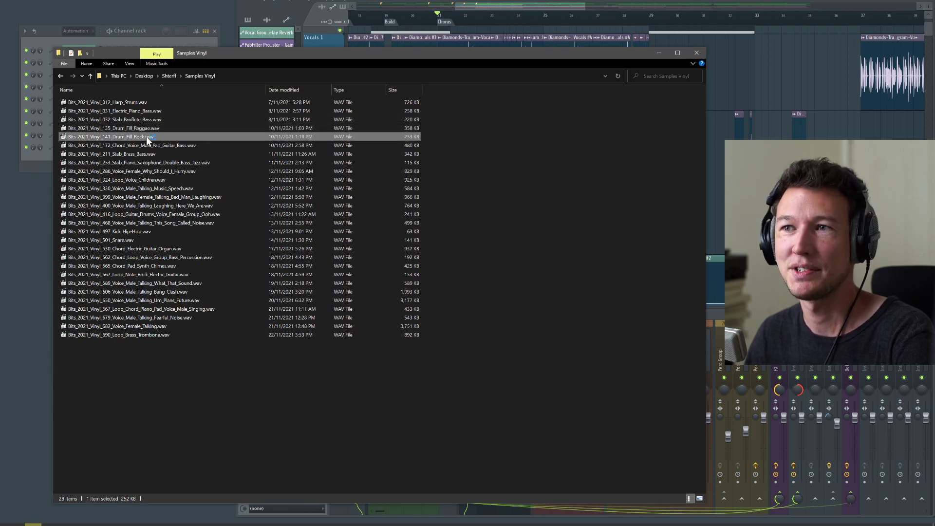
double_click(151, 145)
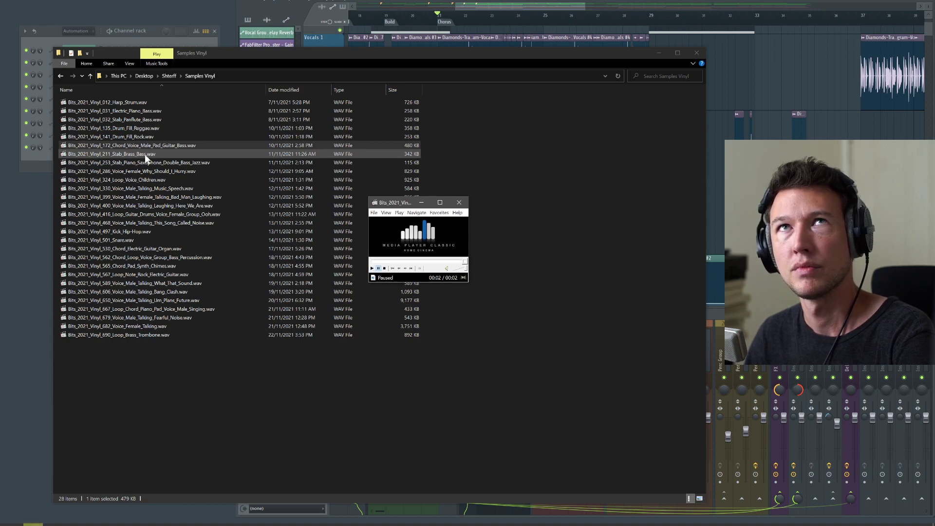
double_click(145, 145)
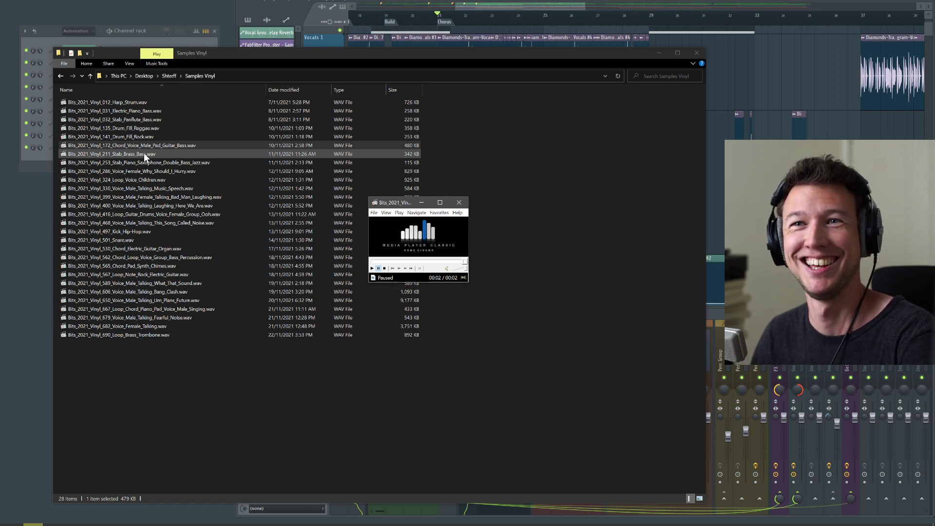
- Listen to the Stab_Brass_Bass, Stab_Piano_Saxophone_Double_Bass_Jazz and Voice_Female_Why_Should_I_Hurry samples
double_click(145, 153)
double_click(153, 163)
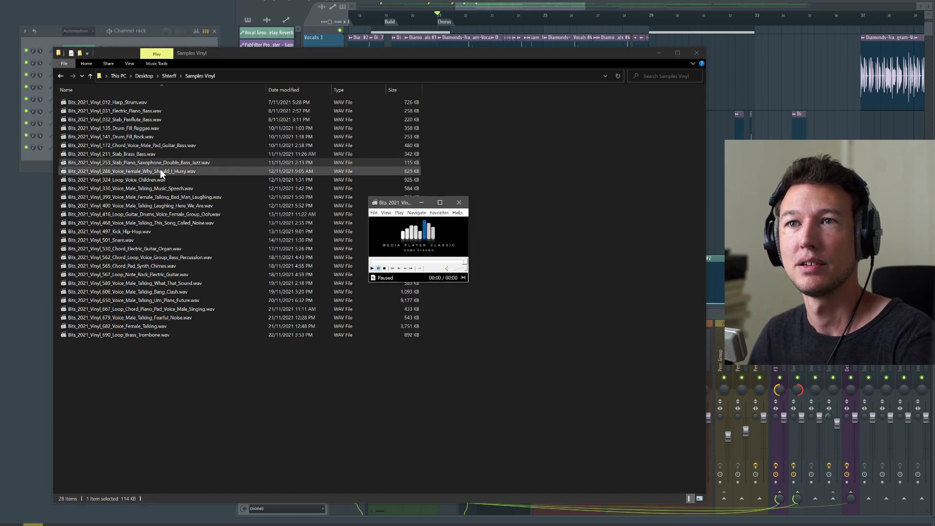
double_click(161, 172)
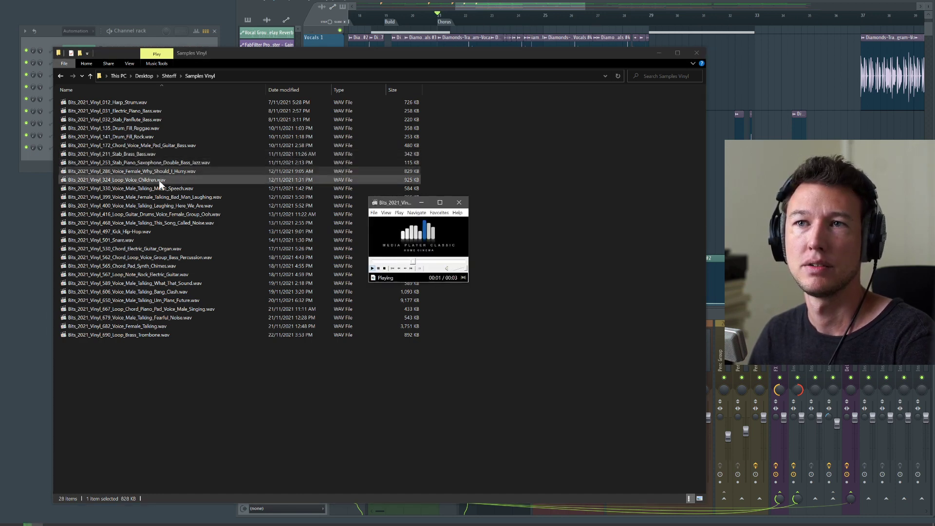
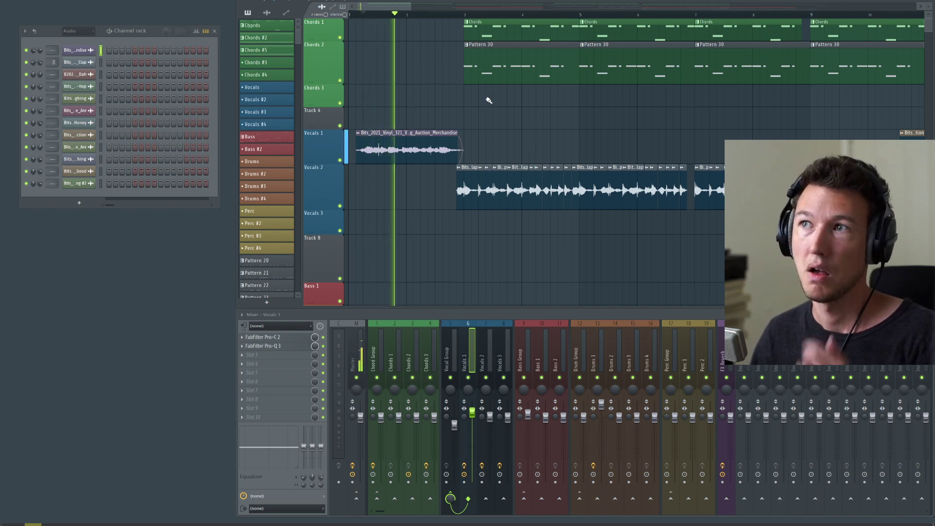
- Select the Master mixer track and survey the song's intro and the following section in the playlist during playback
left_click(359, 338)
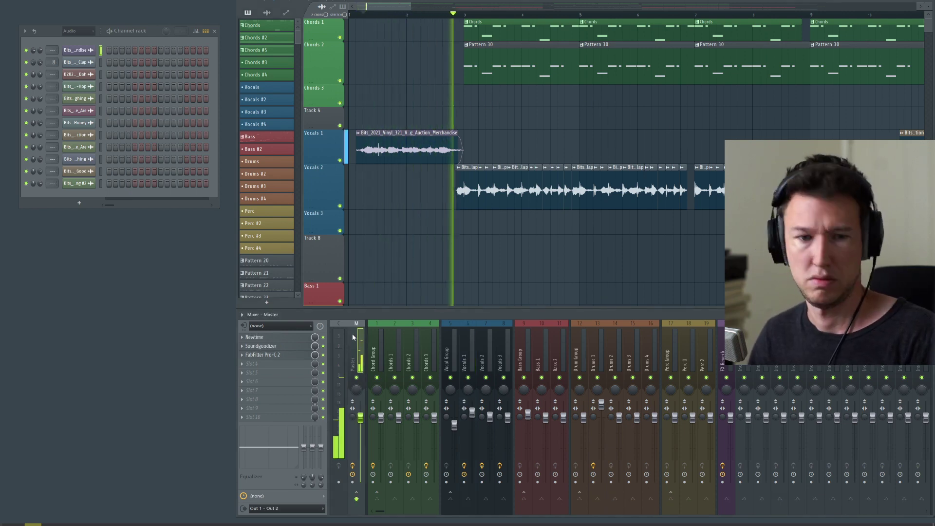
scroll(553, 119, "down", 3)
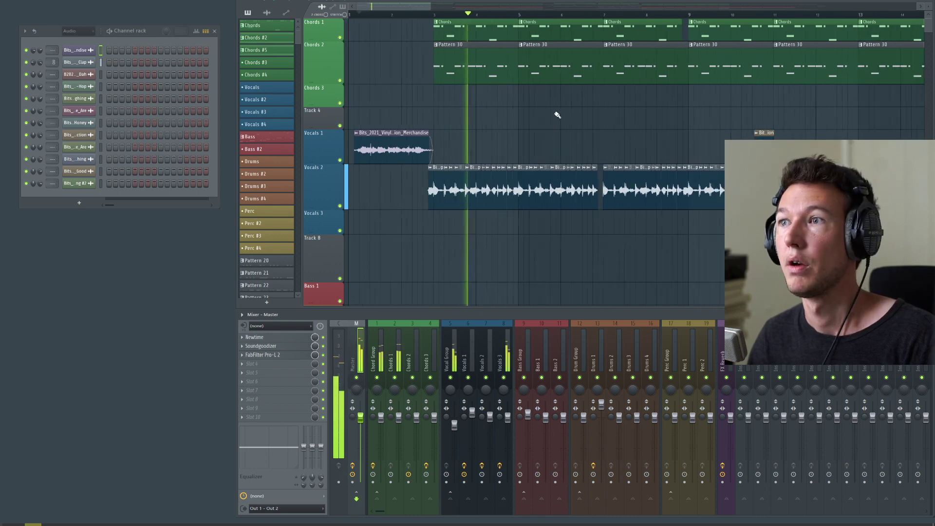
scroll(536, 167, "down", 4)
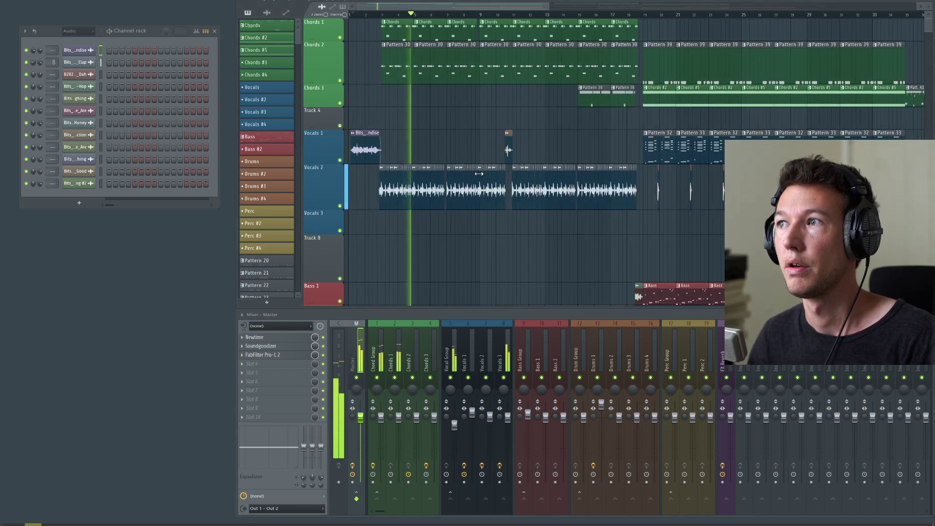
left_click_drag(479, 173, 458, 82)
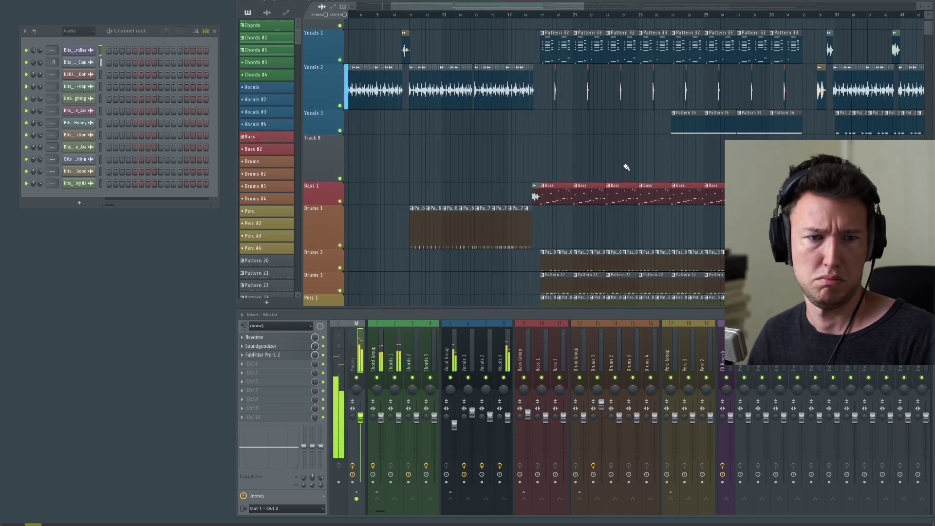
- Move the Channel rack and Mixer windows further toward the screen's outer edge and stop playback
left_click_drag(70, 32, 32, 35)
left_click_drag(236, 339, 192, 340)
key("space")
- Set the playback position to bar 3 and solo the Vocals 2 track to listen to its chopped clips
left_click_drag(390, 97, 410, 124)
scroll(411, 108, "up", 3)
left_click_drag(361, 64, 415, 75)
left_click(411, 16)
scroll(411, 117, "up", 2)
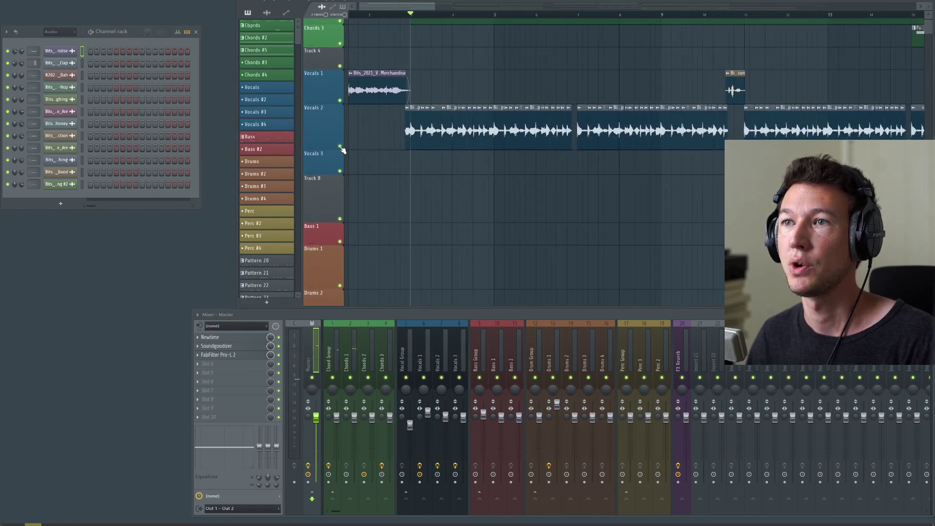
right_click(340, 147)
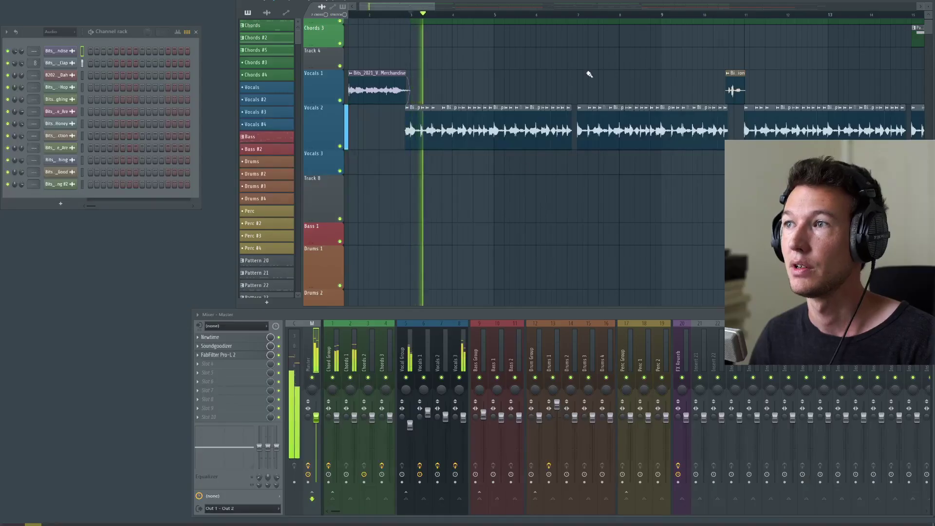
- Follow the playback across the intro's chord and vocal clips up to the section starting at bar 19
scroll(673, 27, "up", 3)
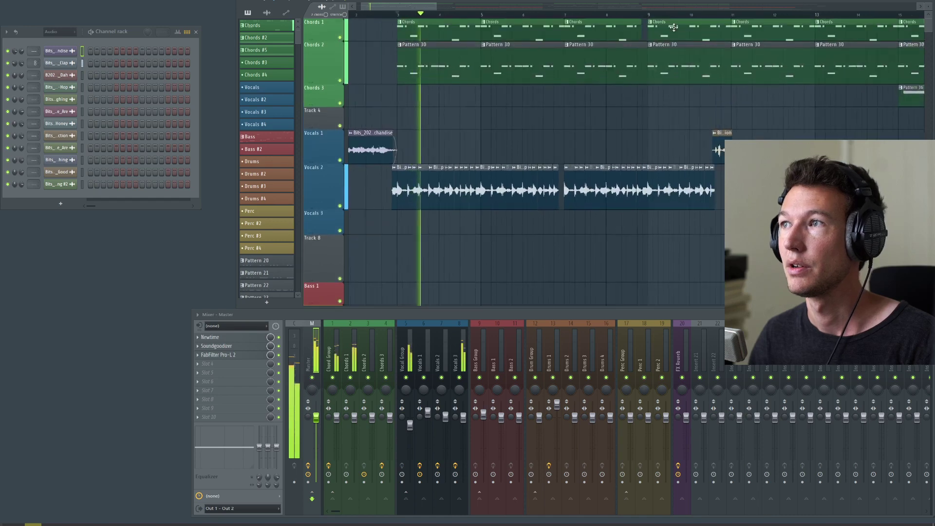
left_click_drag(729, 74, 544, 68)
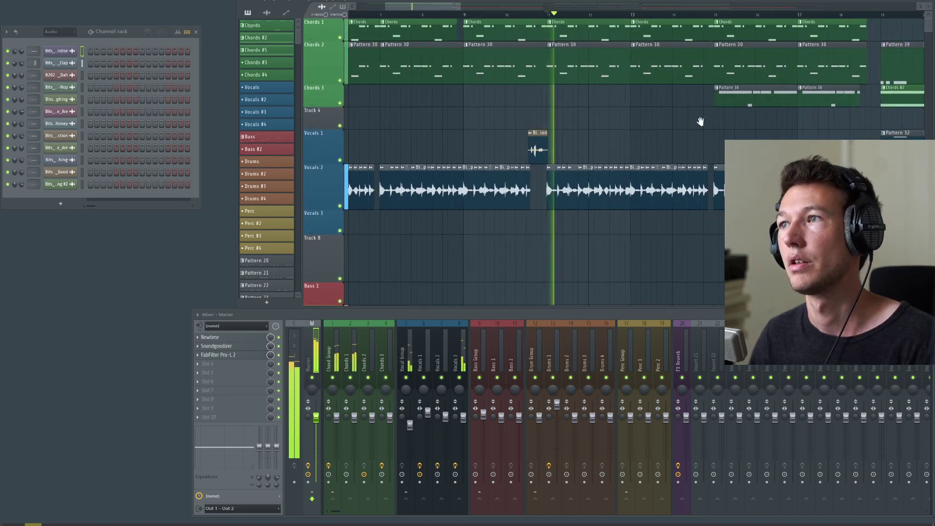
left_click_drag(709, 125, 576, 118)
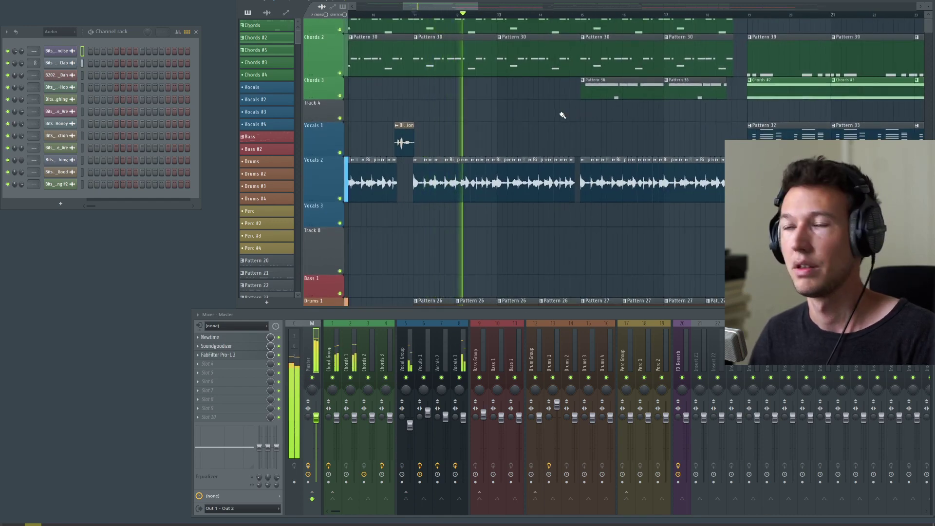
left_click_drag(711, 186, 749, 183)
mouse_move(755, 131)
left_mouse_down()
mouse_move(670, 140)
mouse_move(562, 95)
mouse_move(502, 139)
left_mouse_up()
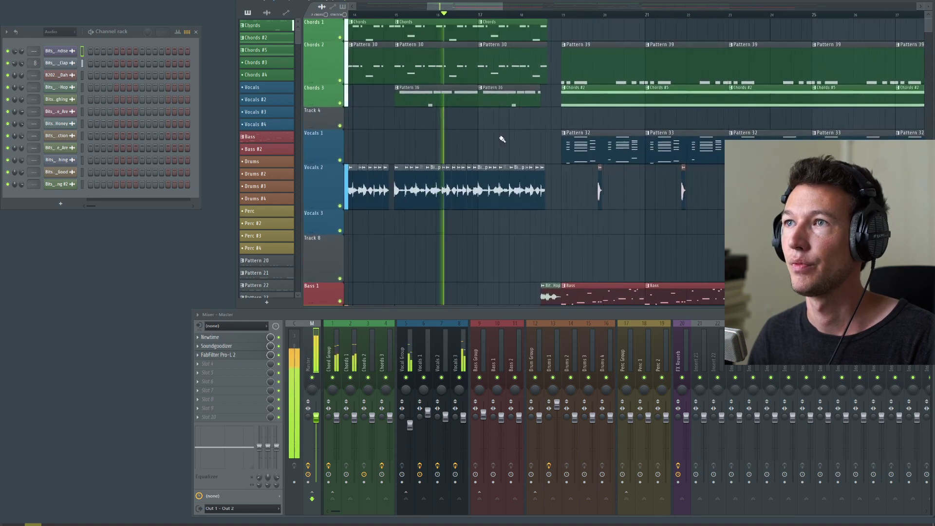
- Listen to the section from bar 19 while examining its chord, vocal, bass, drum and percussion tracks, and stop playback
left_click(443, 103)
scroll(171, 138, "down", 8)
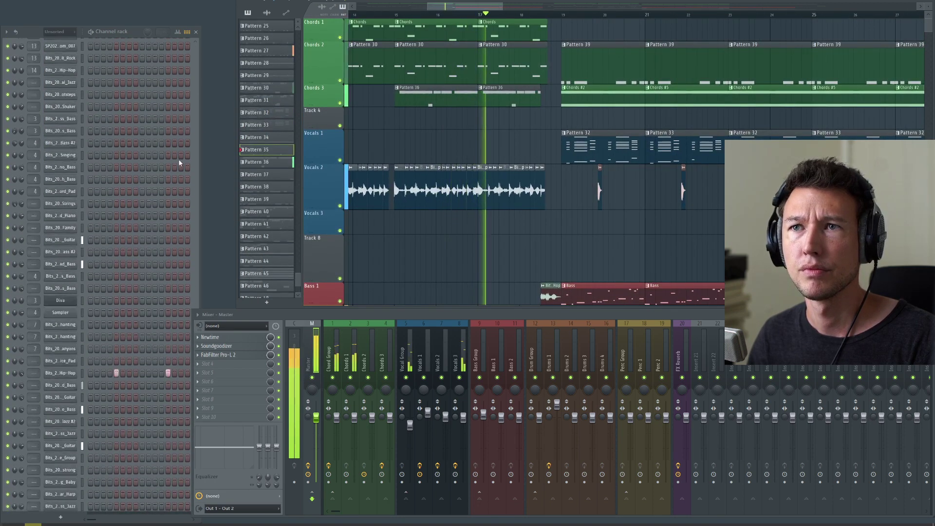
left_click_drag(486, 136, 429, 75)
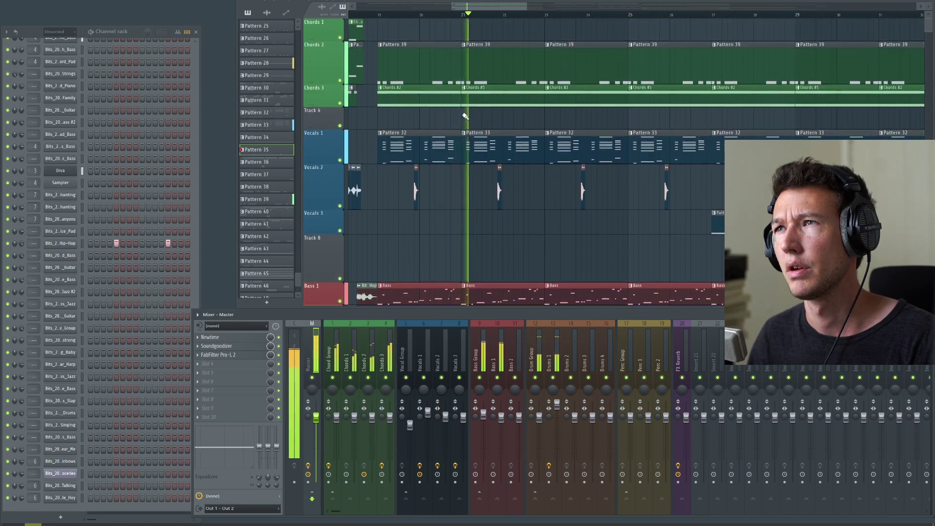
scroll(455, 122, "down", 4)
scroll(451, 120, "down", 3)
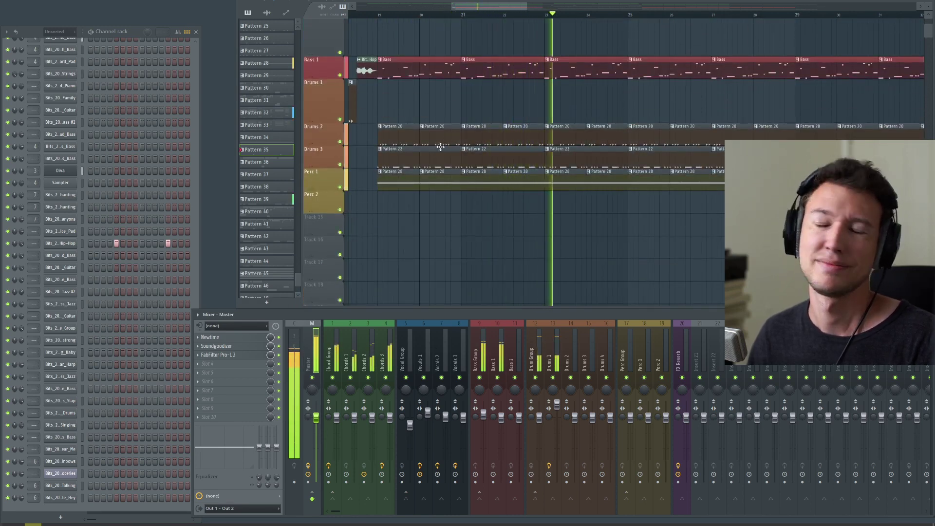
left_click_drag(616, 90, 652, 269)
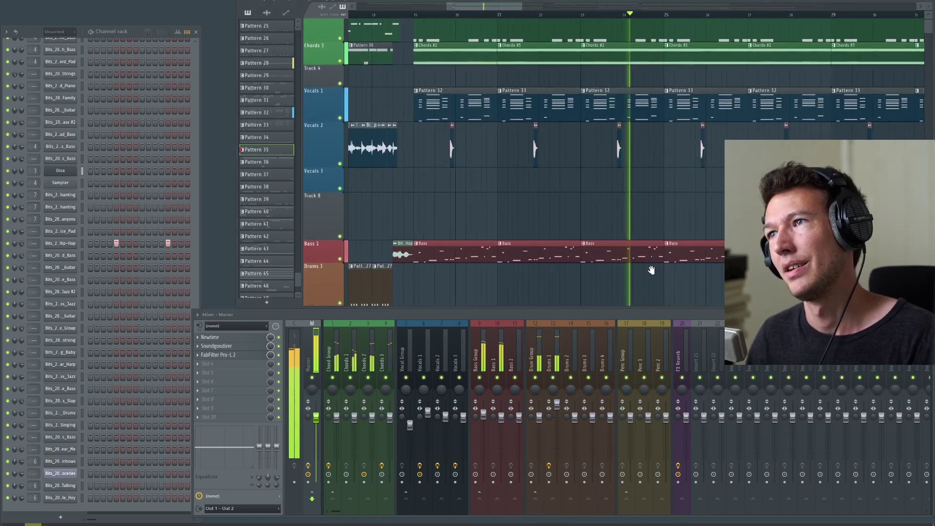
left_click_drag(689, 199, 541, 230)
left_click_drag(648, 130, 628, 140)
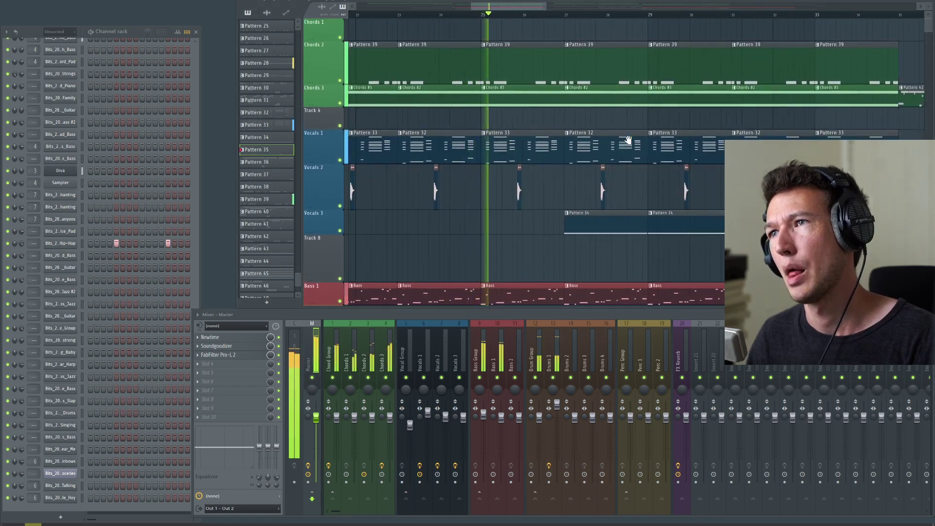
key("space")
- Select the Chords #2 pattern from the Chords 3 track and examine its notes in the Channel rack
left_click_drag(571, 102, 703, 94)
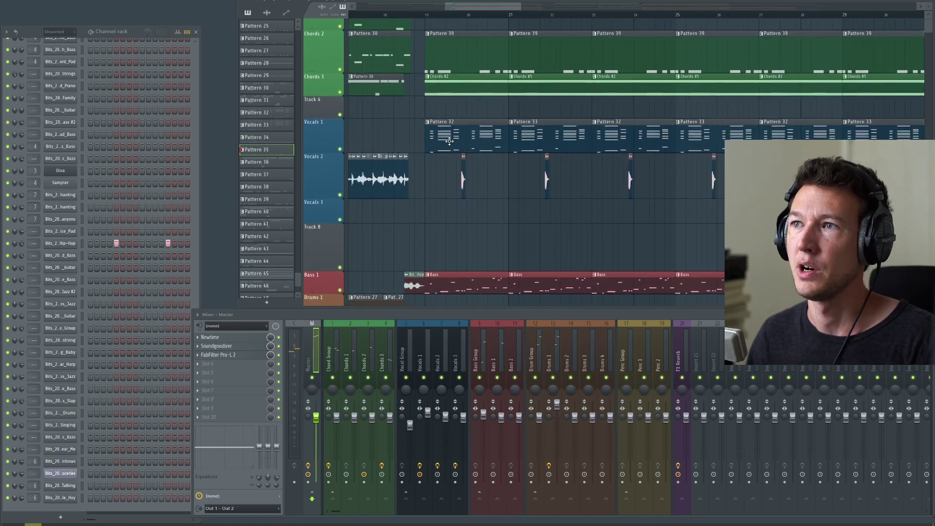
scroll(464, 123, "down", 3, "ctrl")
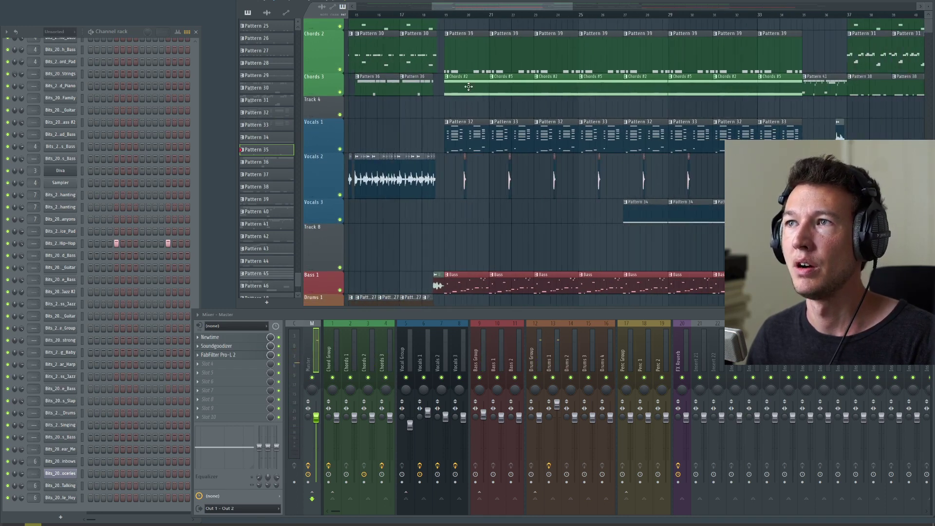
left_click(468, 86)
scroll(151, 151, "up", 10)
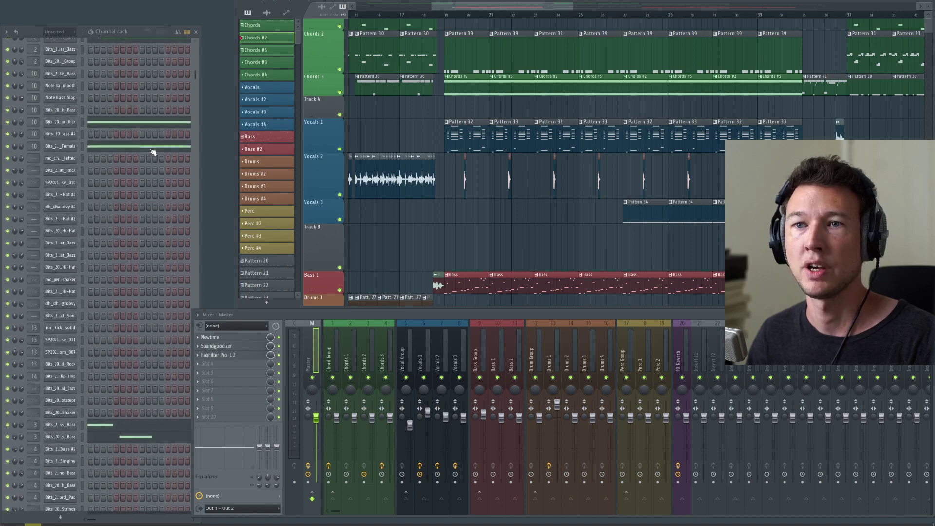
scroll(136, 144, "up", 2)
scroll(428, 142, "down", 3)
scroll(491, 151, "down", 3)
scroll(464, 195, "up", 6)
scroll(463, 178, "up", 2)
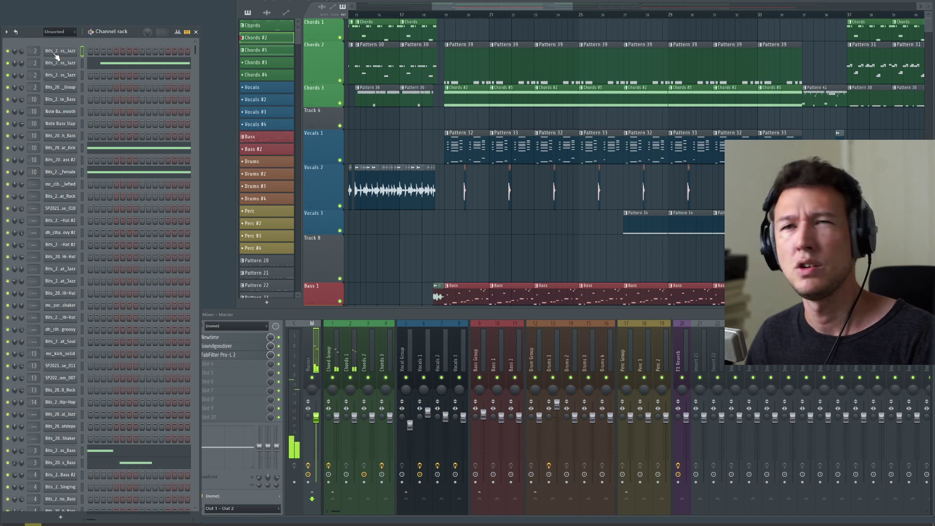
- Set the playback position to bar 19 and listen to the start of that section
scroll(472, 111, "up", 3)
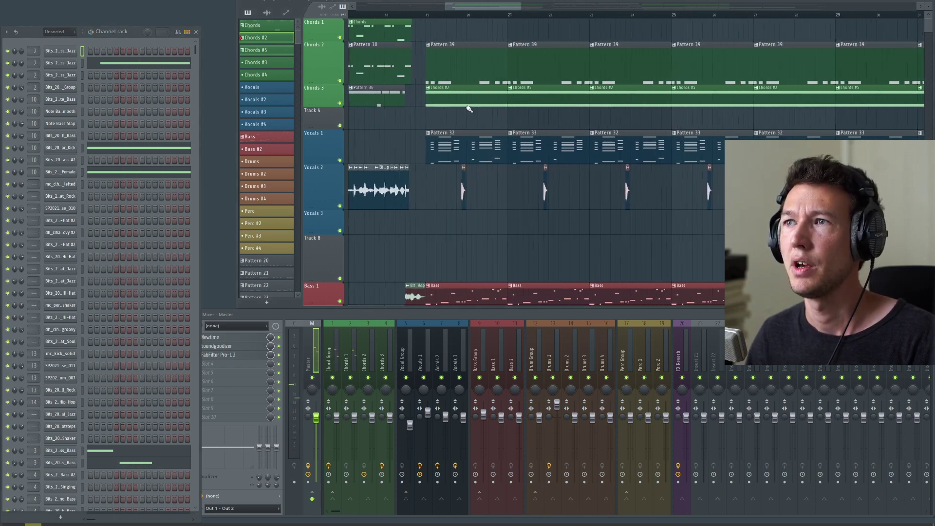
left_click_drag(598, 104, 631, 53)
left_click_drag(537, 87, 544, 161)
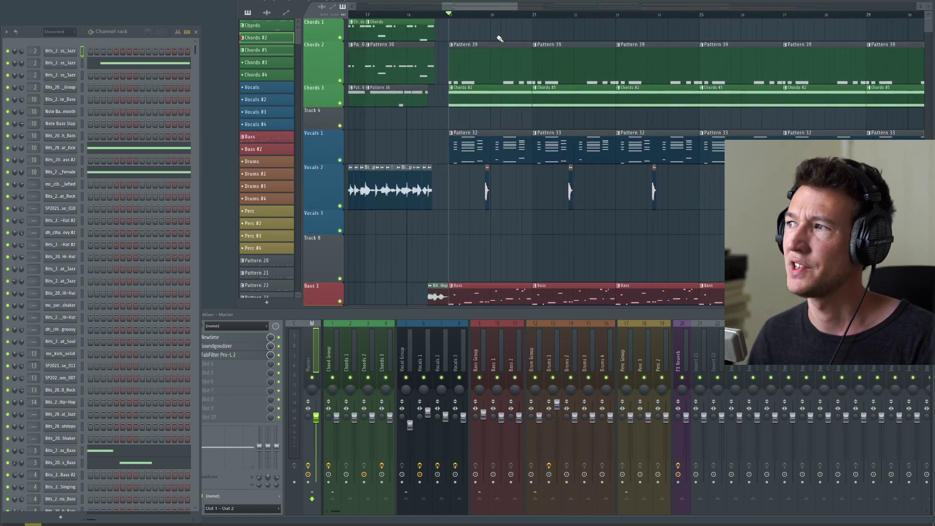
key("space")
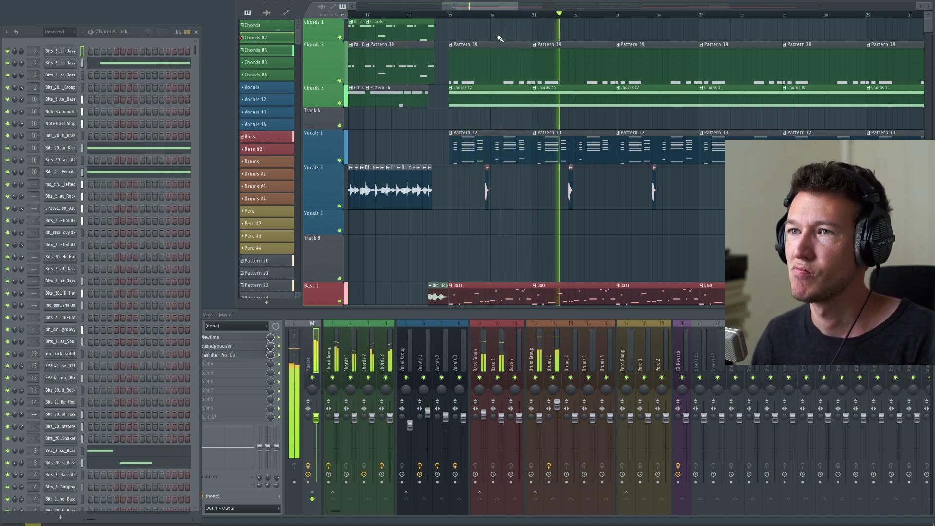
key("space")
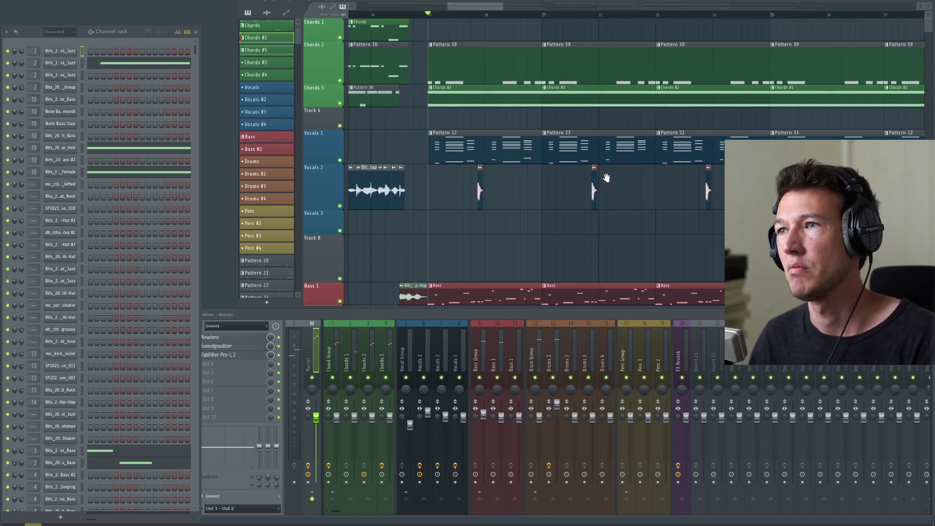
- Solo the Vocals 3 track and listen to its Pattern 34 clips from bar 27
scroll(626, 104, "down", 8)
scroll(544, 149, "up", 2, "ctrl")
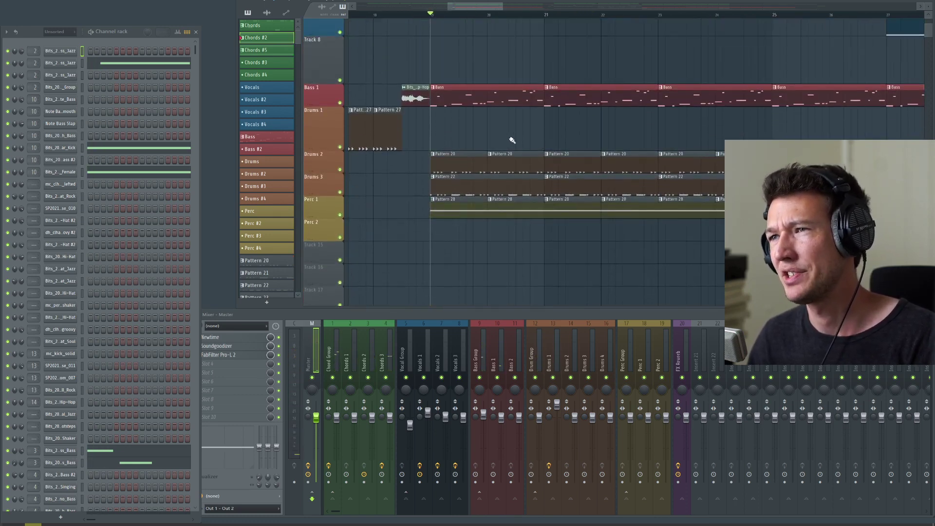
scroll(648, 58, "up", 7)
scroll(651, 117, "right", 5)
scroll(652, 116, "down", 2)
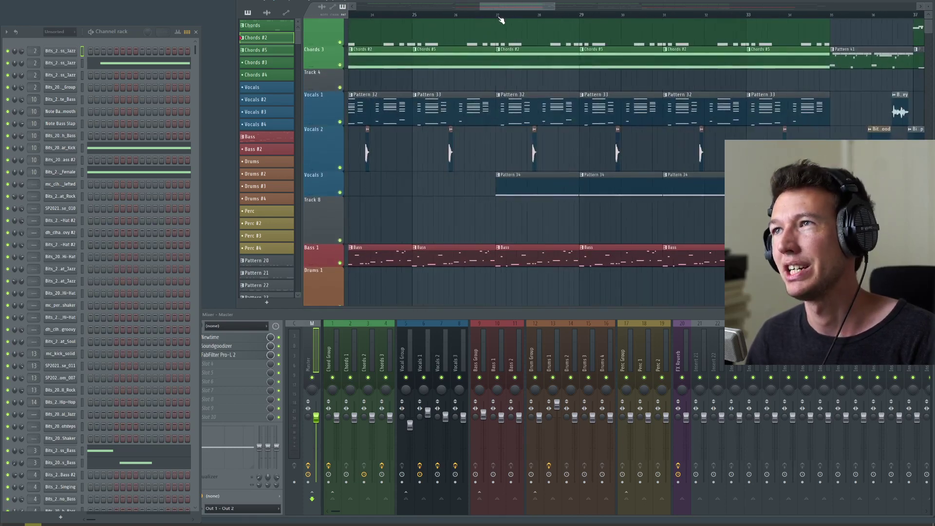
right_click(340, 193)
key("space")
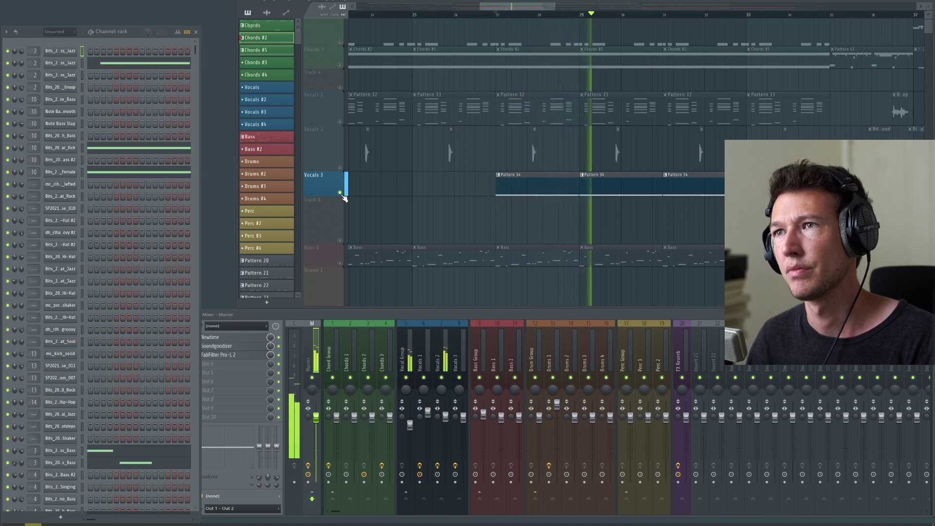
left_click_drag(456, 156, 367, 166)
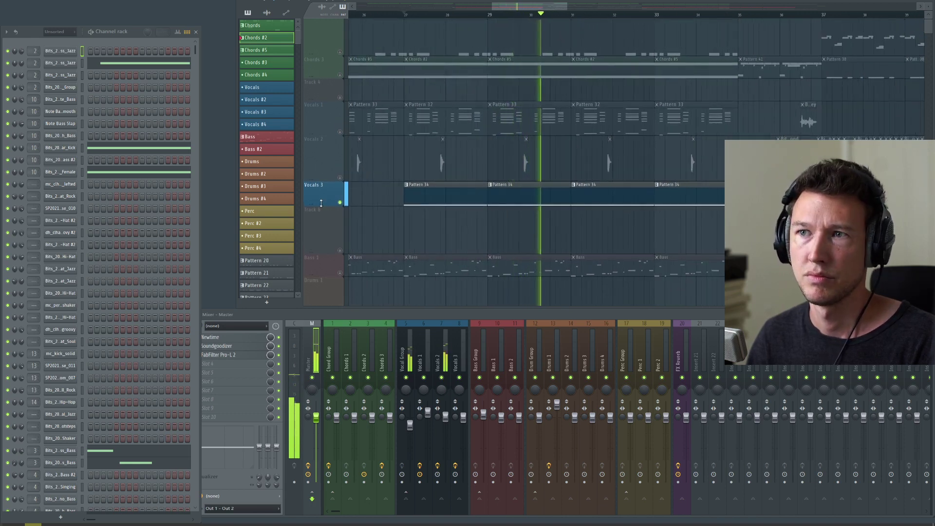
- Unsolo the Vocals 3 track and listen to its Pattern 34 clips within the full mix from bar 27
right_click(341, 203)
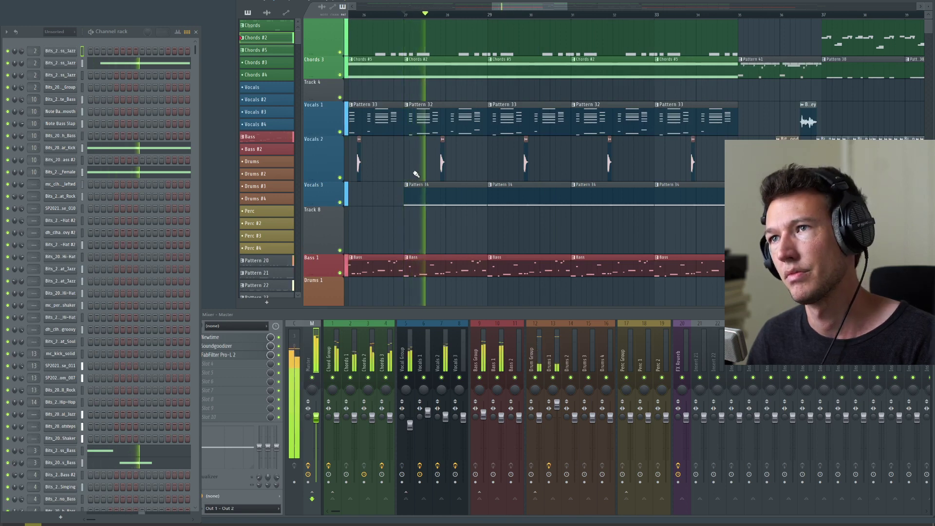
left_click_drag(417, 146, 416, 174)
left_click_drag(553, 164, 505, 154)
left_click_drag(393, 207, 436, 203)
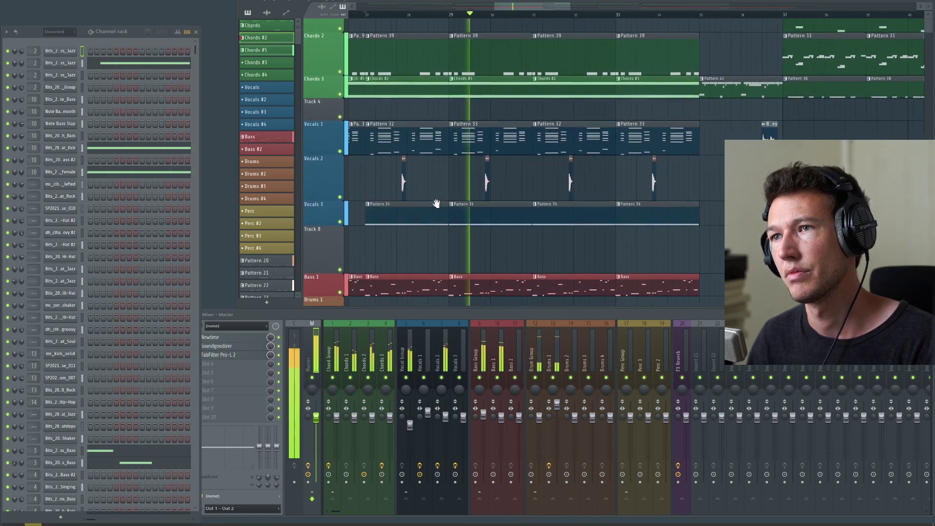
- Open FabFilter Pro-Q 3 on the Vocals 2 mixer track and slightly deepen the cut of the midrange bell band
left_click(437, 349)
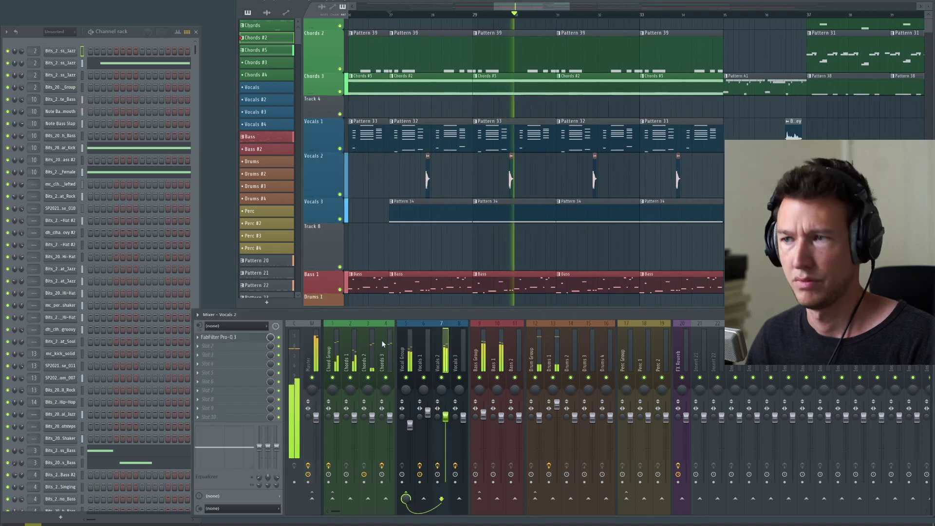
left_click(244, 339)
mouse_move(414, 171)
left_mouse_down()
mouse_move(415, 151)
mouse_move(413, 170)
left_mouse_up()
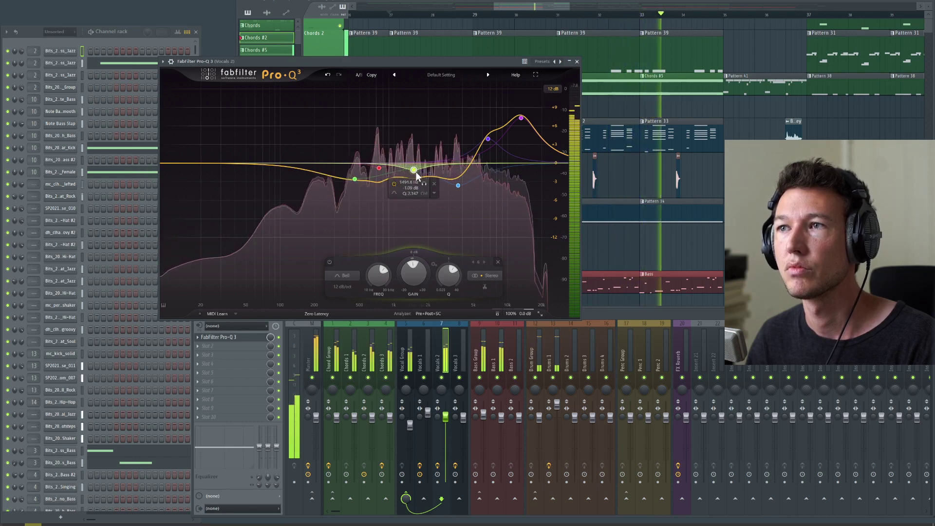
left_click_drag(415, 171, 412, 173)
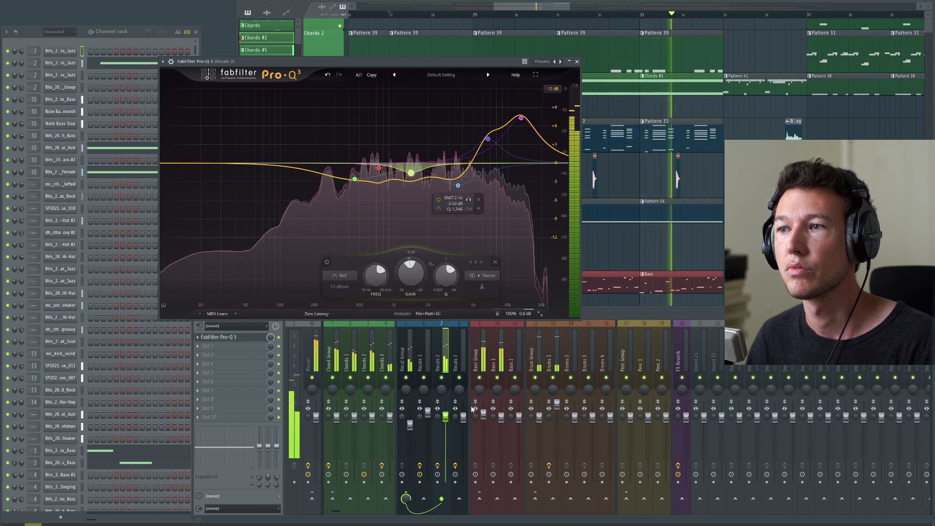
- Close the Vocals 2 EQ and listen to the arrangement from bar 35 into the following section
left_click(578, 62)
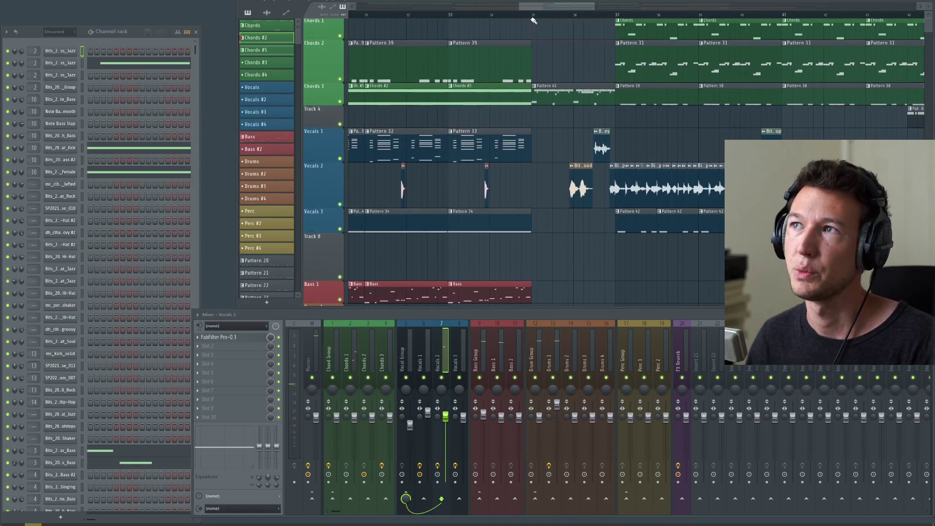
right_click(539, 37)
key("space")
left_click_drag(598, 94, 459, 117)
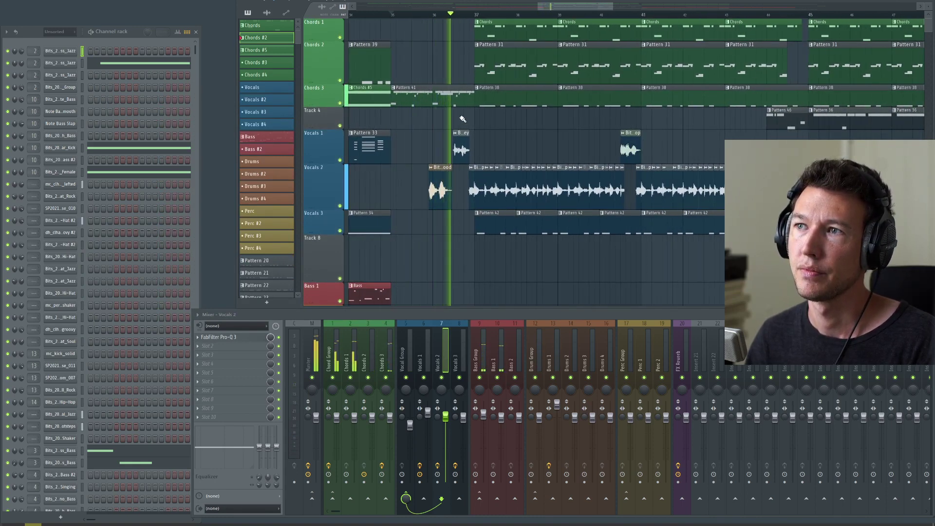
left_click_drag(461, 118, 419, 147)
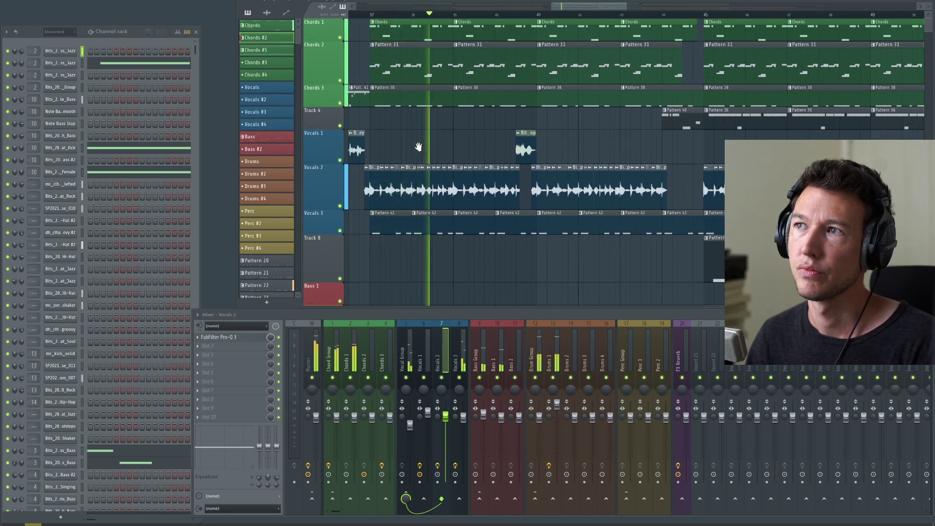
left_click_drag(563, 139, 448, 152)
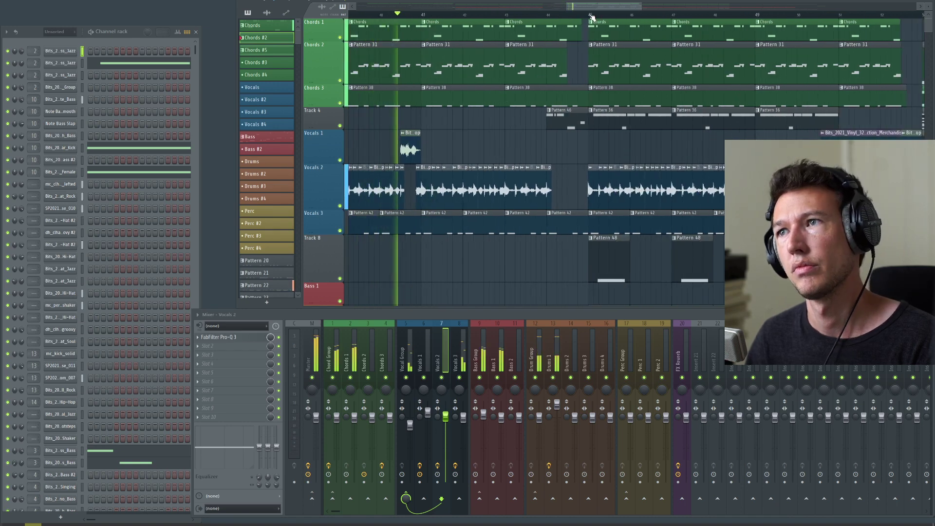
- Play the song from bar 45 and delete the four Pattern 48 clips on Track 8
left_click(593, 16)
left_click_drag(733, 116, 517, 175)
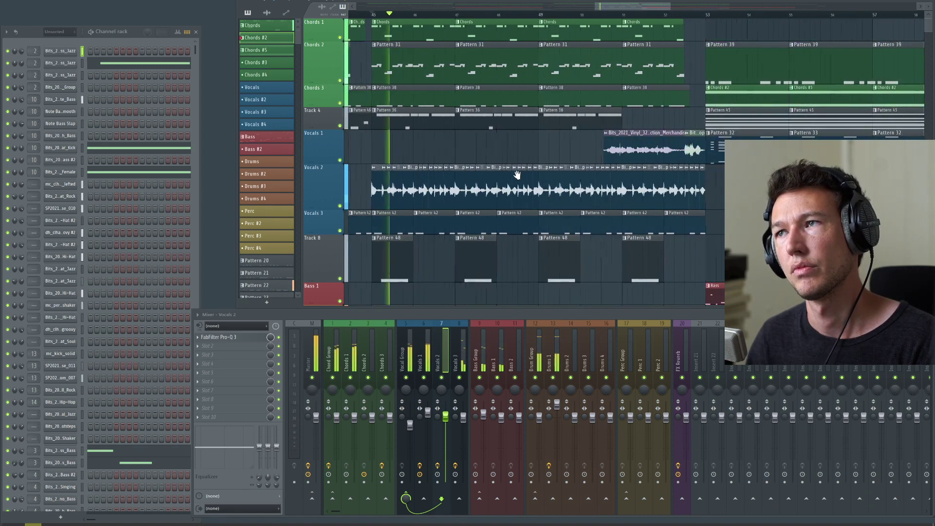
scroll(460, 171, "down", 2)
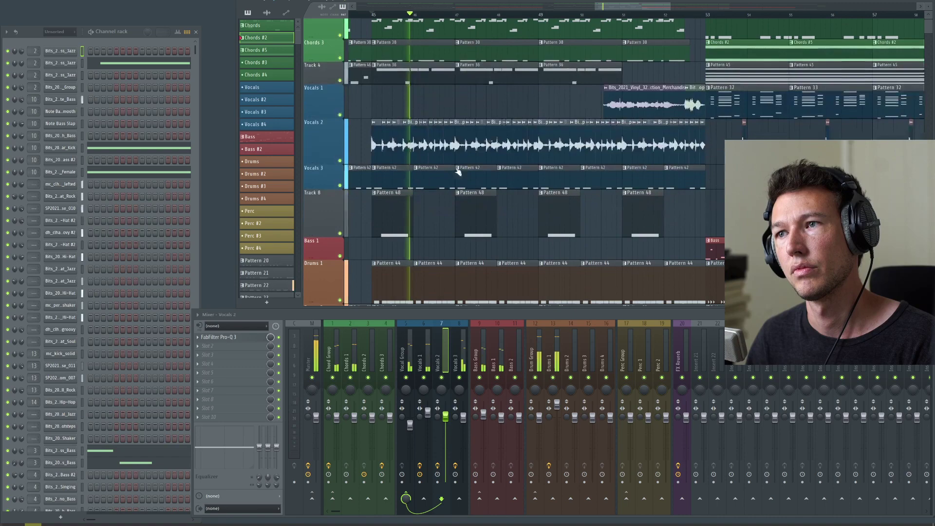
right_click(397, 211)
right_click(477, 210)
right_click(561, 208)
right_click(637, 205)
scroll(528, 165, "up", 2)
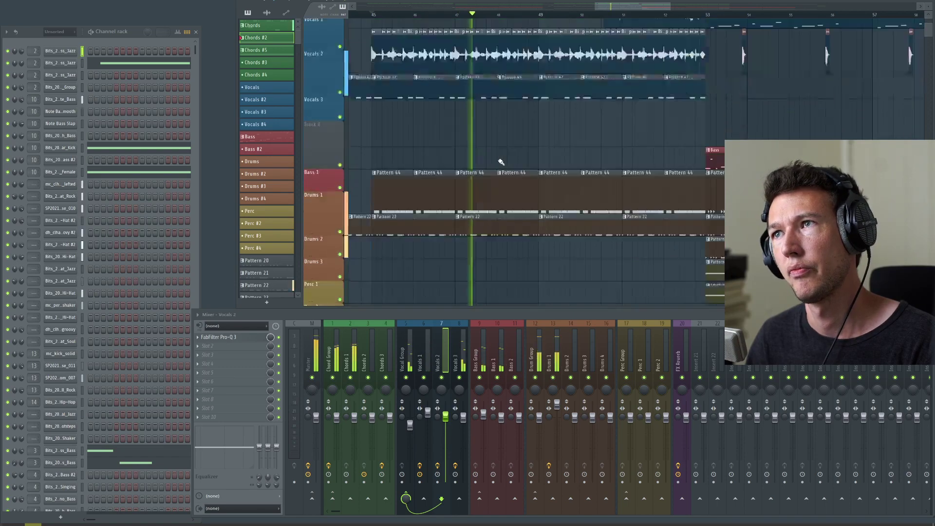
left_click_drag(555, 150, 459, 158)
- Insert StandardCLIP in the empty Master effect slot directly before FabFilter Pro-L 2
left_click(315, 348)
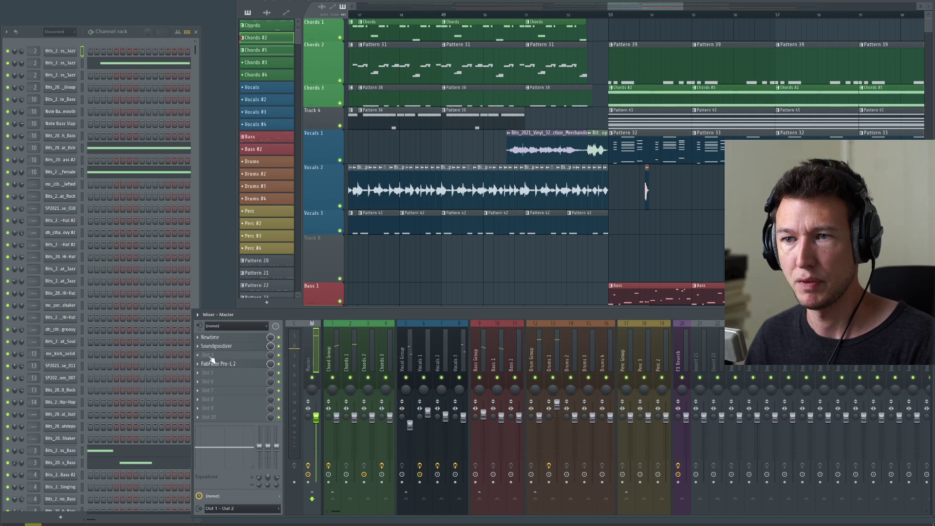
left_click(201, 358)
mouse_move(209, 363)
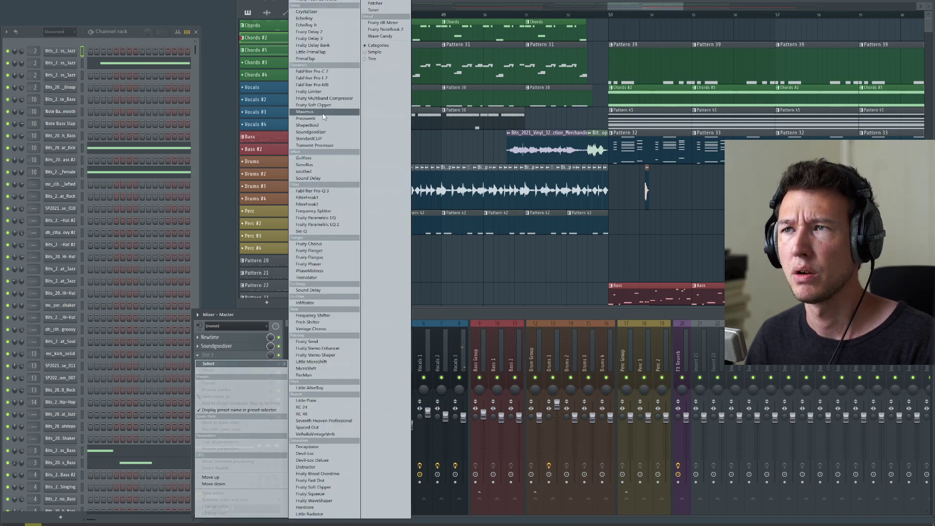
left_click(325, 142)
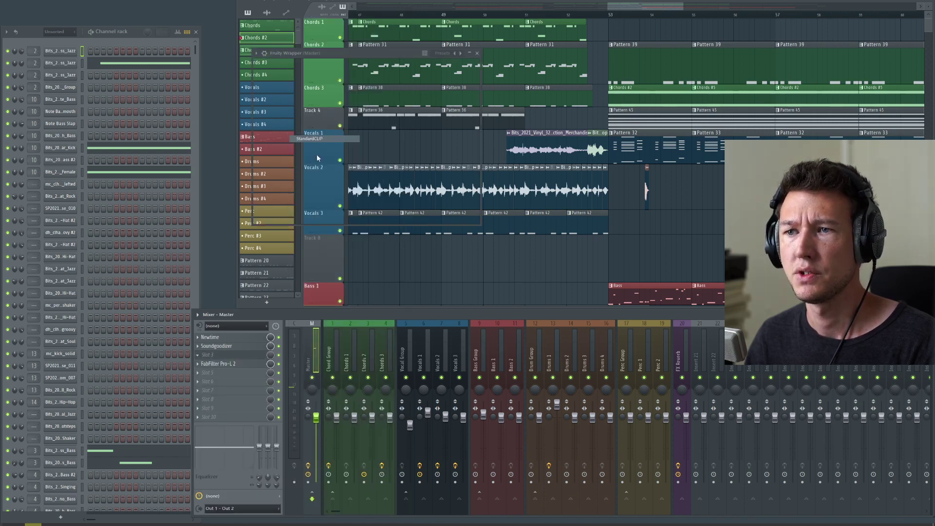
left_click_drag(401, 52, 205, 76)
- Open FabFilter Pro-L 2 on the Master track and place its window beside StandardCLIP
left_click(233, 365)
left_click_drag(271, 68, 558, 117)
left_click_drag(195, 75, 158, 67)
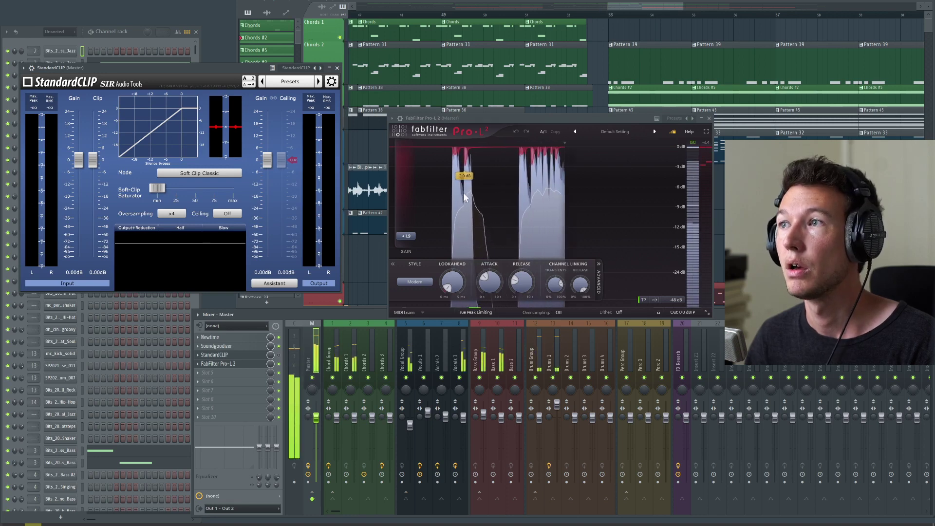
left_click_drag(504, 119, 520, 104)
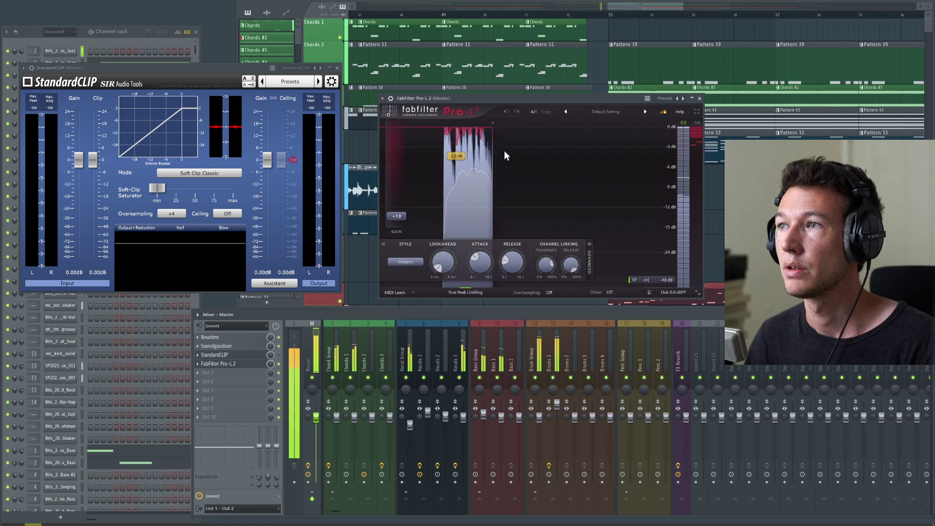
- Set StandardCLIP's mode to Hard Clip and lower its clip level to -1.80 dB during playback
left_click(199, 172)
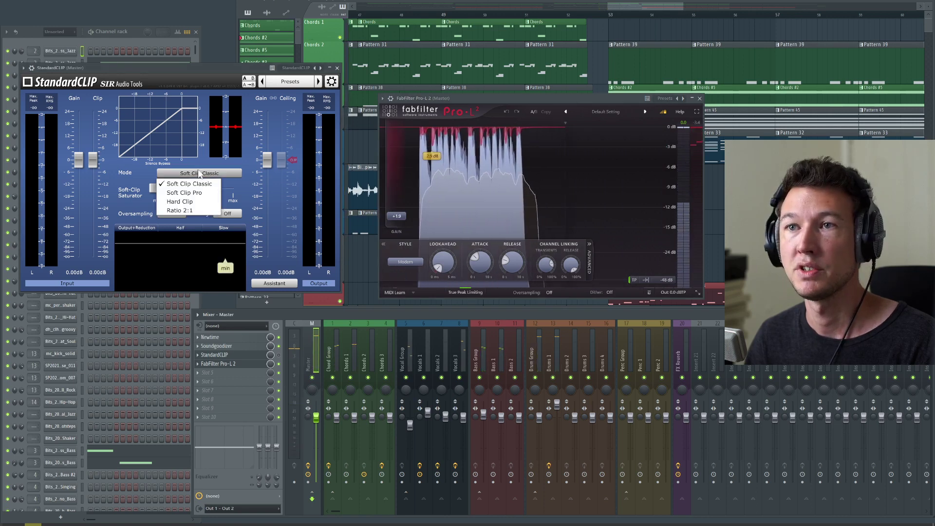
left_click(190, 200)
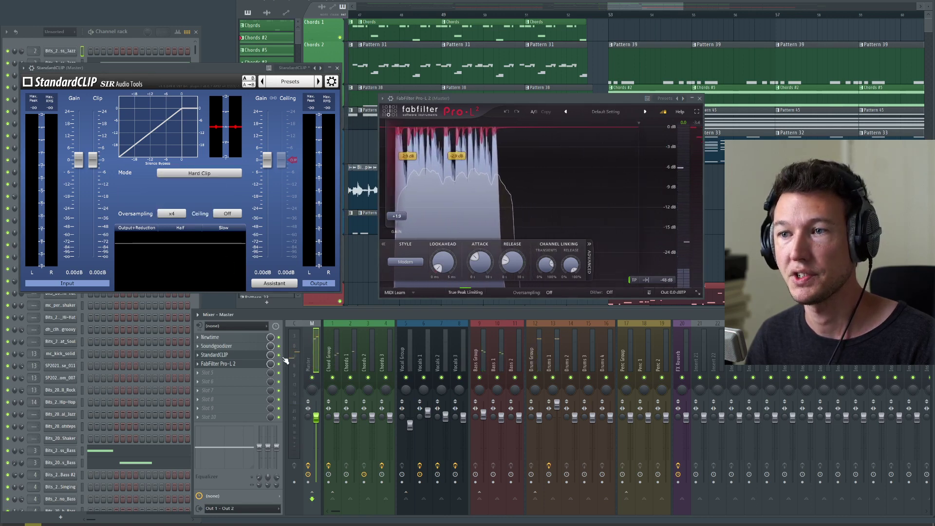
key("space")
left_click_drag(93, 160, 97, 168)
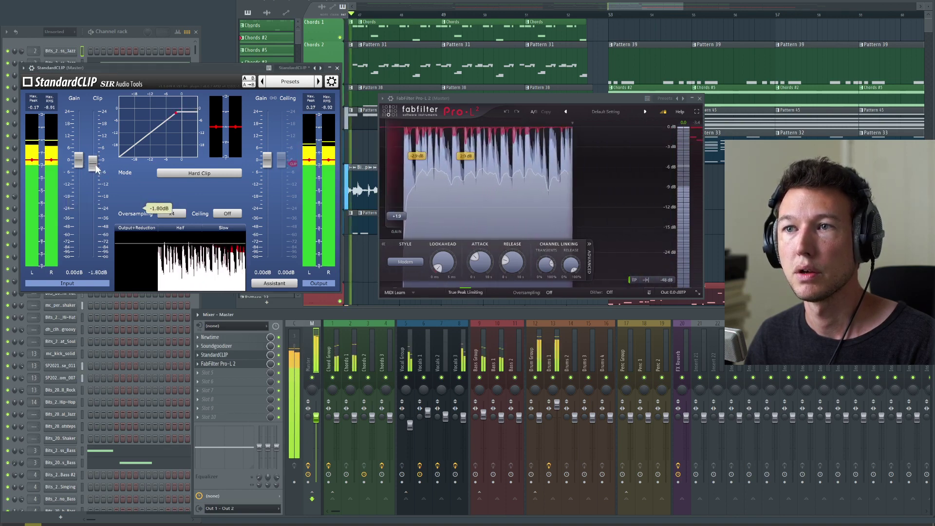
- Audition only the signal removed by the limiter in FabFilter Pro-L 2, and stop playback
mouse_move(679, 289)
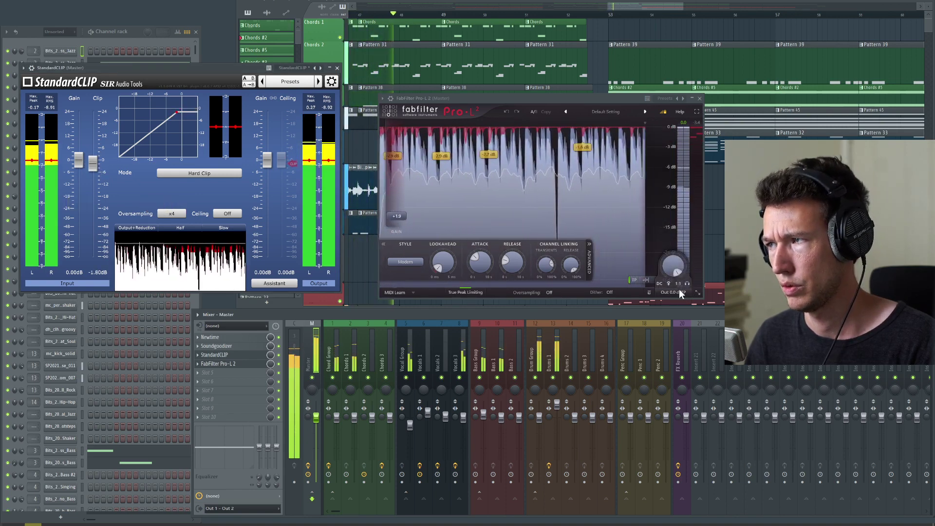
left_click(687, 283)
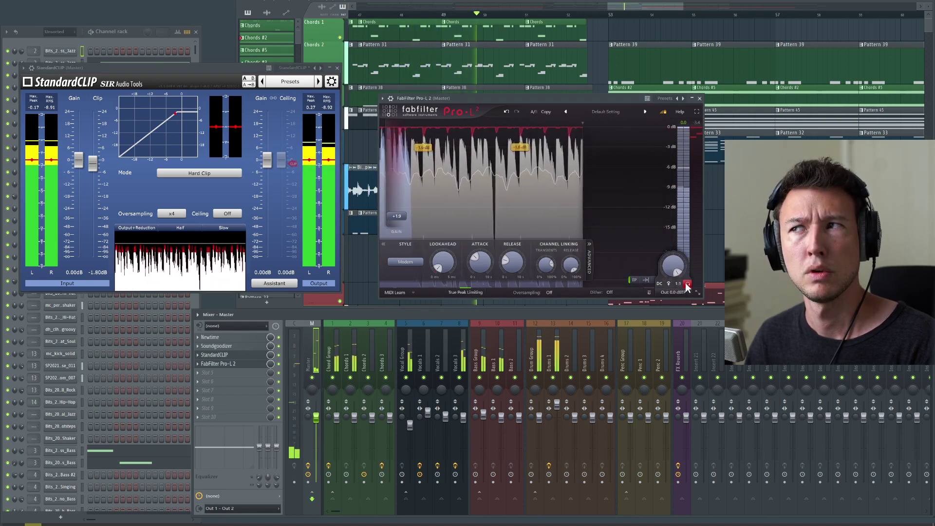
key("space")
left_click_drag(566, 96, 567, 96)
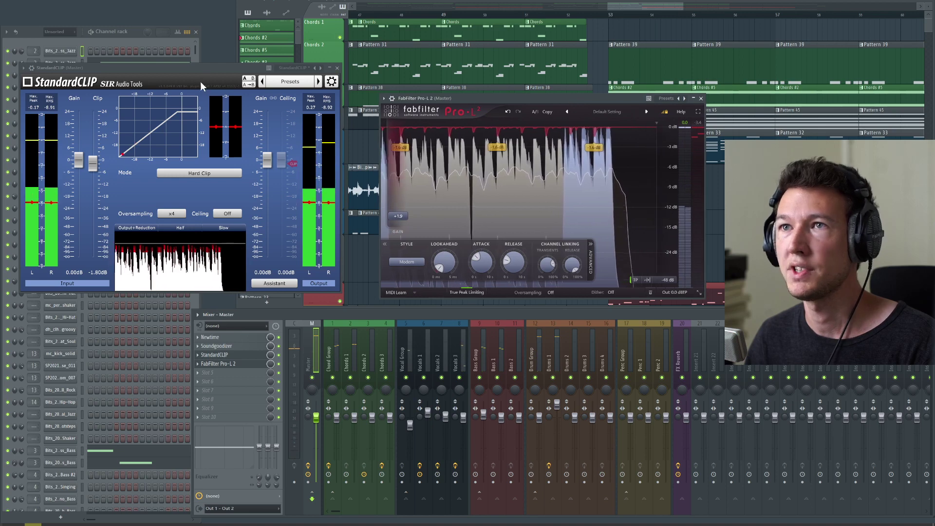
- Rearrange the StandardCLIP and Pro-L 2 windows and replay the section to compare the clipping and limiting
left_click_drag(196, 70, 199, 69)
left_click_drag(457, 97, 429, 83)
left_click_drag(165, 72, 172, 70)
left_click_drag(438, 82, 467, 121)
key("space")
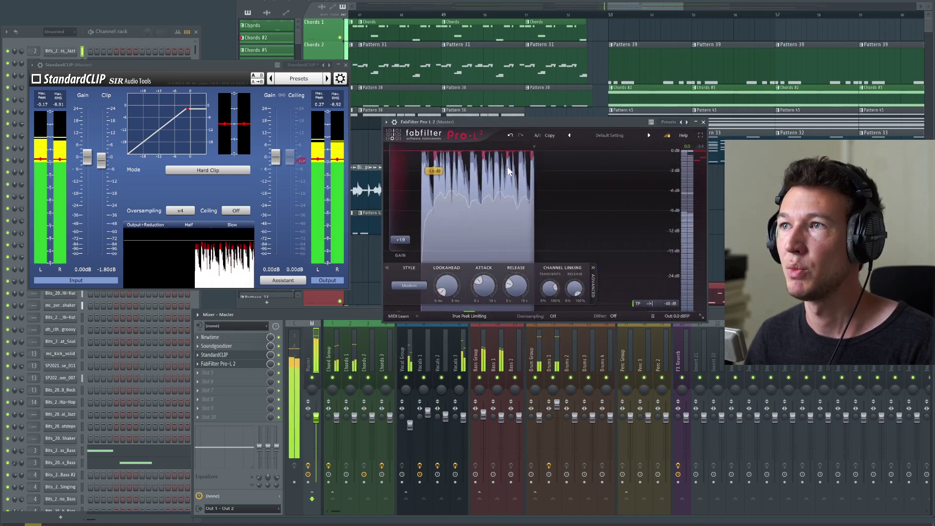
key("space")
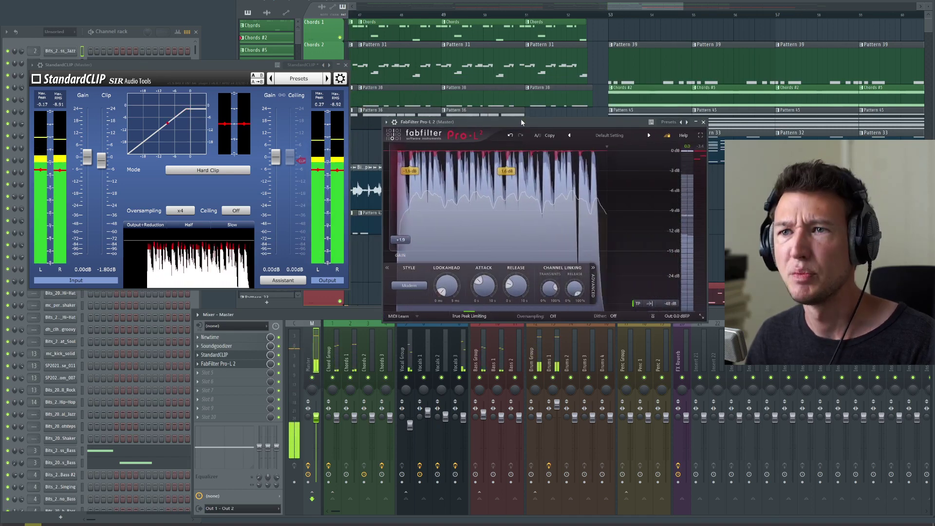
- Recheck StandardCLIP's clip level of -1.80 dB during playback and close both plugin windows
mouse_move(101, 164)
key("space")
left_click_drag(102, 163, 101, 162)
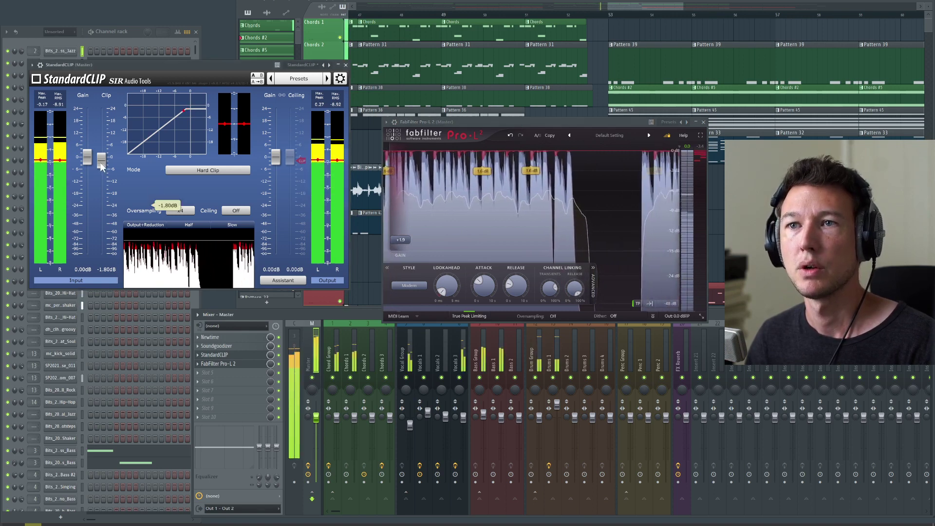
left_click(347, 65)
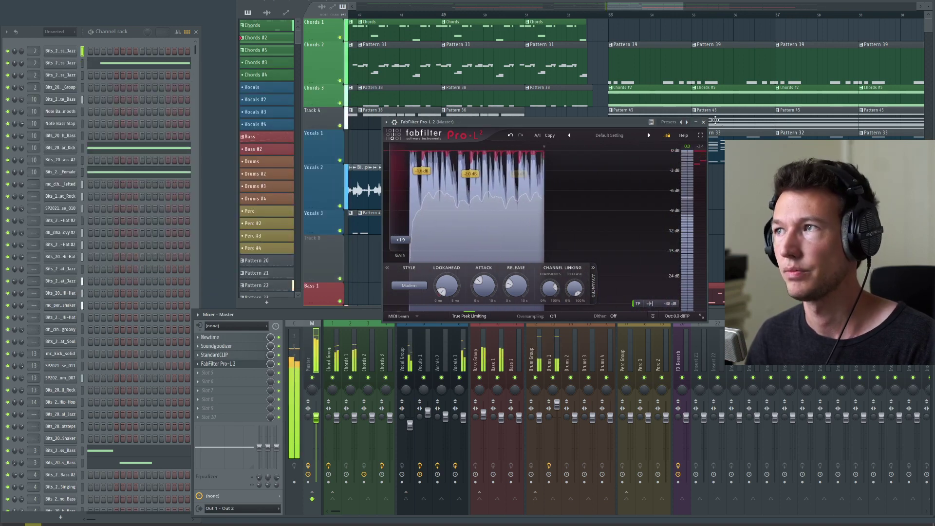
left_click(703, 122)
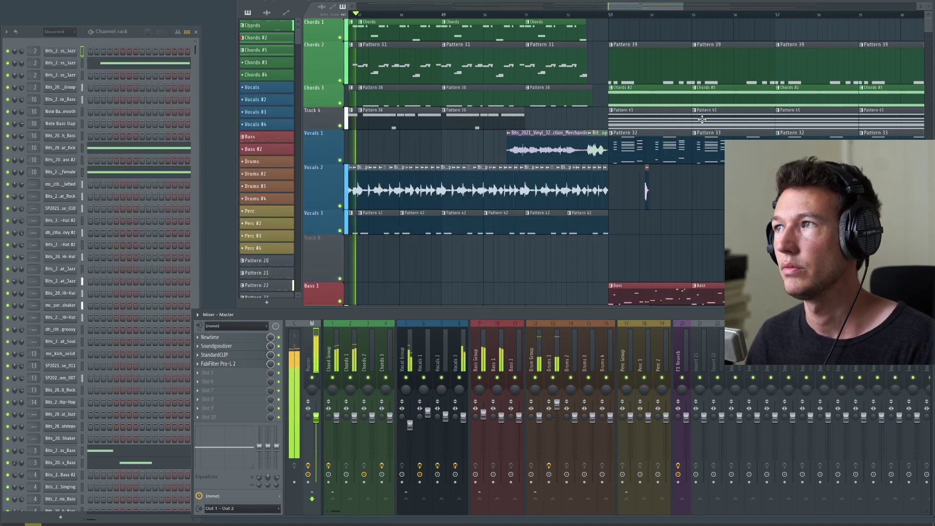
- Listen to the start of the sections at bar 53 and bar 61
left_click(609, 11)
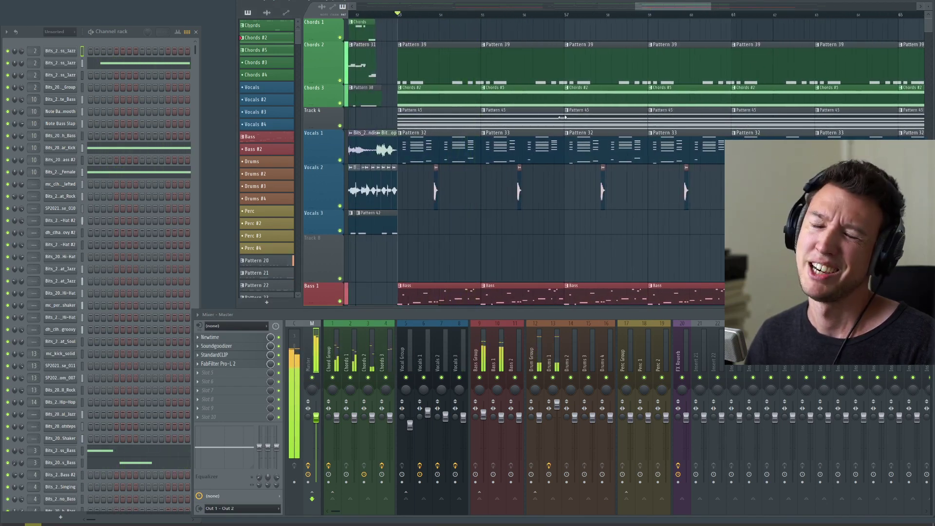
key("space")
scroll(597, 89, "right", 3)
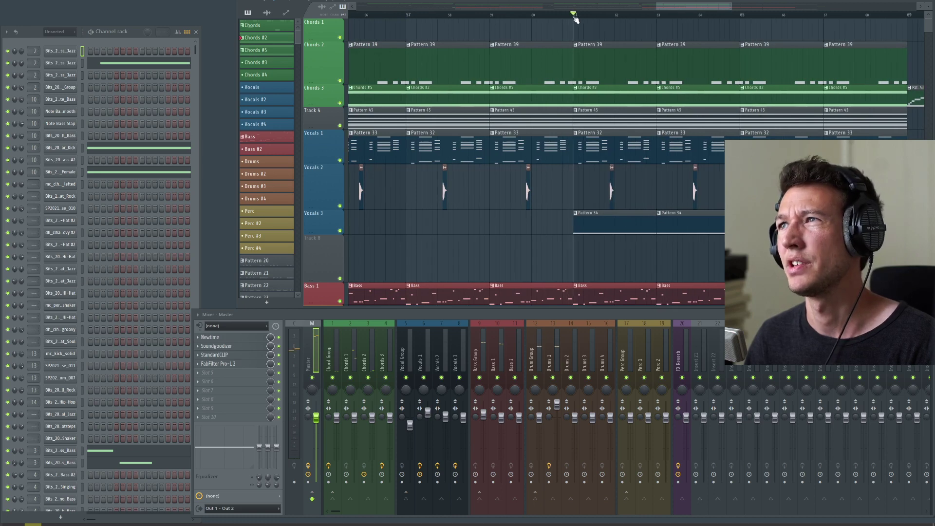
key("space")
scroll(533, 94, "right", 3)
scroll(607, 101, "right", 3)
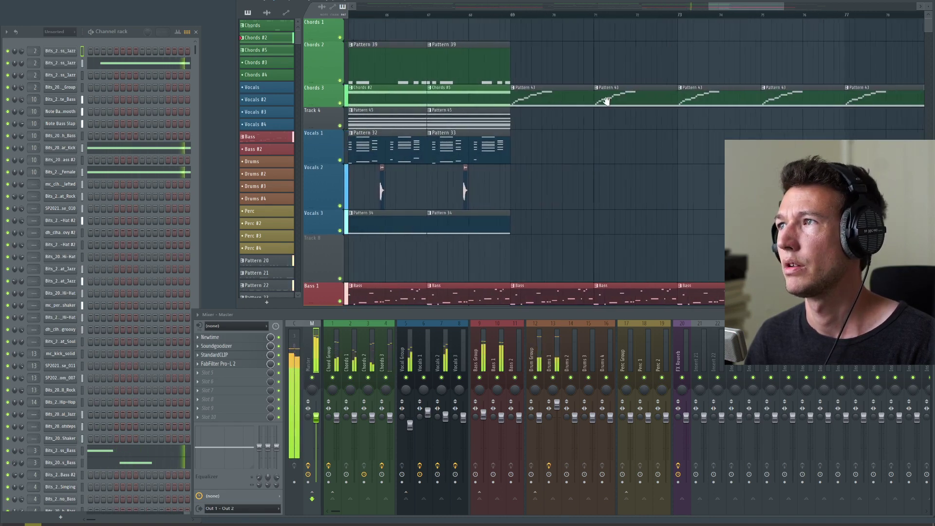
- Play the section from bar 69 and examine which bass, drum and percussion clips it contains
left_click(514, 15)
scroll(629, 109, "right", 2)
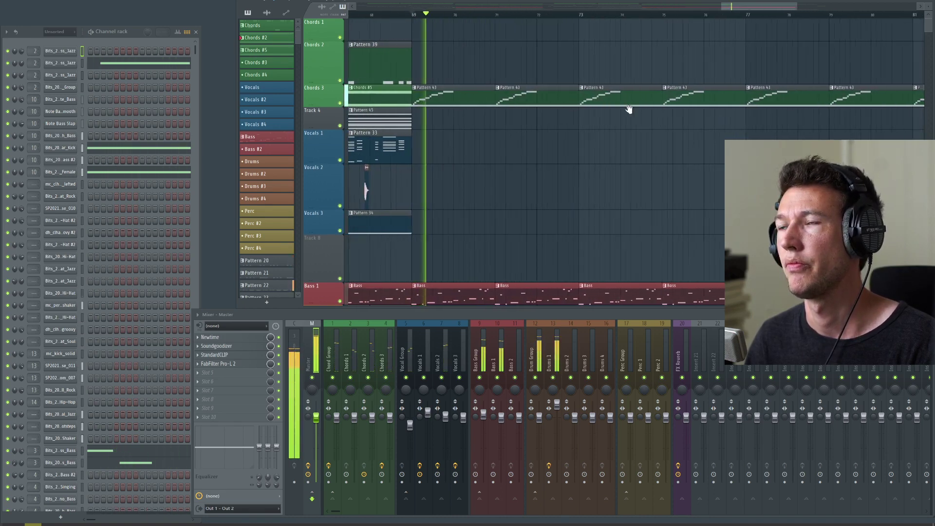
scroll(516, 136, "down", 8)
key("space")
scroll(504, 157, "up", 3)
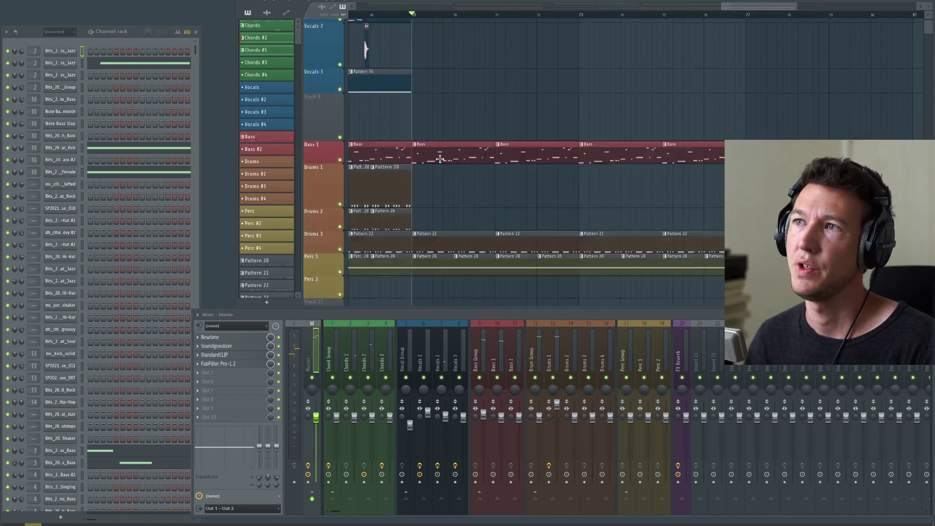
scroll(442, 158, "up", 4)
- Select Pattern 43 from the Chords 3 track and listen to its Bits_20..oceries sample channel soloed
left_click(460, 93)
key("space")
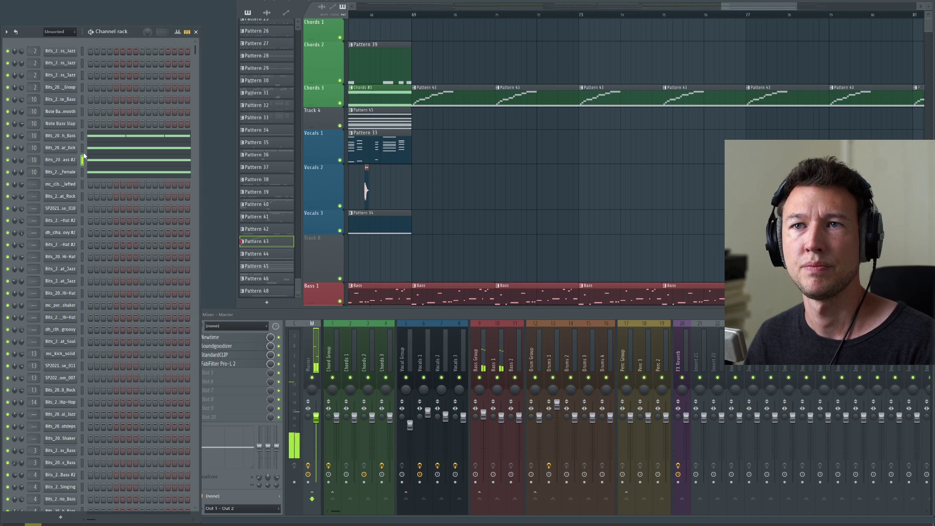
scroll(120, 192, "down", 15)
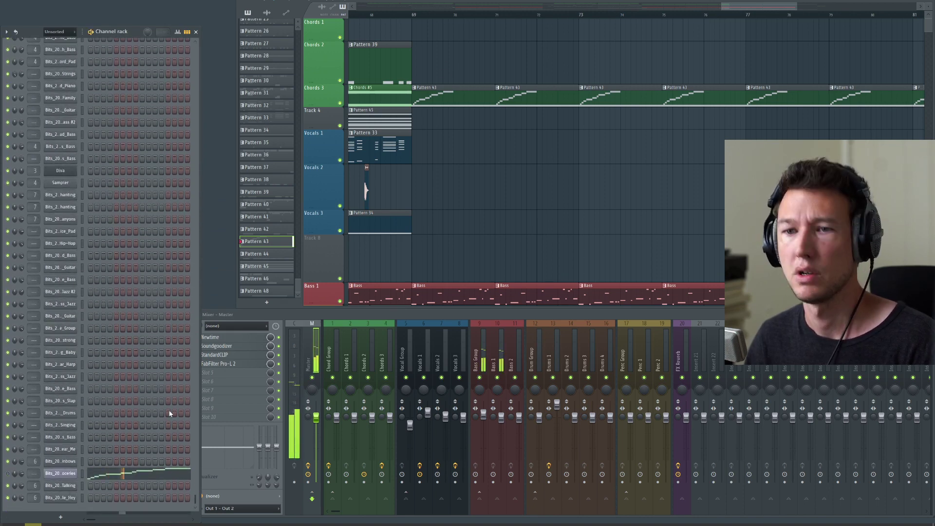
right_click(75, 476)
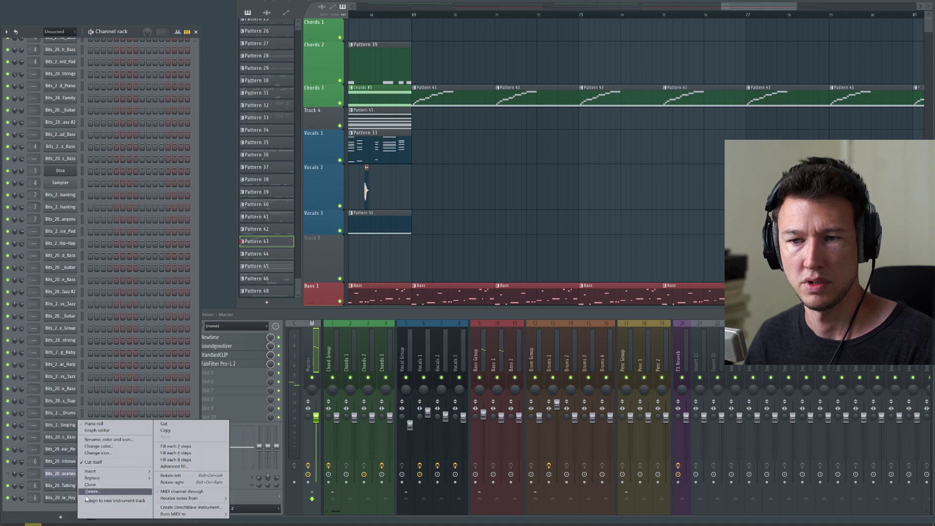
left_click(4, 489)
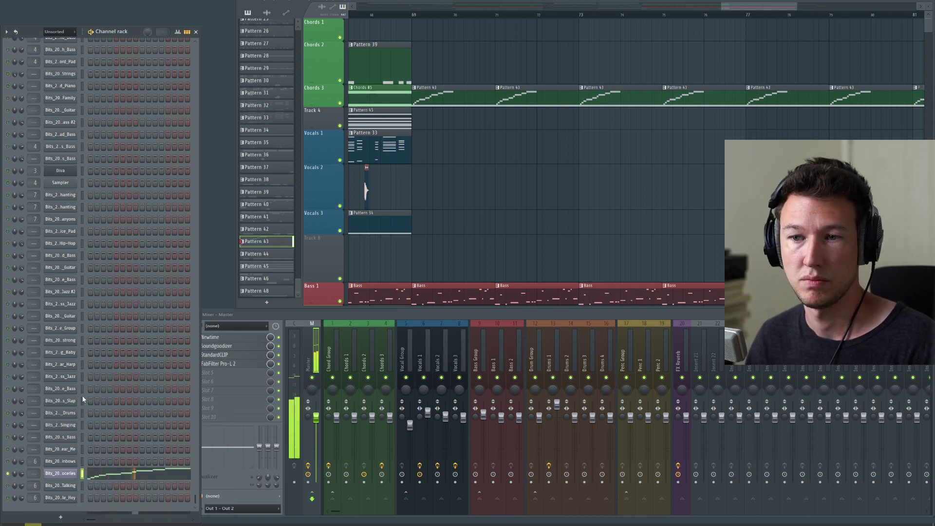
- Delete the Bits_20..oceries sample channel used in Pattern 43 and play the arrangement from bar 69
right_click(60, 479)
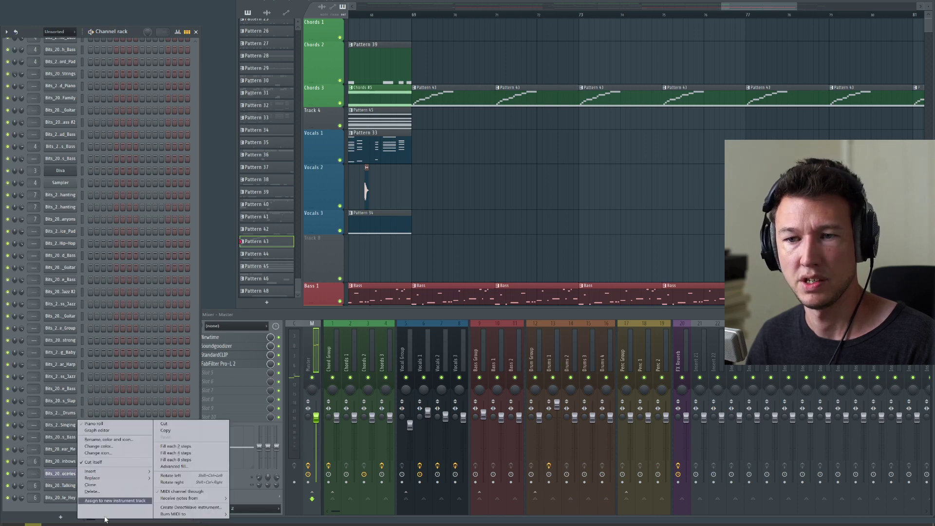
left_click(103, 492)
left_click(444, 271)
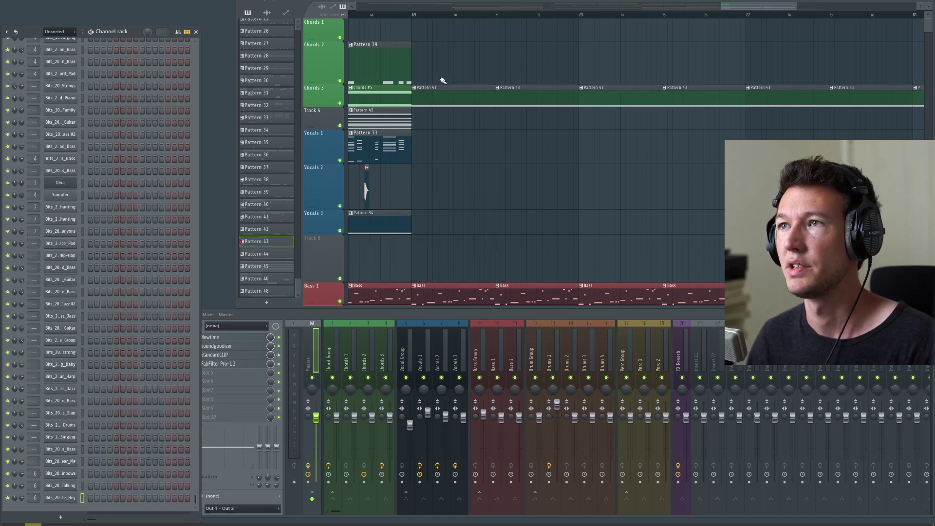
left_click(416, 18)
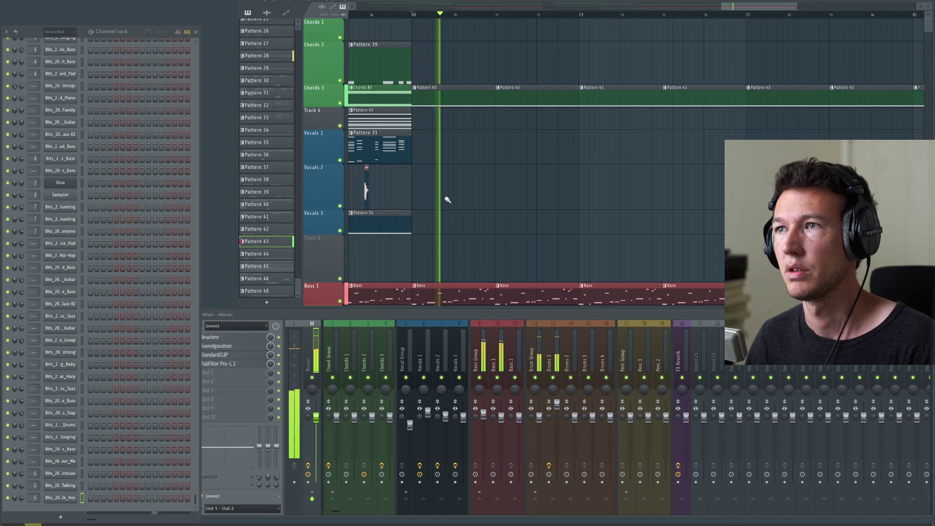
- Solo the Bass Group mixer track, restore the full mix and look over the playlist tracks playing after bar 69
right_click(480, 378)
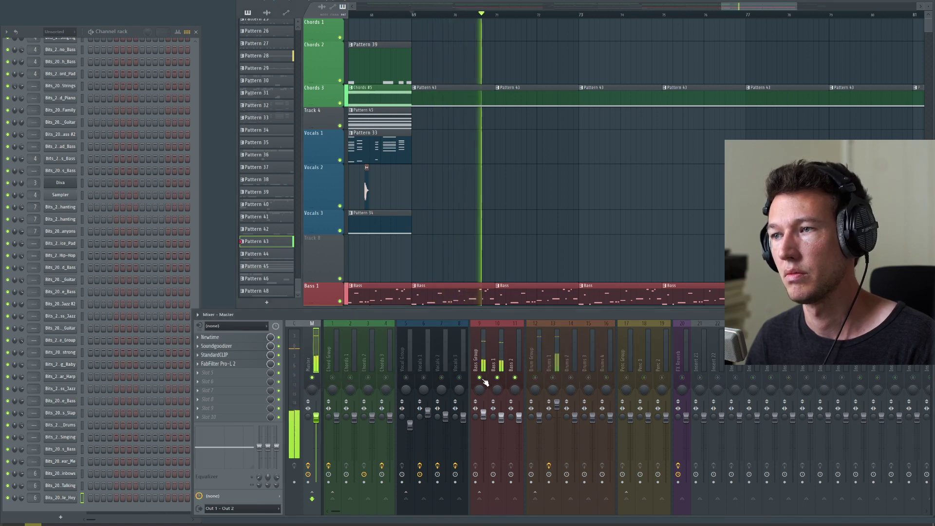
right_click(480, 378)
scroll(521, 209, "down", 5)
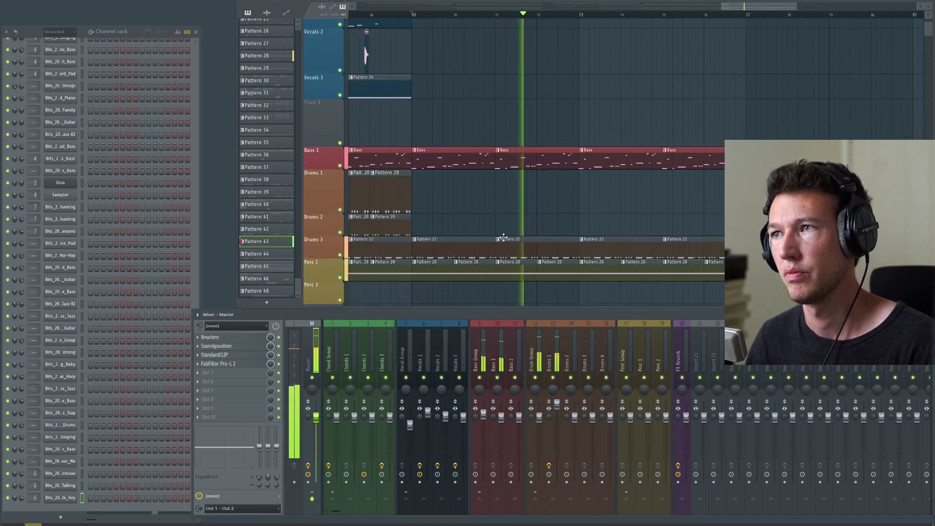
scroll(497, 234, "up", 6)
scroll(491, 219, "down", 4)
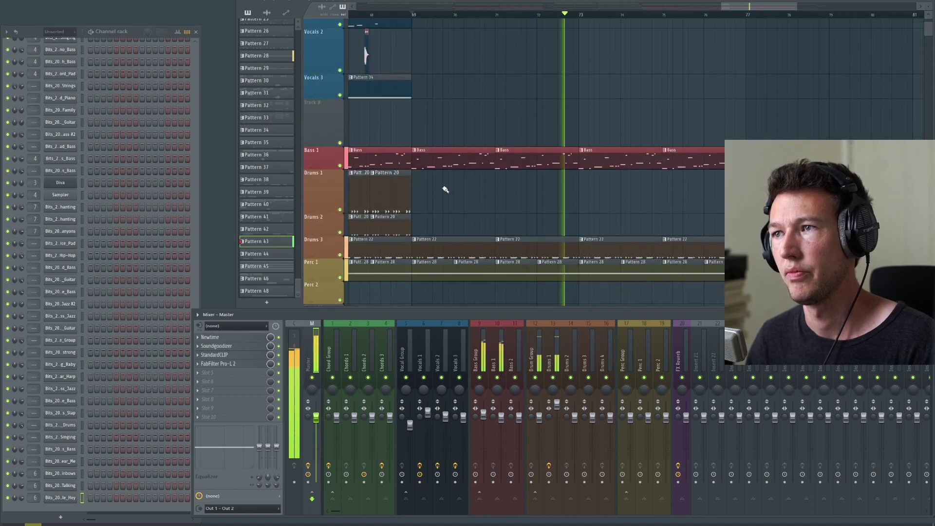
- Solo the Bass 1 playlist track to hear its clips alone, restore the other tracks and stop playback
right_click(340, 166)
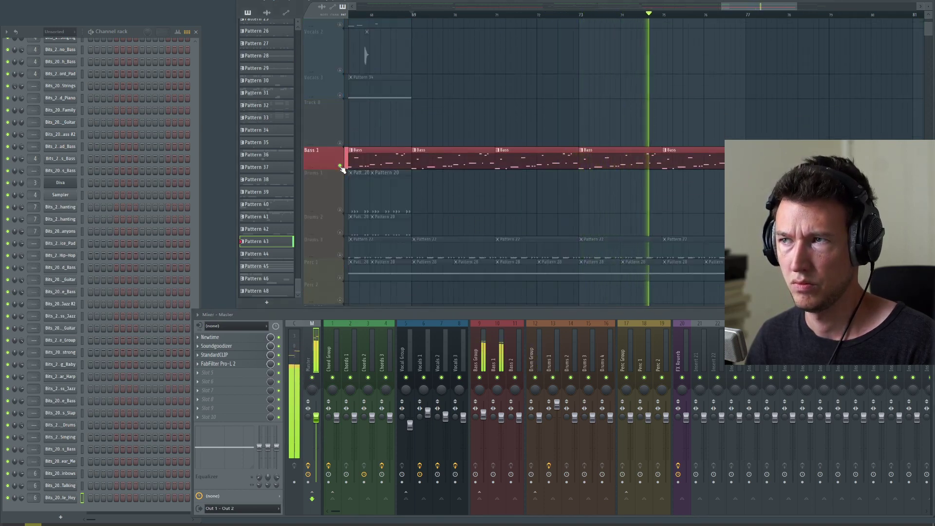
right_click(340, 166)
key("space")
- Select the Bass pattern from the Bass 1 track and play it with its layered bass channels shown in the channel rack
left_click(488, 173)
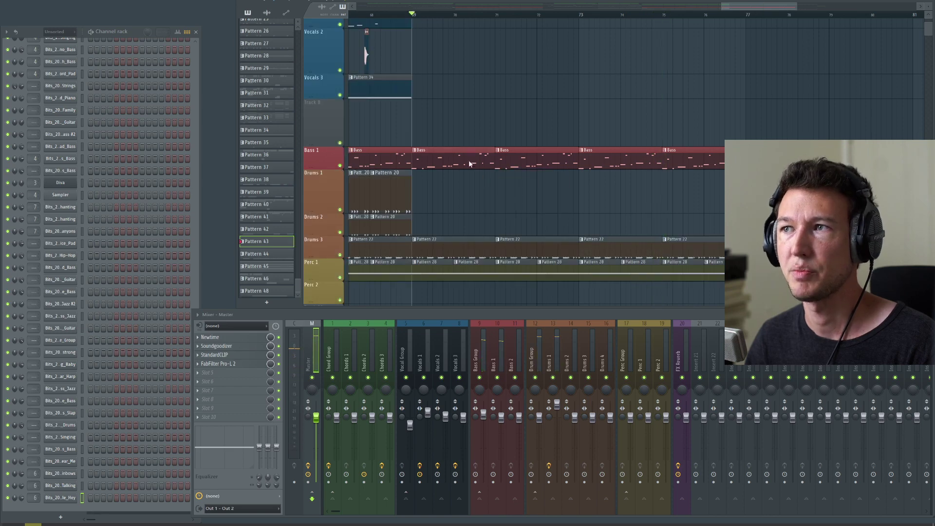
left_click(470, 164)
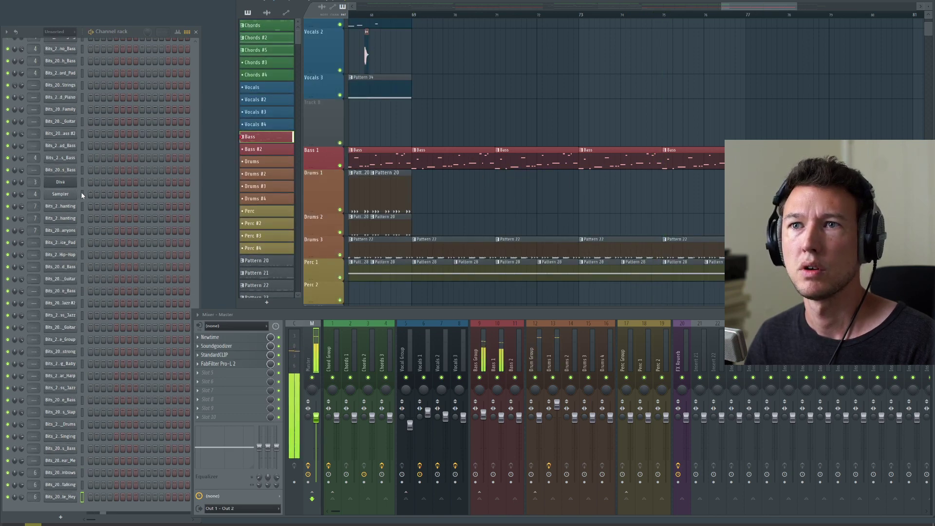
scroll(126, 151, "down", 10)
left_click(59, 32)
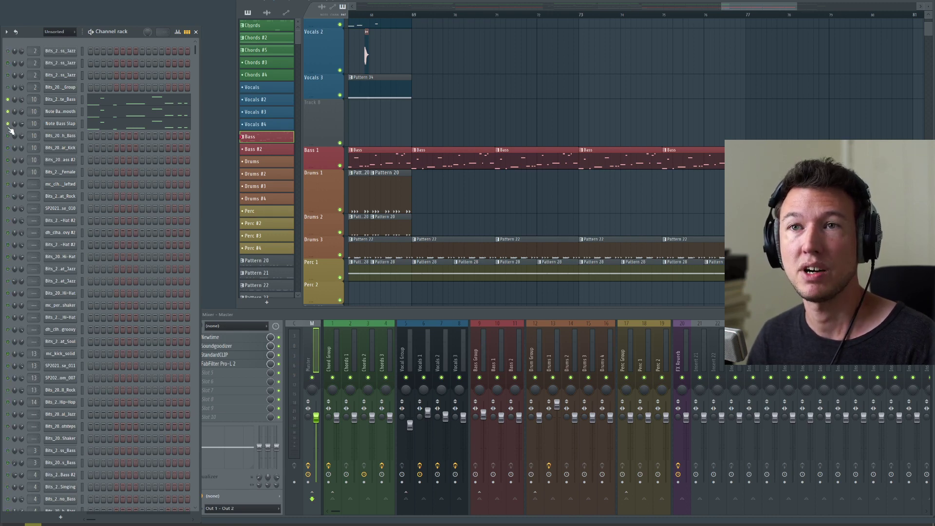
key("space")
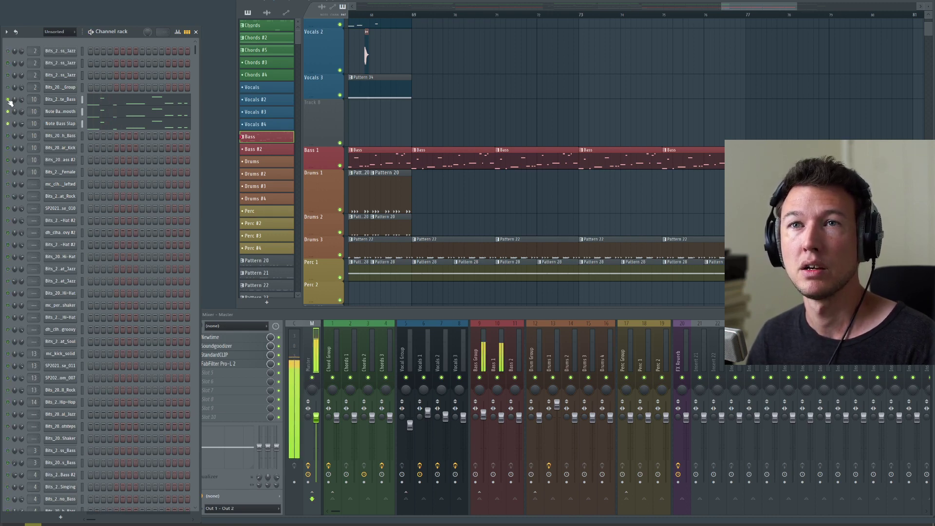
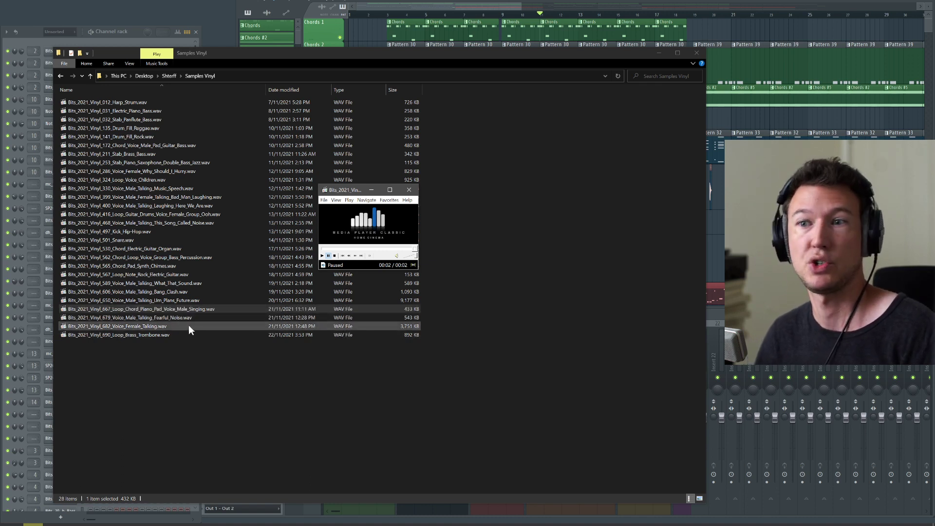
- Listen to the last three files in the Samples Vinyl folder: the fearful noise voice, the female talking voice and the trombone loop
double_click(186, 317)
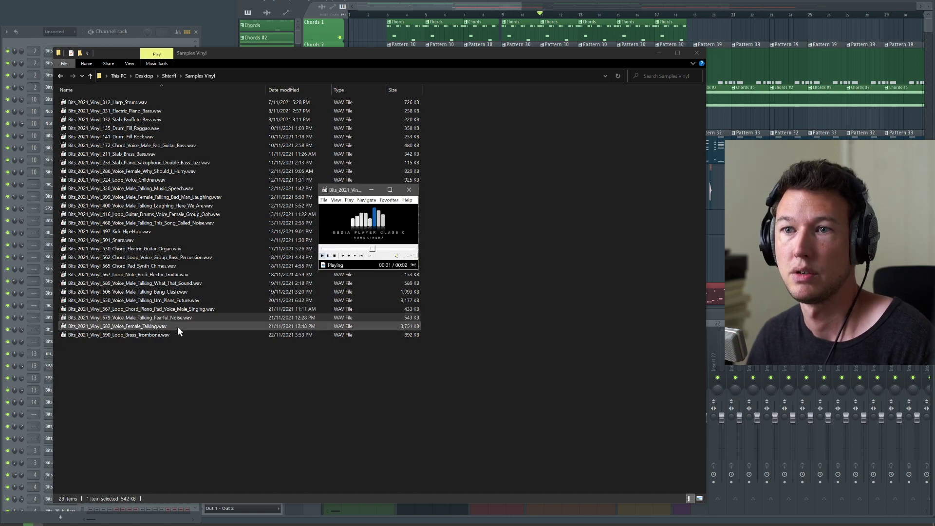
double_click(177, 326)
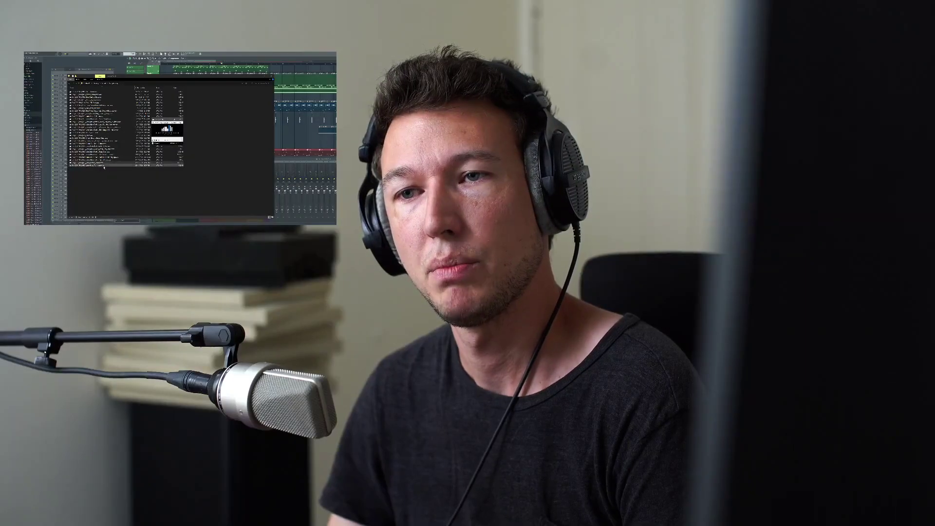
double_click(104, 166)
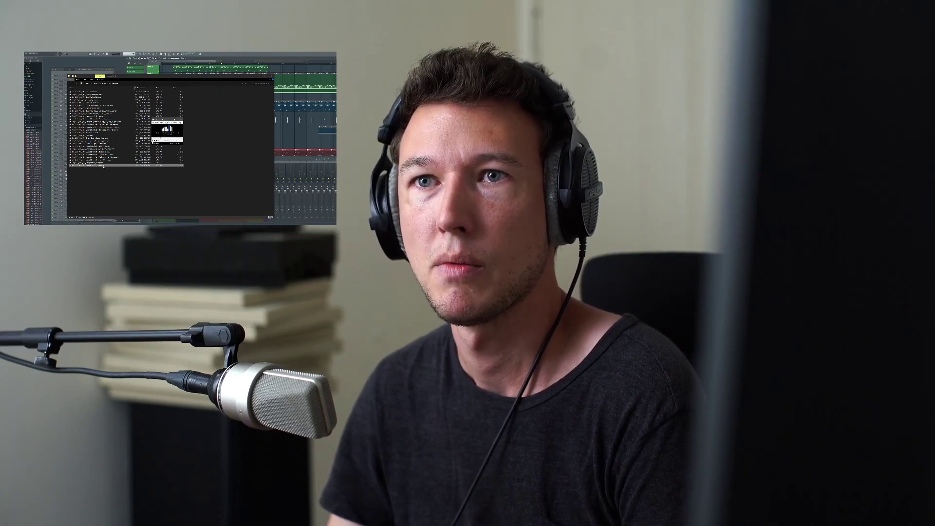
- Listen to several samples in the upper part of the Samples Vinyl folder, replaying some to compare them
double_click(96, 107)
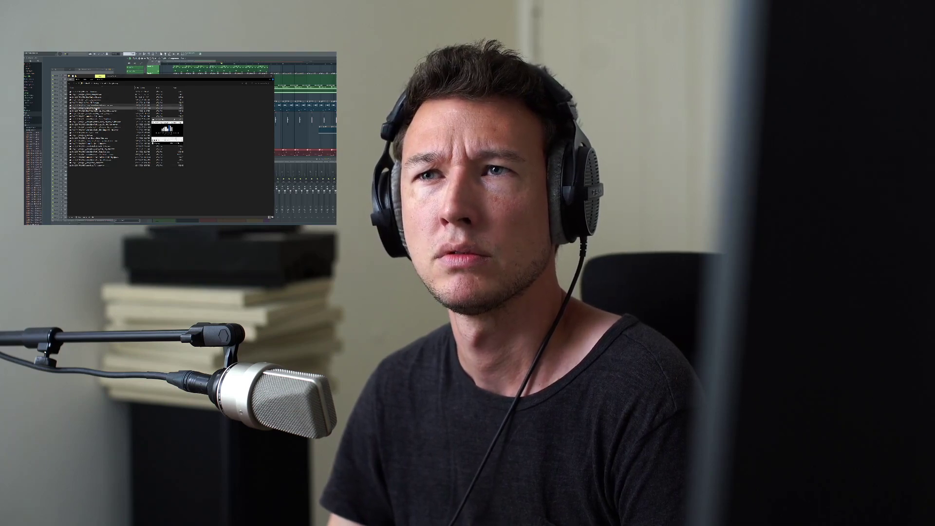
double_click(97, 112)
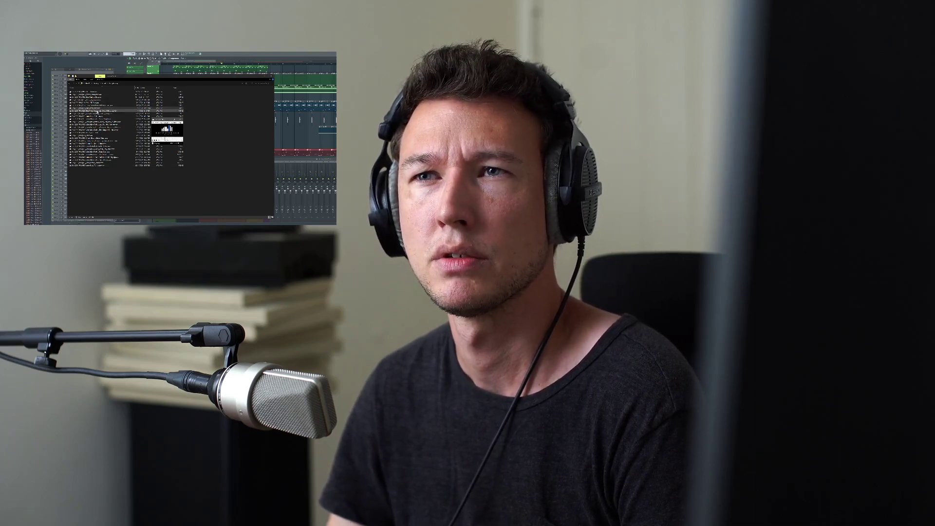
double_click(98, 109)
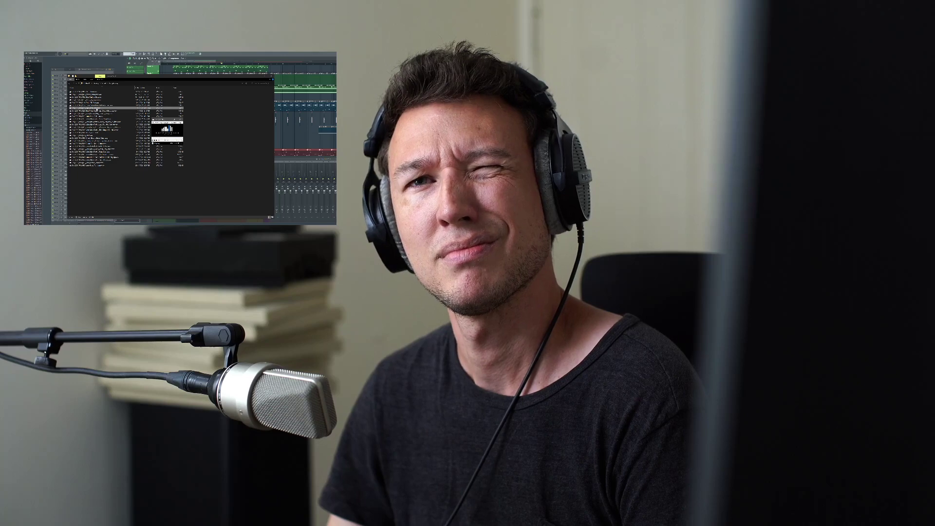
double_click(97, 111)
double_click(110, 111)
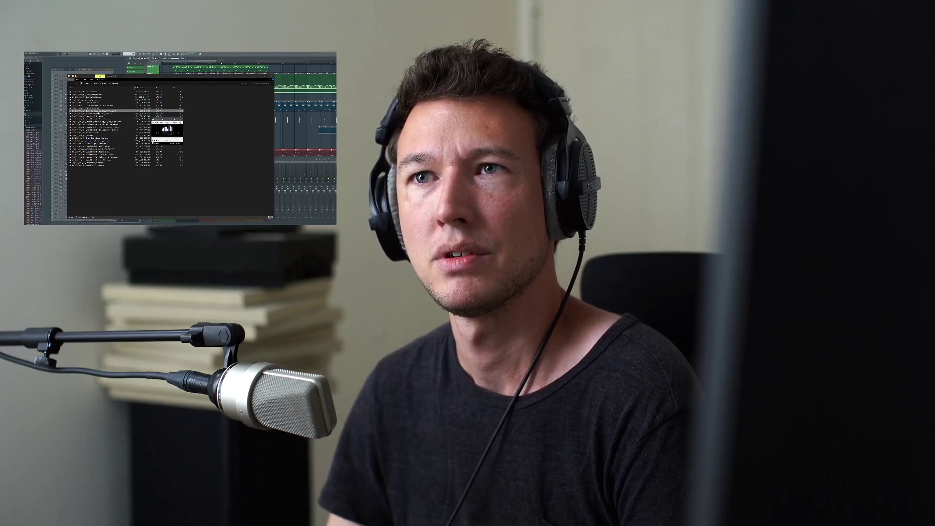
- Return from the sample folder to FL Studio and open the project containing the song's rendered audio stems and mix
left_click(87, 63)
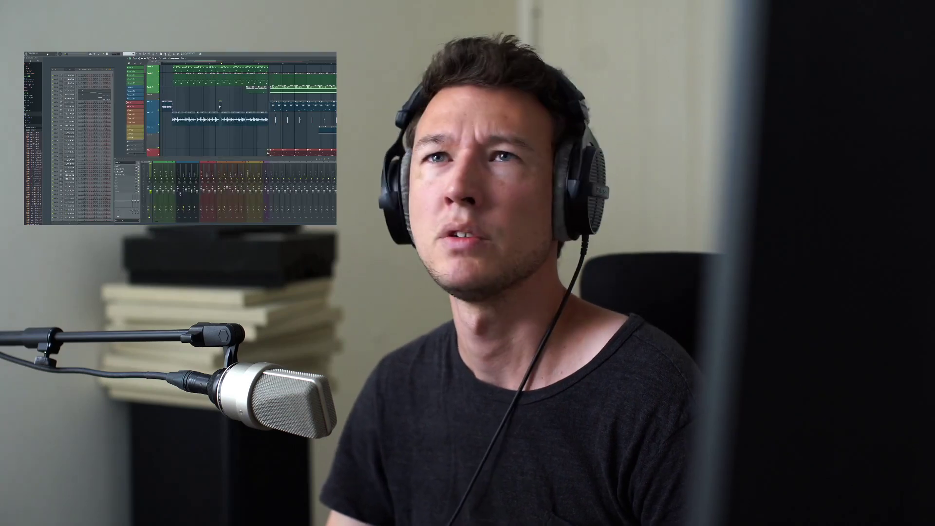
left_click(27, 53)
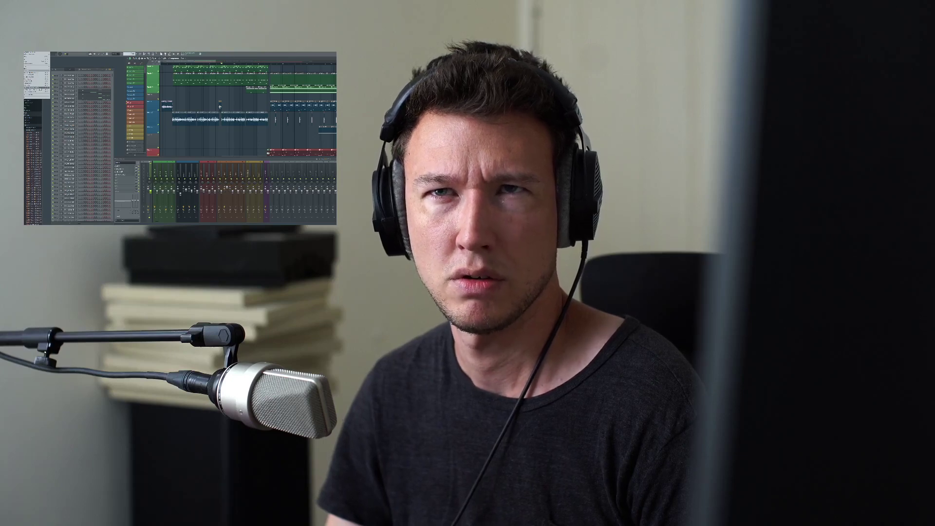
left_click(193, 143)
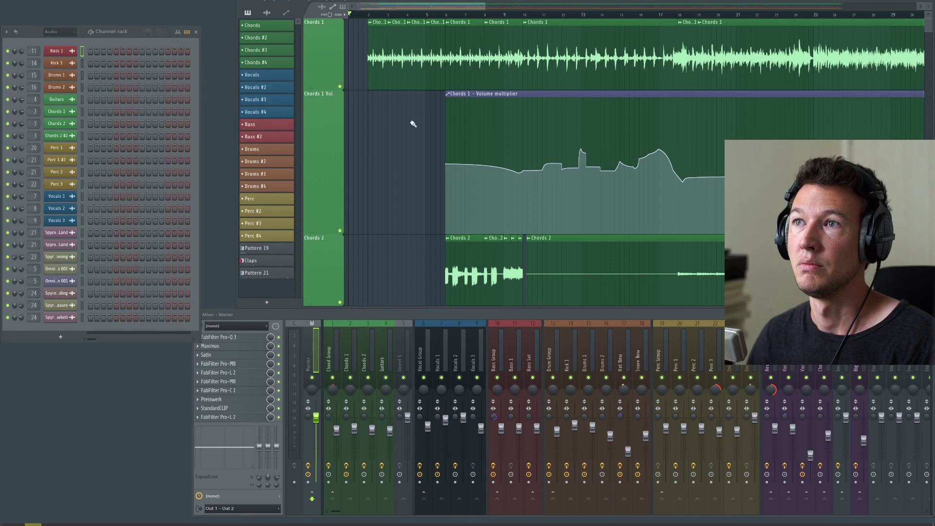
- Play the stem mix briefly from bar 6 in the playlist and stop it
scroll(412, 125, "down", 5)
mouse_move(550, 122)
left_mouse_down()
mouse_move(528, 42)
mouse_move(550, 124)
left_mouse_up()
scroll(391, 23, "up", 4)
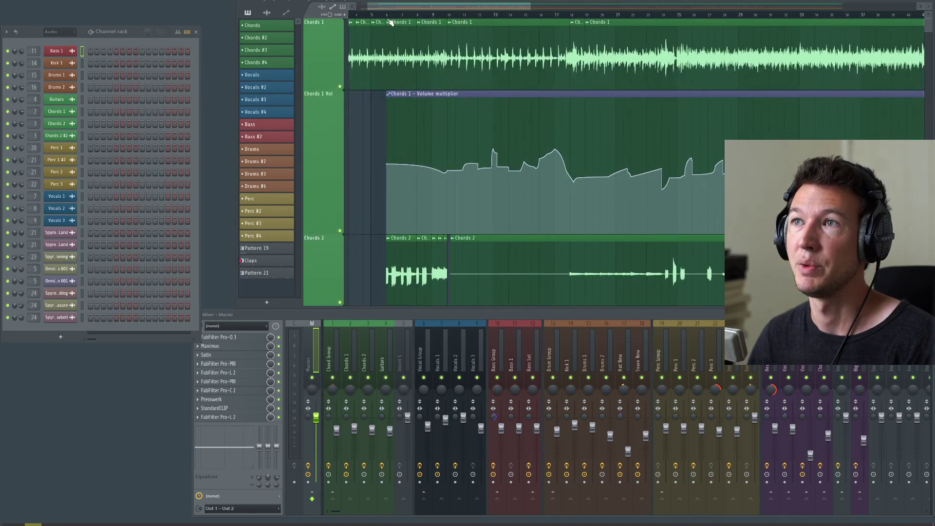
key("space")
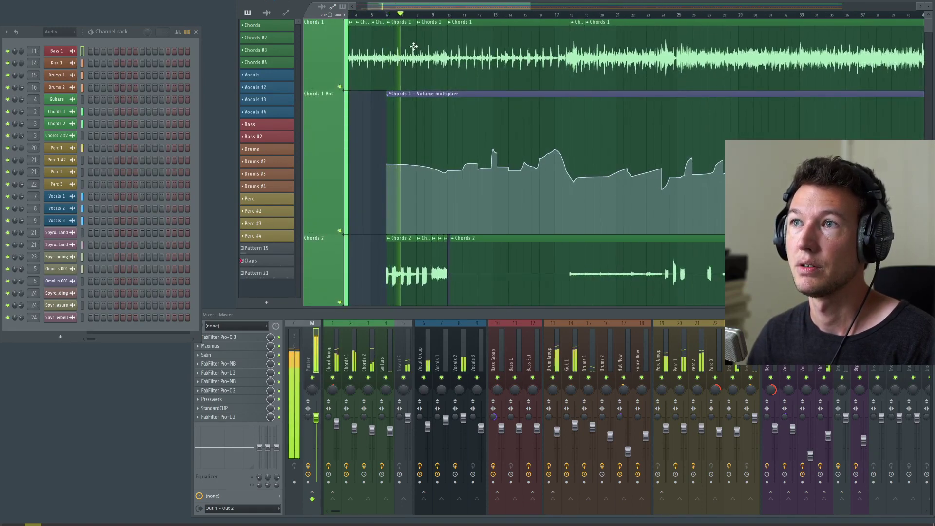
key("space")
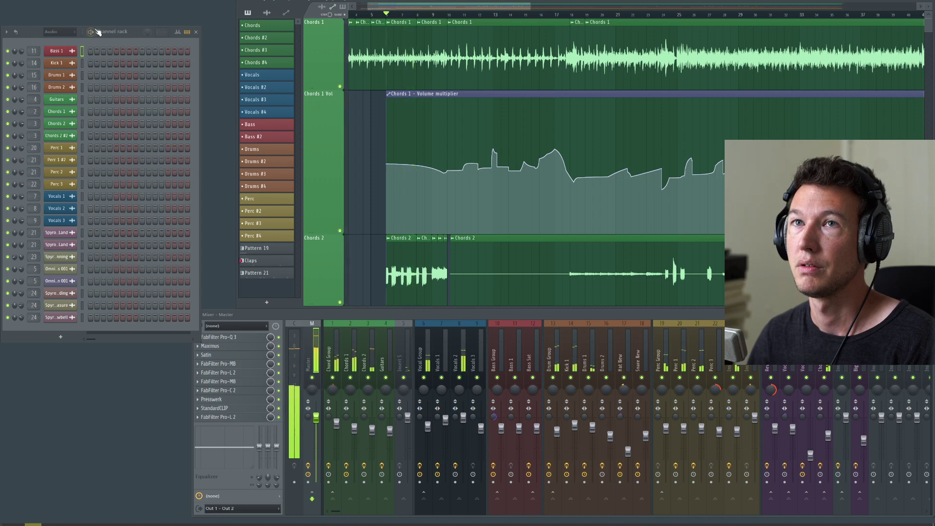
- Set the MOTU M Series audio driver's buffer size to 1024 samples in the audio settings
left_click(1, 1)
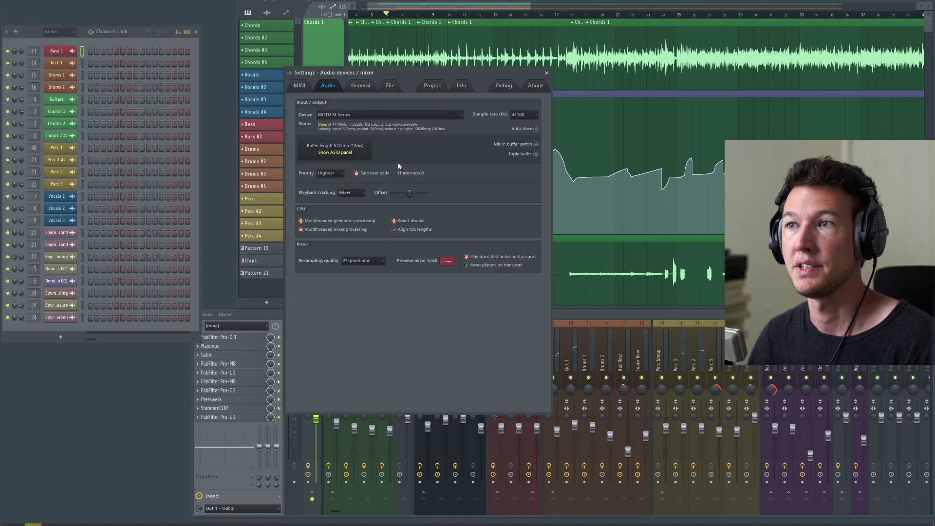
left_click(372, 155)
left_click(200, 220)
left_click(235, 98)
left_click(546, 73)
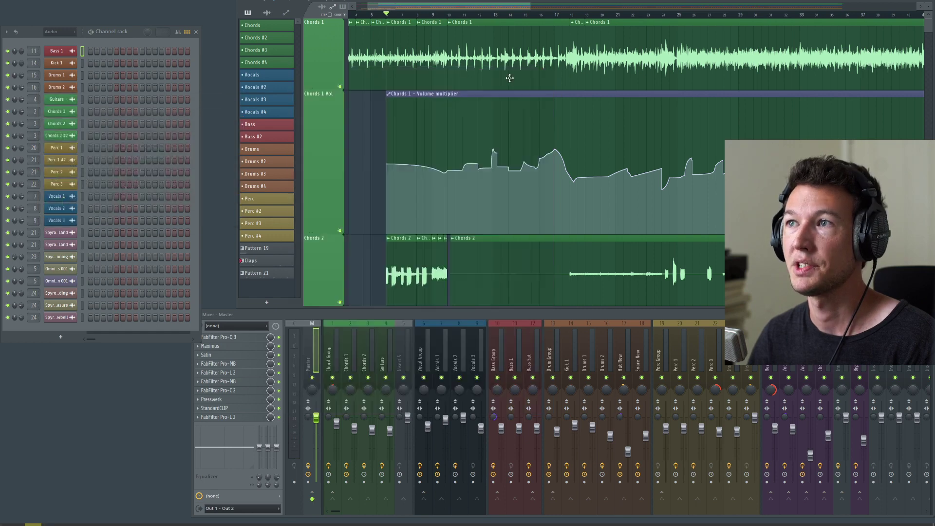
- Play the mix from bar 6 and examine the volume automation of the Chords, Guitars, Chord Group and Vocals 1 tracks
key("space")
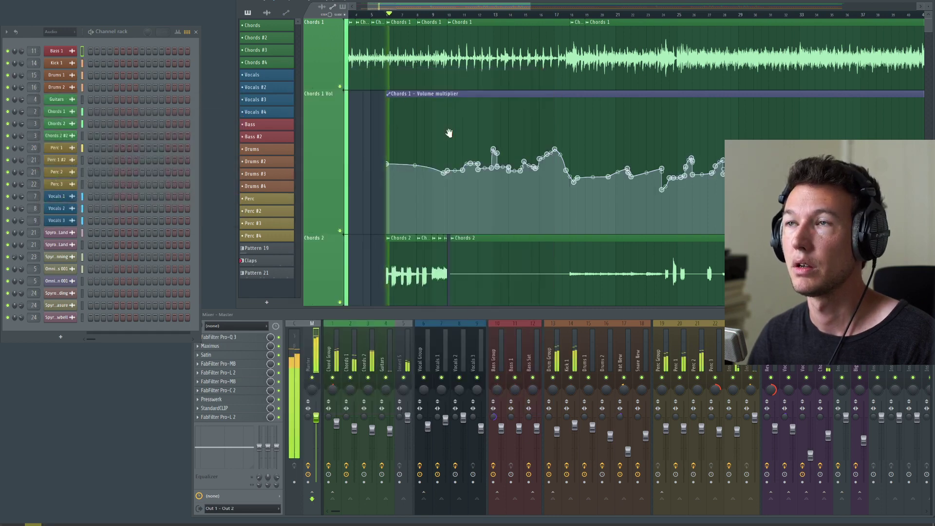
scroll(423, 102, "down", 2)
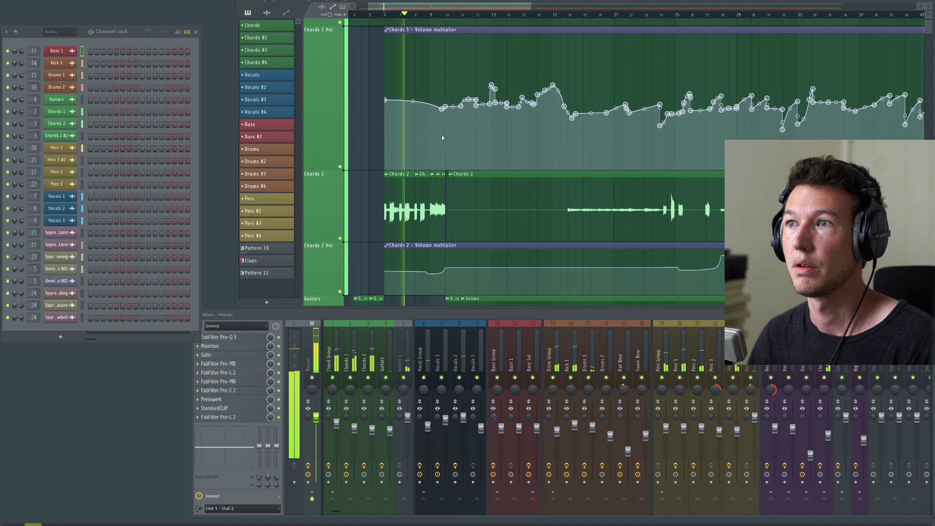
scroll(385, 176, "down", 5)
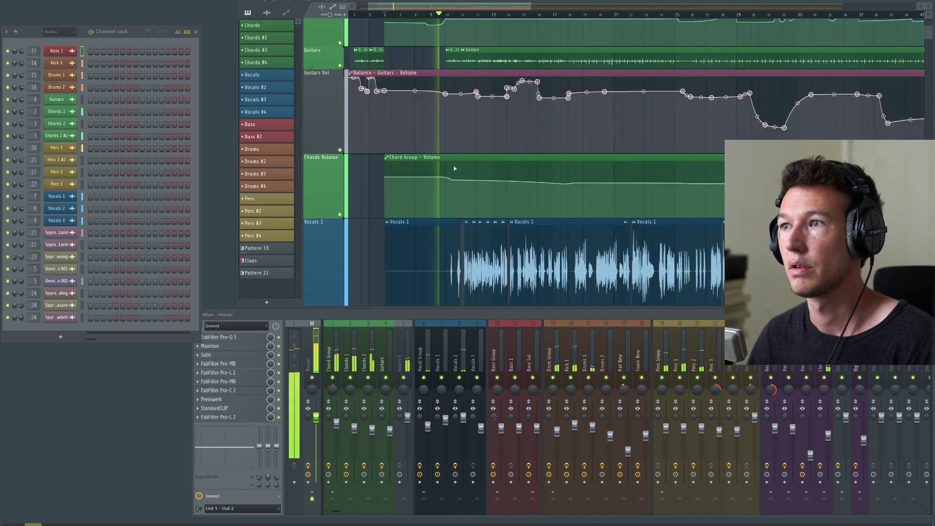
scroll(454, 164, "down", 2)
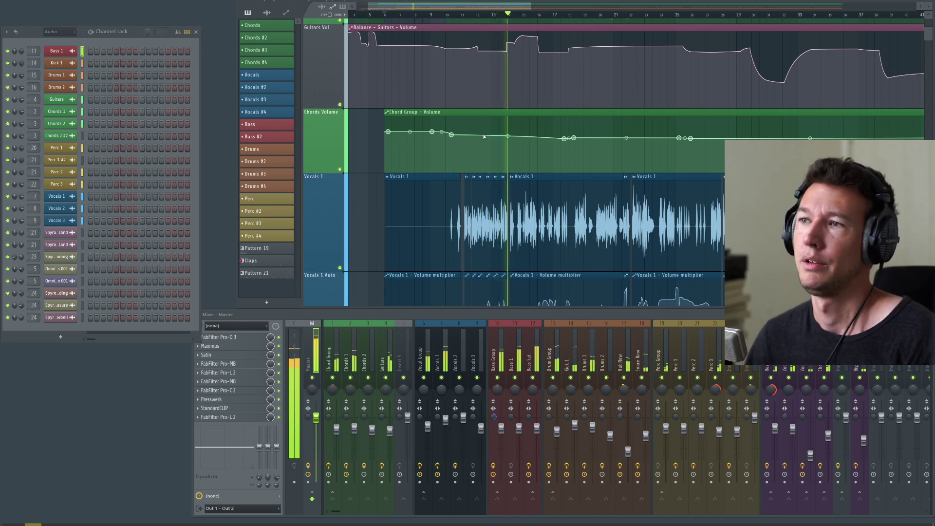
scroll(458, 119, "down", 2)
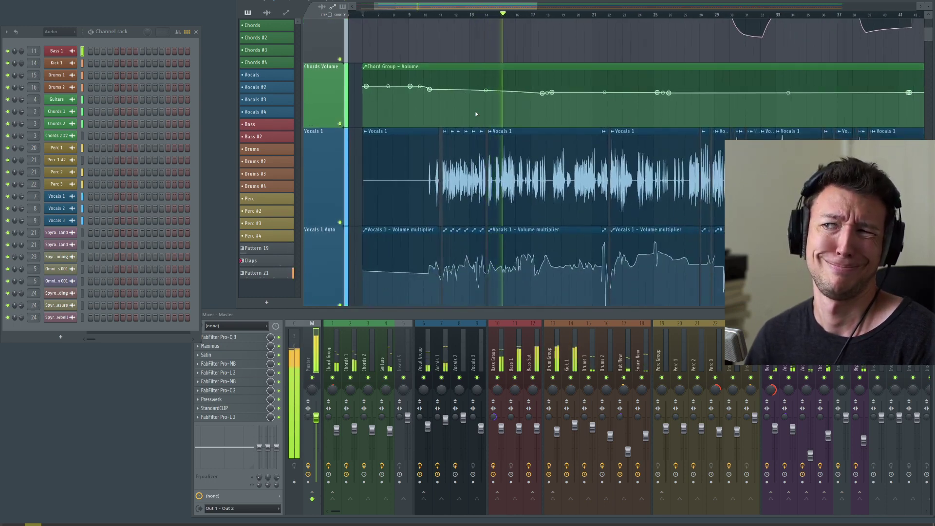
key("space")
scroll(472, 115, "up", 4)
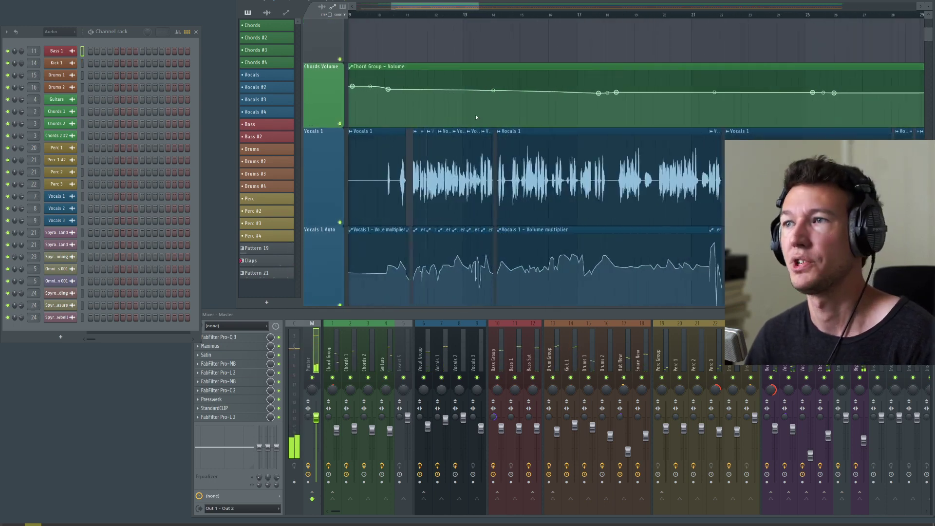
- Go through the chord and vocal mixer tracks to examine their effect chains, ending on Vocals 1
left_click(332, 348)
left_click(351, 352)
left_click(370, 356)
left_click(385, 341)
left_click(405, 345)
left_click(426, 346)
left_click(441, 348)
left_click(460, 347)
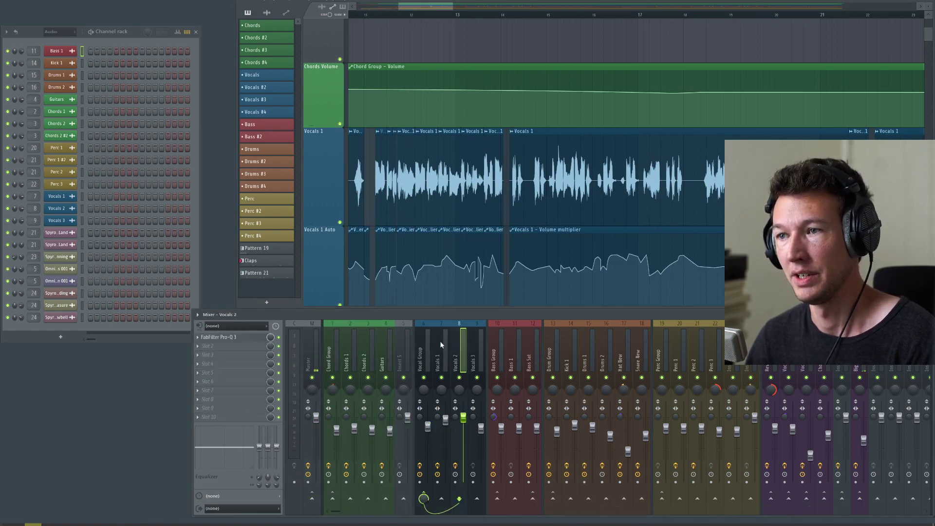
left_click(442, 347)
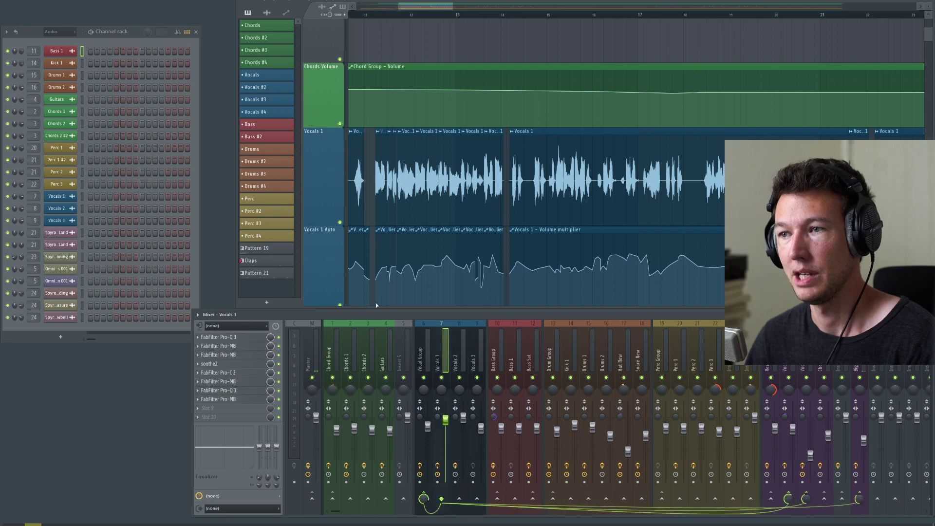
- Check the buffer size in the MOTU driver panel from the audio settings and close both windows
left_click(23, 0)
left_click(20, 16)
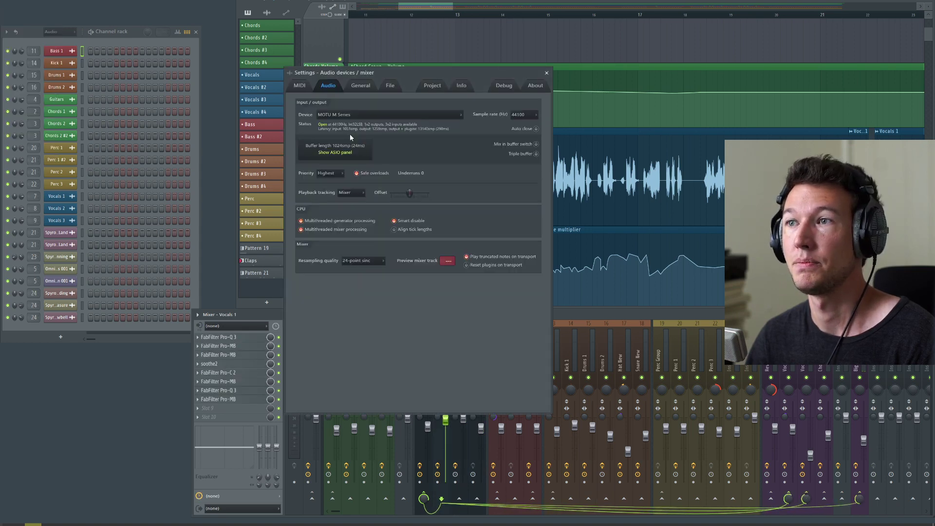
left_click(355, 153)
left_click(218, 158)
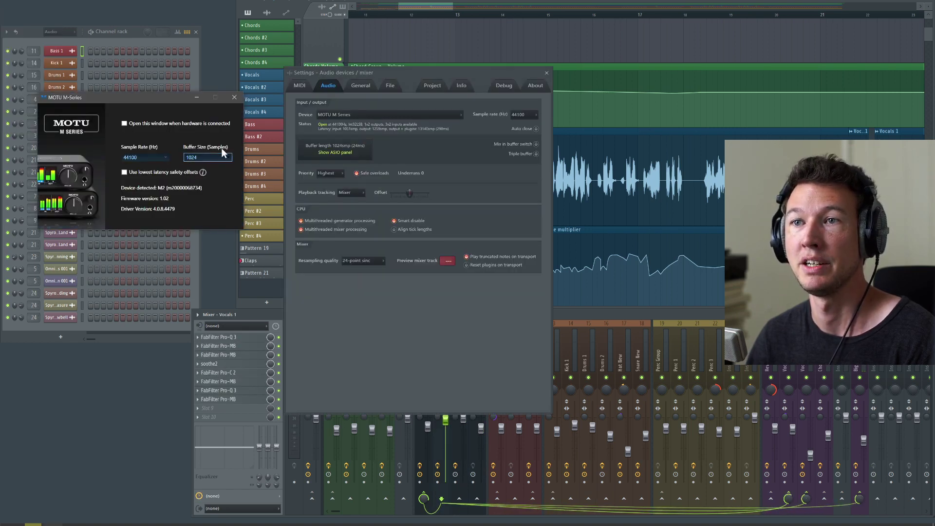
left_click(234, 97)
left_click(547, 73)
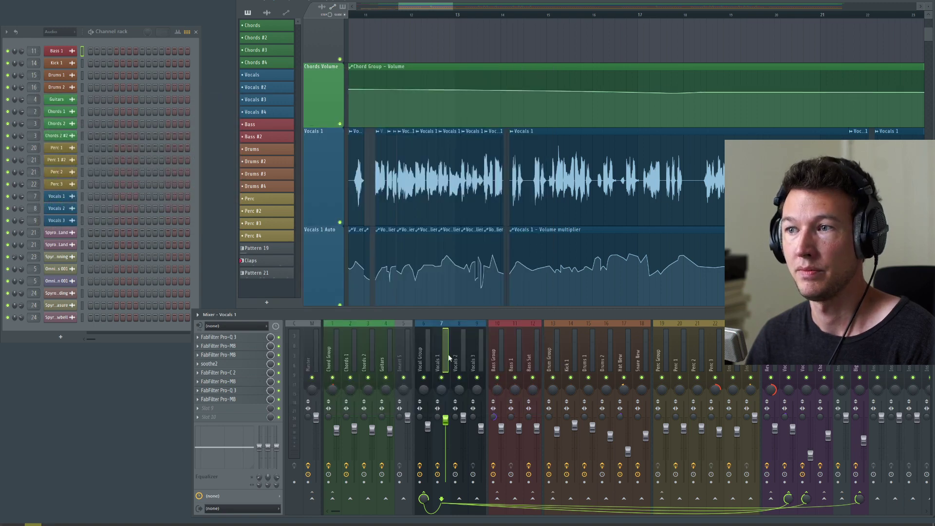
- Open the four FabFilter Pro-MB effects on the Vocals 1 mixer track and arrange their windows to compare the compression bands
left_click(239, 347)
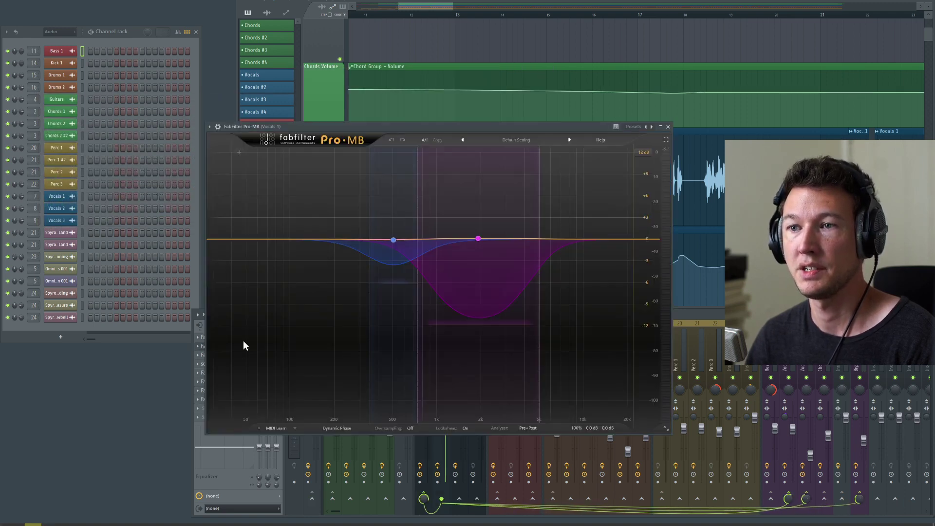
left_click_drag(380, 127, 180, 2)
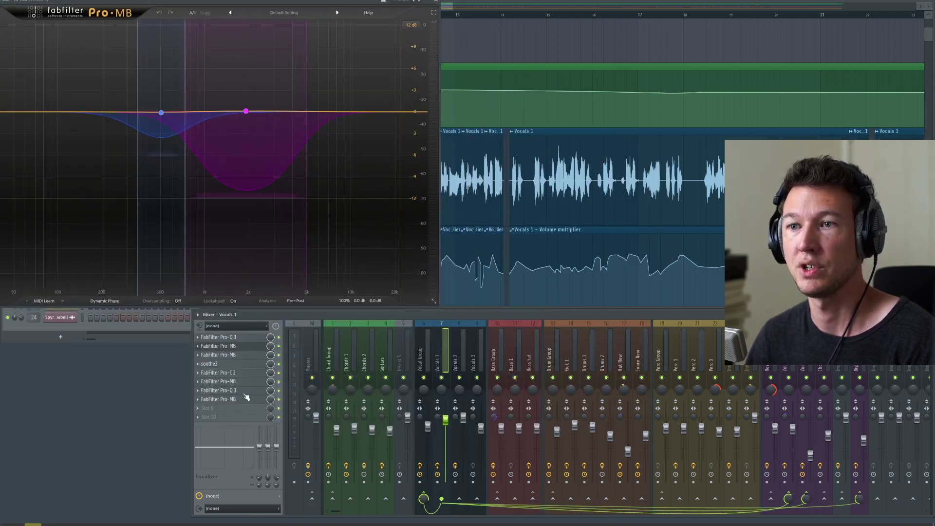
left_click(234, 356)
left_click_drag(393, 91, 486, 16)
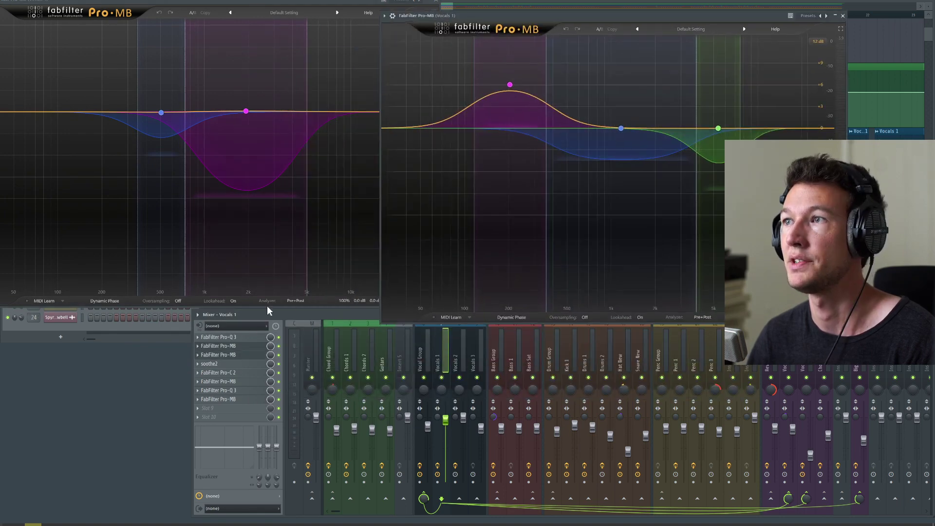
left_click(238, 381)
left_click_drag(322, 48, 520, 128)
left_click(248, 400)
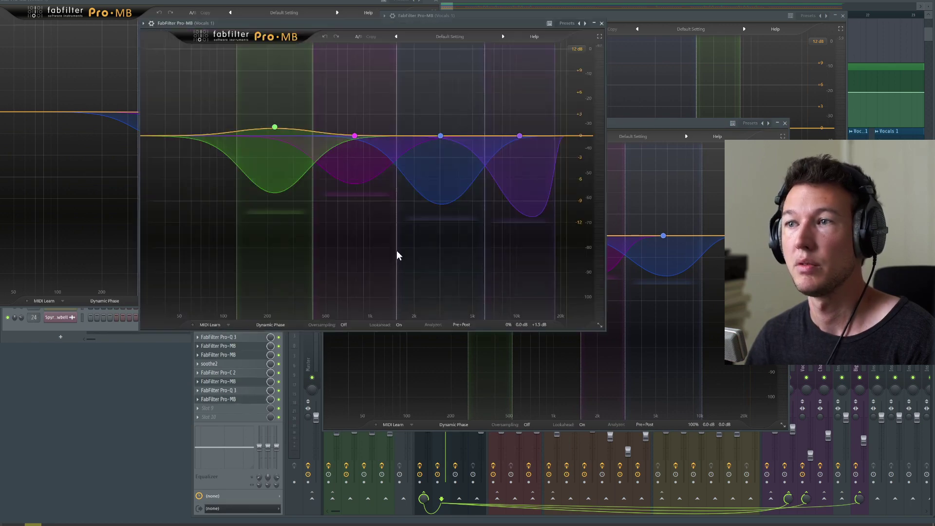
left_click_drag(395, 30, 269, 77)
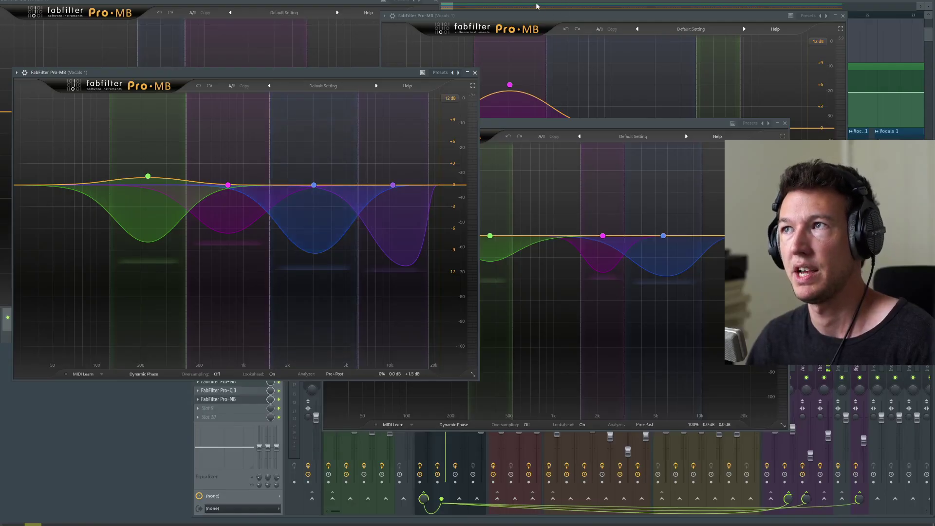
- Play the mix from around bar 13 and examine how the Vocals 1 Pro-MB bands react to the signal
left_click(485, 10)
left_click_drag(490, 13, 606, 153)
scroll(498, 36, "down", 4)
key("space")
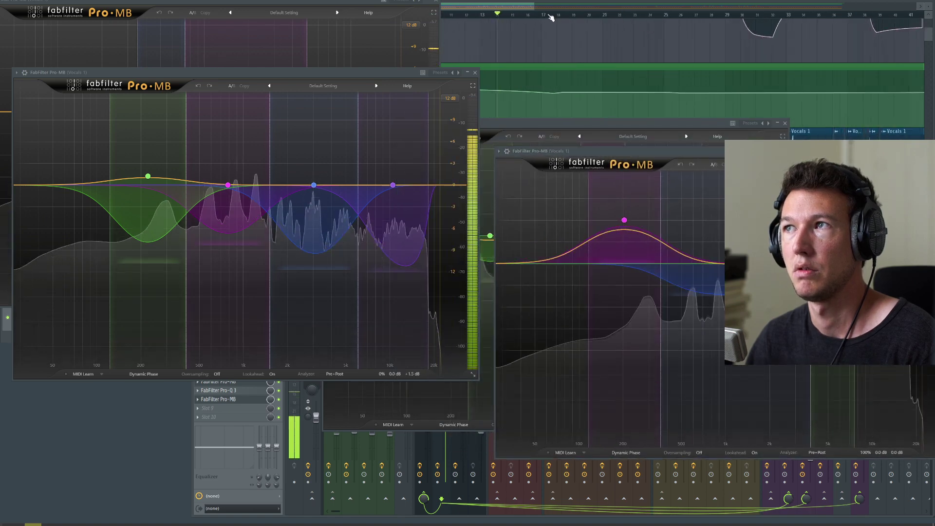
scroll(493, 28, "down", 3)
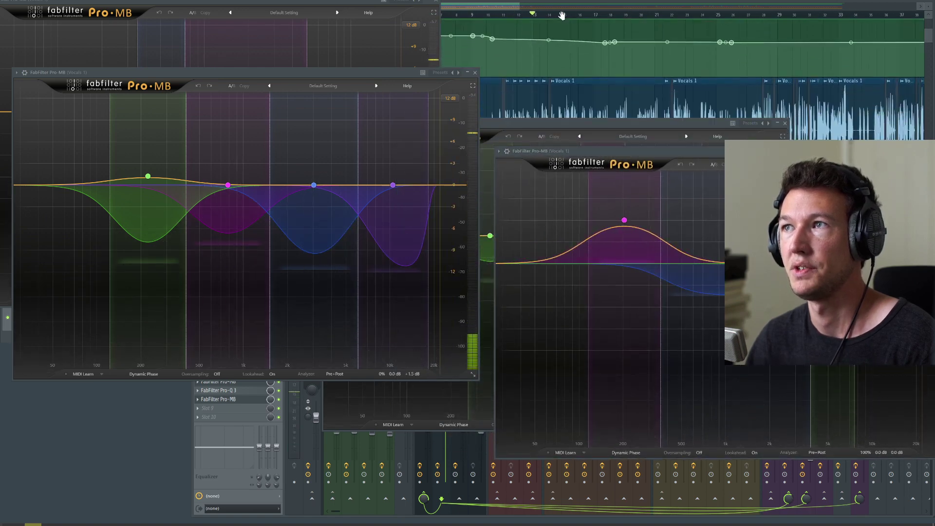
- Rearrange the open FabFilter Pro-MB windows and close all four of them
left_click_drag(401, 74, 385, 238)
left_click_drag(633, 151, 376, 184)
left_click(701, 184)
left_click(785, 123)
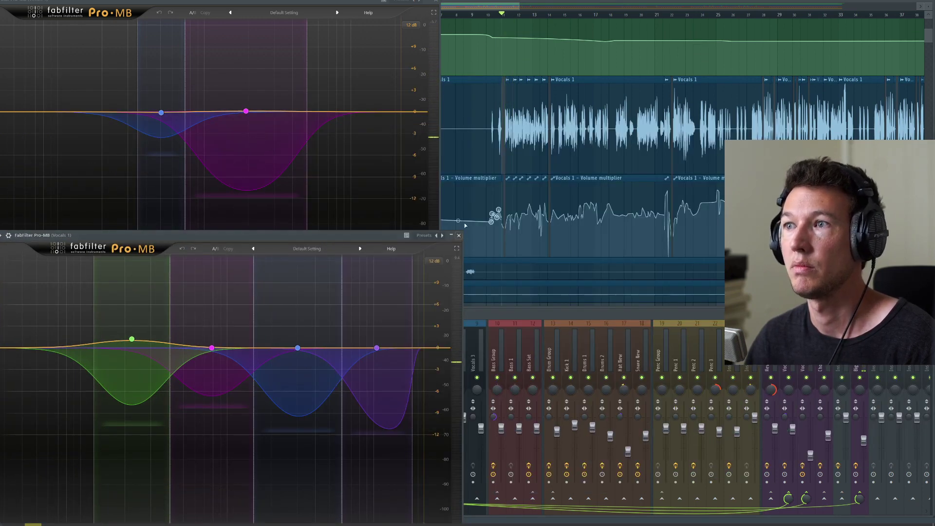
left_click(459, 235)
left_click(436, 2)
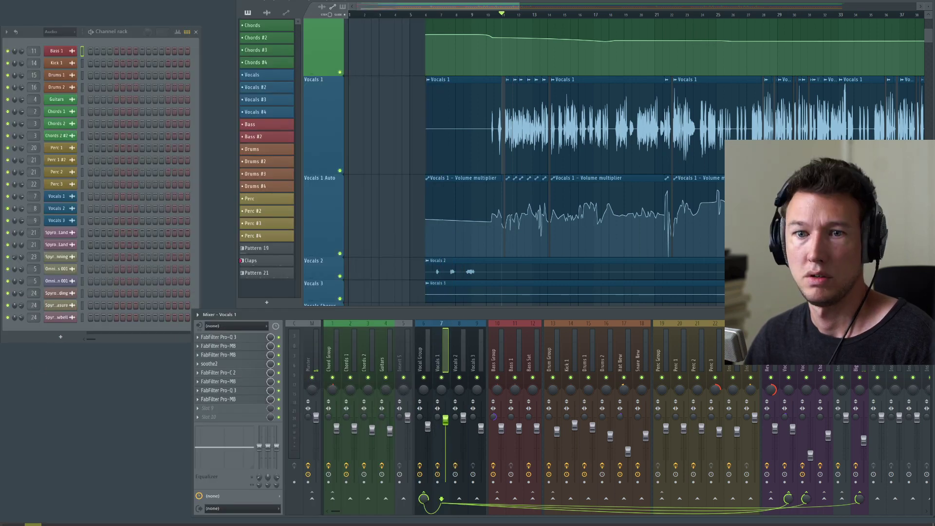
- Switch to File Explorer, view the contents of the Tracks folder, and return to the FL Studio project
key("alt+Tab")
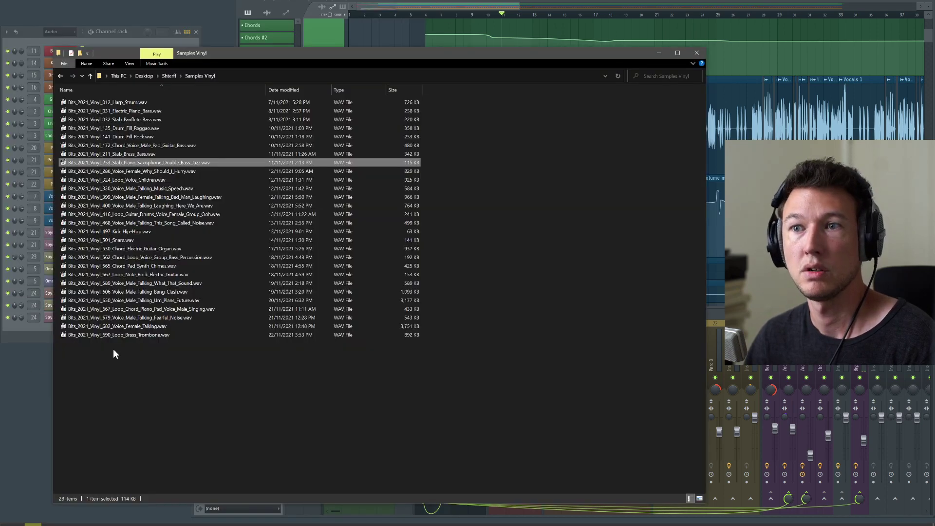
left_click(169, 76)
double_click(119, 120)
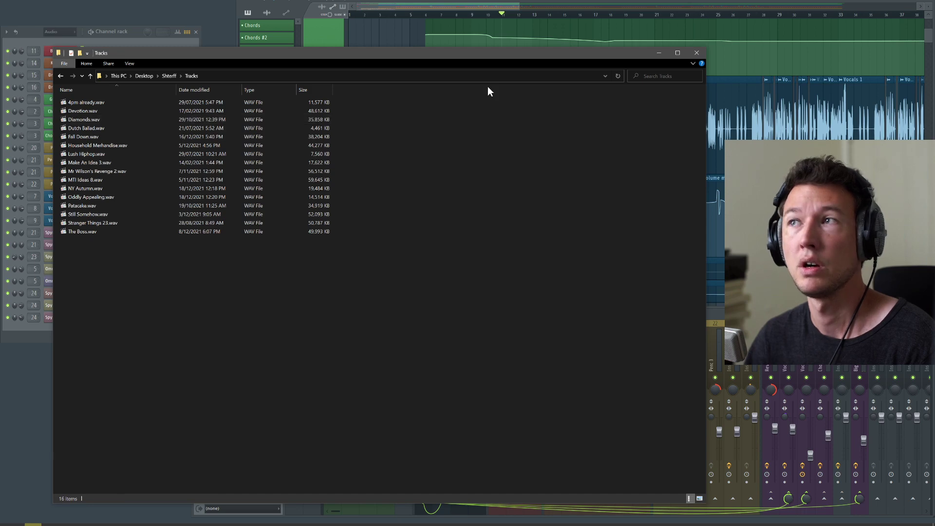
left_click(574, 4)
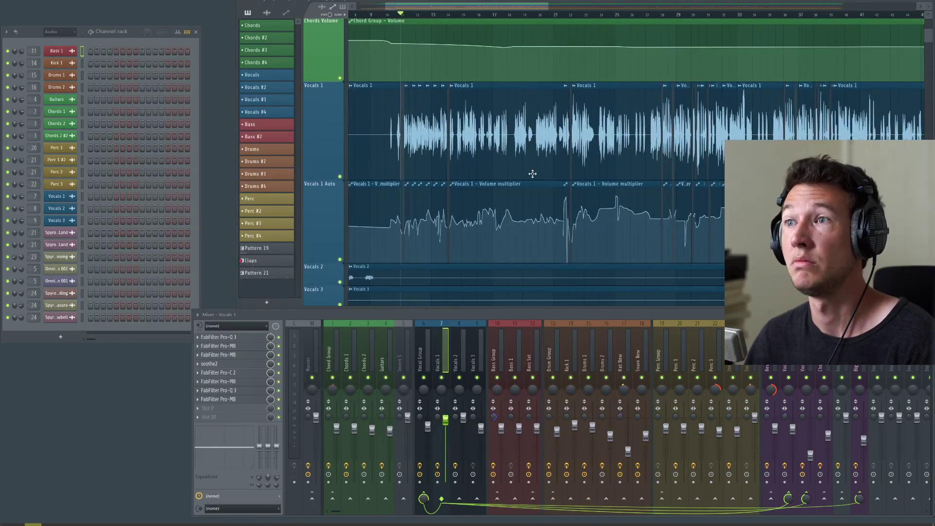
- Solo the Vocals 1 playlist track and audition it from about bar 11 while checking the vocal mixer tracks' effect chains
right_click(342, 175)
key("space")
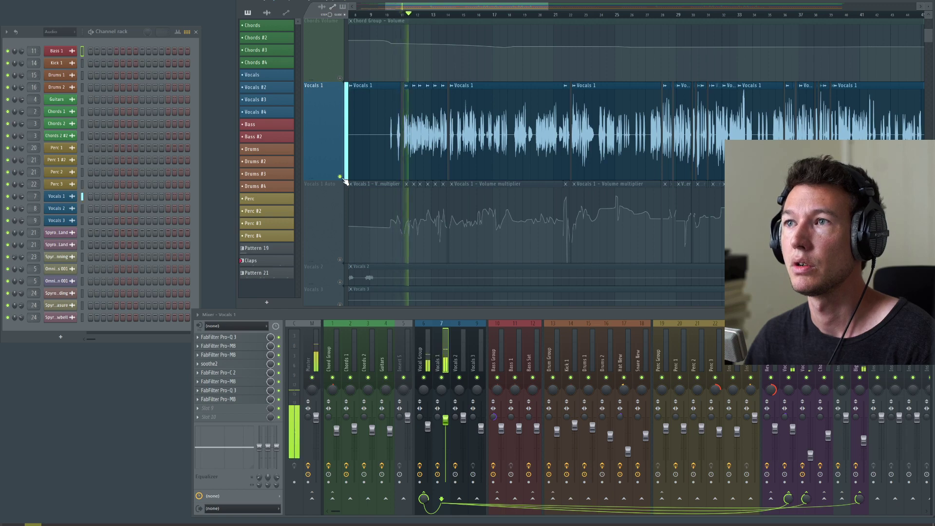
left_click(422, 354)
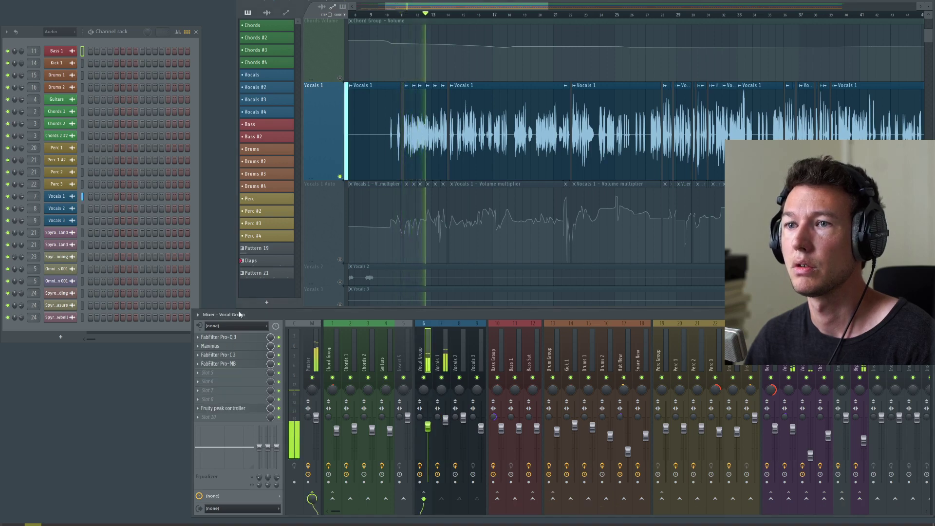
key("space")
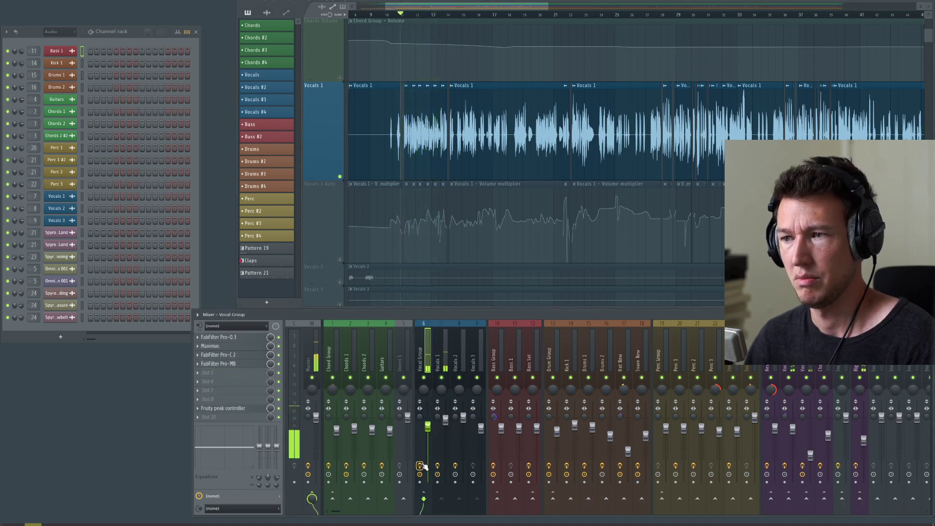
left_click(445, 345)
left_click(457, 344)
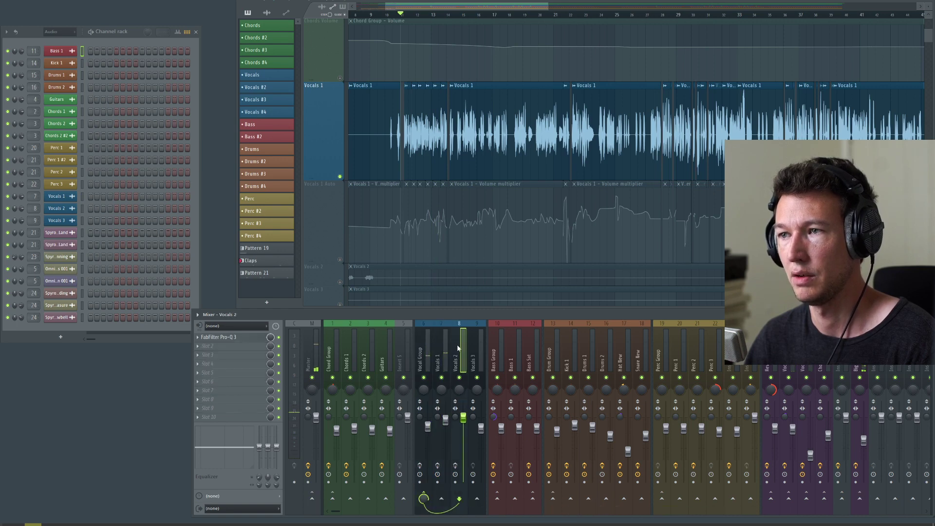
left_click(472, 356)
- Audition the soloed Vocals 1 track from about bars 16, 17 and 22
left_click(479, 17)
key("space")
left_click(495, 17)
key("space")
left_click(578, 17)
key("space")
key("space")
- Remove the Vocals 1 mixer track's sends to the two adjacent purple effect tracks and play the soloed vocal from about bar 22
left_click(437, 351)
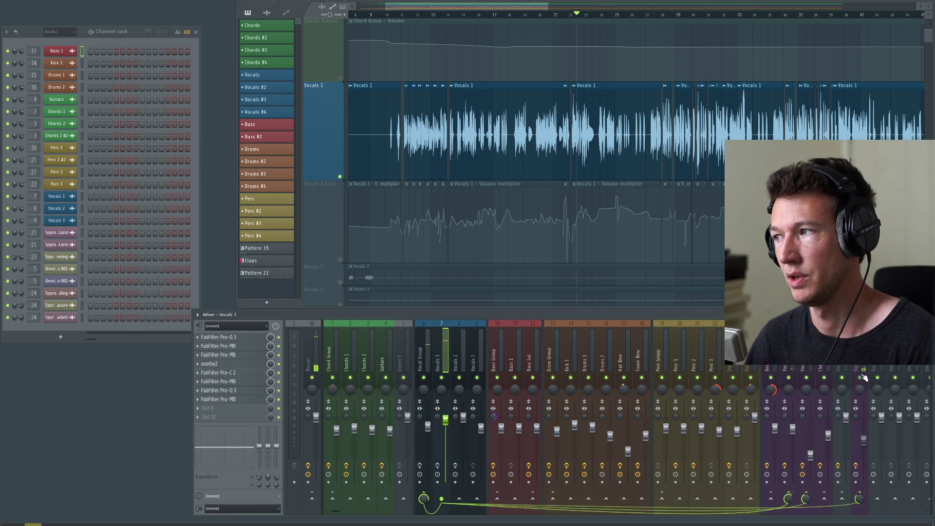
key("space")
left_click(790, 499)
key("space")
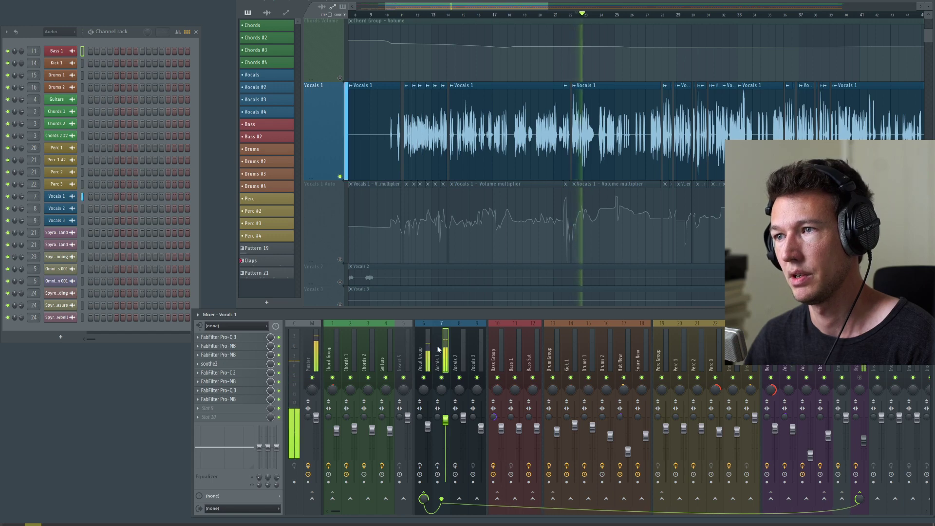
- Restart playback of the soloed Vocals 1 playlist track from about bar 29
key("space")
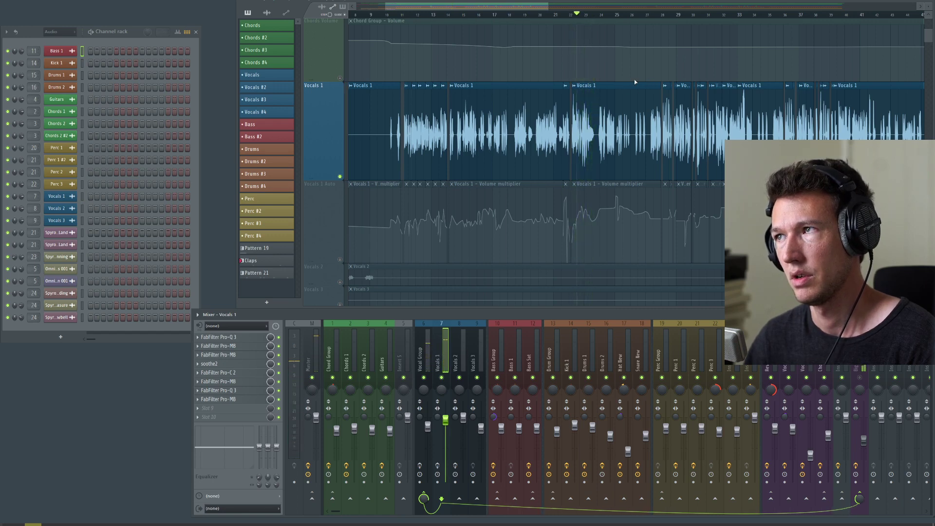
left_click(685, 15)
key("space")
scroll(686, 21, "up", 3)
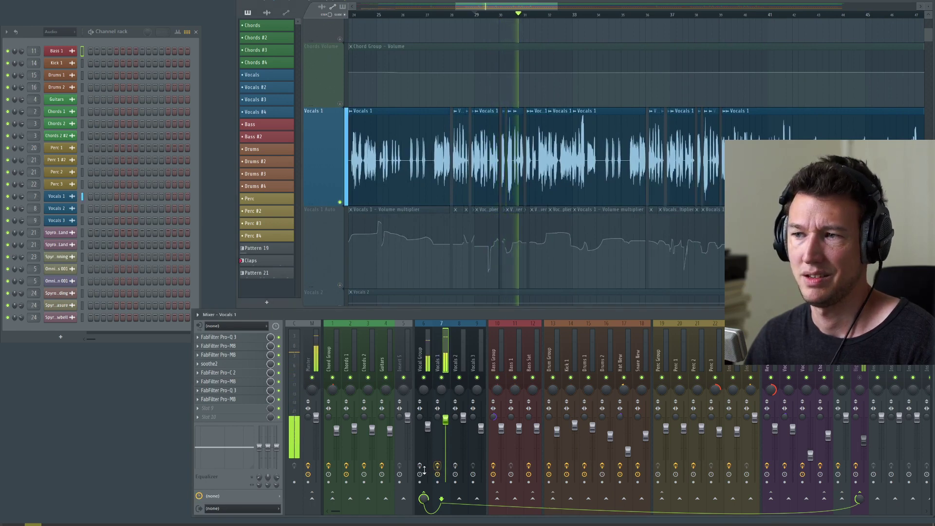
- Select the Vocal Group mixer track, unsolo Vocals 1 in the playlist, and play the full mix from bar 29
left_click(431, 375)
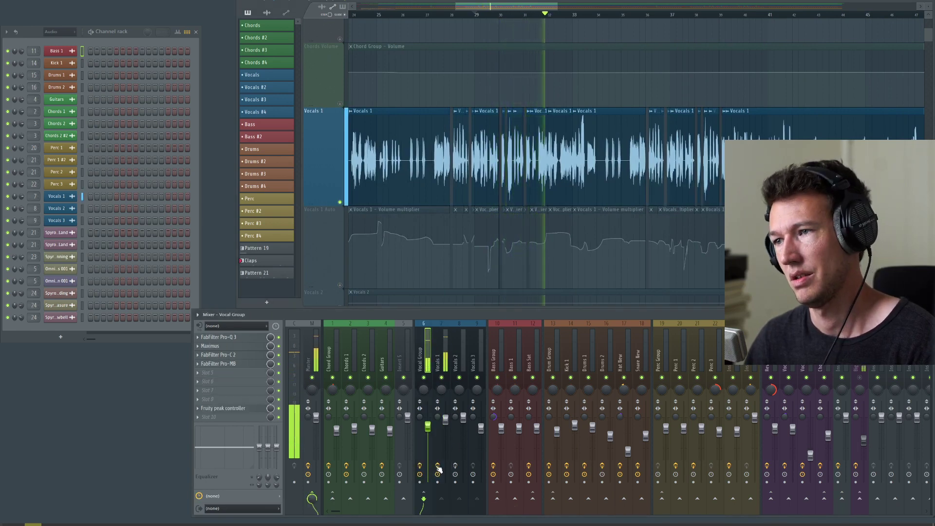
key("space")
right_click(341, 202)
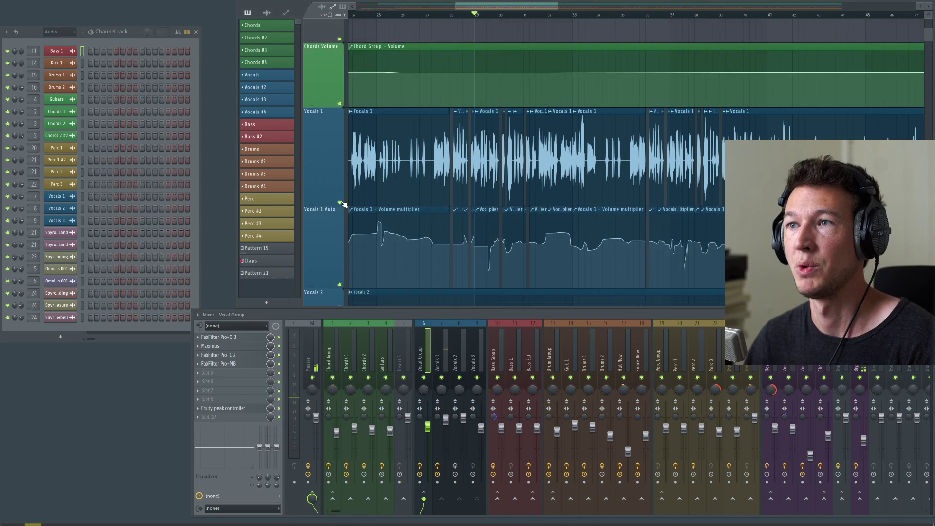
key("space")
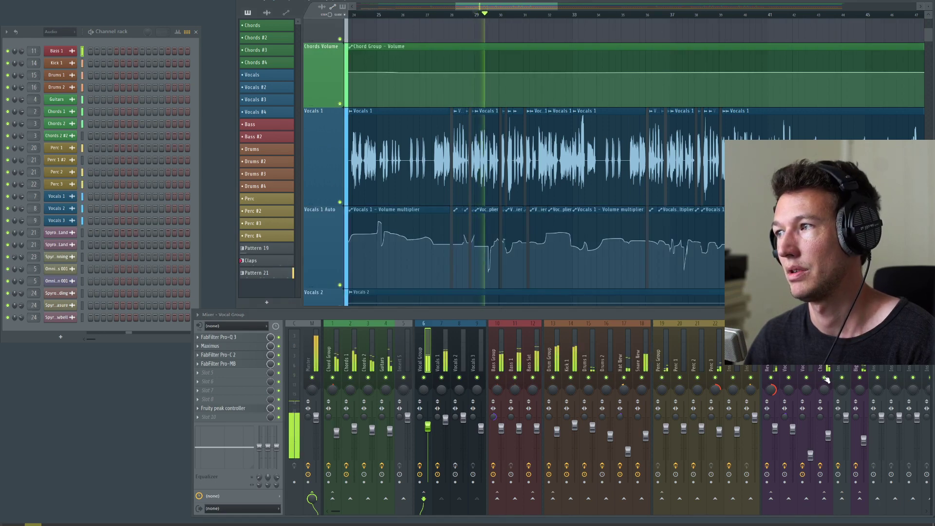
- Examine the Vocals 1 clips and their volume multiplier automation across the whole arrangement
left_click_drag(676, 167, 635, 172)
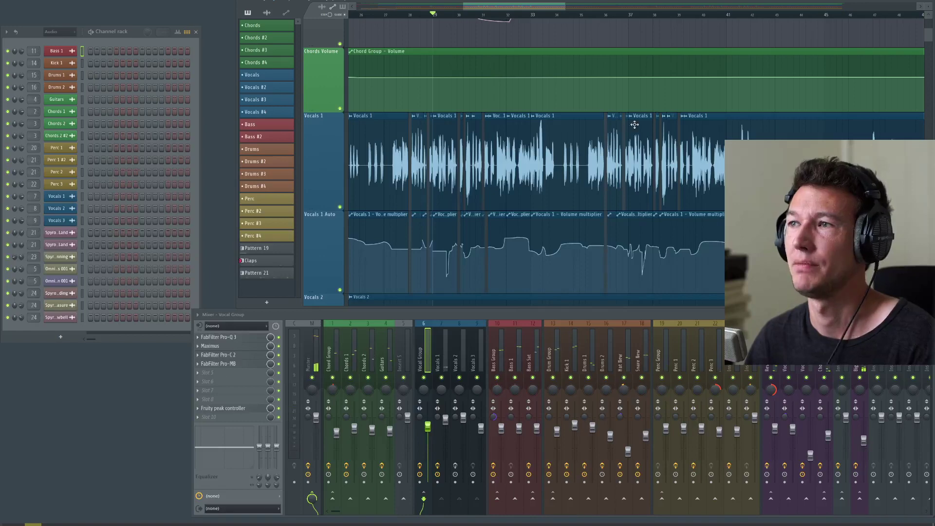
scroll(635, 125, "down", 8)
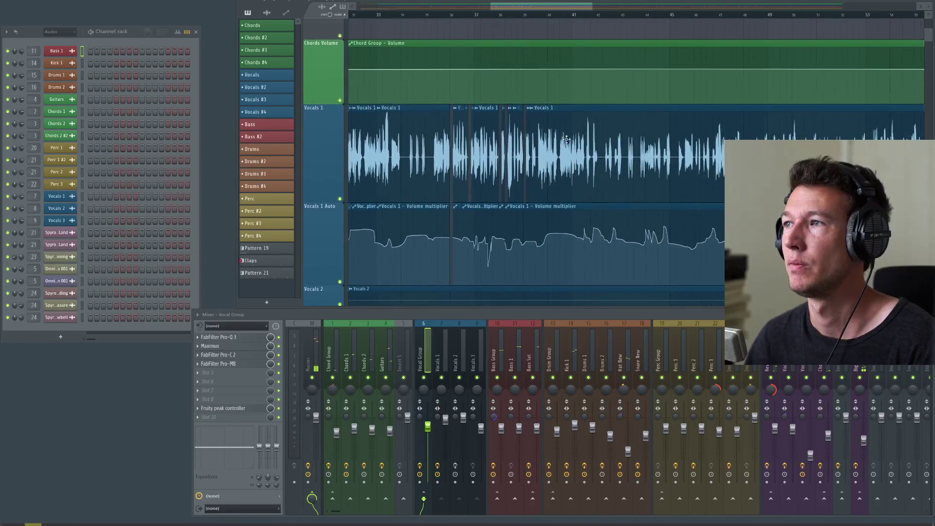
scroll(557, 179, "up", 7)
left_click_drag(847, 124, 353, 115)
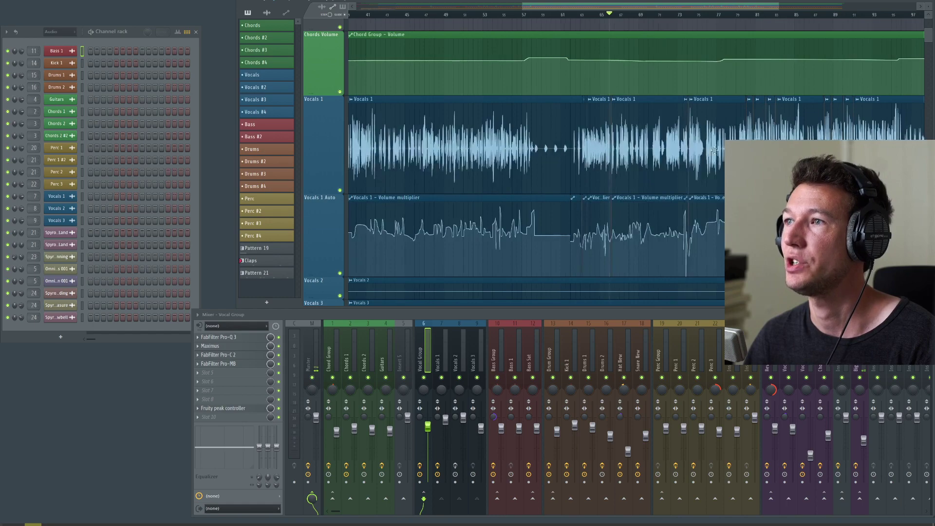
scroll(608, 128, "down", 3)
scroll(496, 113, "down", 2)
left_click_drag(497, 112, 722, 138)
left_click_drag(445, 100, 731, 149)
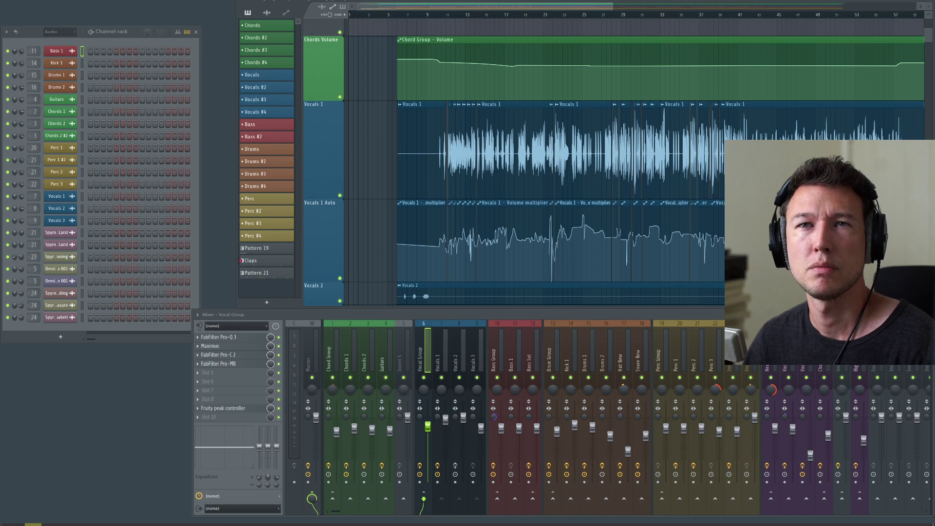
- Close the Dragonfly mixing project without saving its changes
key("alt+F4")
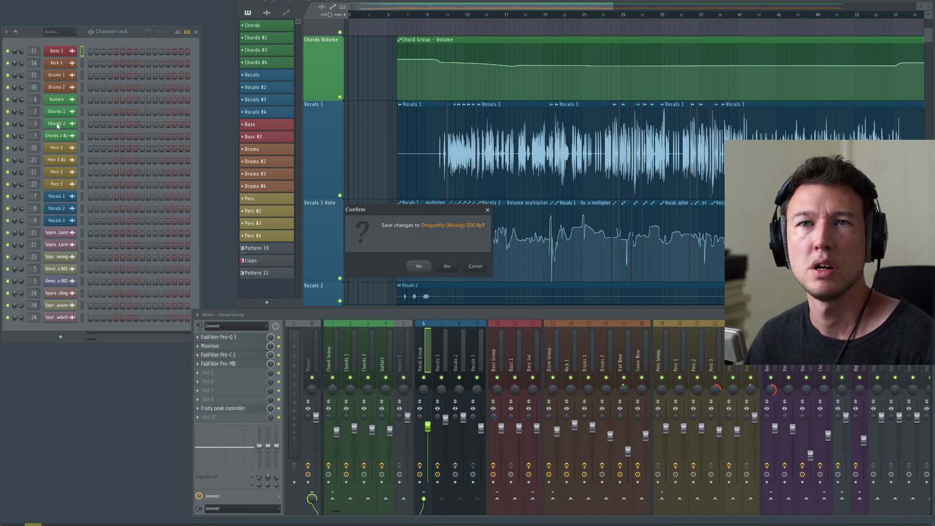
left_click(454, 266)
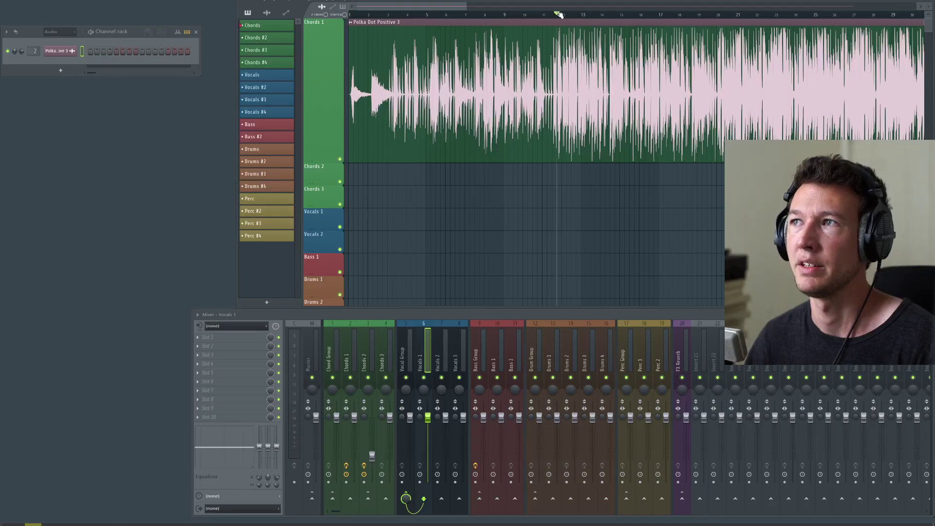
- List the audio clips in the picker and inspect the effect chains on mixer tracks Chords 2 and Chords 1
scroll(559, 14, "down", 2)
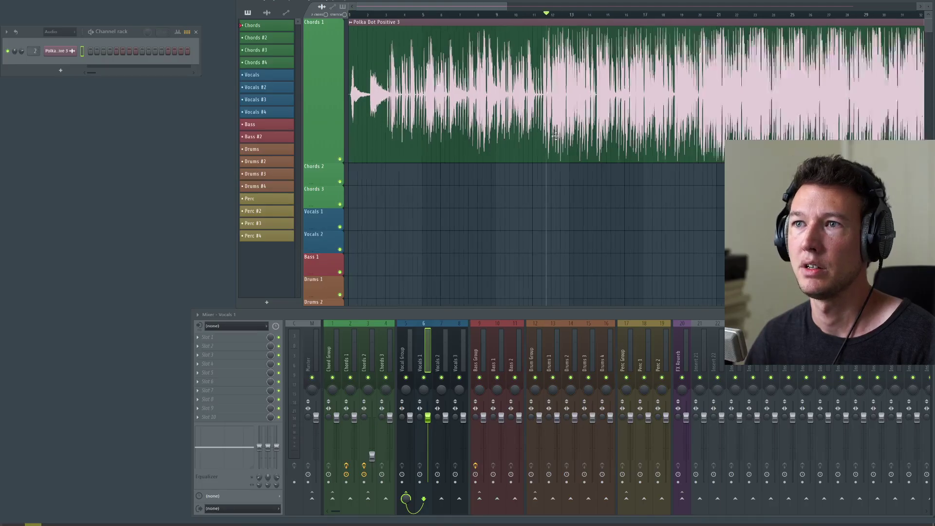
left_click(267, 13)
left_click(361, 350)
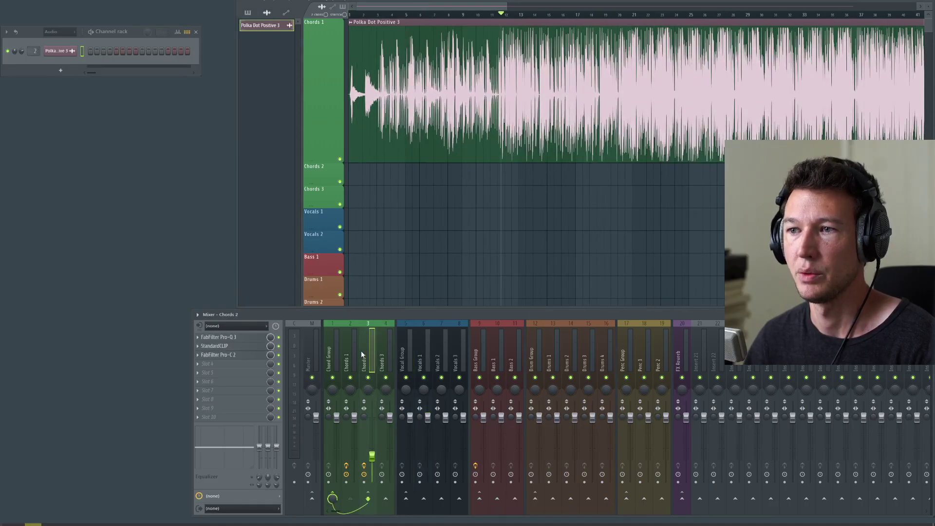
left_click(340, 344)
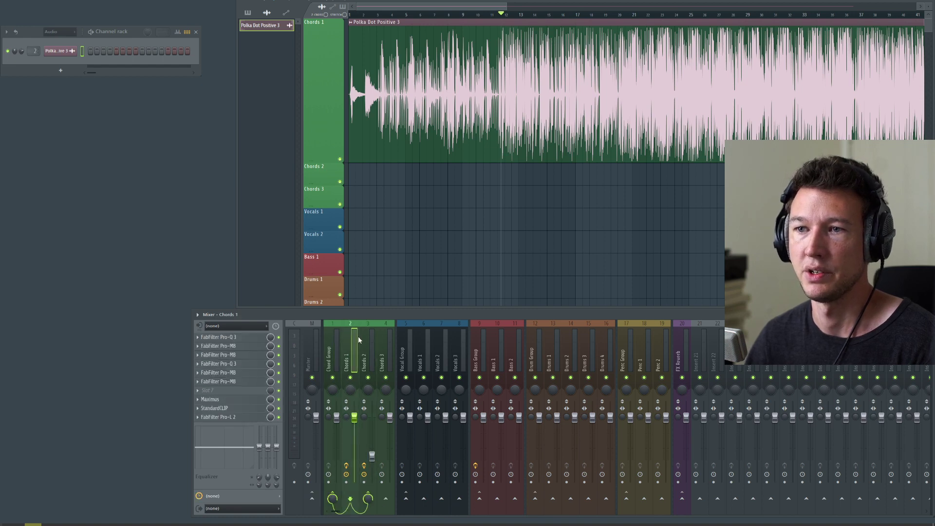
scroll(448, 168, "right", 3)
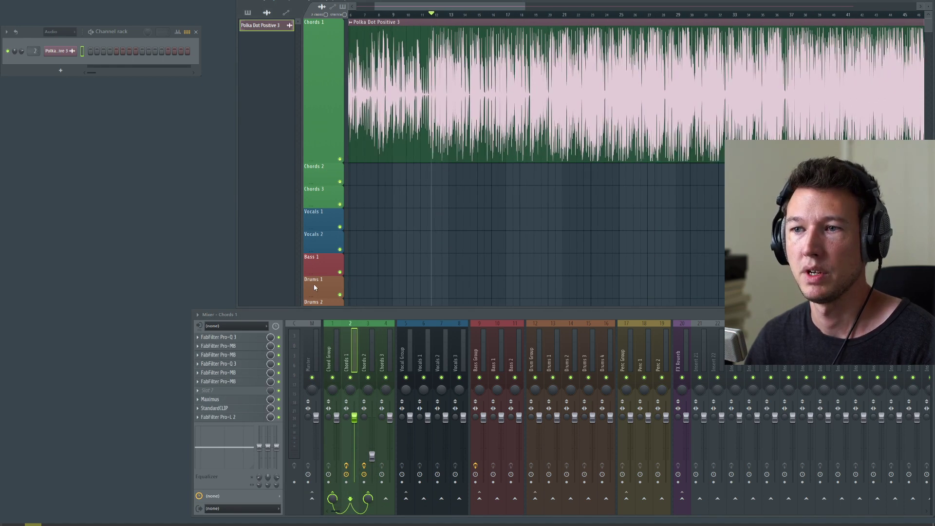
- Audition the Polka Dot Positive 3 clip while moving the mixer so its full width has more room
key("space")
left_click_drag(274, 313, 136, 309)
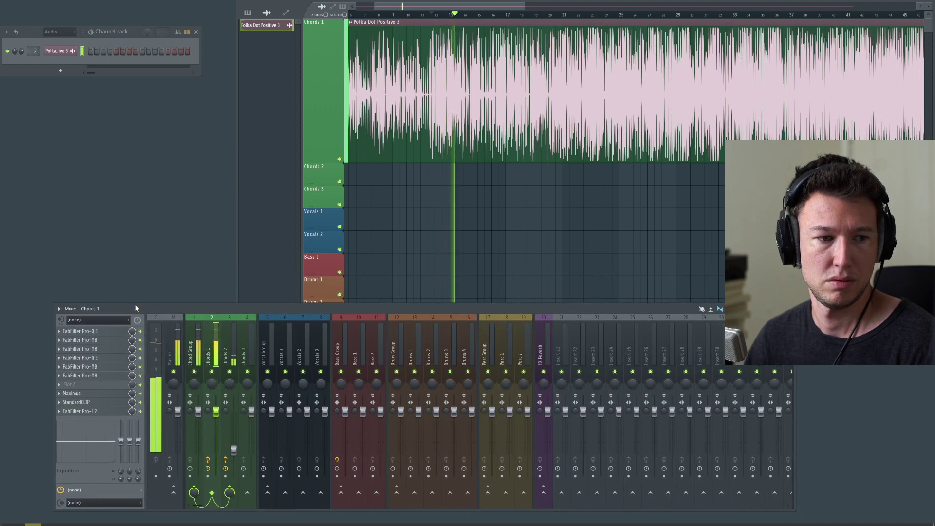
key("space")
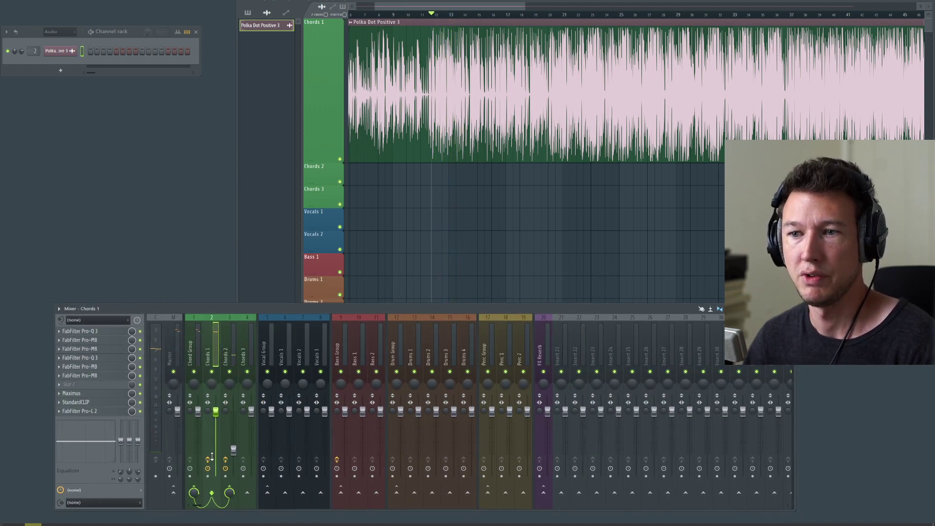
- Bypass all effects on the Chords 1 and Chords 2 mixer tracks and briefly play the clip
left_click(208, 459)
left_click(225, 460)
key("space")
key("space")
- Check the effect slots of Chord Group, Chords 1 and Chords 2, and play the unprocessed clip from about bar 20
left_click(194, 335)
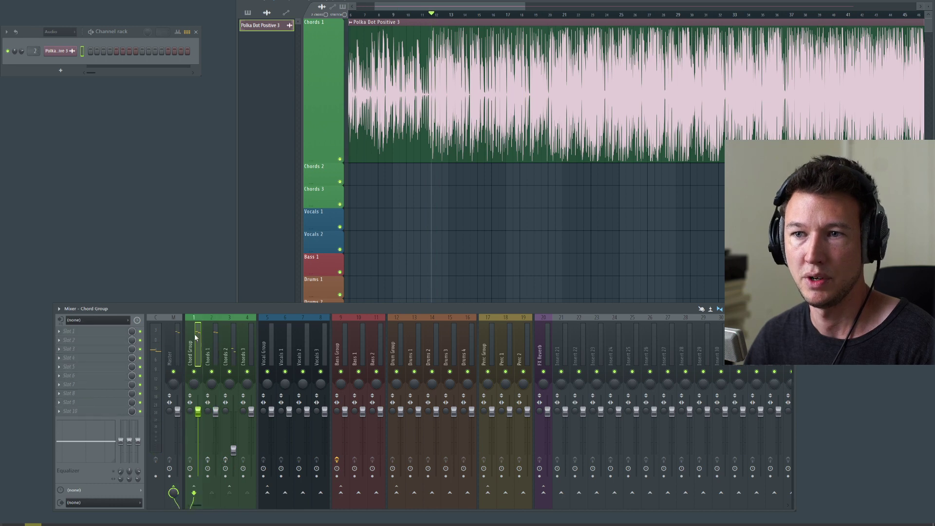
left_click(210, 339)
left_click(238, 345)
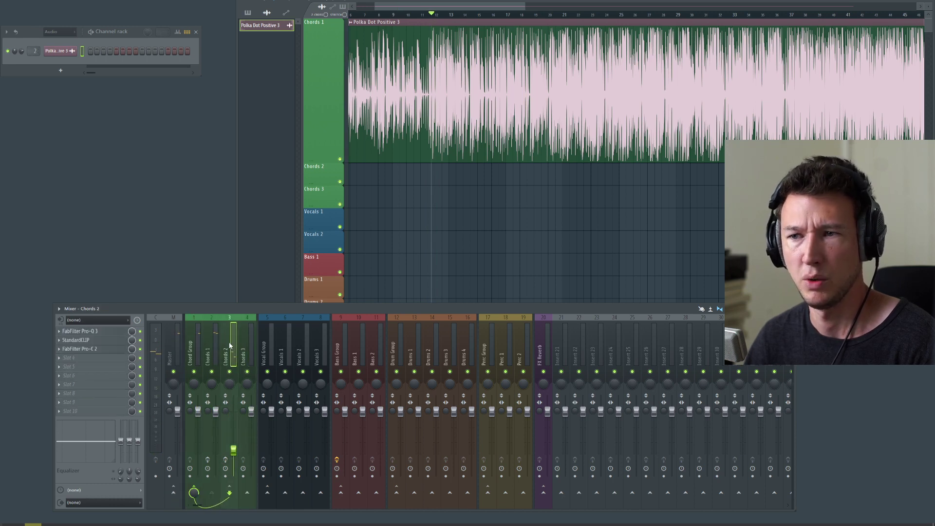
left_click(217, 340)
key("space")
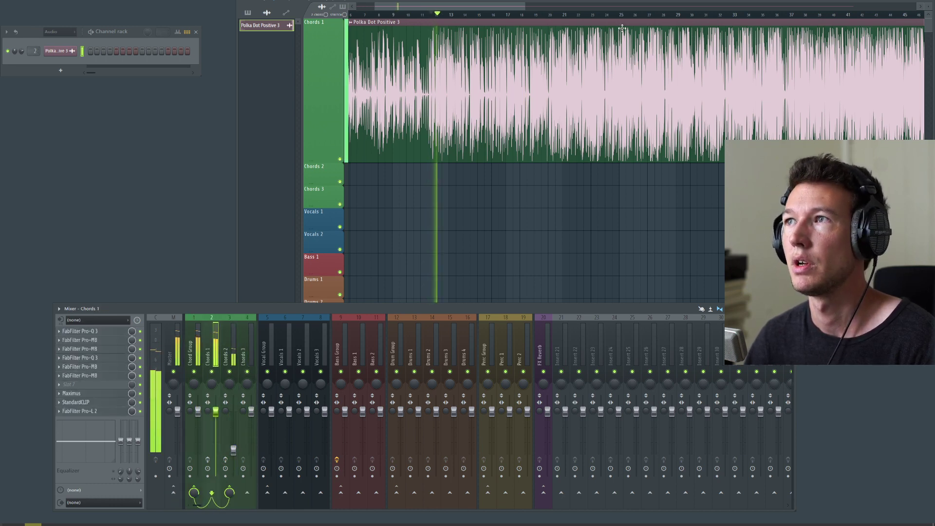
left_click(552, 18)
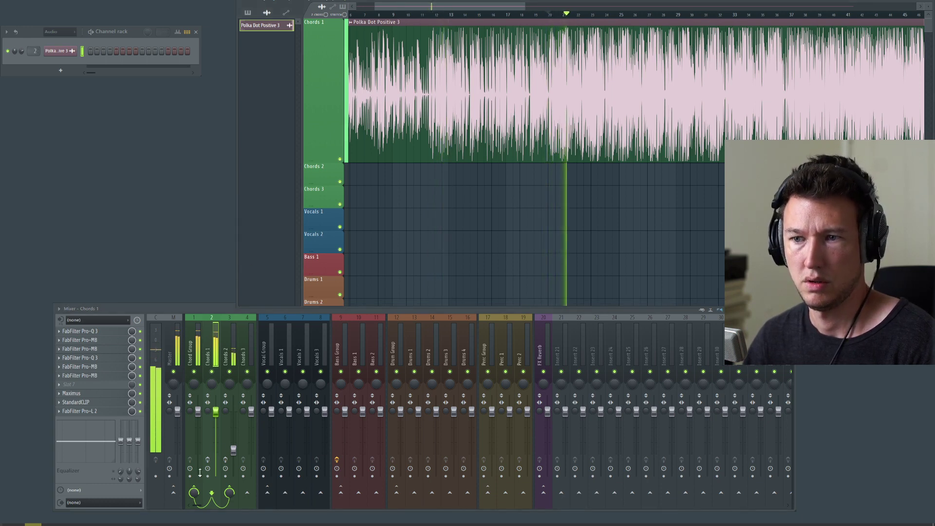
- Enable the effects on Chords 1 and Chords 2 and listen to the processed clip from about bar 20
left_click(208, 460)
left_click(226, 460)
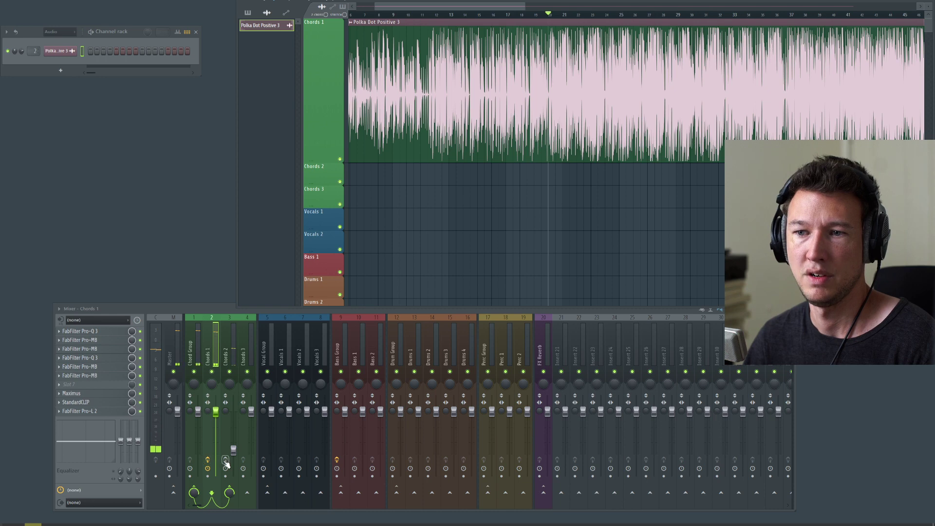
left_click(233, 449)
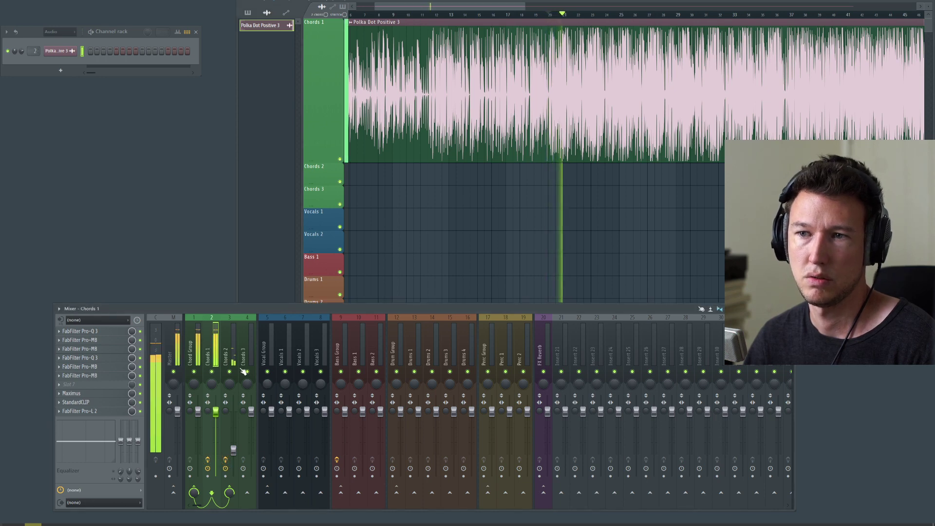
left_click(213, 354)
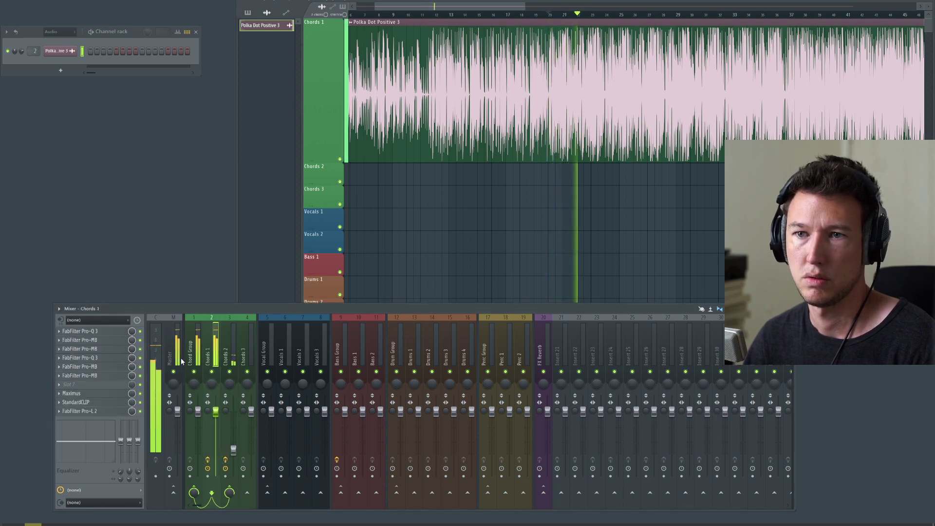
- Bypass the Chords 1 and Chords 2 effects again and replay the same passage for comparison
left_click(208, 460)
left_click(225, 460)
key("space")
key("space")
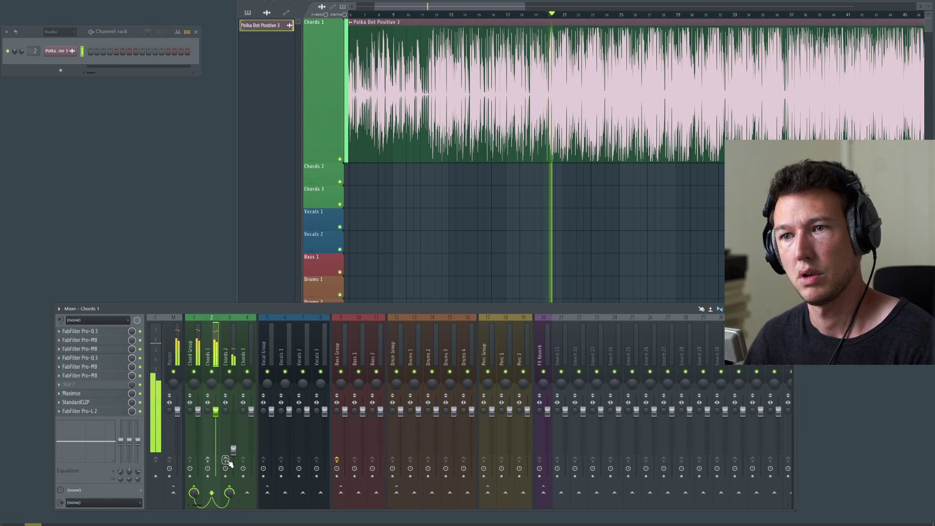
- Re-enable the effects on Chords 2 and Chords 1, replay the passage, and stop playback
left_click(226, 460)
left_click(208, 460)
key("space")
key("space")
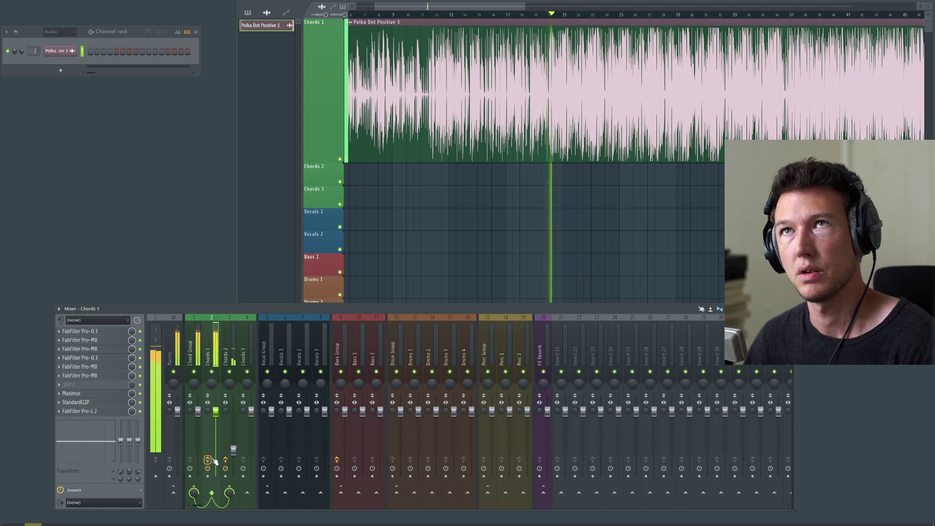
key("space")
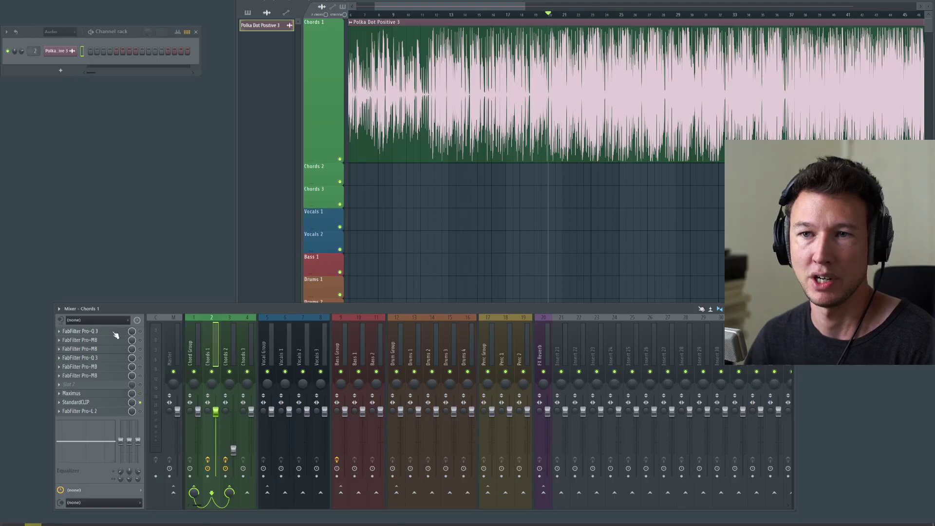
- Open the first FabFilter Pro-MB on Chords 1, move its window off the mixer, and play the clip through it
left_click(116, 336)
left_click(113, 341)
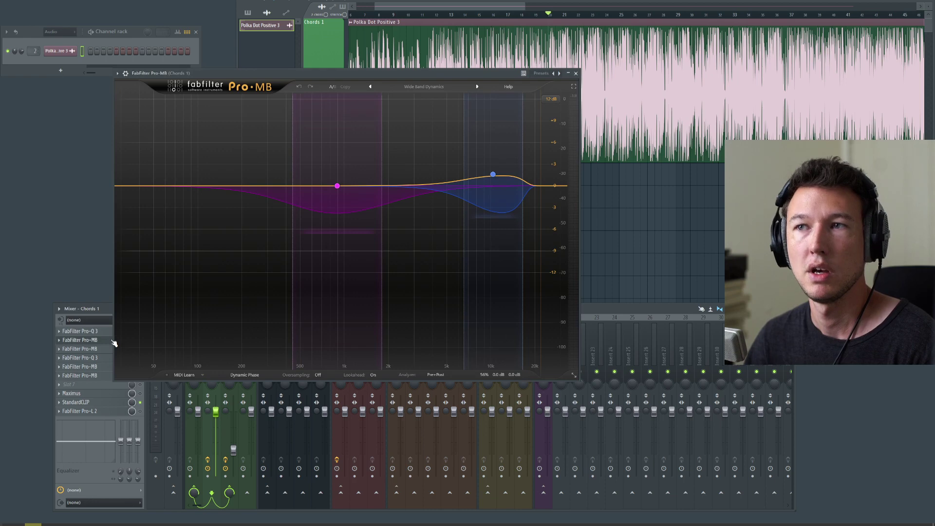
left_click_drag(263, 73, 159, 23)
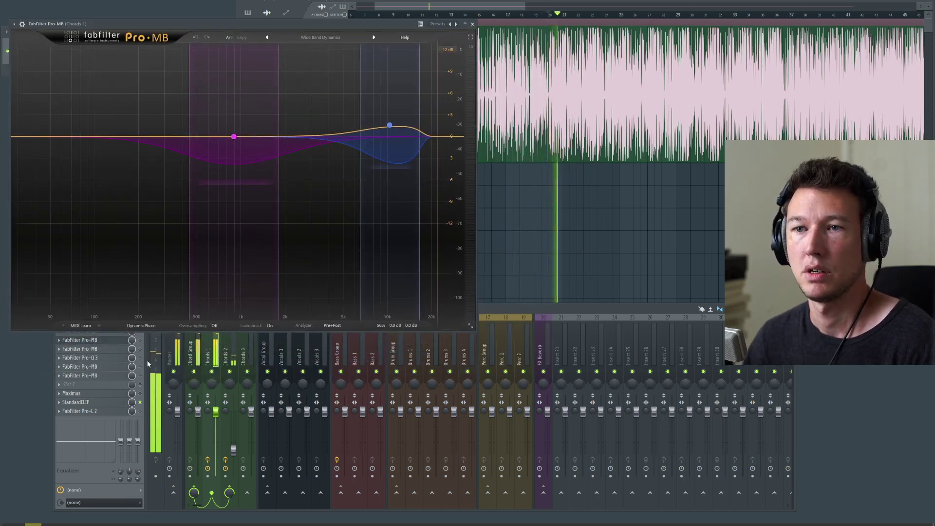
key("space")
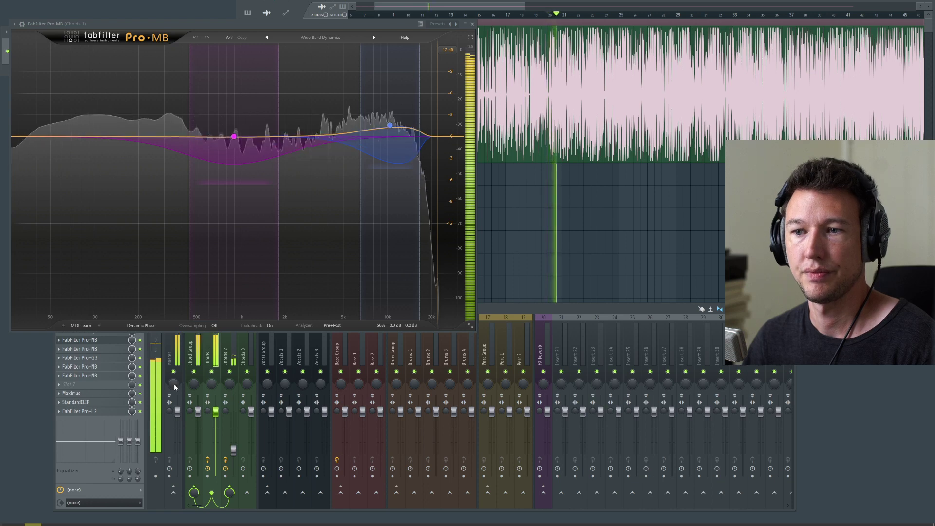
- Open the second FabFilter Pro-MB on Chords 1 beside the first, watch its low-mid band during playback, and close it
left_click(97, 350)
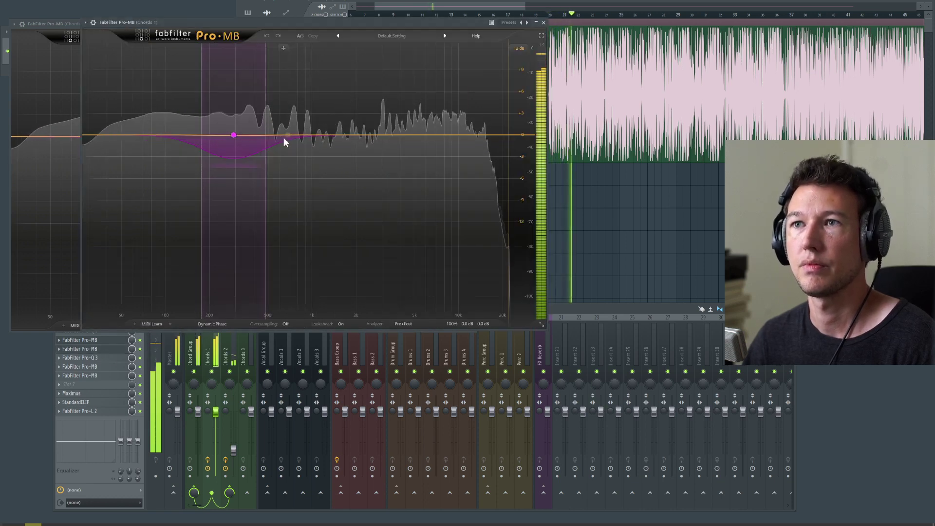
left_click_drag(379, 35, 643, 95)
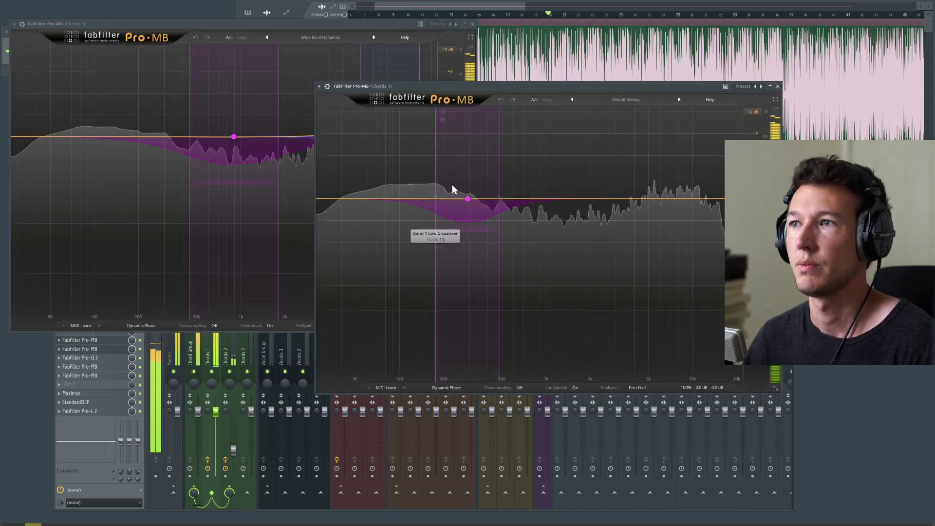
key("space")
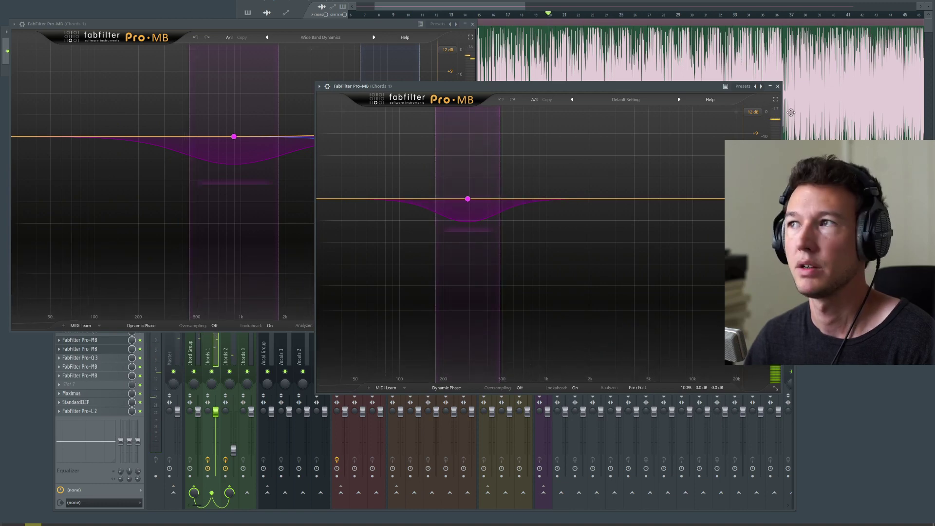
left_click(778, 86)
- Play the clip and solo the midrange band around 1 kHz in the remaining Pro-MB
key("space")
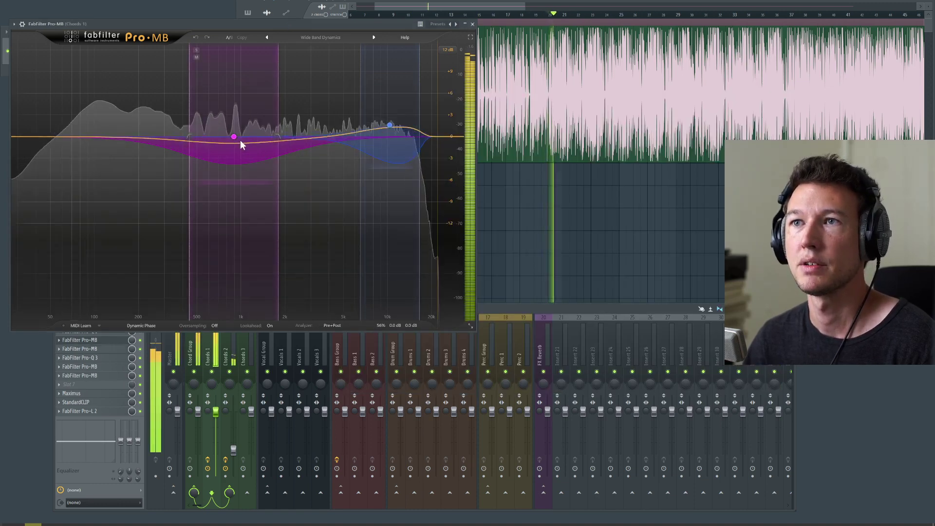
left_click(197, 50)
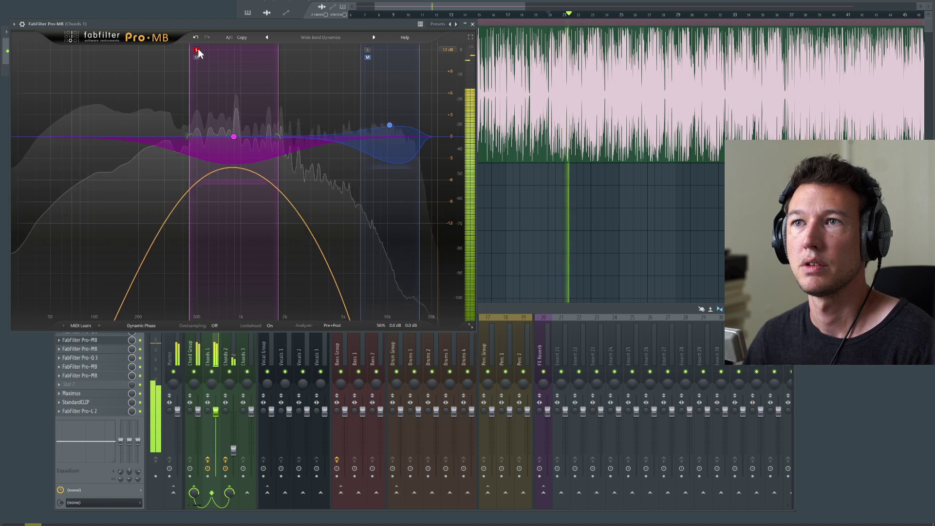
- Unsolo the midrange band, open the Pro-MB with the EDM Master Part 1 of 3 preset on Chords 1, and close the earlier one
left_click(197, 50)
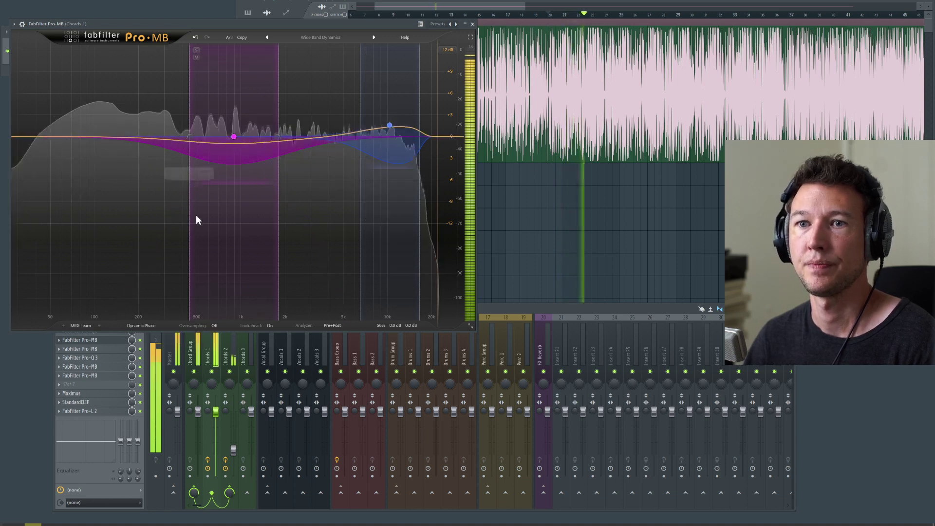
left_click(101, 373)
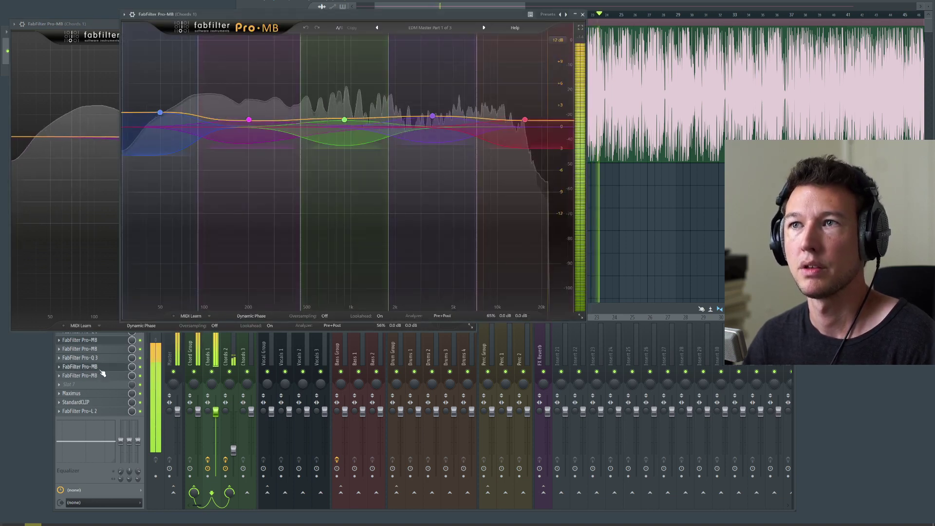
left_click_drag(426, 11, 449, 70)
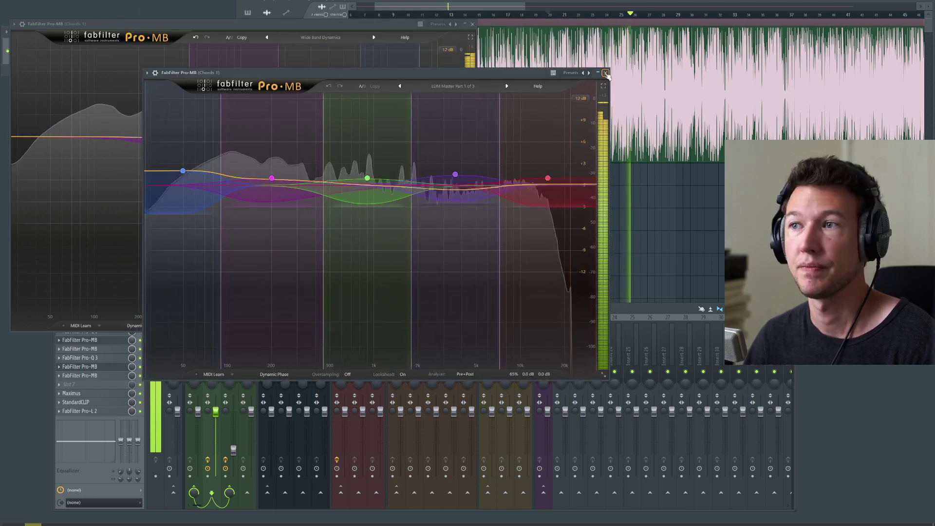
left_click(467, 25)
left_click_drag(518, 73, 499, 61)
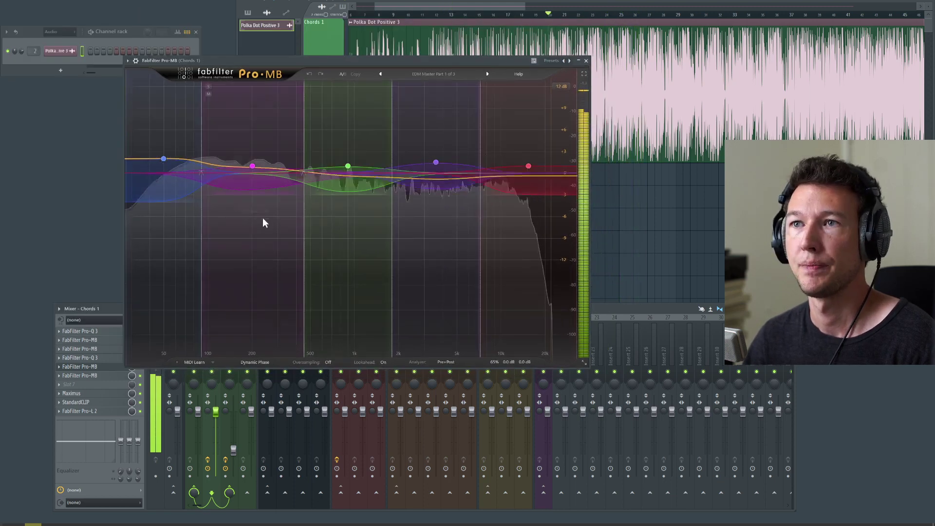
left_click_drag(250, 60, 224, 76)
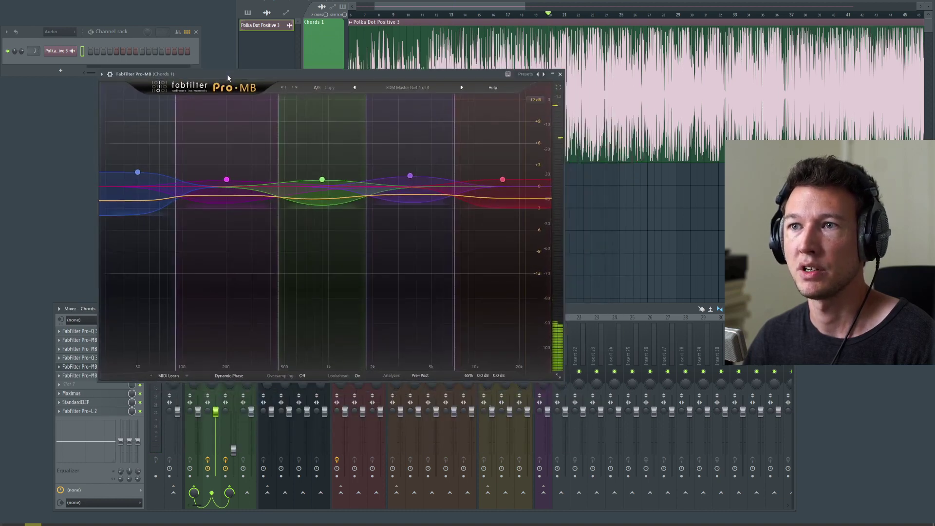
- Play the clip with the low-mid band soloed in the EDM Master Pro-MB, turn the solo off, and close the plugin
left_click(230, 186)
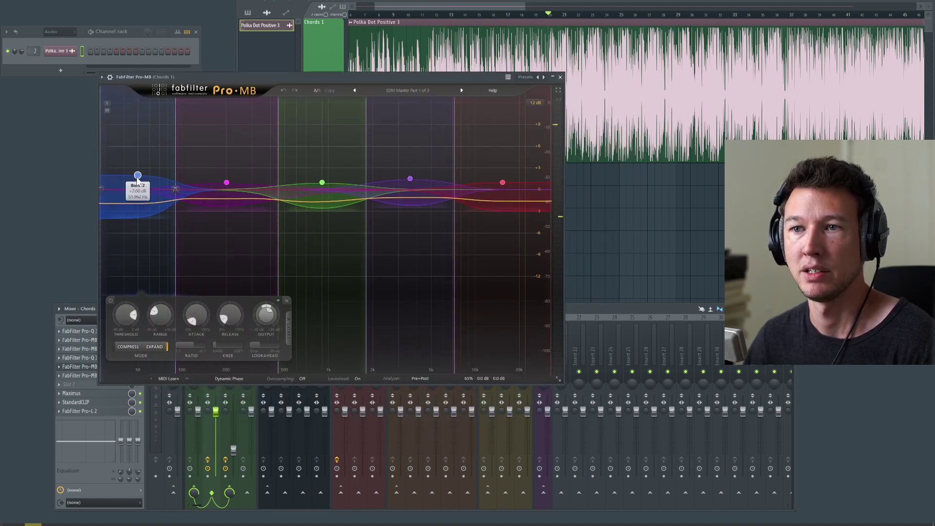
key("space")
left_click(183, 103)
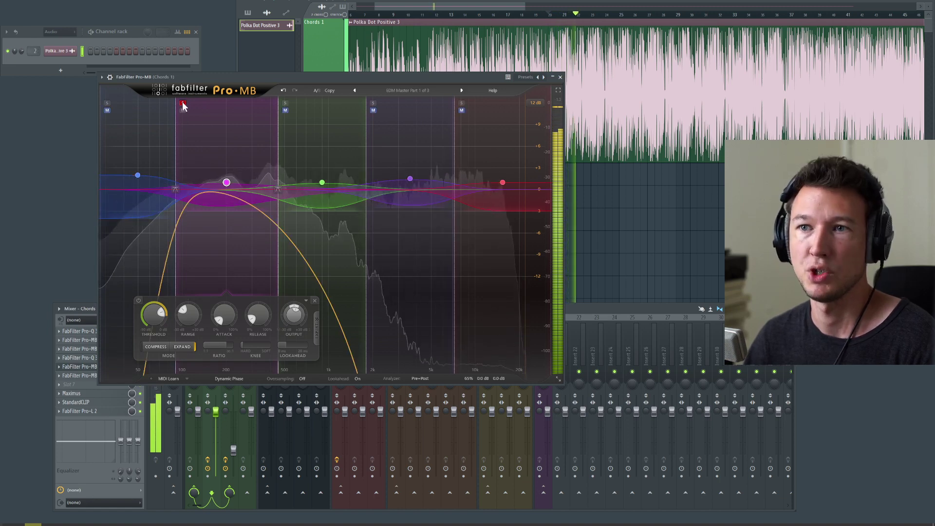
left_click(183, 103)
left_click(561, 77)
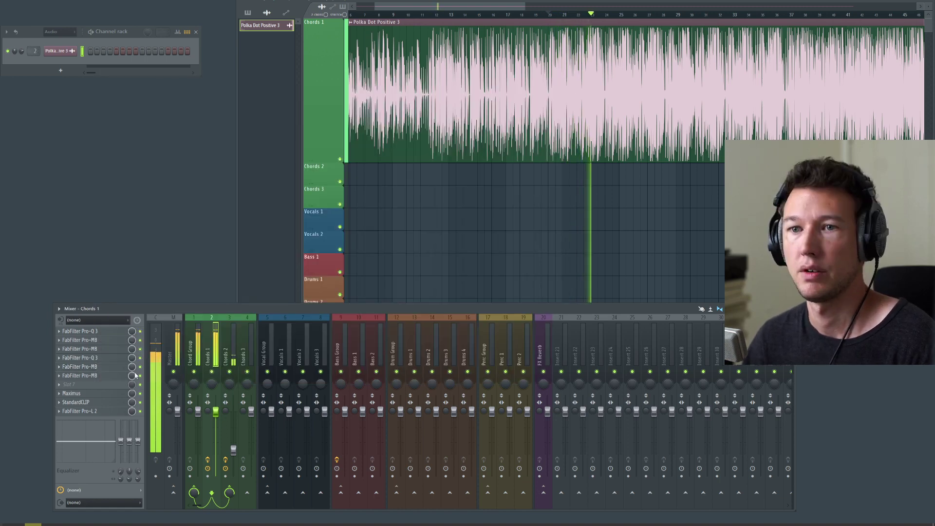
- Open Maximus on Chords 1, enlarge its window, and place it over the mixer
left_click(237, 346)
left_click(218, 338)
left_click(103, 394)
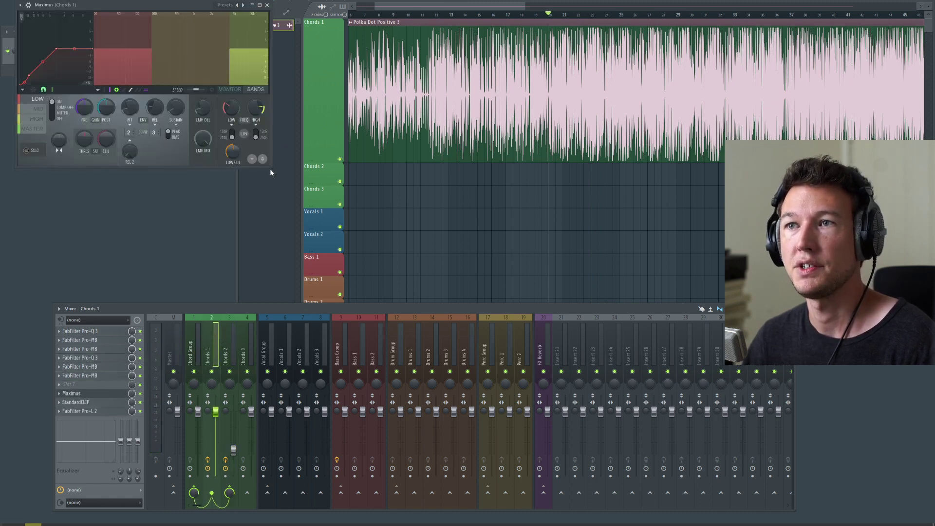
left_click_drag(269, 167, 581, 354)
left_click_drag(146, 5, 215, 60)
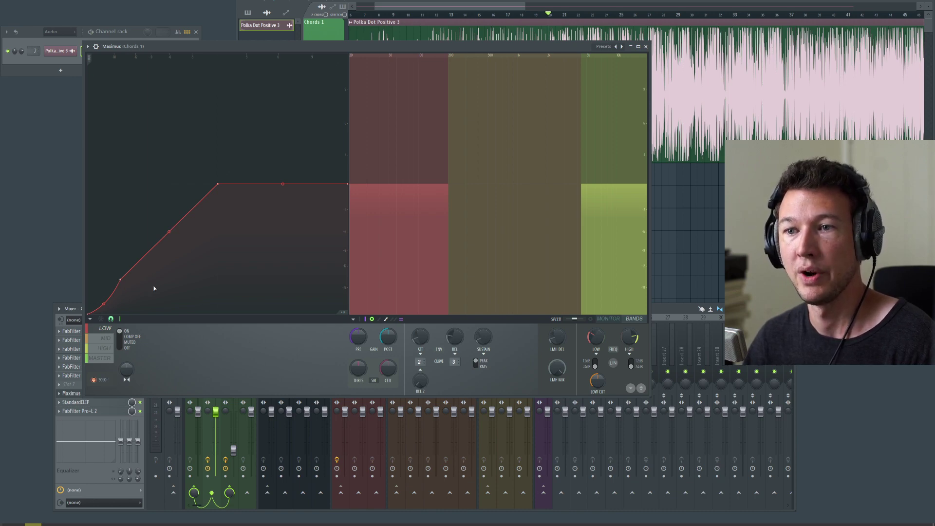
- Play the soloed low band in Maximus with its compression off and on again, unsolo it, and close the plugin
key("space")
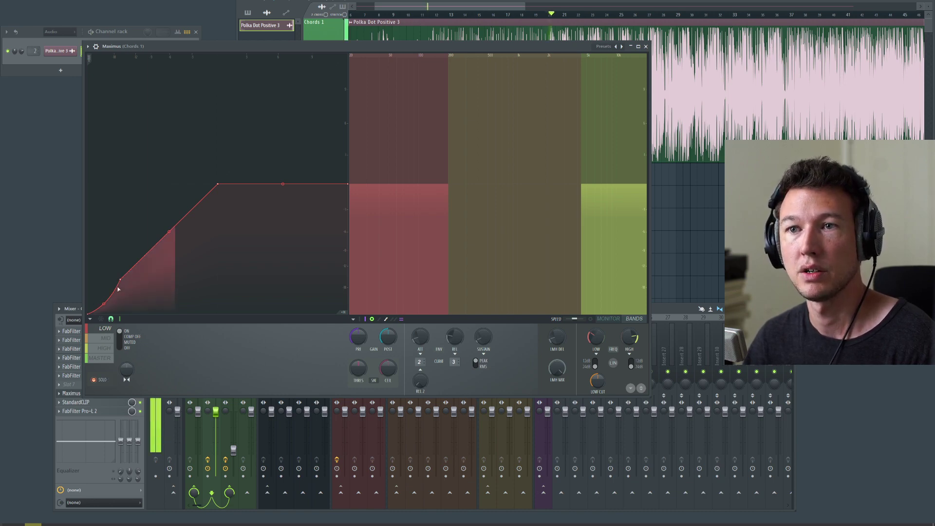
left_click(132, 341)
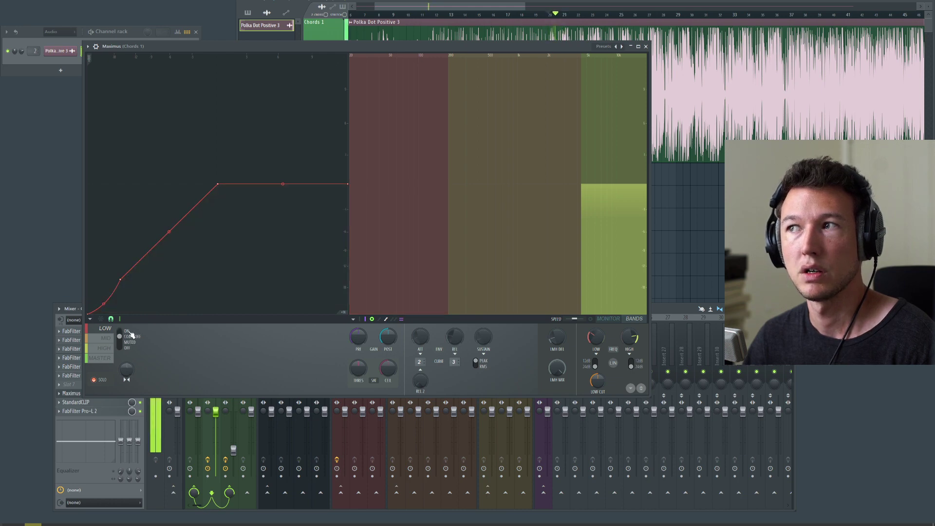
left_click(131, 335)
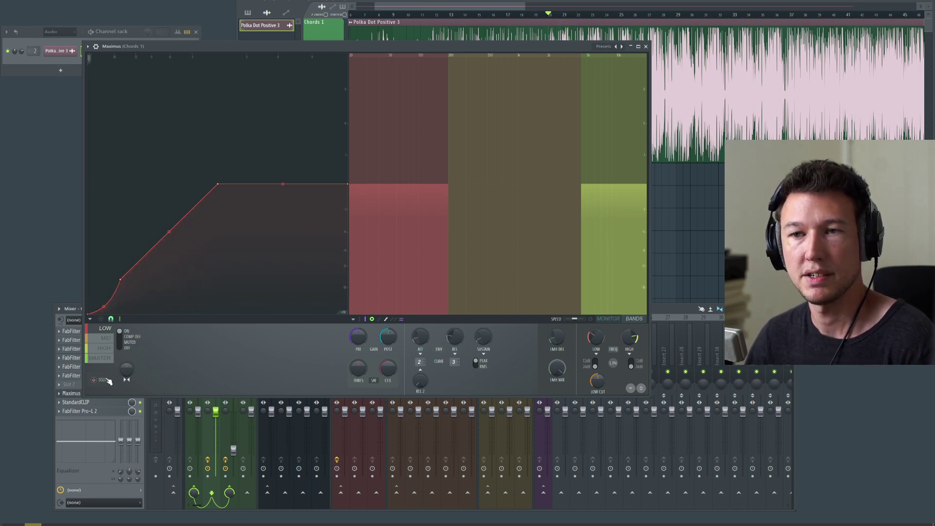
left_click(646, 47)
- Open FabFilter Pro-Q 3 on the Chords 2 mixer track and play the clip through its low-cut filter
left_click(230, 339)
key("space")
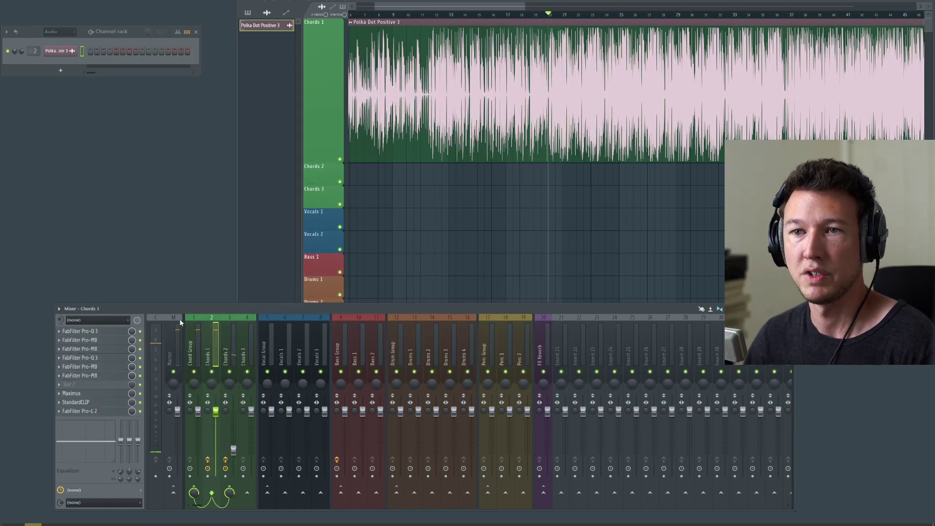
left_click_drag(219, 306, 216, 299)
left_click(224, 325)
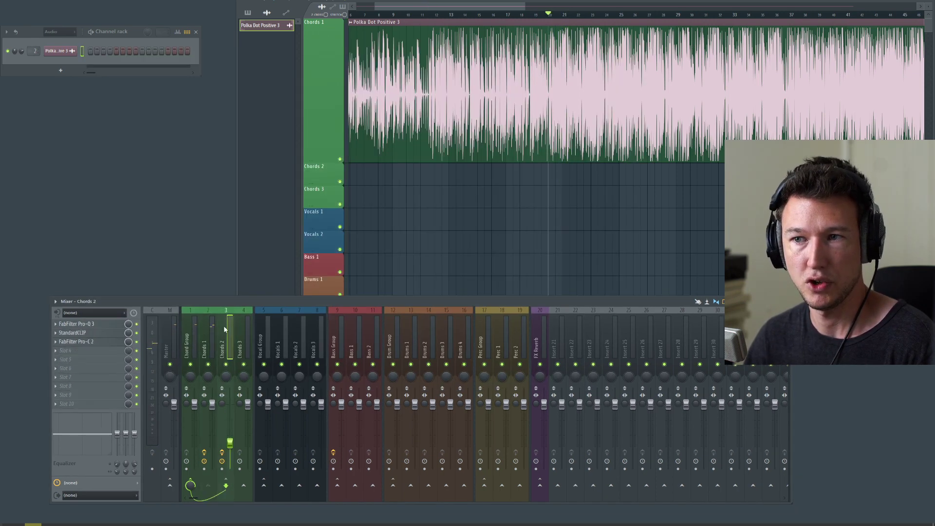
left_click(96, 325)
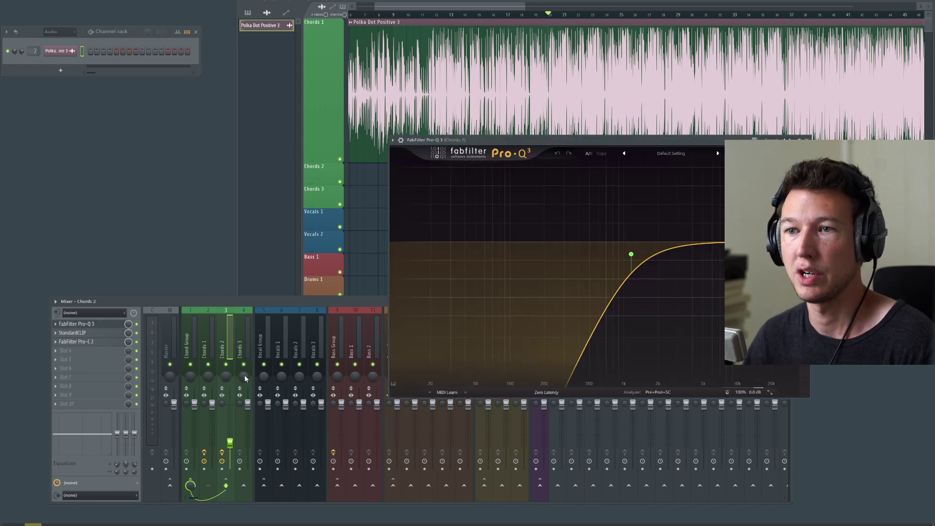
key("space")
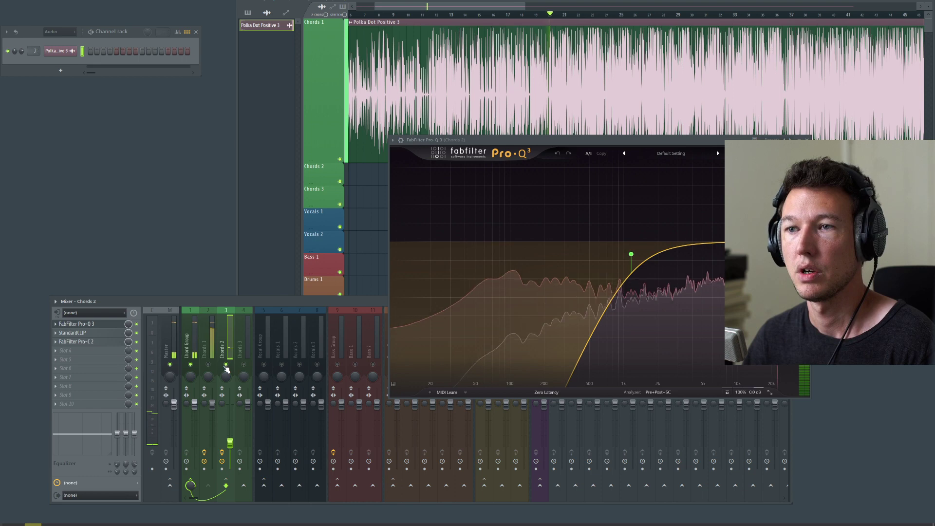
- Open StandardCLIP on Chords 2, place it beside Pro-Q 3, and watch its hard clipping during repeated playback
left_click(73, 332)
left_click_drag(619, 95, 172, 125)
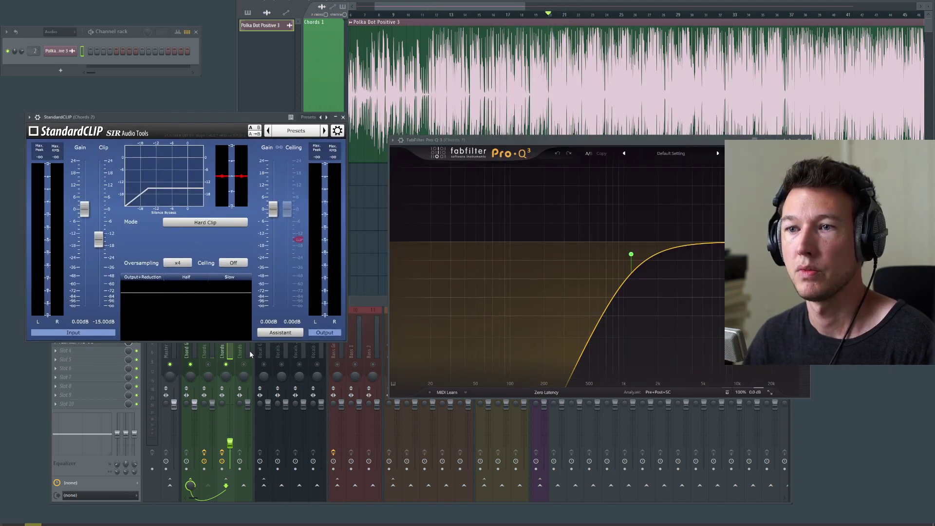
left_click_drag(229, 117, 240, 38)
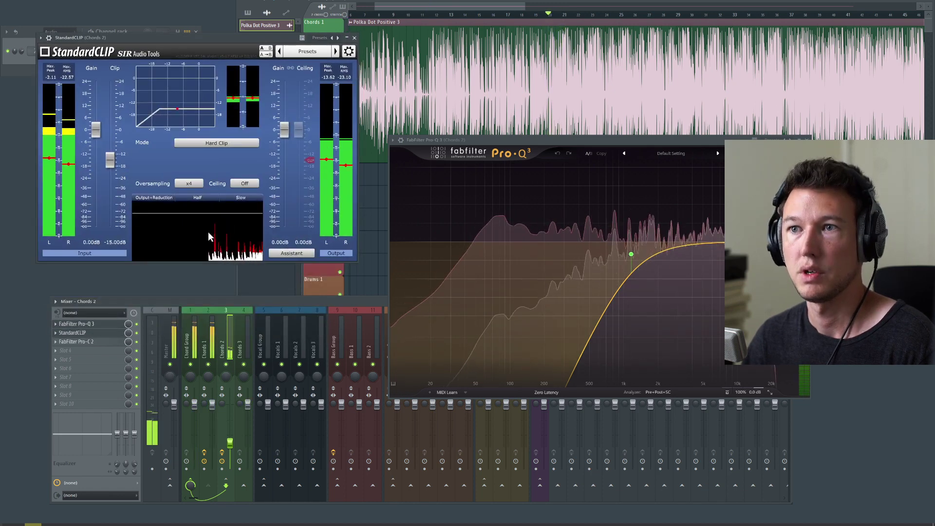
key("space")
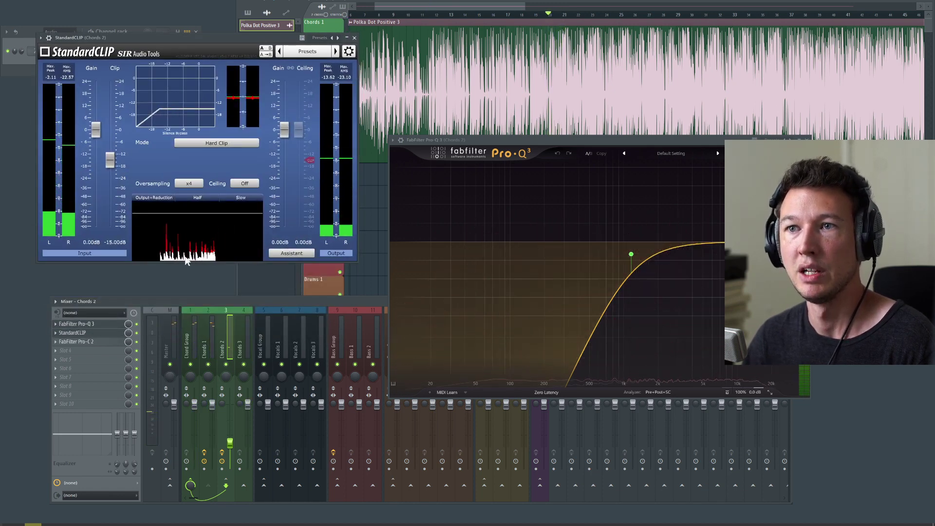
key("space")
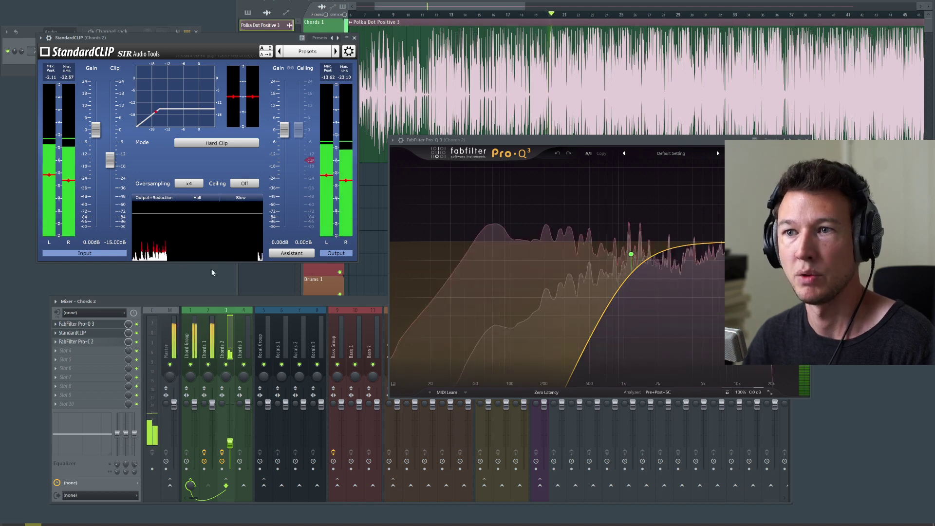
- Open FabFilter Pro-C 2 on Chords 2, watch its gain reduction during playback, and close it along with StandardCLIP
left_click(92, 345)
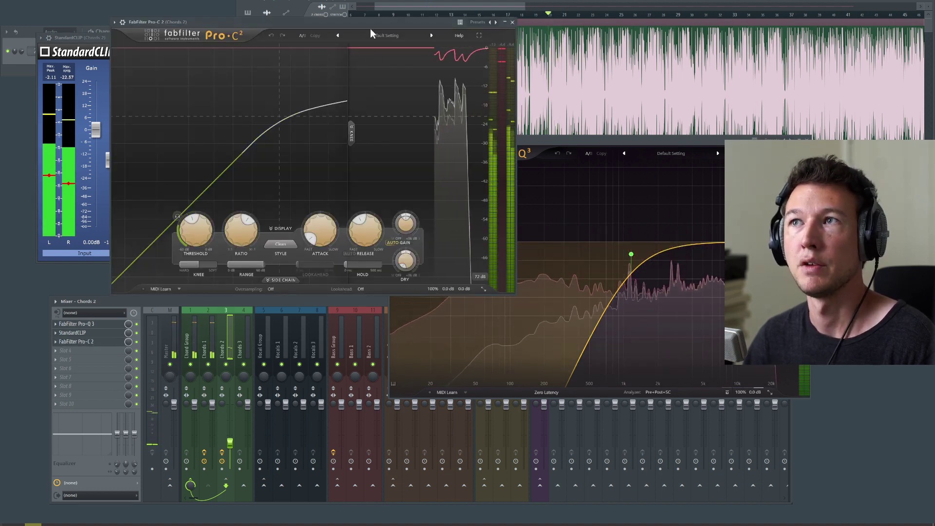
left_click_drag(271, 26, 208, 121)
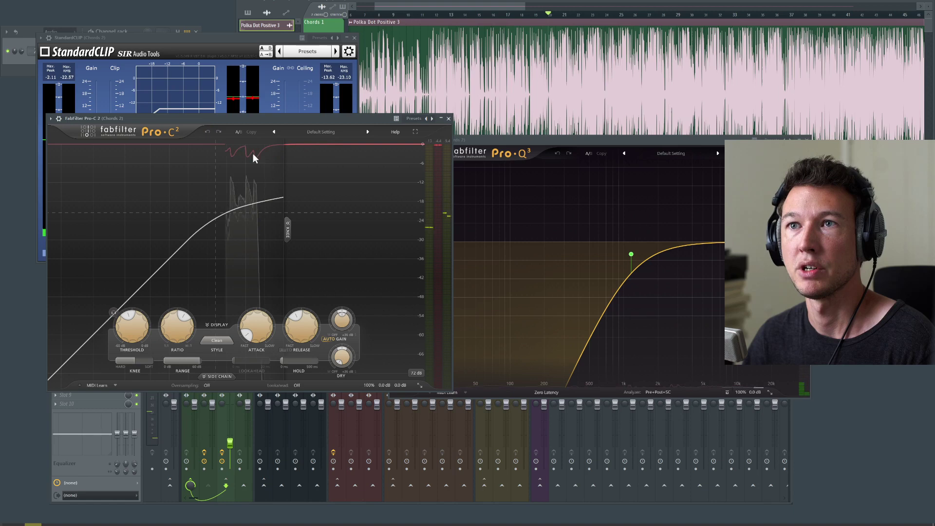
left_click(448, 118)
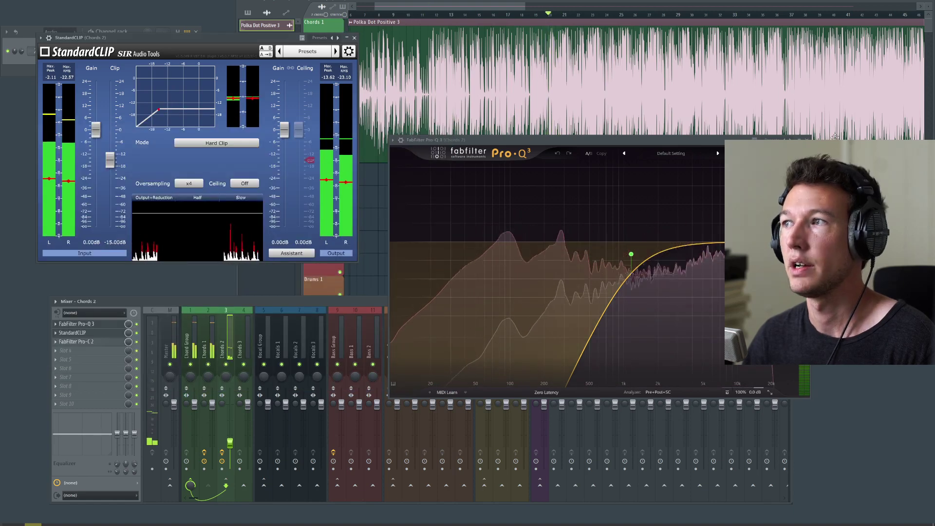
left_click(354, 38)
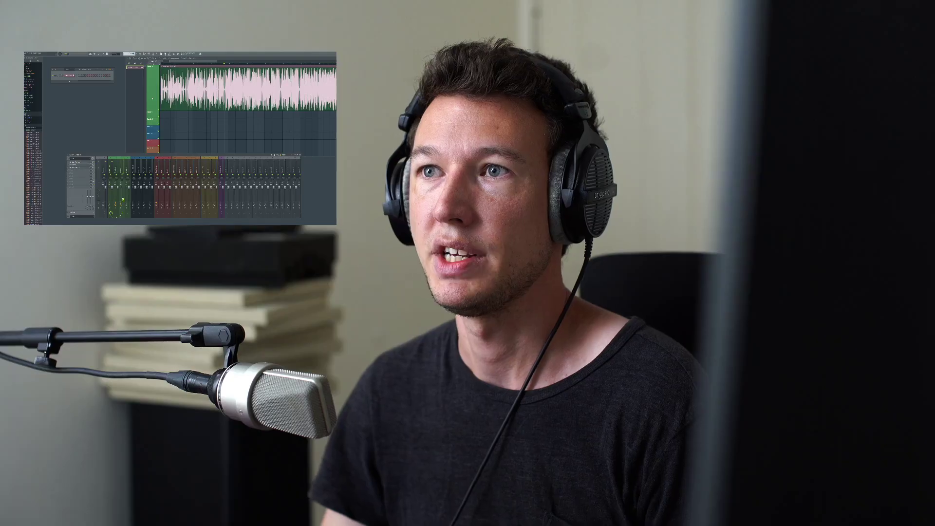
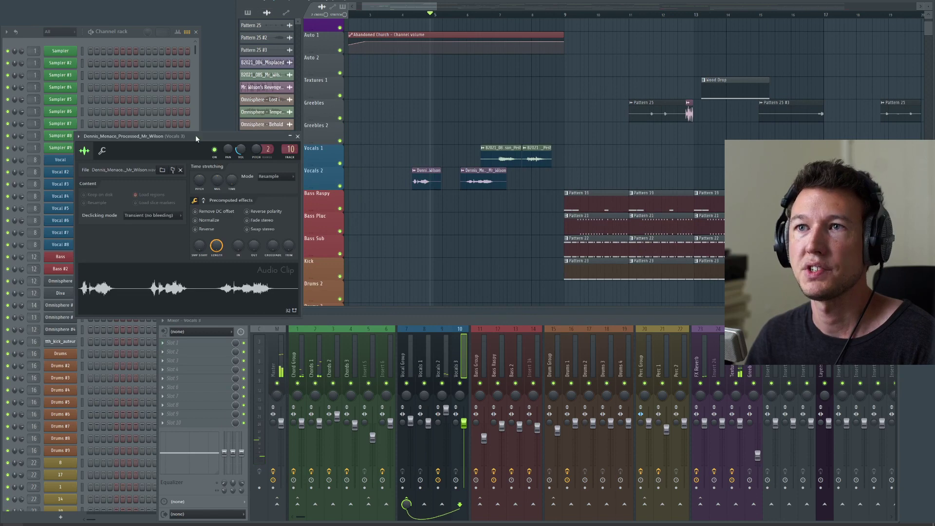
- Move the vocal sample's window clear of the playlist, play the Vocals 1 and Vocals 2 playlist tracks in solo, and unsolo them
left_click_drag(194, 134, 255, 129)
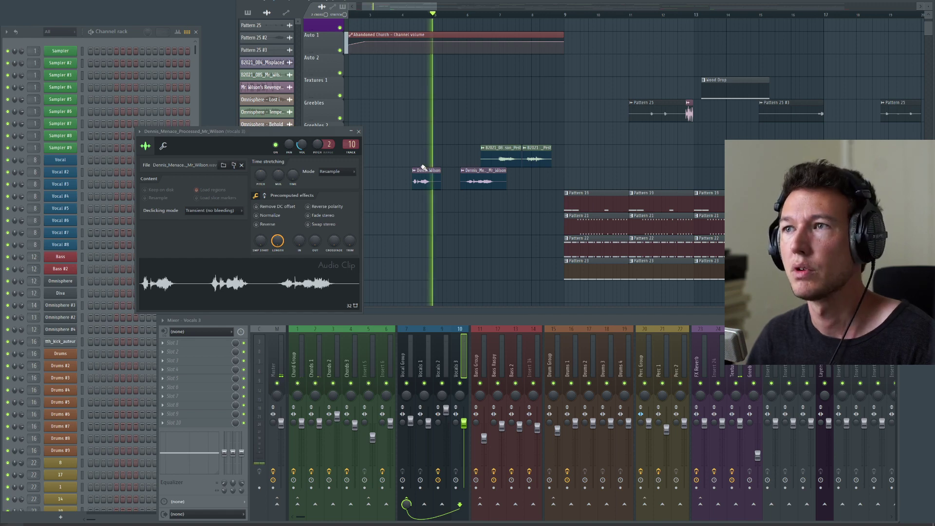
left_click_drag(328, 128, 306, 98)
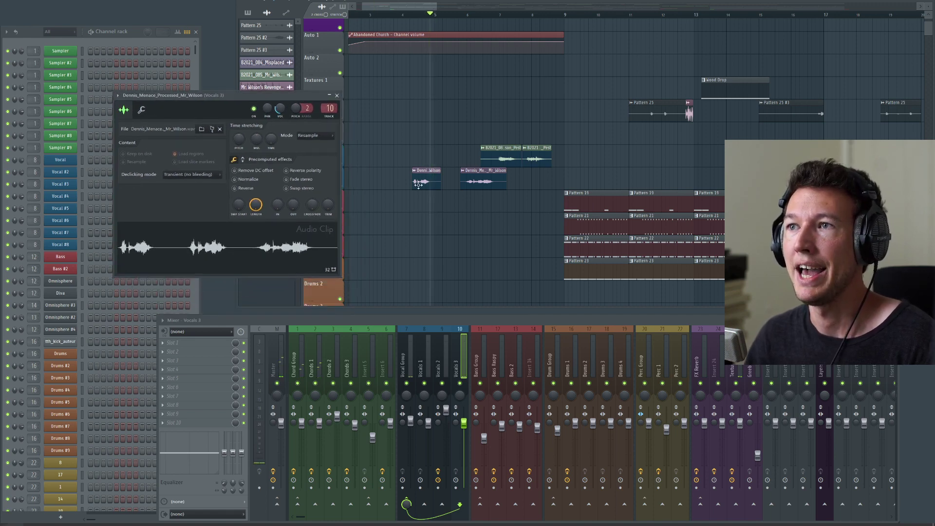
left_click_drag(315, 100, 260, 84)
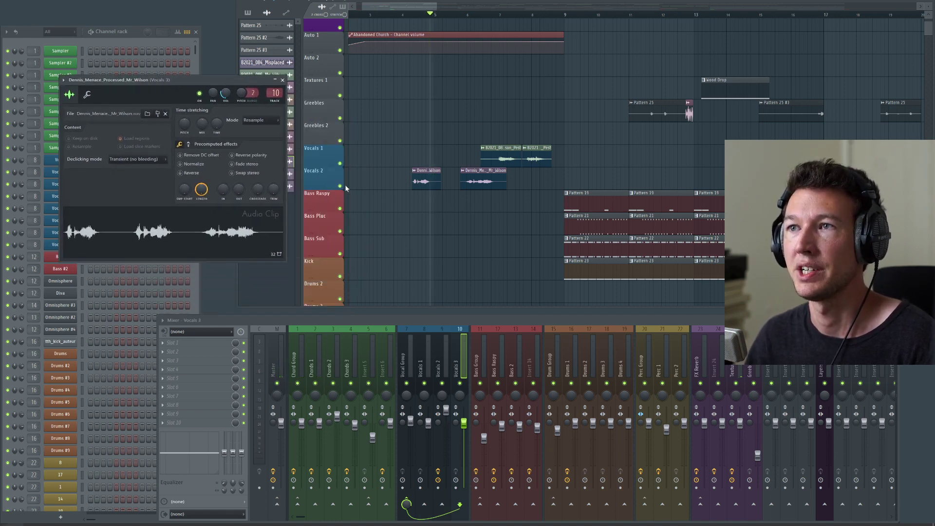
left_click(340, 163, "ctrl")
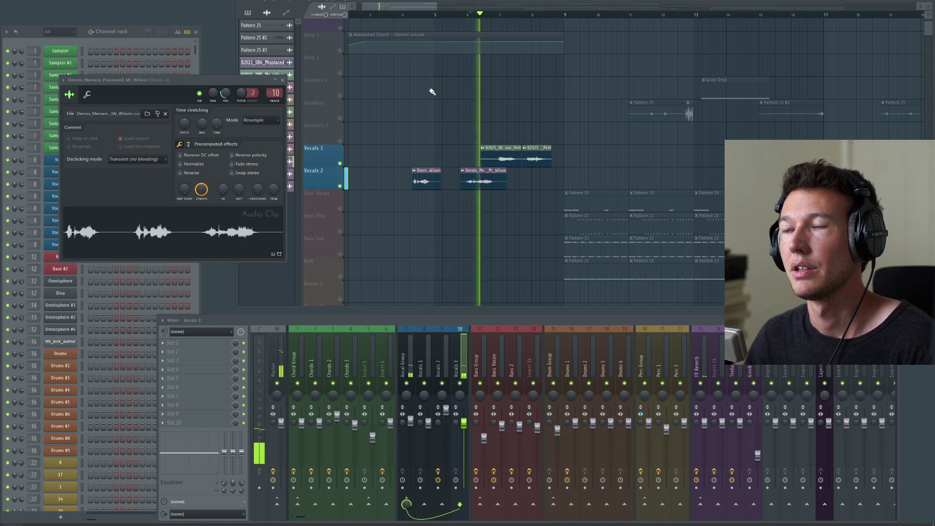
right_click(340, 164)
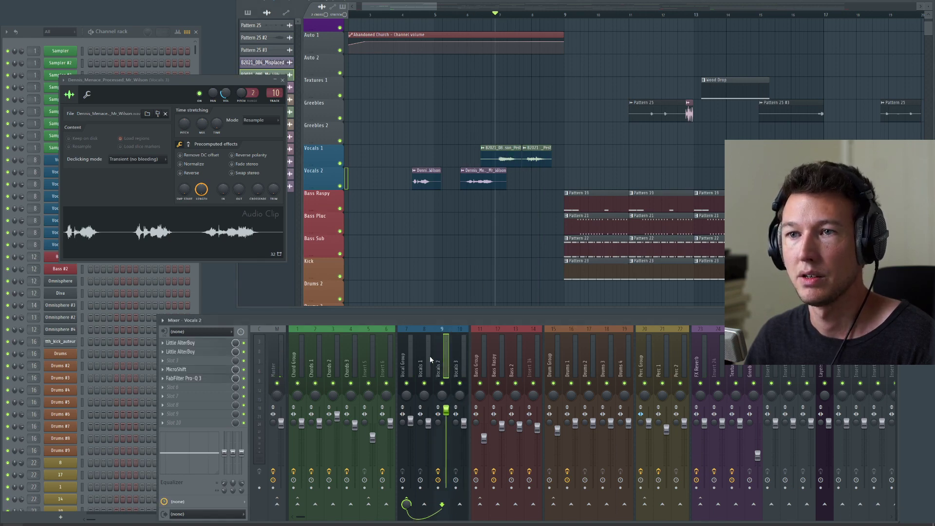
- Play the passage from about bar 7 with the Vocals 2 effects bypassed, re-enable them, and replay it for comparison
key("space")
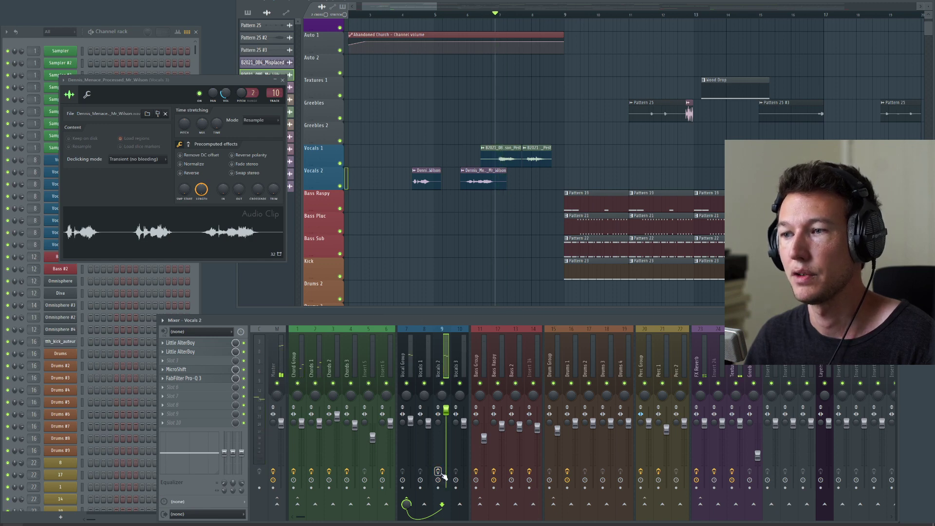
key("space")
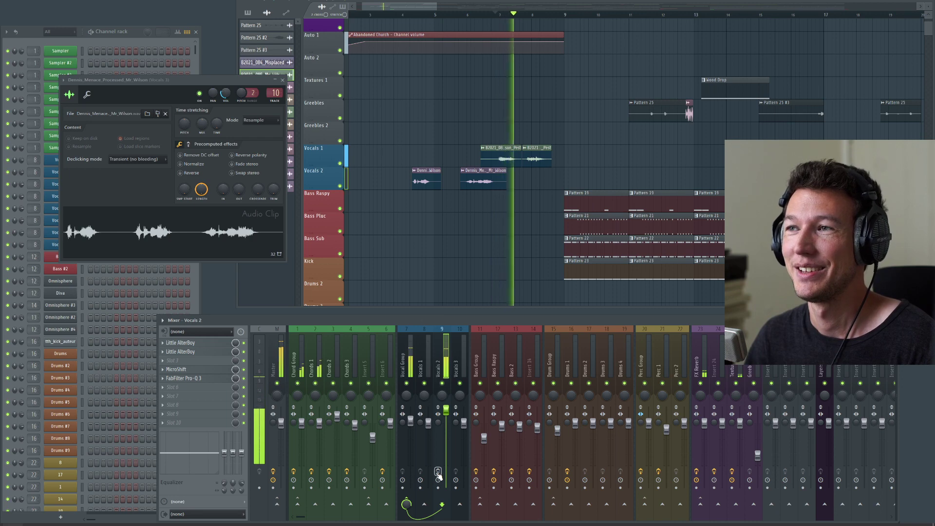
key("space")
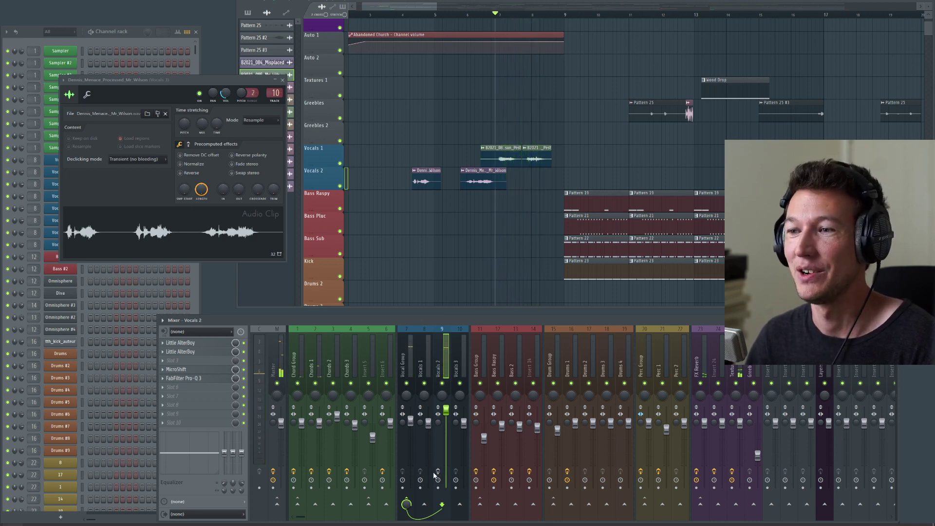
key("space")
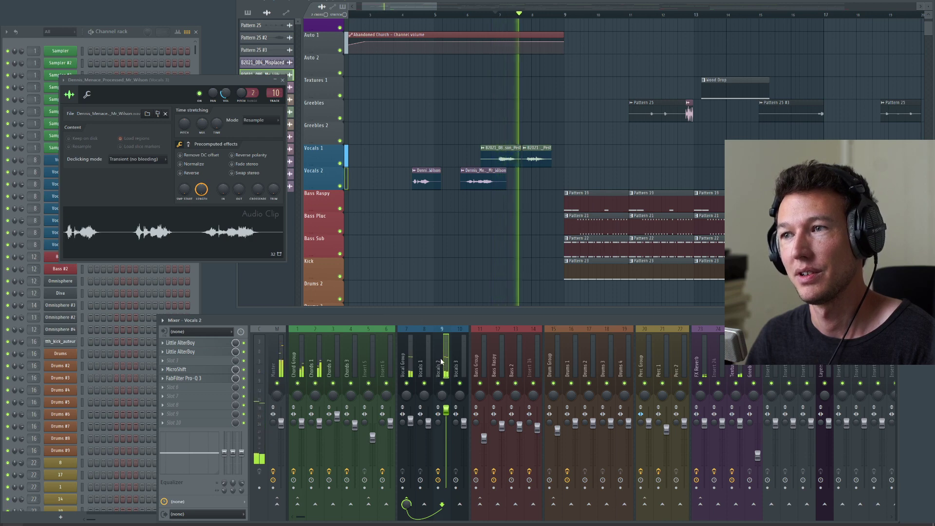
- Open both Little AlterBoy instances on Vocals 2, close the vocal sample's window, and arrange the two plugins for viewing together
left_click(199, 343)
left_click_drag(153, 92, 127, 113)
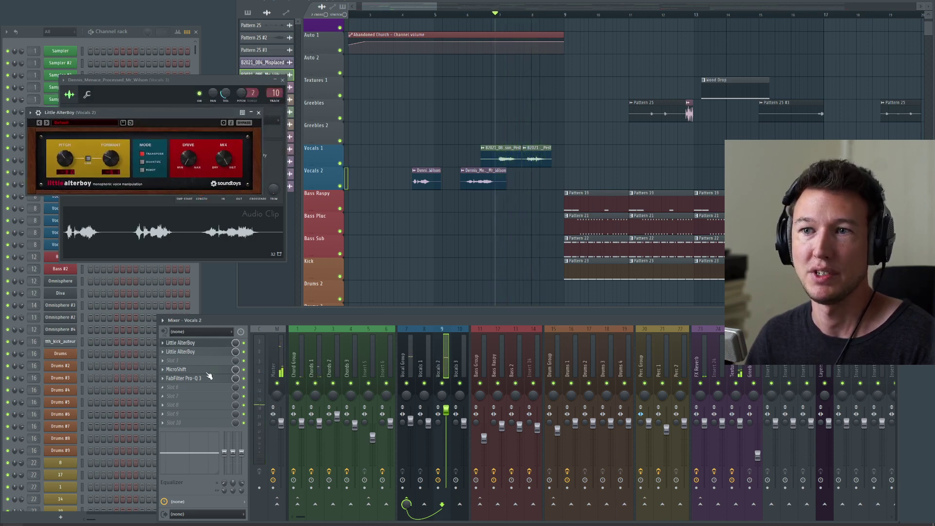
left_click(201, 352)
left_click_drag(211, 51, 353, 168)
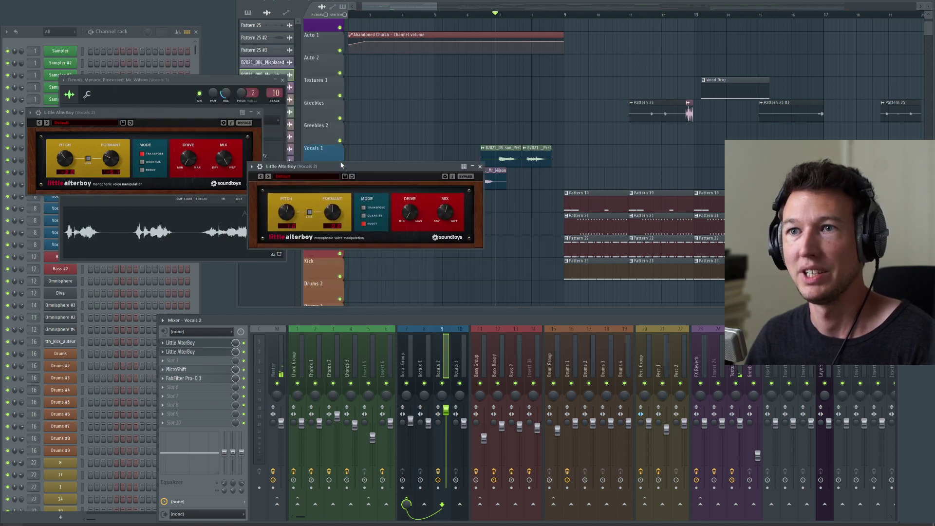
left_click(283, 81)
left_click_drag(177, 115, 224, 62)
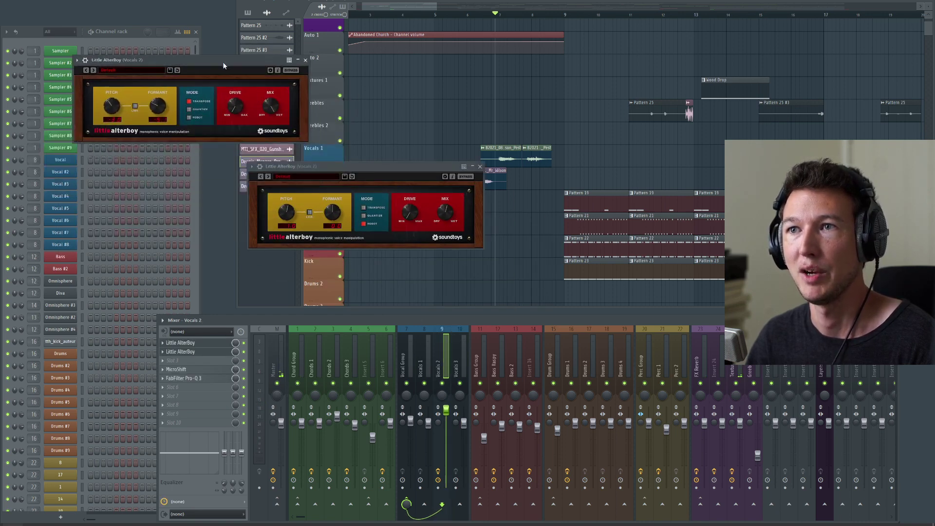
left_click_drag(353, 169, 344, 151)
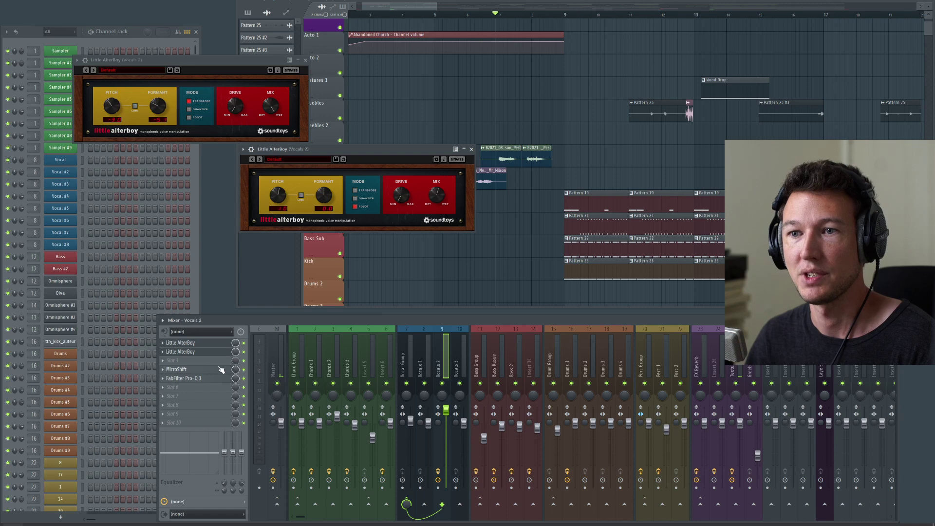
- Open MicroShift on Vocals 2 and place it directly below the first Little AlterBoy
left_click(201, 371)
left_click_drag(198, 76, 230, 188)
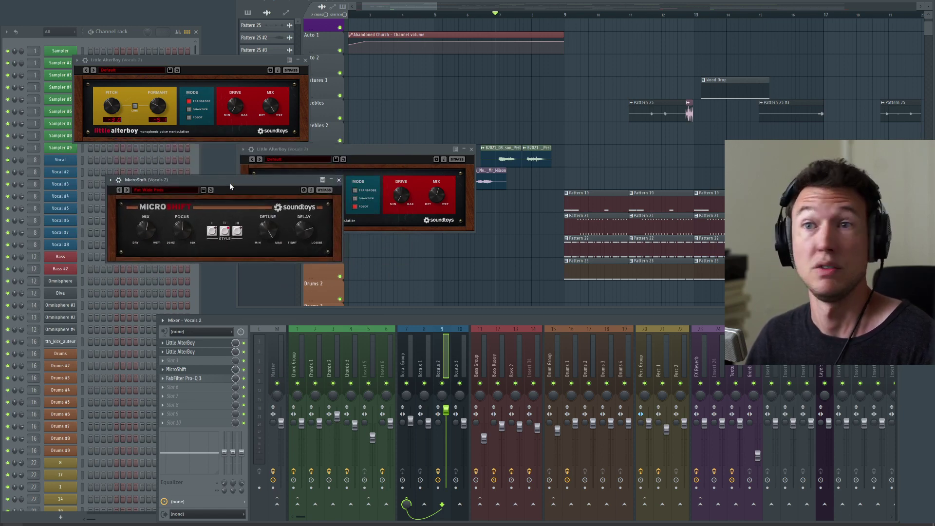
left_click_drag(230, 183, 228, 183)
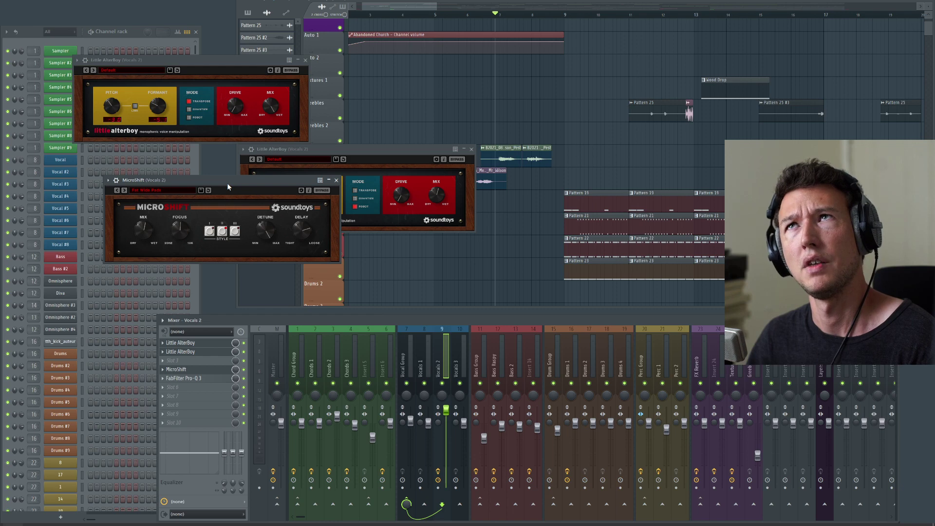
left_click_drag(227, 183, 204, 148)
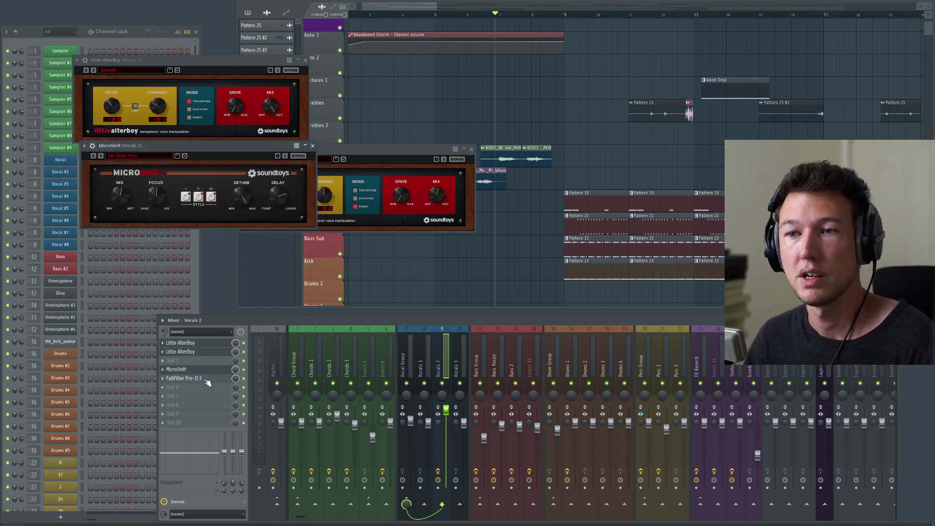
- Open FabFilter Pro-Q 3 on Vocals 2 and audition its 140 Hz boost in isolation during playback
left_click(206, 380)
left_click_drag(210, 21, 277, 135)
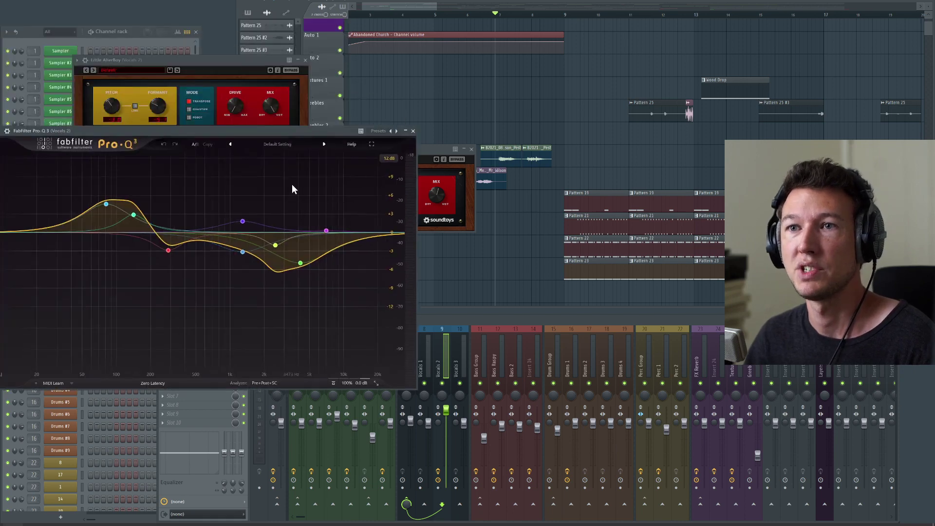
left_click_drag(211, 127, 259, 132)
left_click(180, 219)
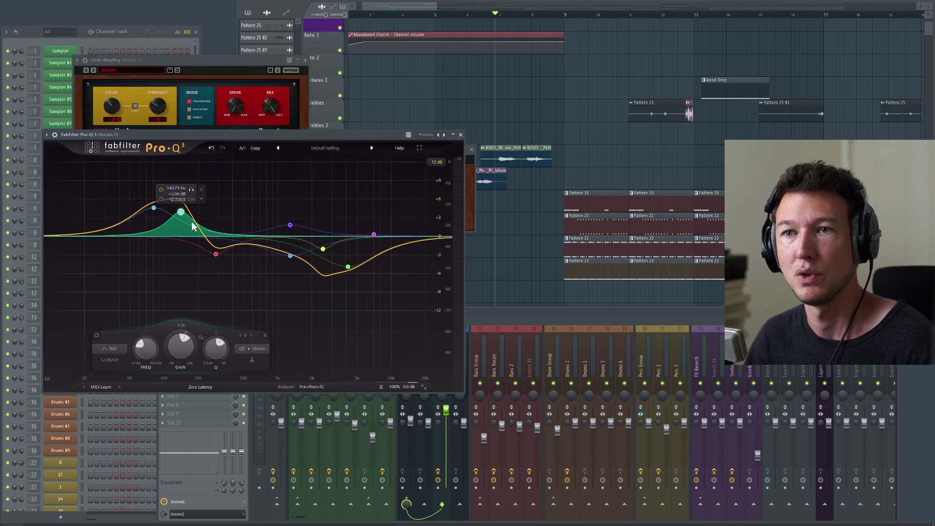
key("space")
left_click(191, 190)
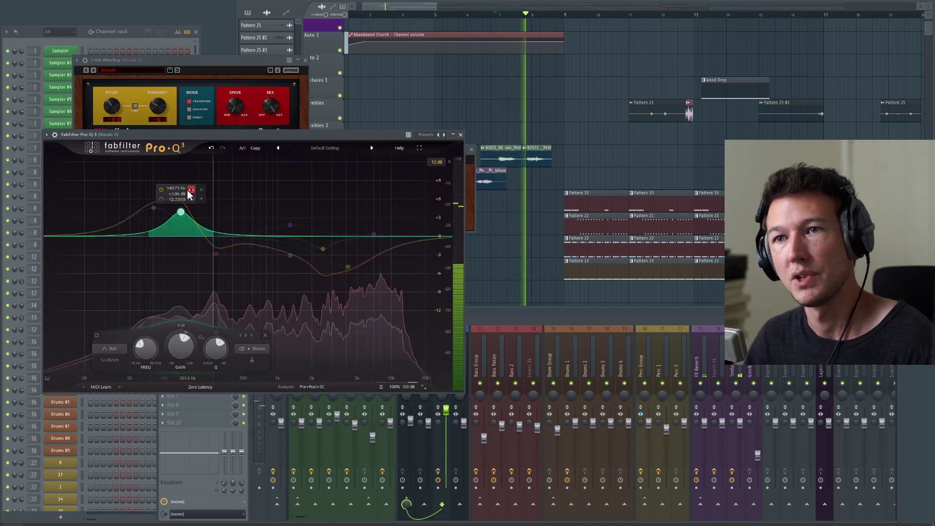
left_click(191, 189)
key("space")
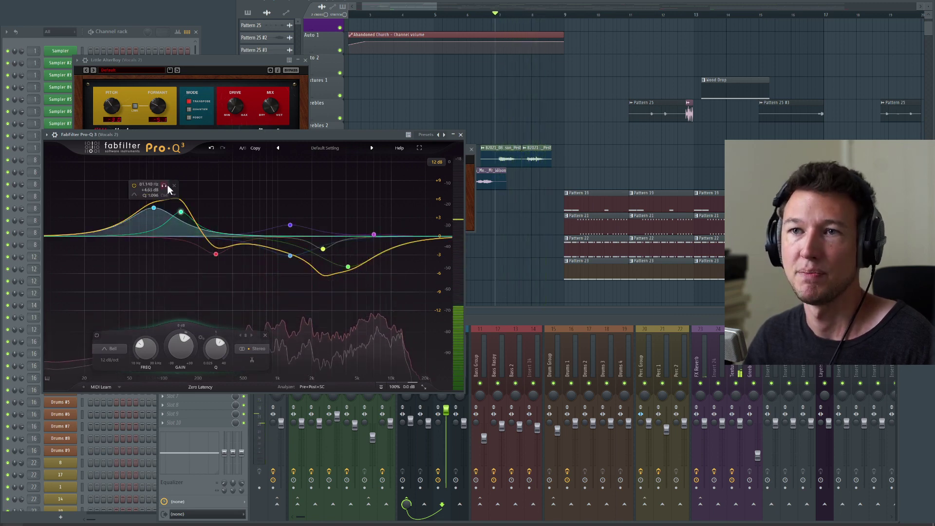
- Audition the 81 Hz boost of the Vocals 2 equalizer in isolation during playback, then stop
left_click(164, 186)
key("space")
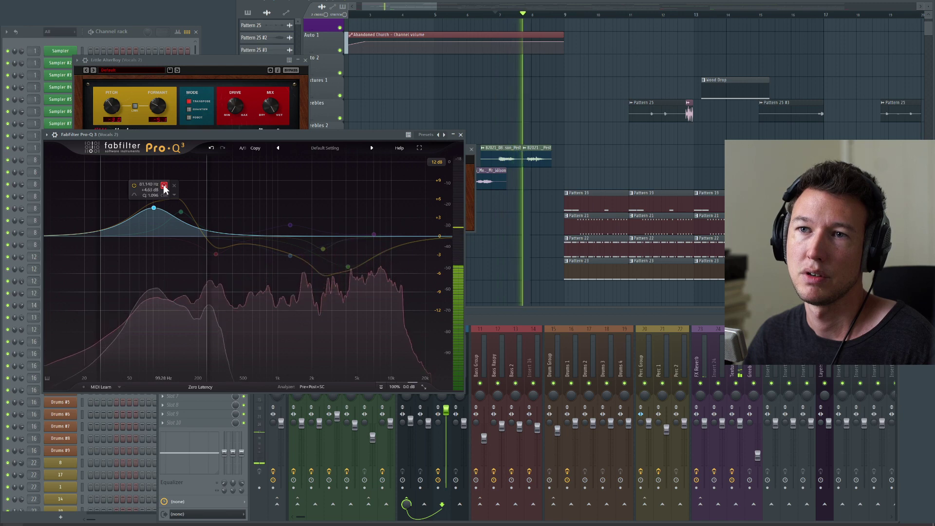
left_click(164, 186)
key("space")
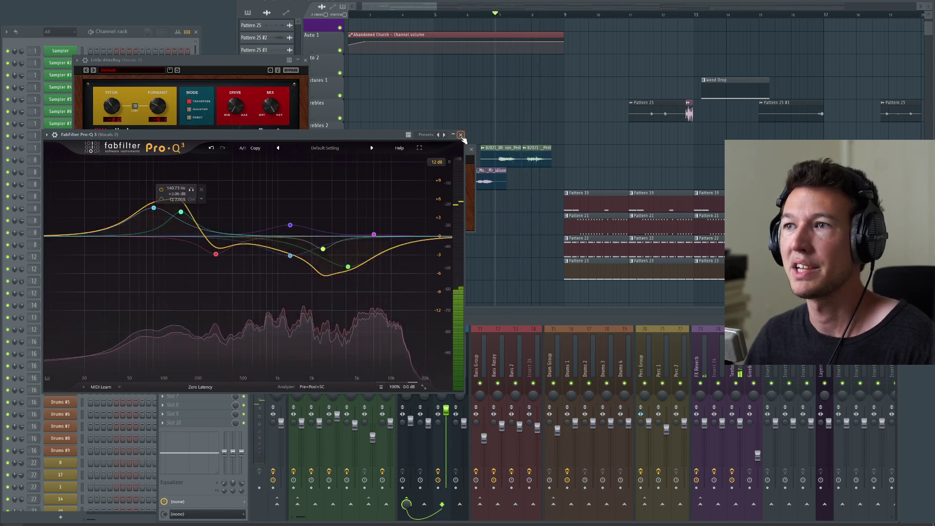
- Close the Pro-Q 3, MicroShift and both Little AlterBoy windows of Vocals 2
left_click(460, 135)
left_click(473, 157)
left_click(305, 151)
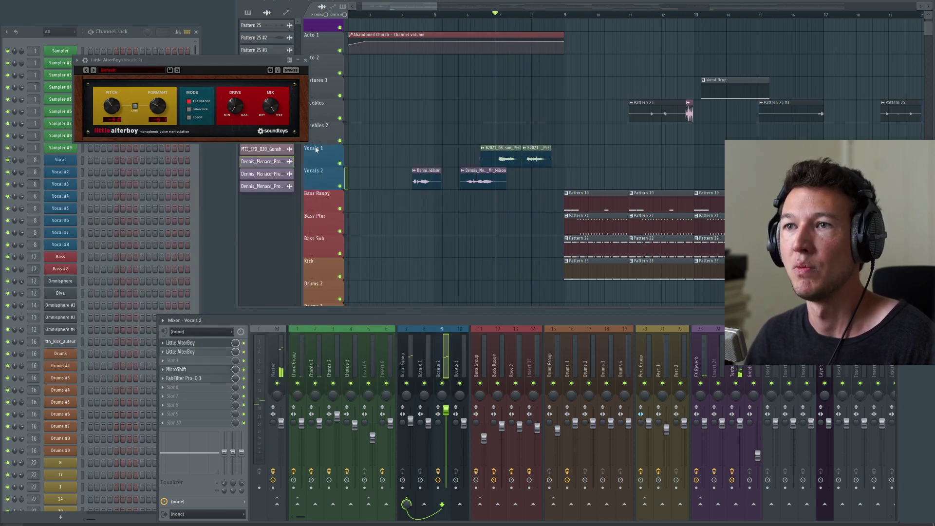
left_click(306, 60)
- Open the second Pro-Q 3 on the Master, play from bar 9, and add a band cutting about 1 dB near 80 Hz
scroll(504, 146, "up", 1)
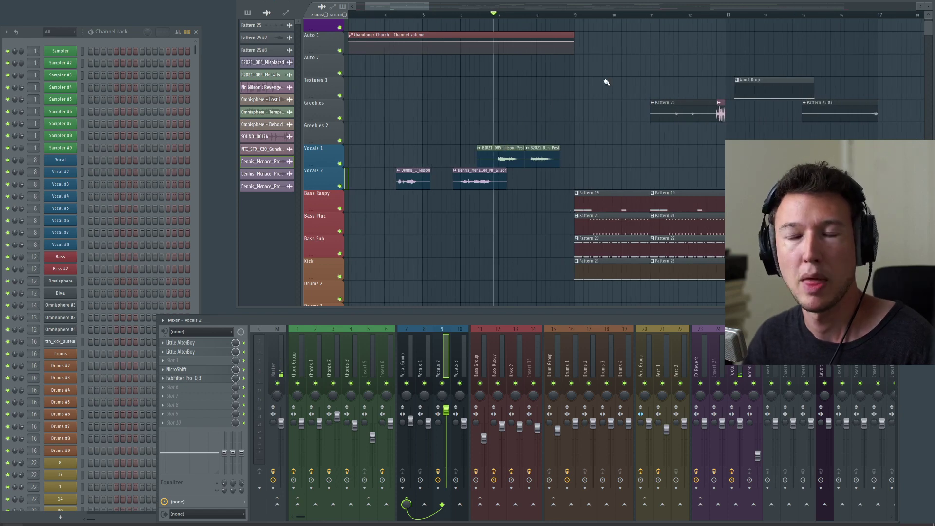
scroll(599, 90, "right", 2)
scroll(553, 113, "up", 4)
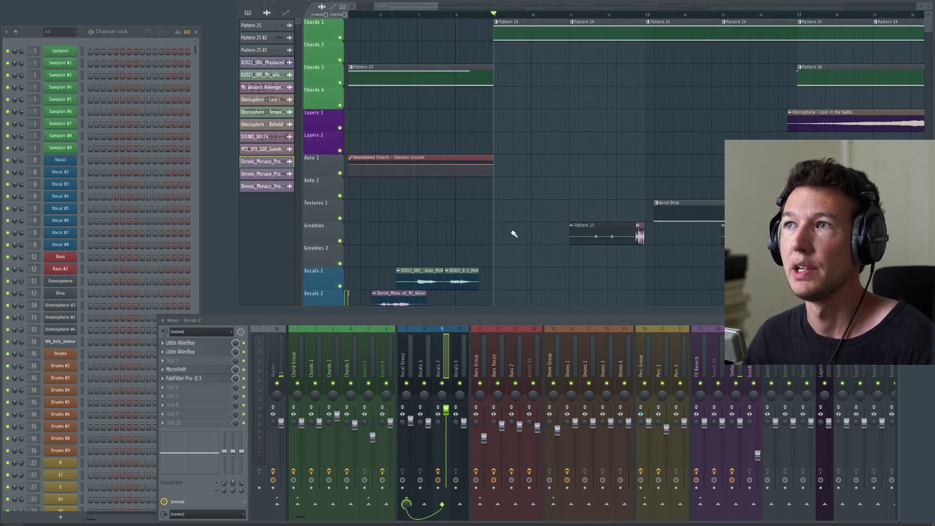
left_click(423, 348)
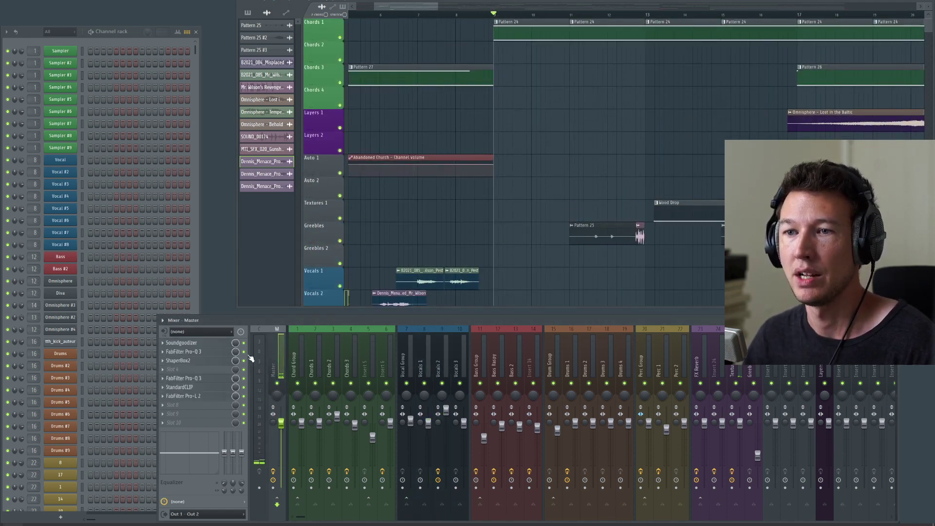
left_click(203, 380)
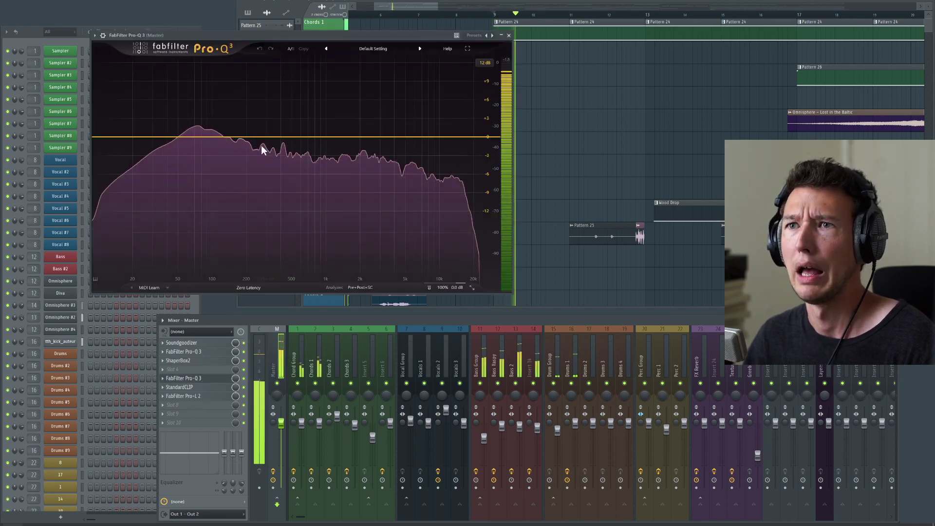
left_click_drag(246, 35, 297, 34)
left_click(249, 144)
key("space")
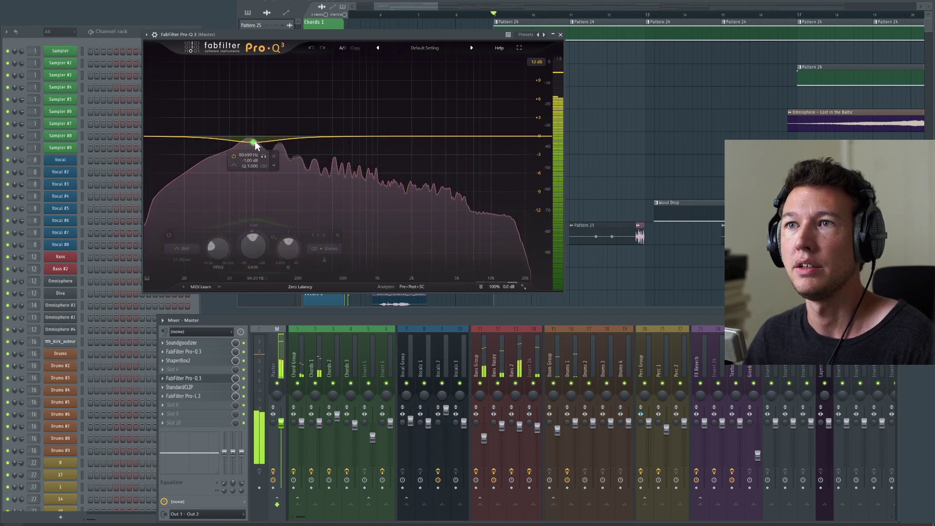
- Change the band to a low shelf, adjust it during playback to about 211 Hz, -2.87 dB and Q 0.581, and close the equalizer
left_click(246, 176)
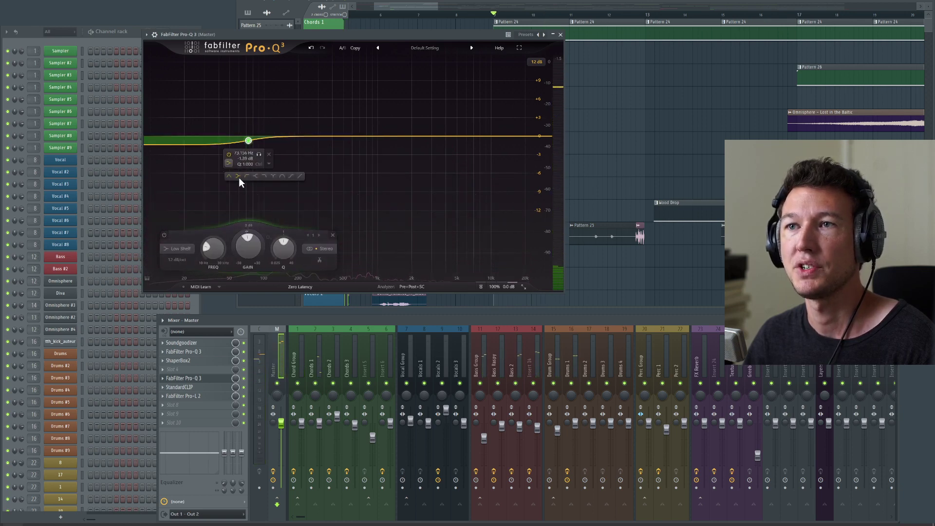
key("space")
left_click_drag(248, 145, 302, 148)
scroll(303, 153, "down", 3)
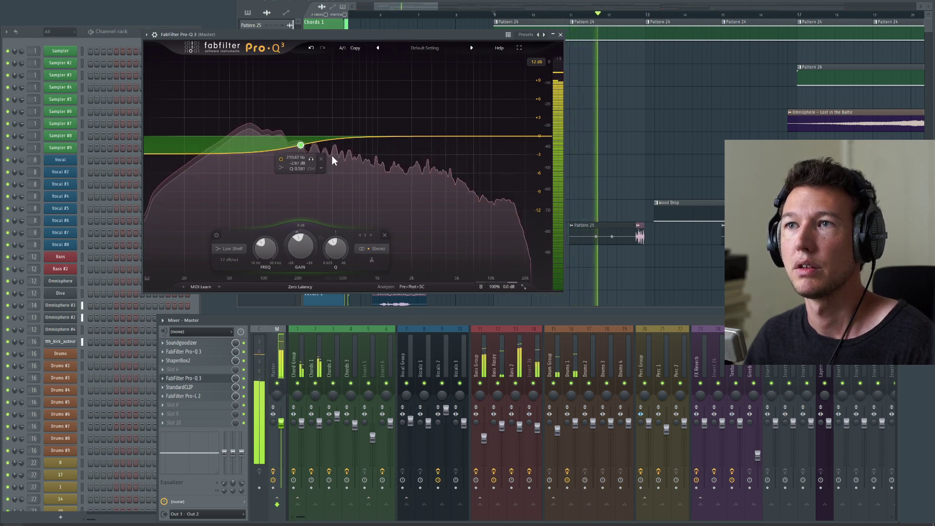
left_click(560, 34)
- Follow the playback through the arrangement from about bar 12 to bar 24, examining the chord, layer, greeble, bass and drum tracks
left_click_drag(682, 137, 508, 143)
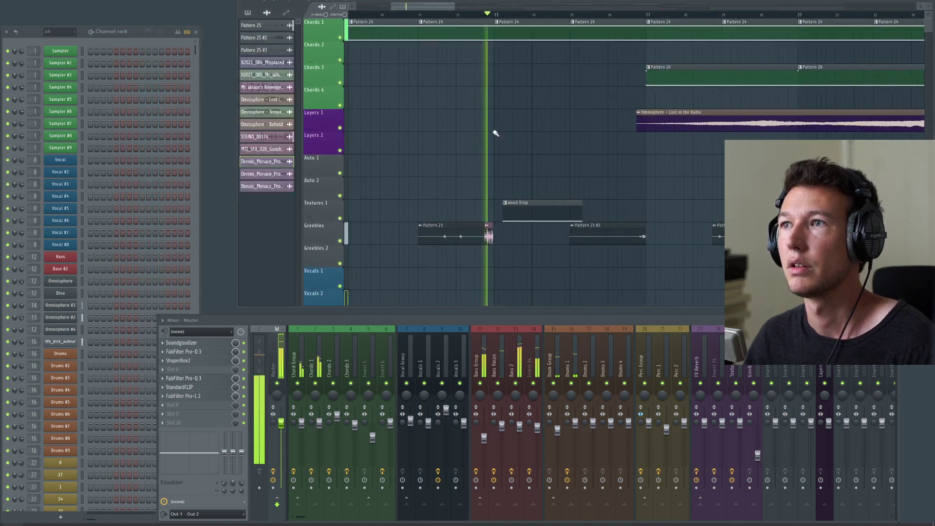
scroll(496, 133, "down", 5)
left_click_drag(574, 158, 610, 11)
scroll(561, 153, "up", 4)
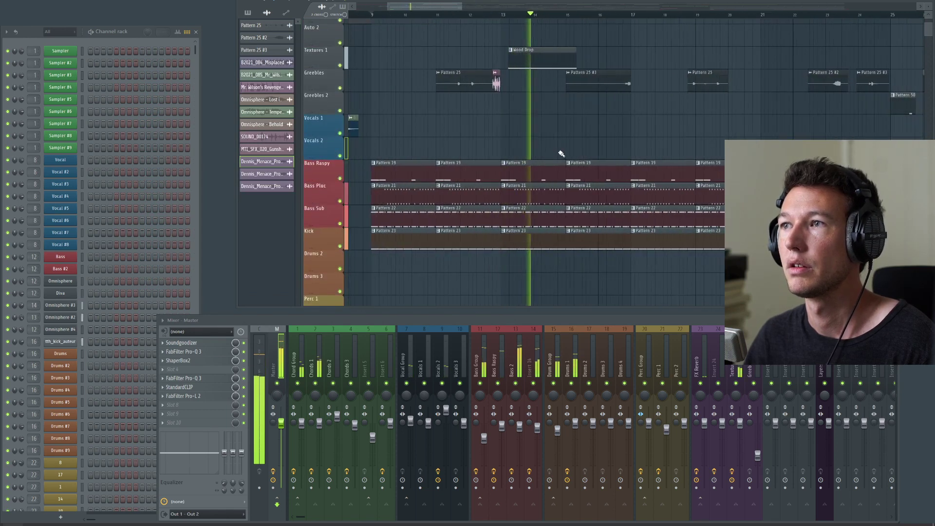
scroll(560, 151, "up", 6)
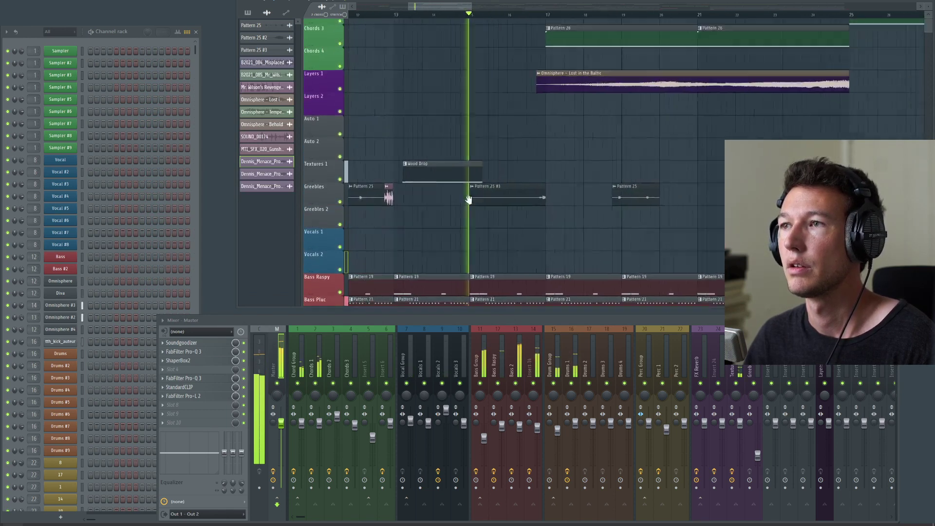
left_click_drag(463, 131, 528, 146)
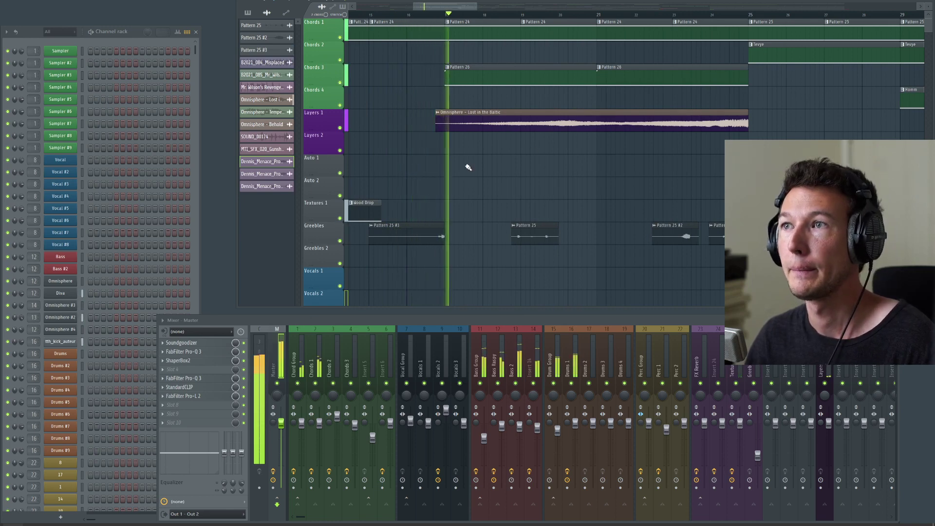
left_click_drag(505, 137, 416, 198)
scroll(472, 205, "down", 2)
left_click_drag(704, 232, 517, 130)
left_click_drag(559, 102, 630, 59)
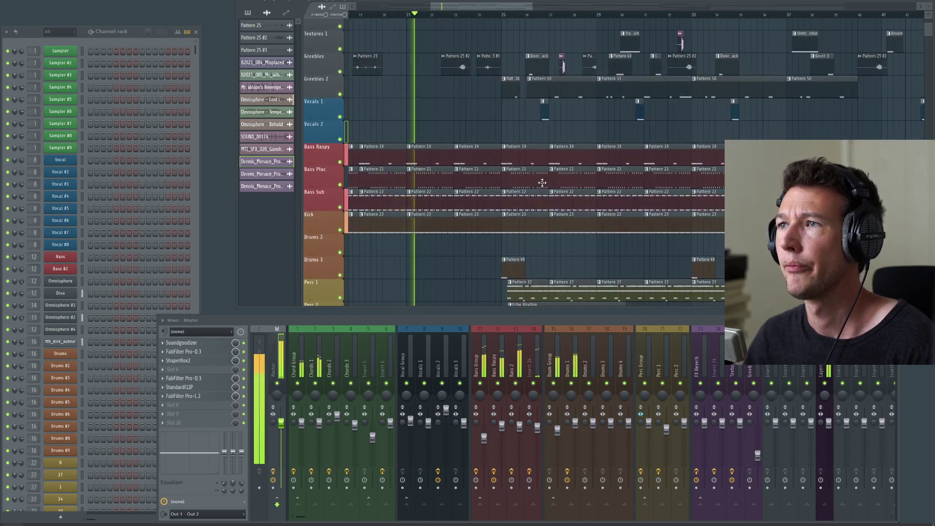
left_click_drag(543, 181, 538, 169)
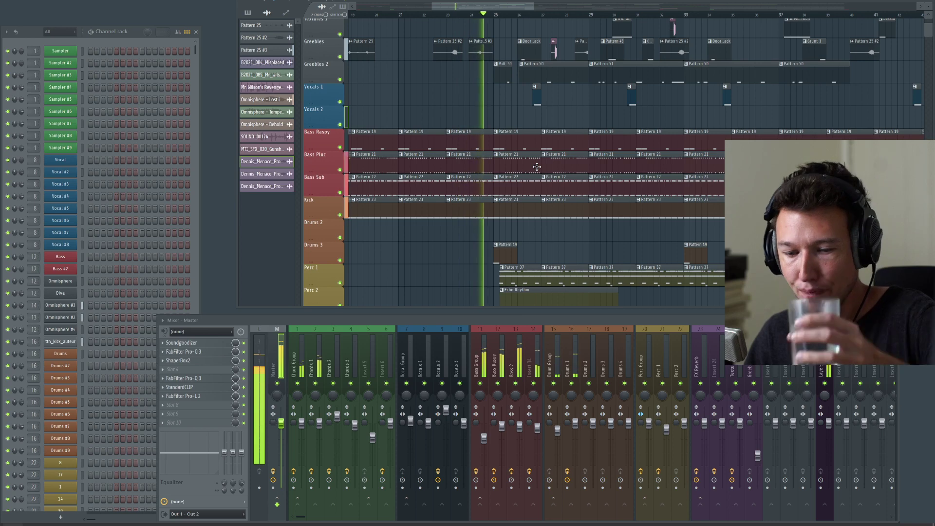
- Examine the arrangement from bar 25 onward, stop playback, and move the playback position to bar 33
left_click_drag(574, 143, 478, 229)
left_click_drag(491, 119, 503, 251)
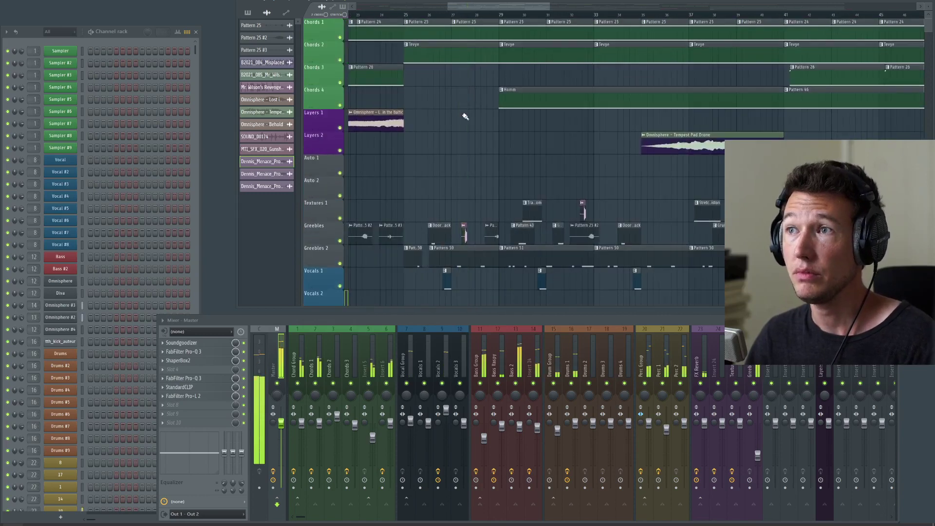
scroll(466, 123, "up", 2)
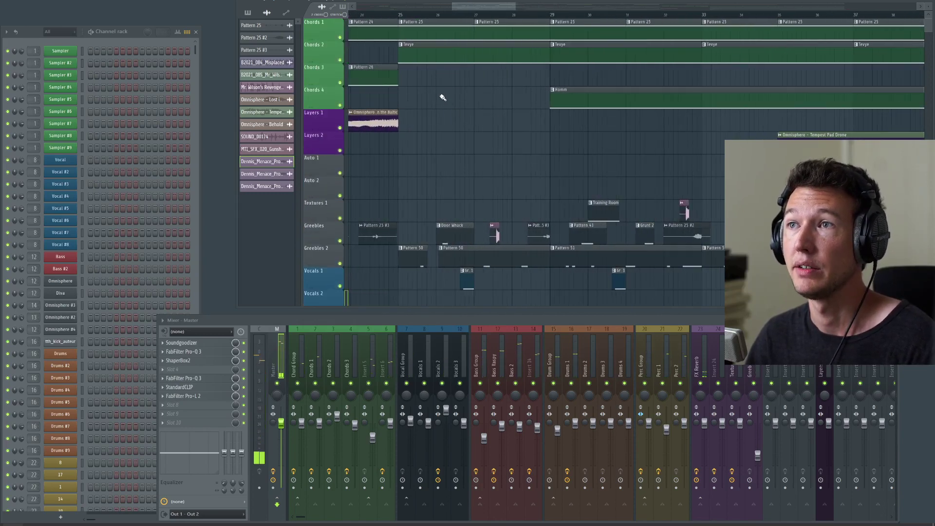
scroll(462, 70, "down", 2)
left_click_drag(670, 114, 535, 100)
left_click_drag(520, 61, 491, 54)
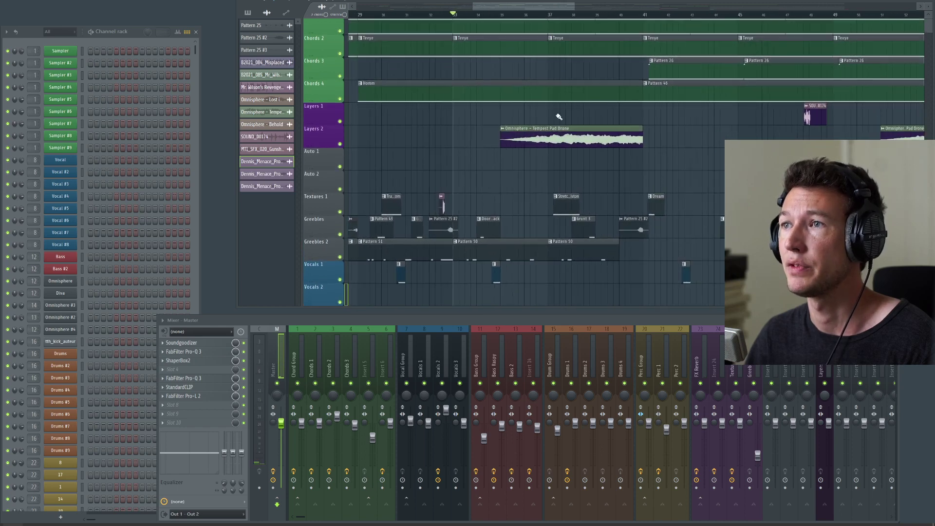
- Play from bar 33 with the playlist maximized and examine all tracks leading into the section at bar 41
key("space")
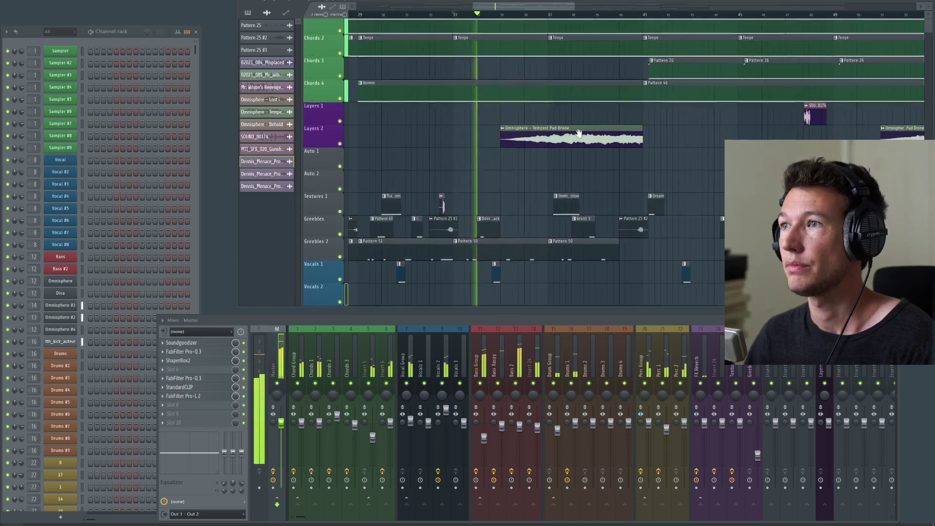
scroll(535, 107, "down", 4)
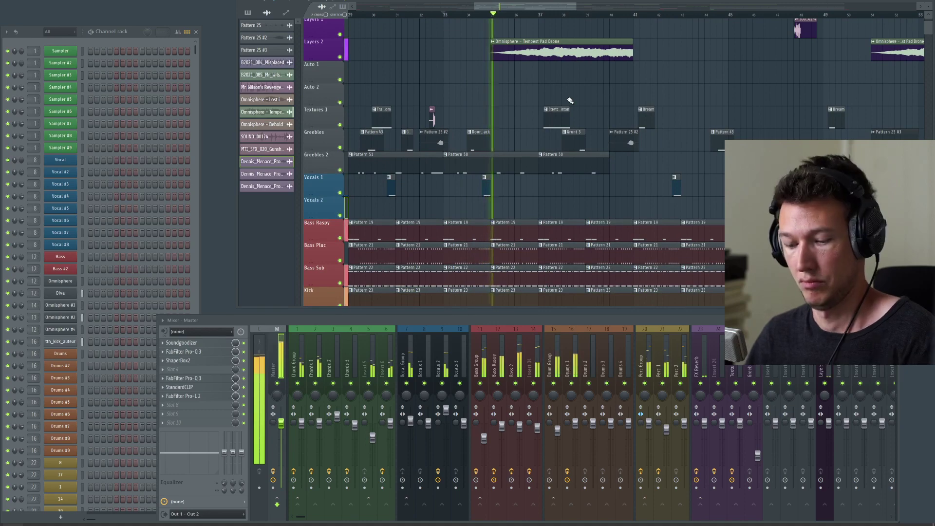
key("Return")
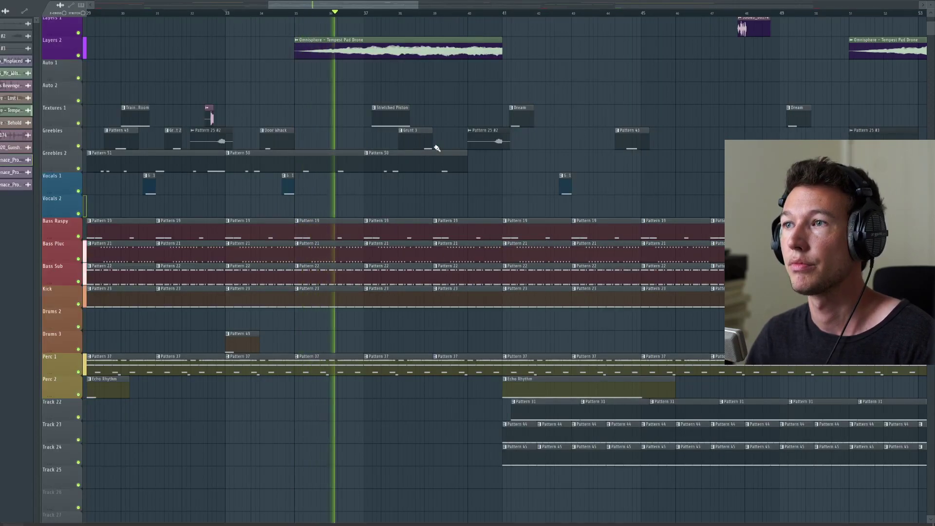
scroll(437, 148, "up", 4)
key("F6")
key("F6")
key("F7")
key("F7")
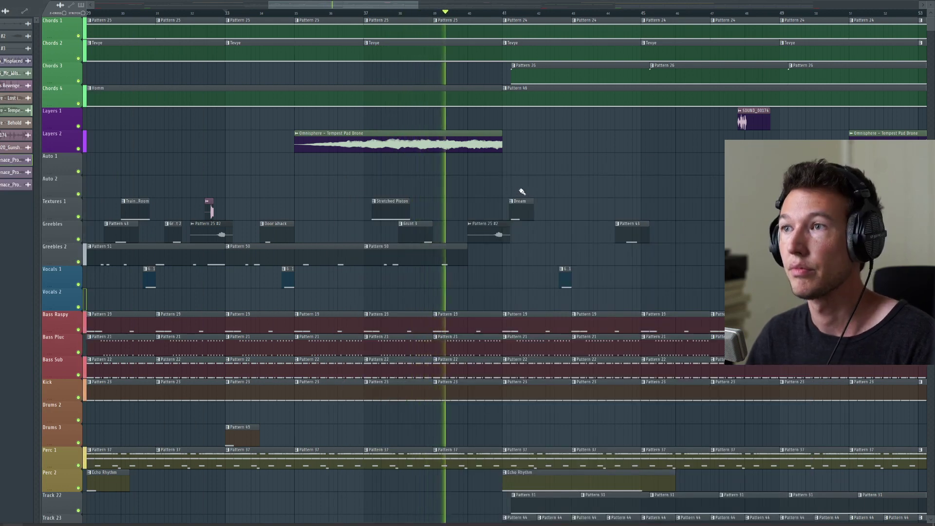
scroll(532, 165, "up", 1)
scroll(531, 165, "up", 1)
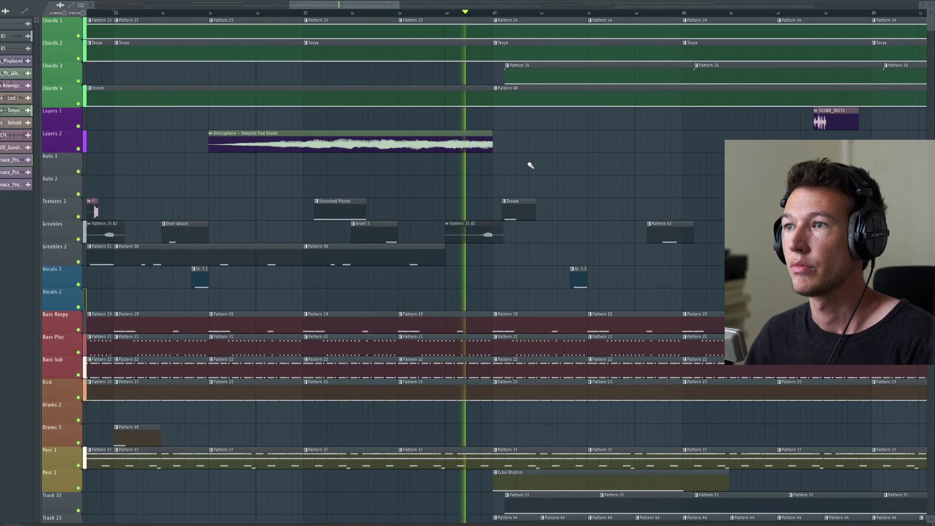
- Follow the playback through the arrangement from about bar 41 to bar 49, check the mixer levels, and stop playback
scroll(497, 156, "right", 1)
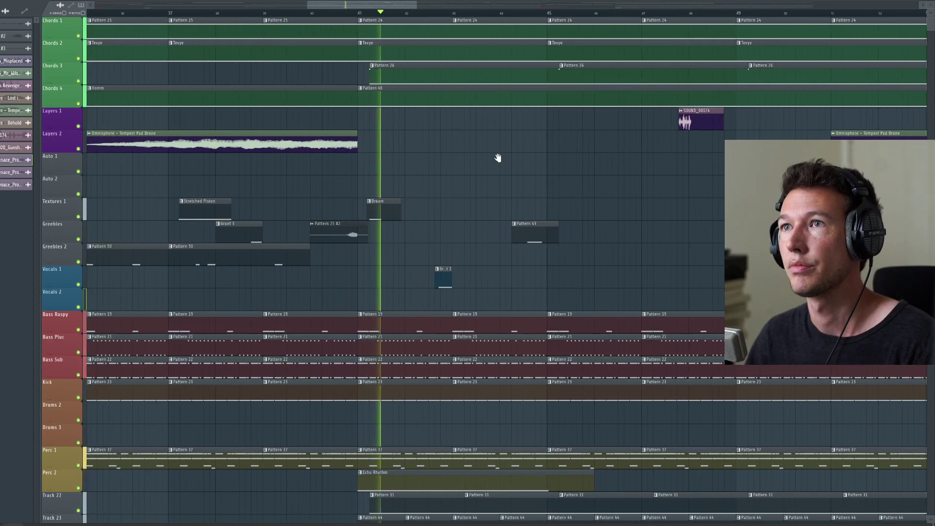
scroll(378, 146, "right", 1)
left_click_drag(316, 126, 279, 84)
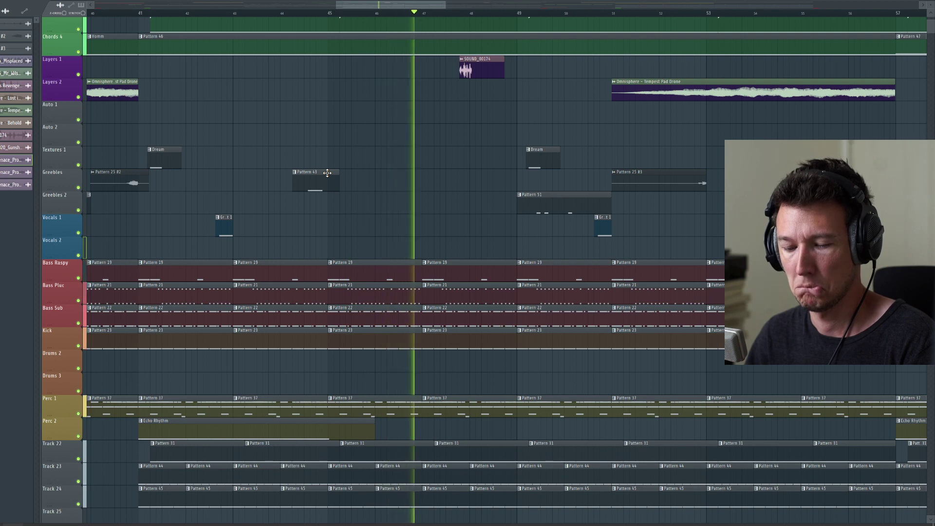
key("F9")
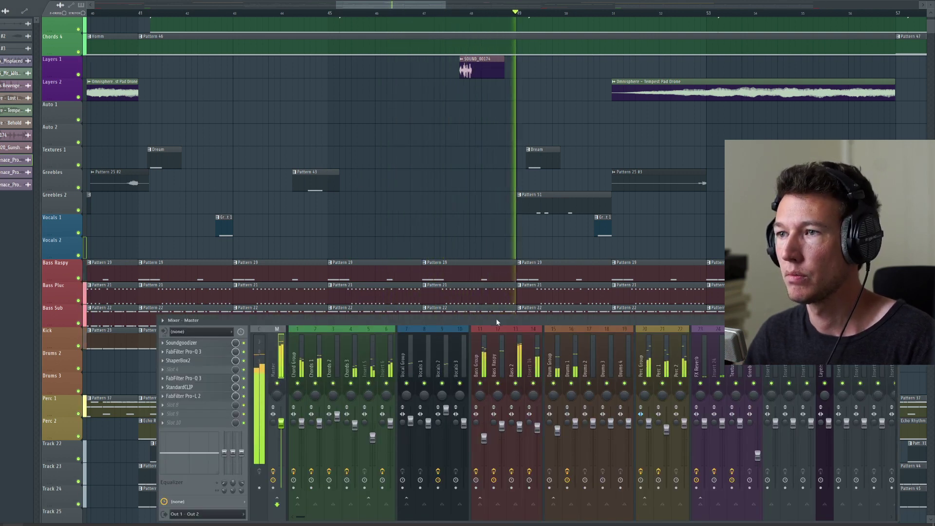
key("F9")
left_click_drag(592, 223, 313, 211)
key("space")
- Move the playback position to bar 73, play from there with the mixer shown, and select the Vocals 2 mixer track
left_click_drag(854, 122, 181, 200)
scroll(464, 191, "down", 3)
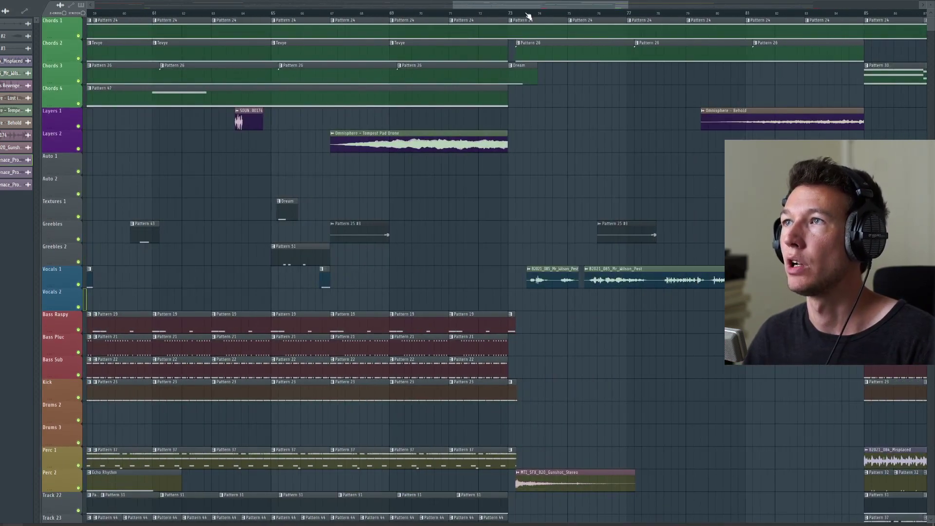
left_click_drag(513, 20, 365, 37)
key("F9")
key("space")
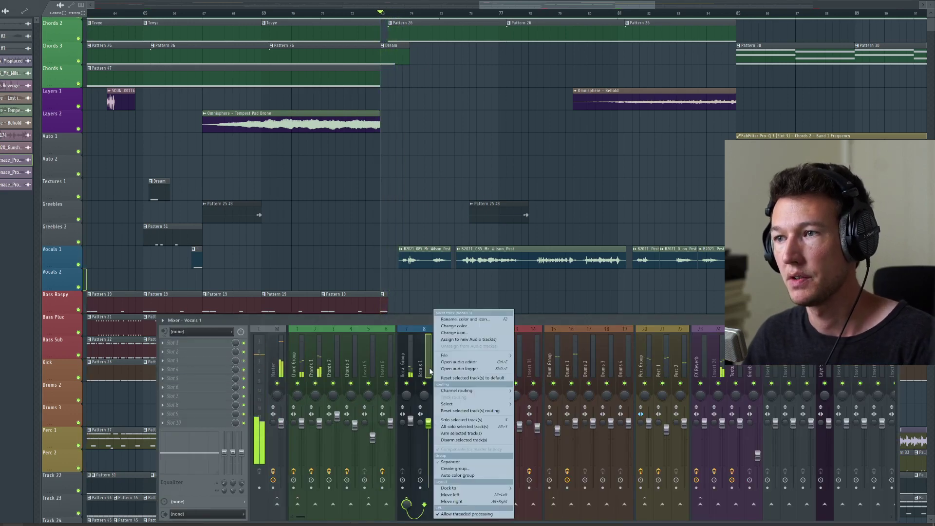
left_click(404, 368)
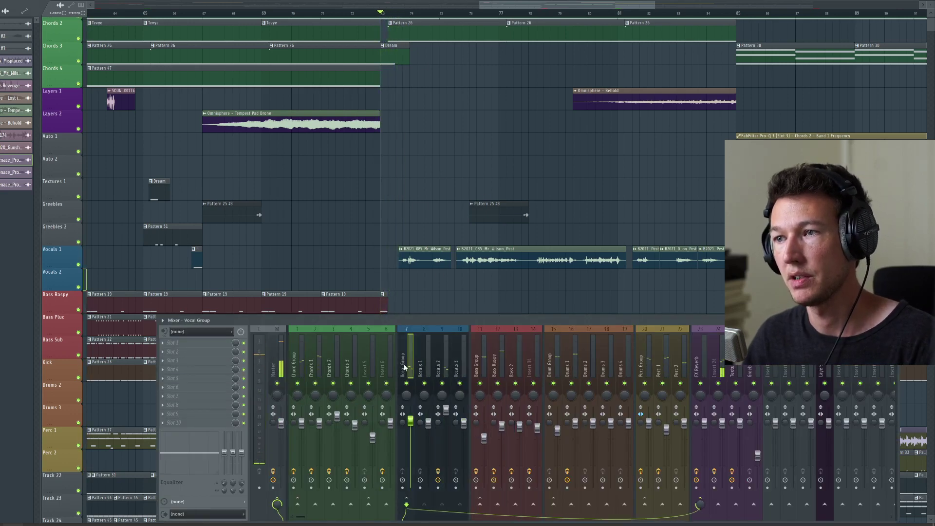
left_click(437, 344)
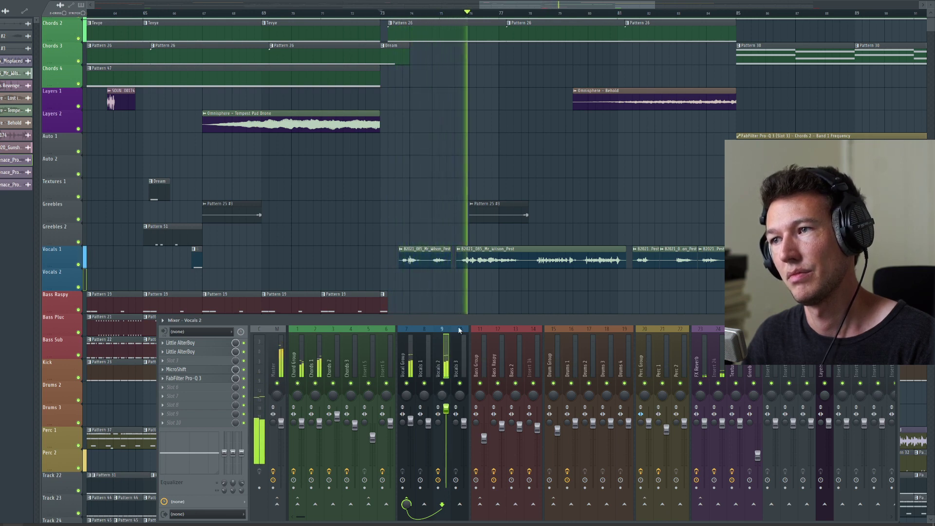
- Examine the two Little AlterBoy effects and the MicroShift effect on Vocals 2, then close their windows
left_click(206, 352)
left_click(206, 343)
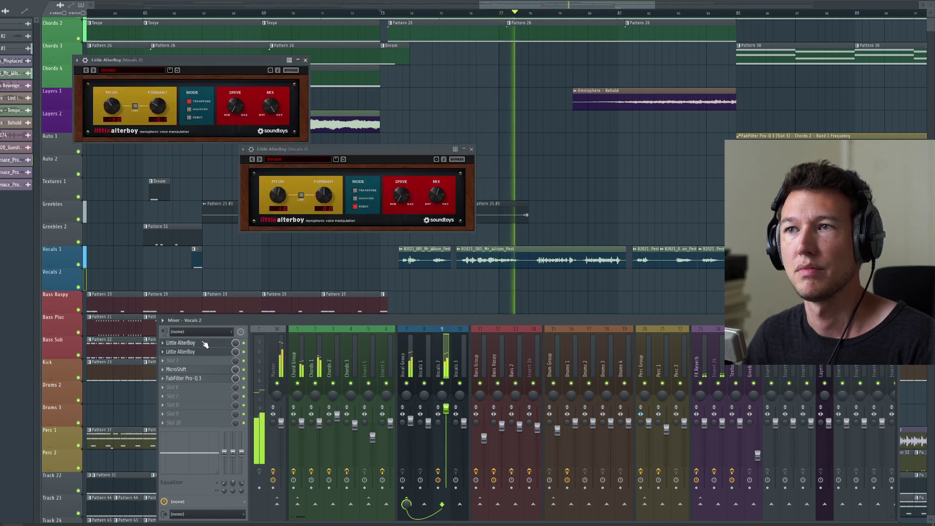
left_click(205, 370)
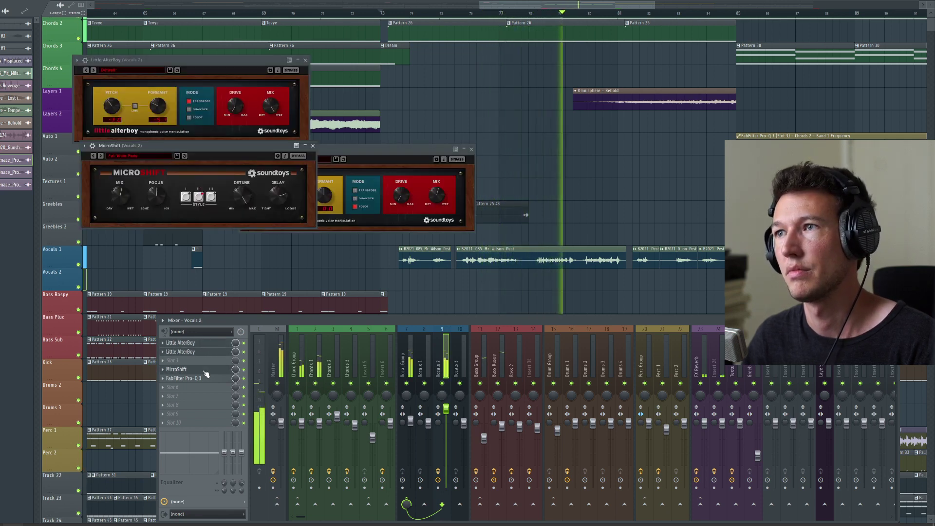
left_click(204, 370)
left_click(472, 149)
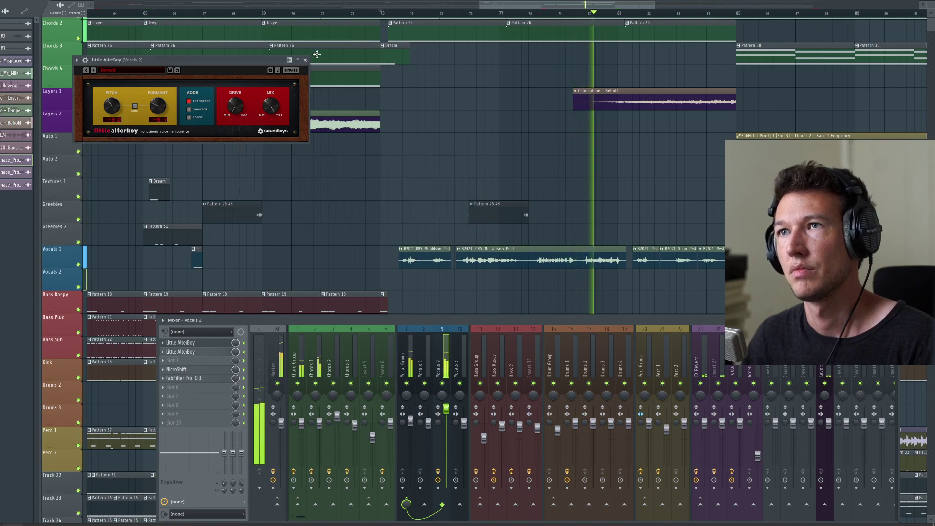
left_click(305, 61)
- Follow the playback from about bar 81 into the section at bar 85, examining the playlist tracks and mixer levels
key("F9")
left_click_drag(582, 163, 414, 165)
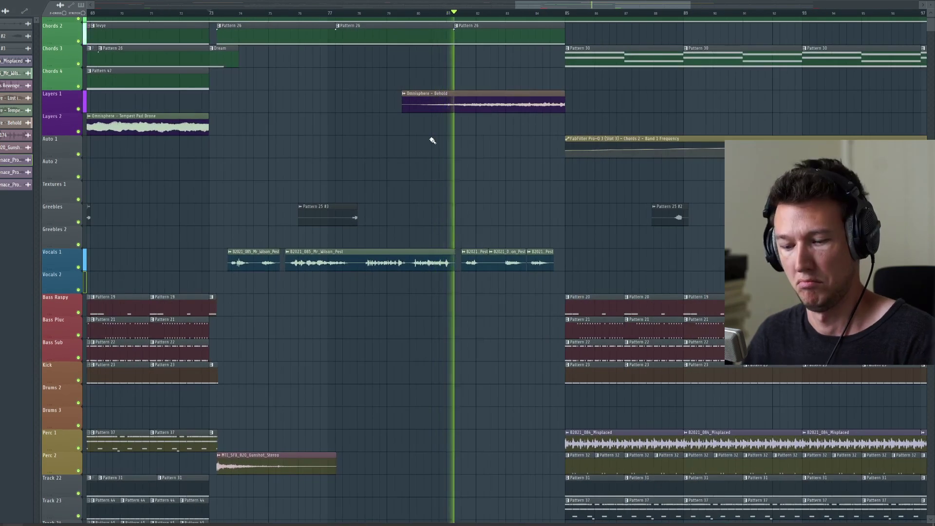
key("F9")
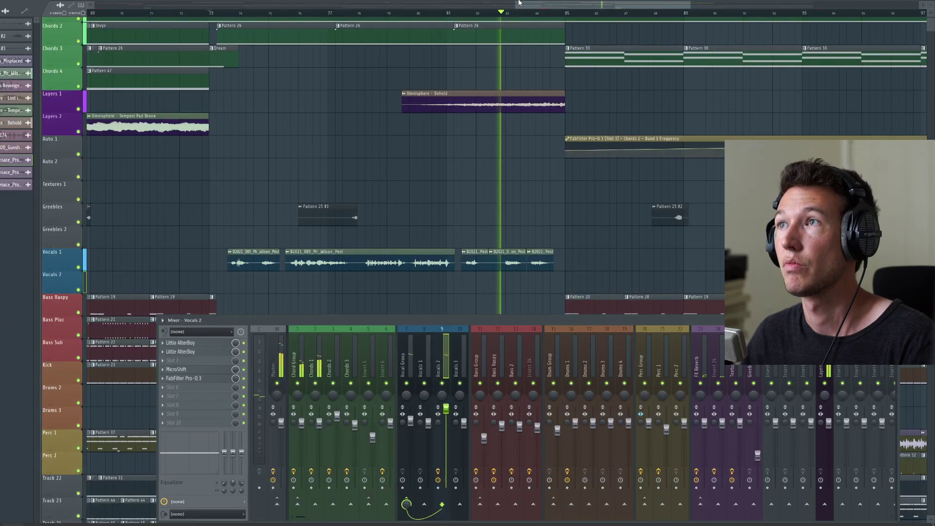
key("F9")
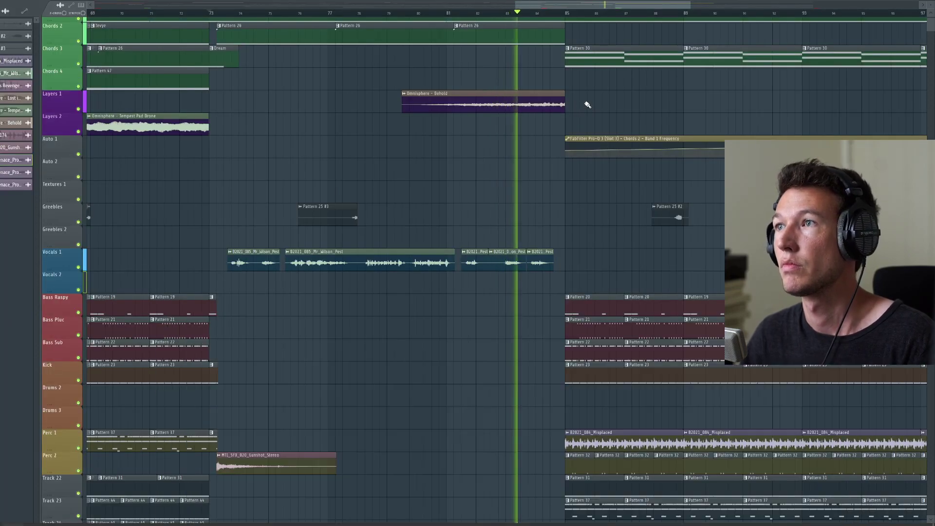
left_click_drag(547, 153, 333, 153)
key("F9")
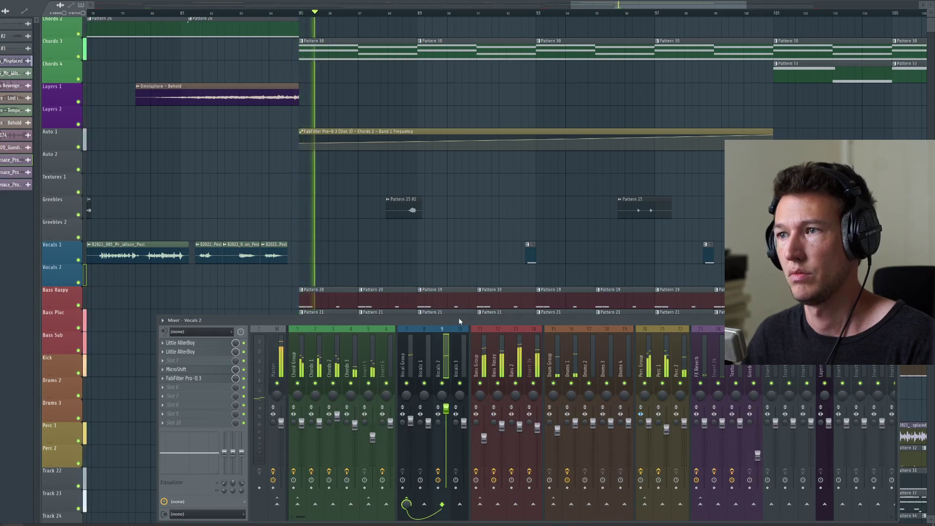
key("F9")
left_click_drag(441, 128, 316, 152)
- Show the mixer and channel rack beside the playlist and find the channels used by Pattern 30 on Chords 3
key("F9")
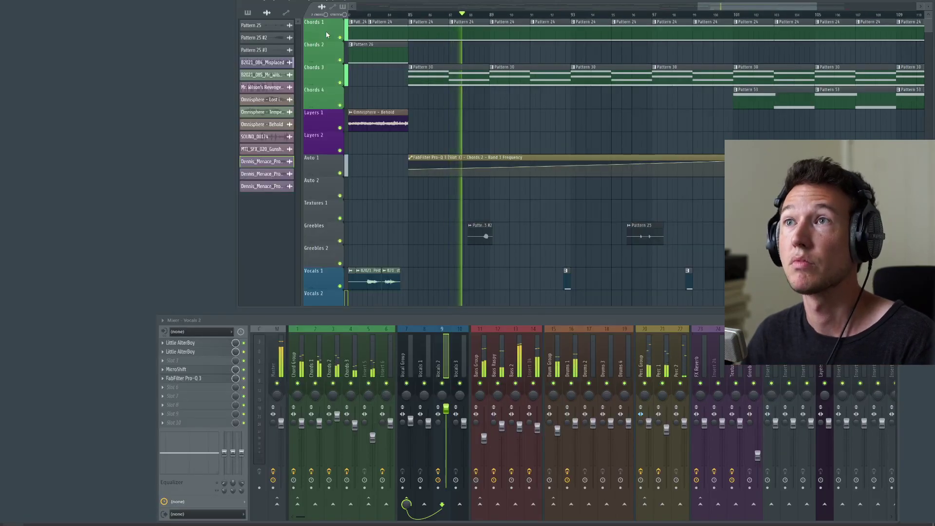
key("F6")
scroll(117, 196, "down", 6)
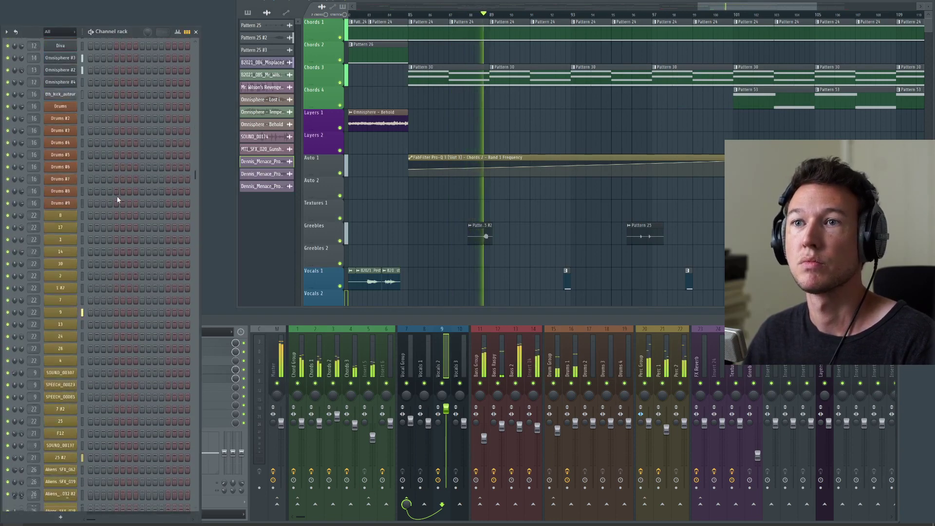
scroll(149, 218, "down", 6)
scroll(158, 214, "up", 6)
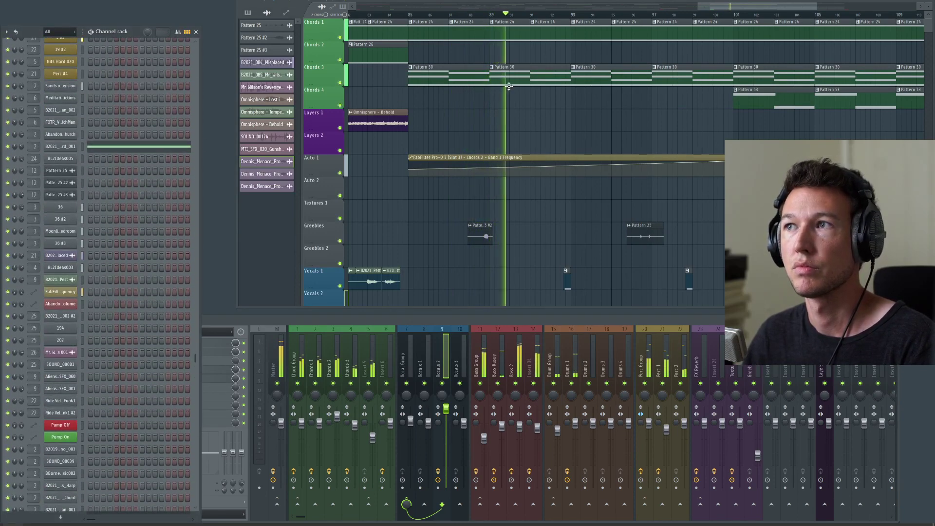
left_click(508, 82)
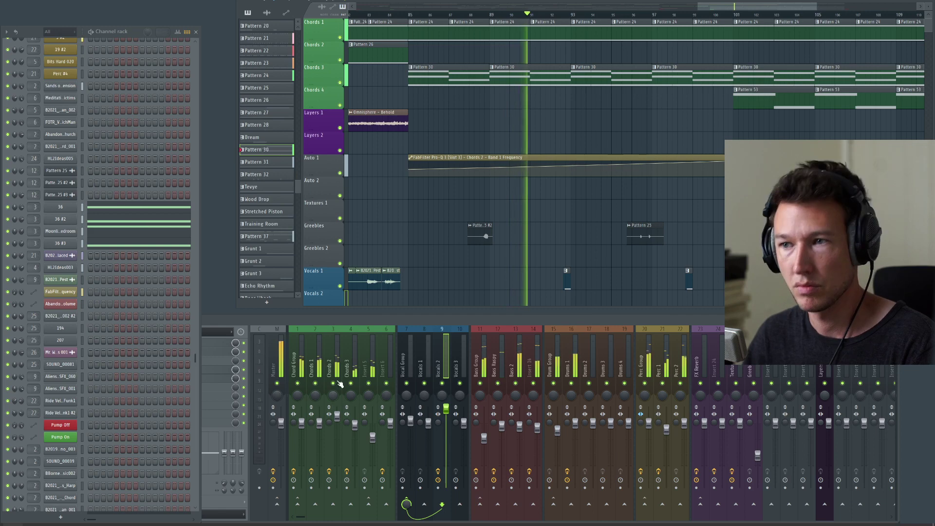
- Inspect the effect chains of the Chords 2, Chords 3 and Bass Raspy mixer tracks during playback
left_click(357, 365)
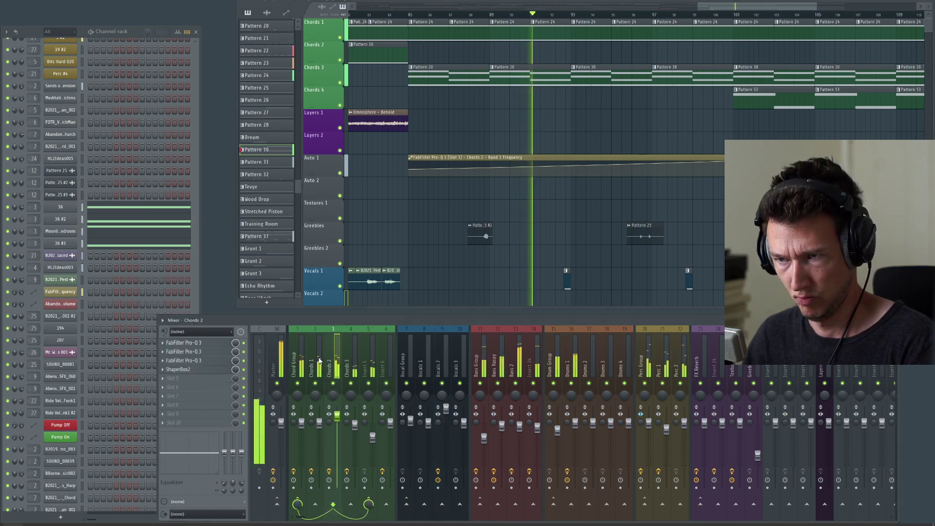
left_click(369, 366)
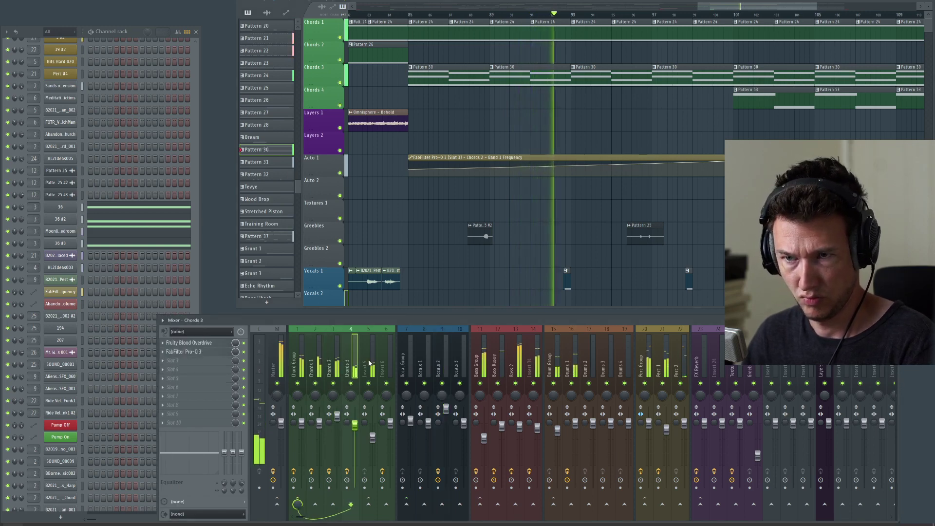
left_click(499, 344)
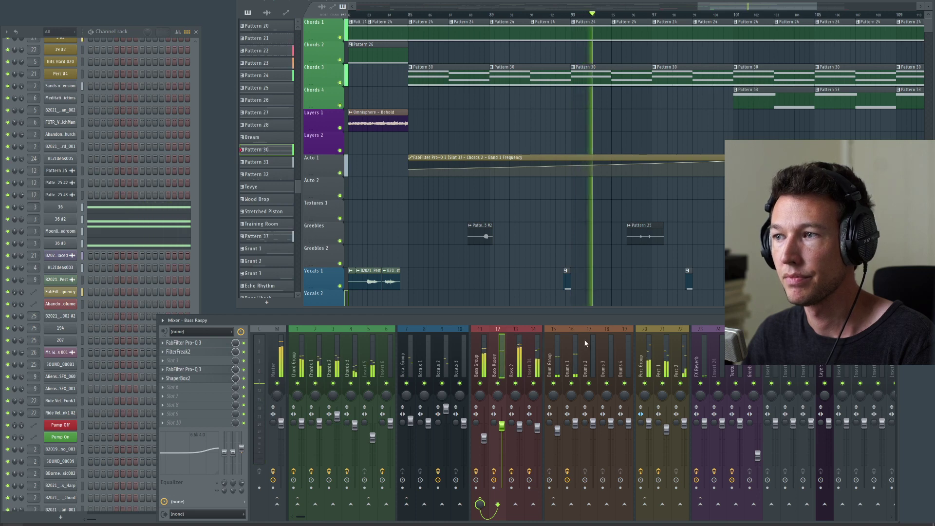
- Examine the arrangement through bar 117, including the Band 1 Frequency automation clip and the bass and kick tracks
scroll(552, 243, "right", 5)
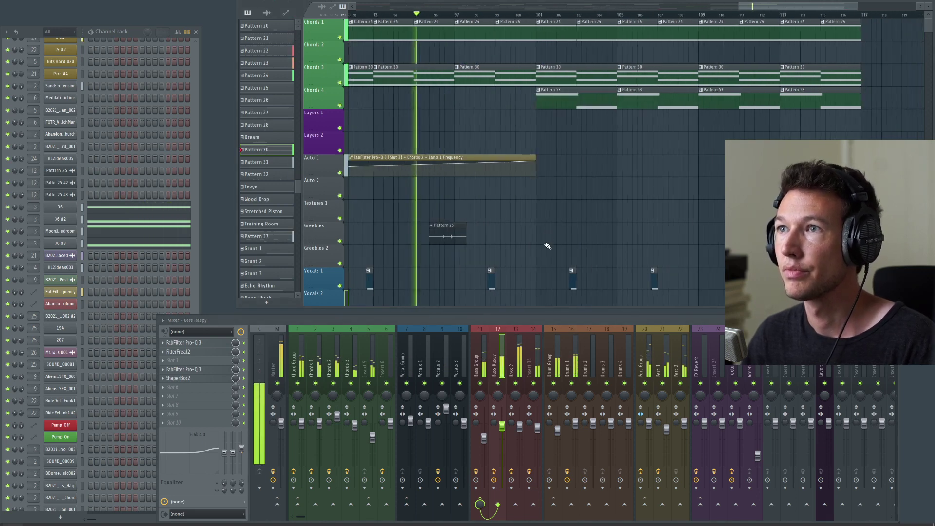
left_click_drag(547, 238, 589, 112)
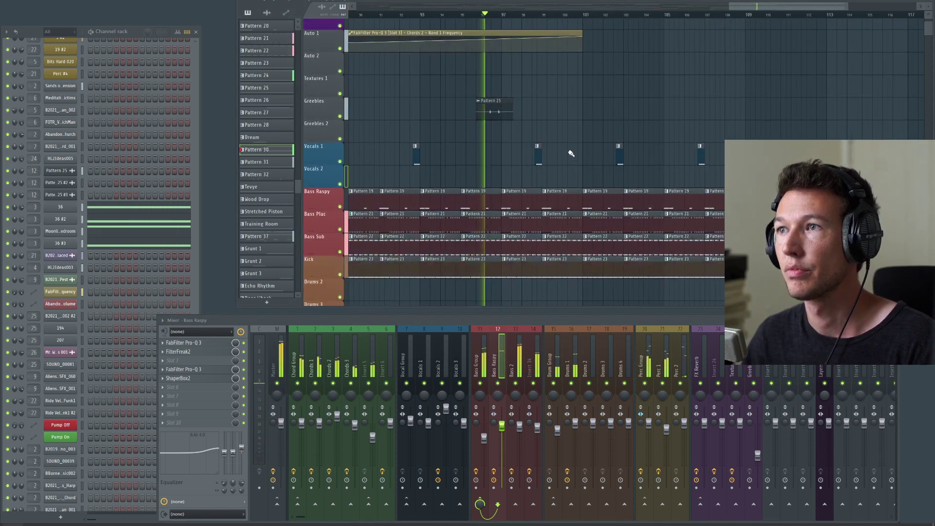
left_click_drag(571, 154, 521, 208)
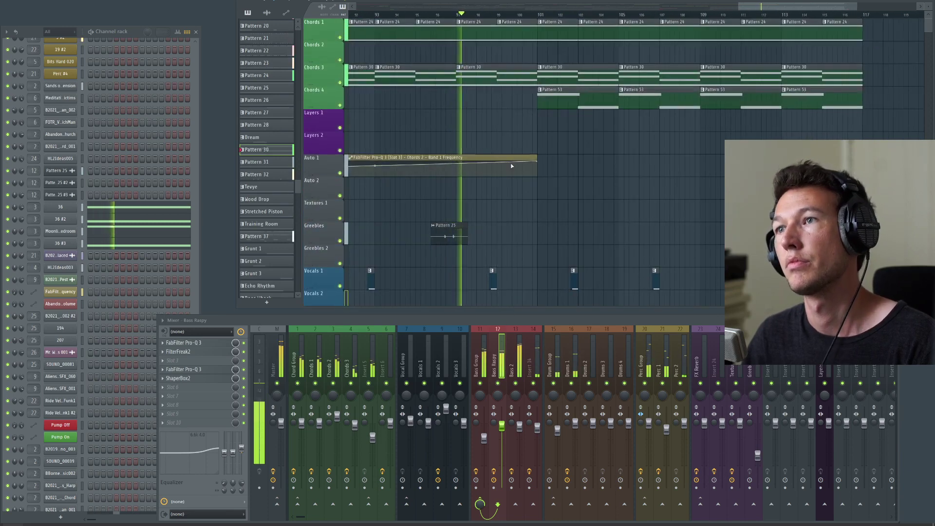
- Reopen the master's low-shelf FabFilter Pro-Q 3, reduce the cut slightly, and move its window clear of the chord tracks
left_click(274, 344)
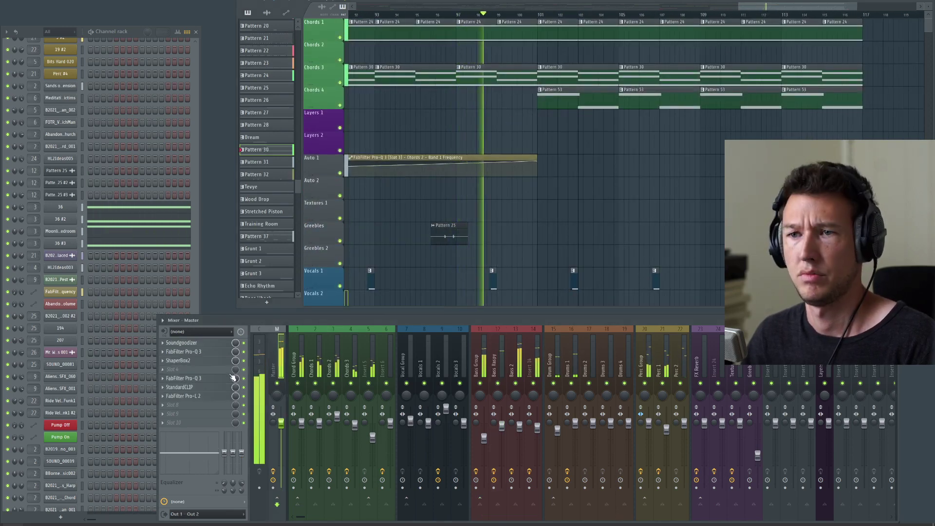
left_click(233, 377)
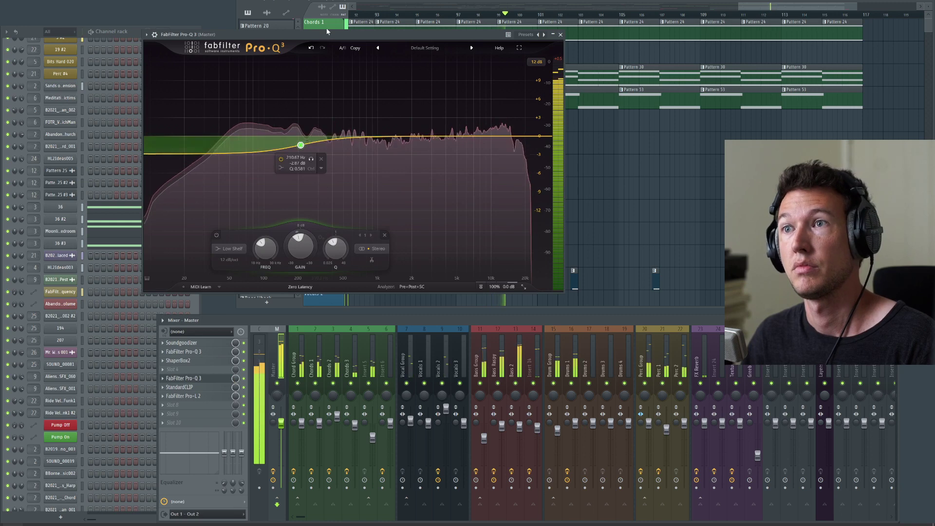
left_click_drag(326, 32, 345, 31)
left_click_drag(320, 143, 318, 141)
left_click_drag(497, 34, 492, 123)
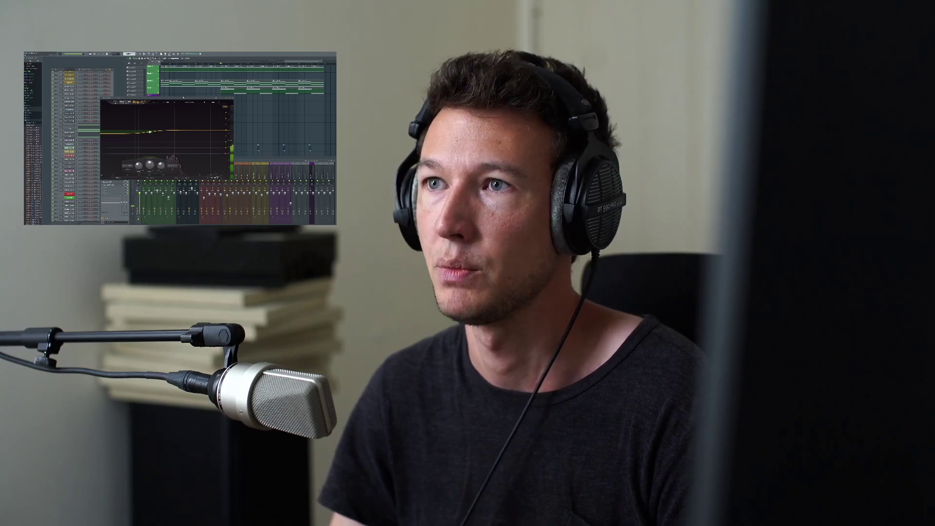
left_click_drag(184, 97, 187, 95)
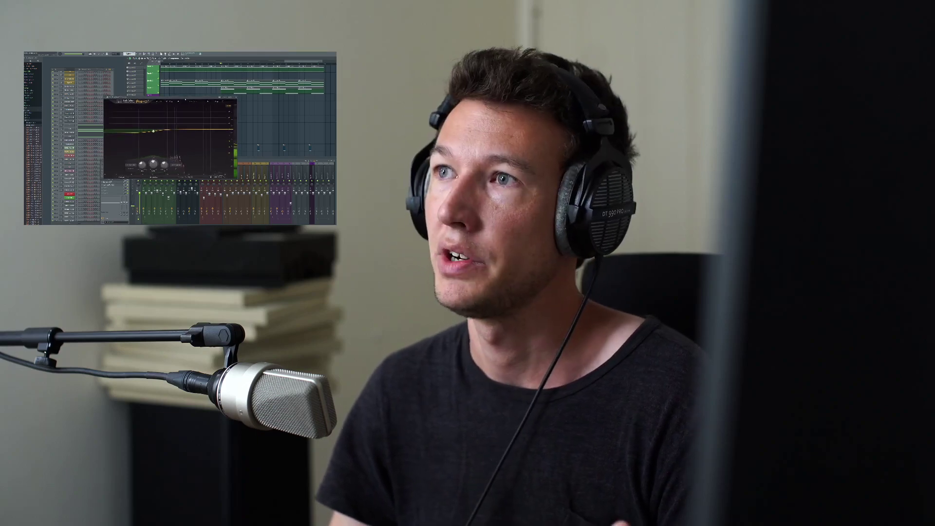
mouse_move(153, 131)
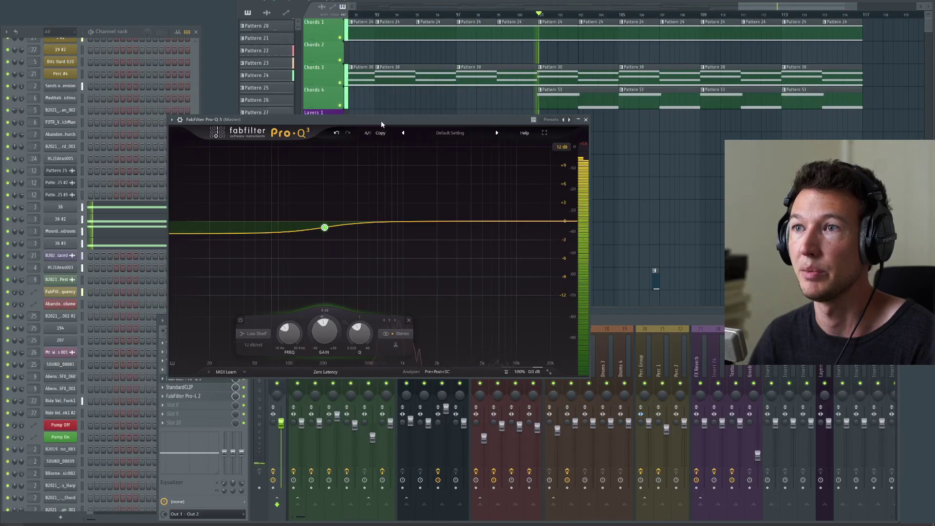
- Resume playback, adjust the low shelf to about 232 Hz, -2.09 dB and Q 0.370, and audition the band alone
key("space")
left_click_drag(381, 121, 393, 122)
mouse_move(335, 230)
scroll(336, 229, "down", 2)
left_click_drag(336, 229, 344, 228)
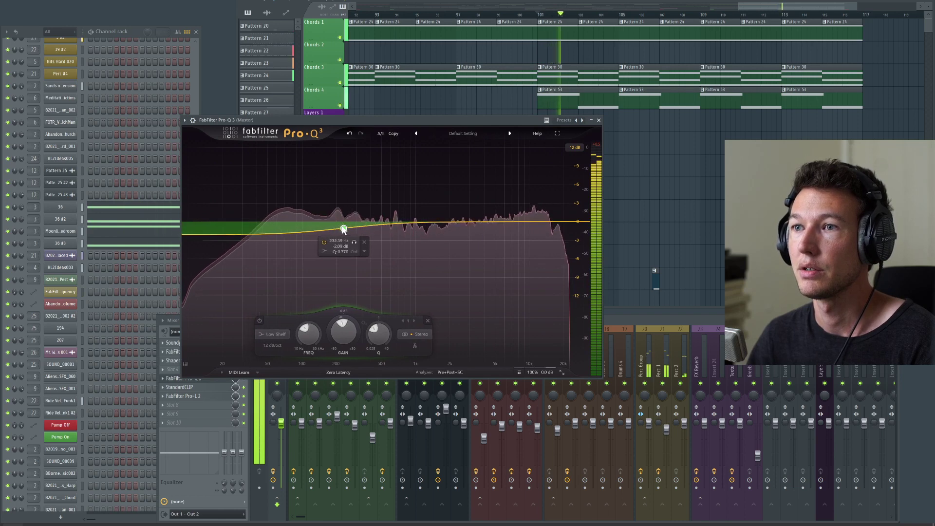
left_click(353, 243)
left_click(354, 242)
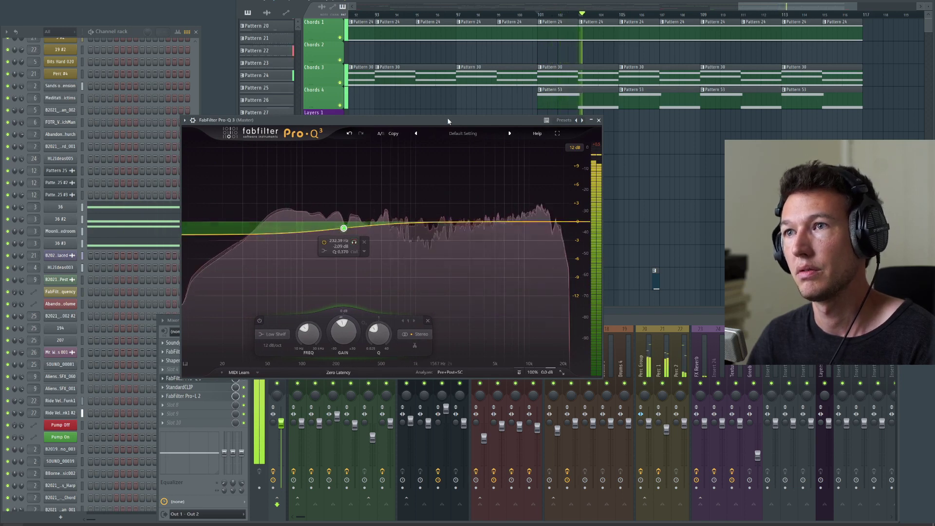
- Lower the low shelf's frequency to about 197 Hz while listening, and close the master equalizer
left_click_drag(447, 118, 401, 122)
mouse_move(297, 233)
left_mouse_down()
mouse_move(288, 248)
mouse_move(300, 248)
left_mouse_up()
left_click(304, 248)
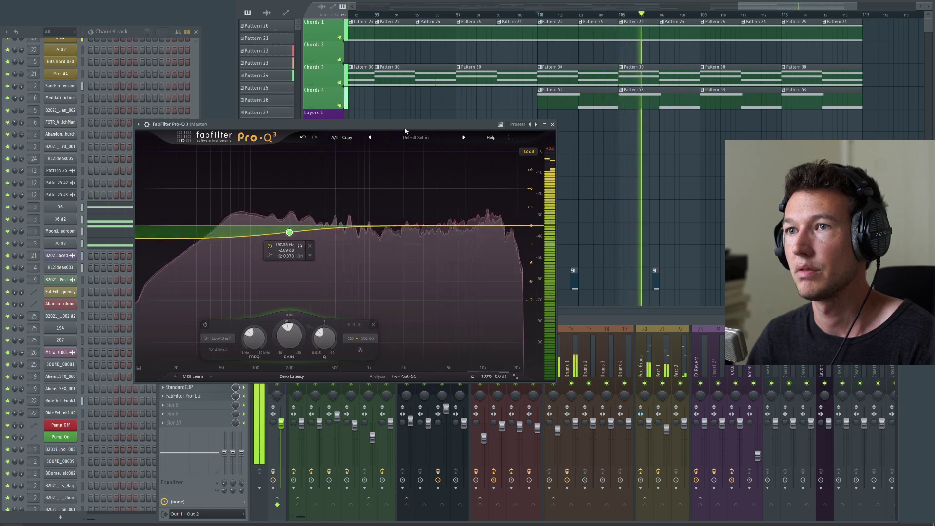
left_click(553, 124)
- Return to the early arrangement and open the settings of the Omnisphere - Lost in the Baltic audio clip on Layers 1
scroll(579, 109, "left", 10)
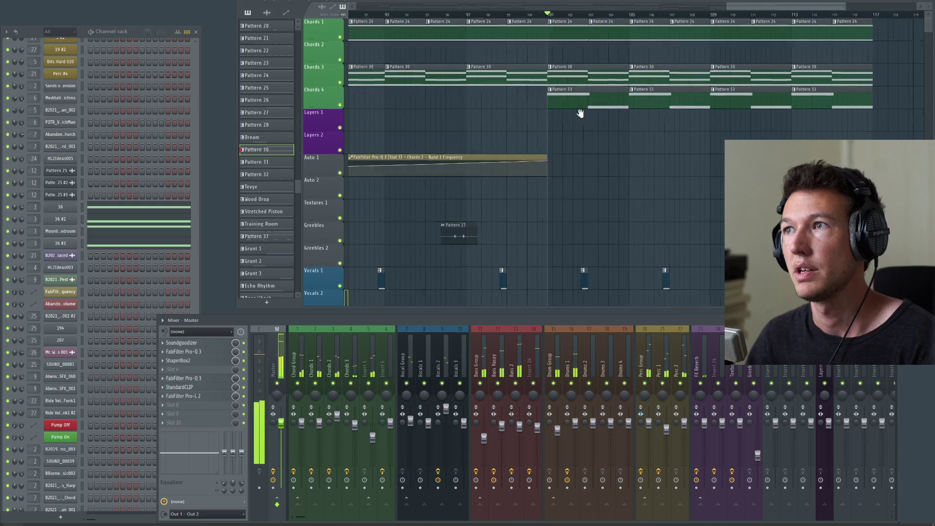
scroll(663, 152, "left", 15)
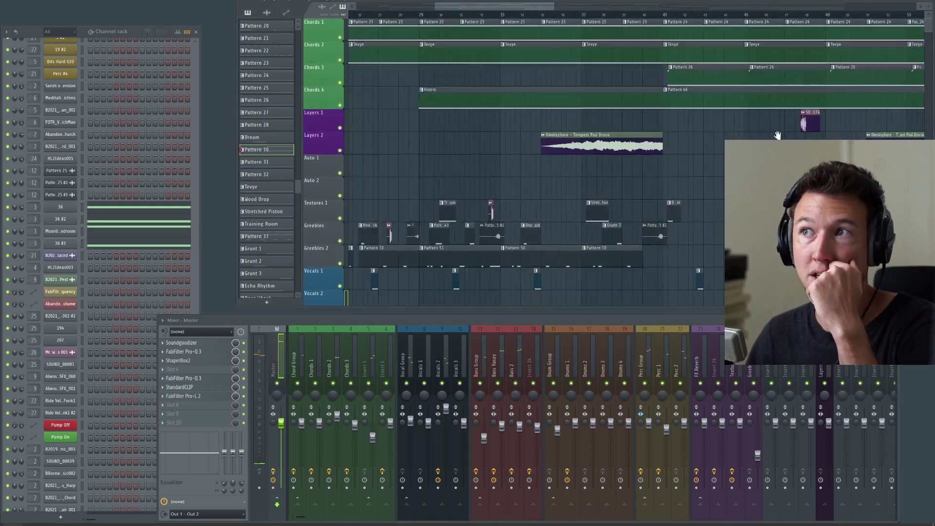
left_click_drag(655, 101, 590, 166)
double_click(511, 120)
left_click_drag(264, 121, 316, 101)
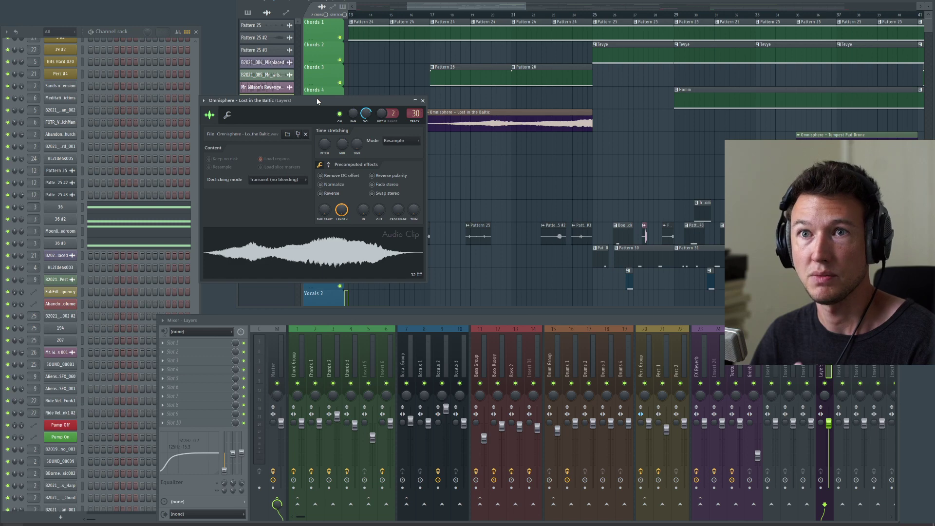
- Close the audio clip settings, audition Layers 1 on its own from around bar 17, and restore all tracks
left_click_drag(316, 99, 331, 94)
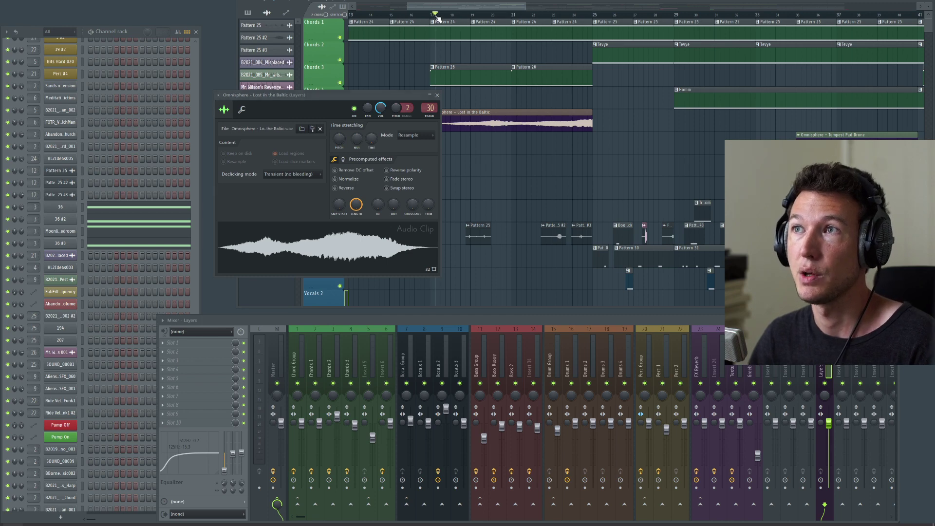
left_click(437, 95)
left_click(340, 128, "ctrl")
left_click(340, 127, "ctrl")
left_click(340, 127, "ctrl")
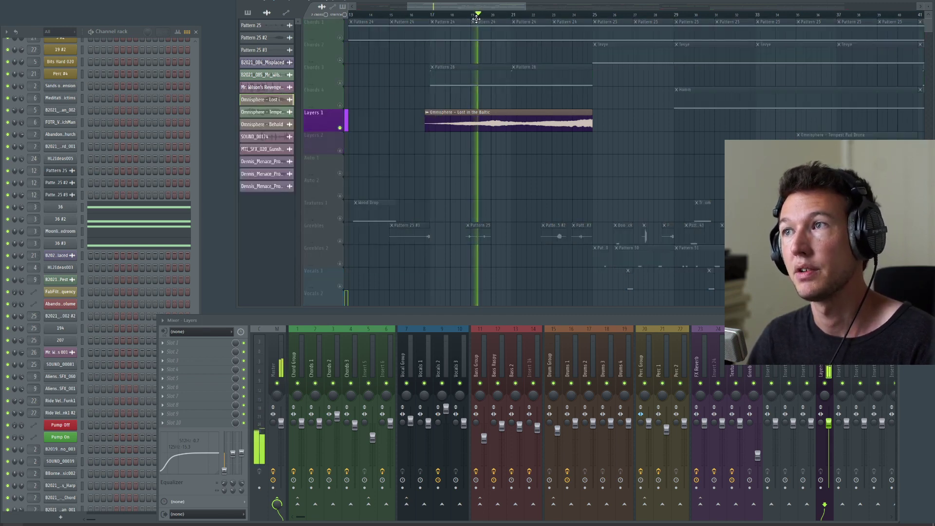
key("space")
left_click(340, 128, "ctrl")
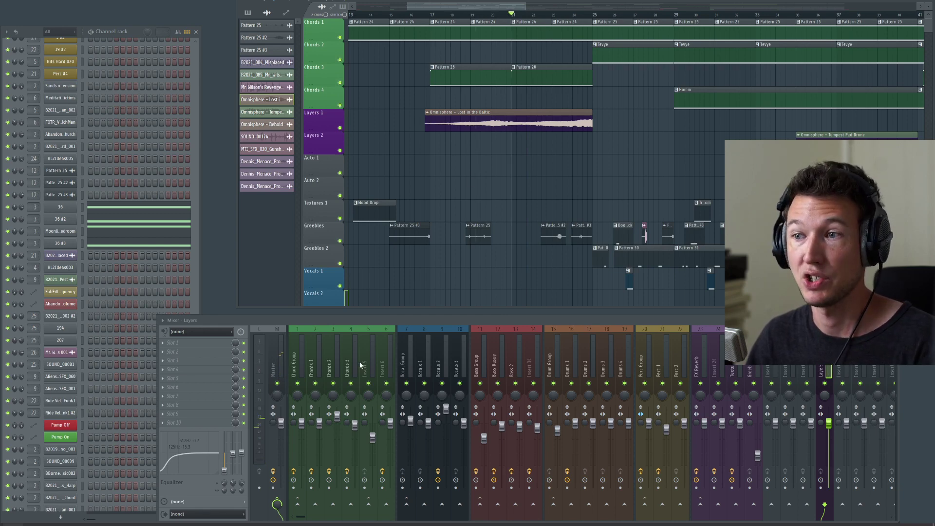
- Open ShaperBox2 on the Chords 2 mixer track, start playback, and move its window clear of the mixer
left_click(303, 350)
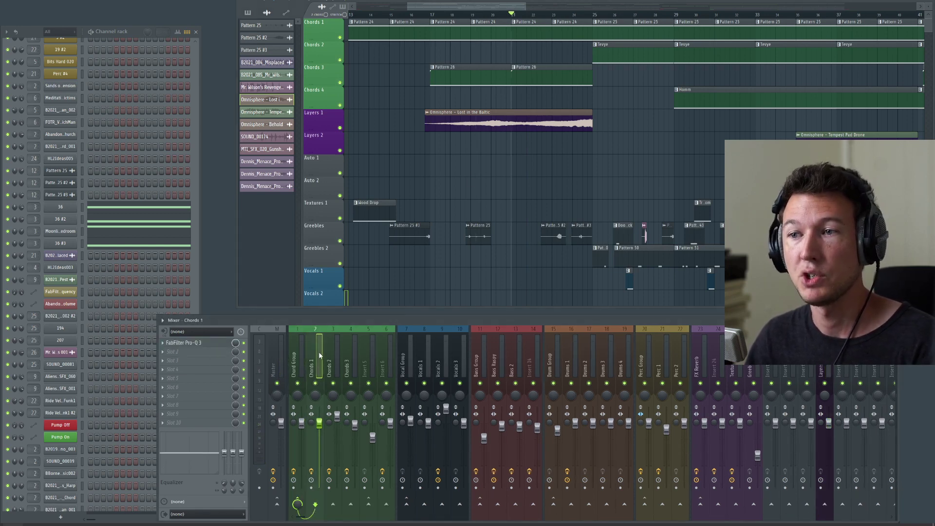
left_click(209, 370)
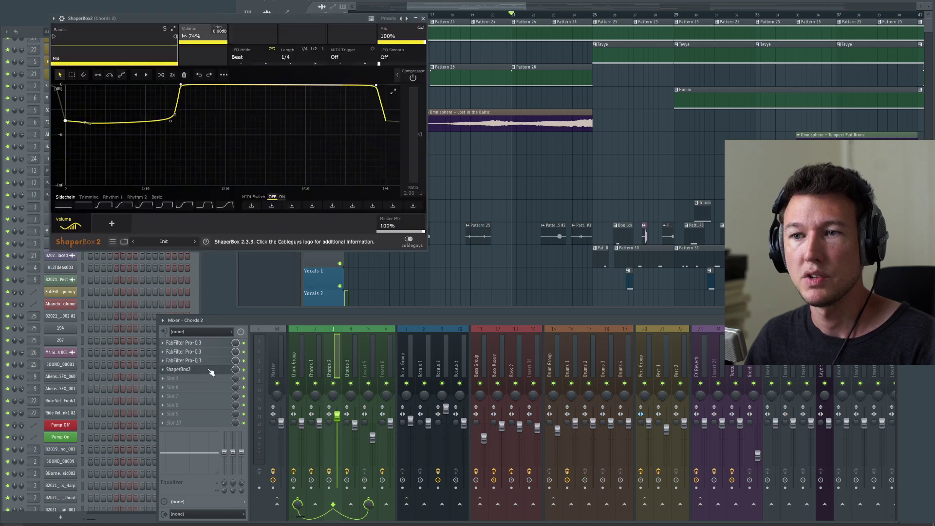
left_click_drag(251, 20, 267, 128)
key("space")
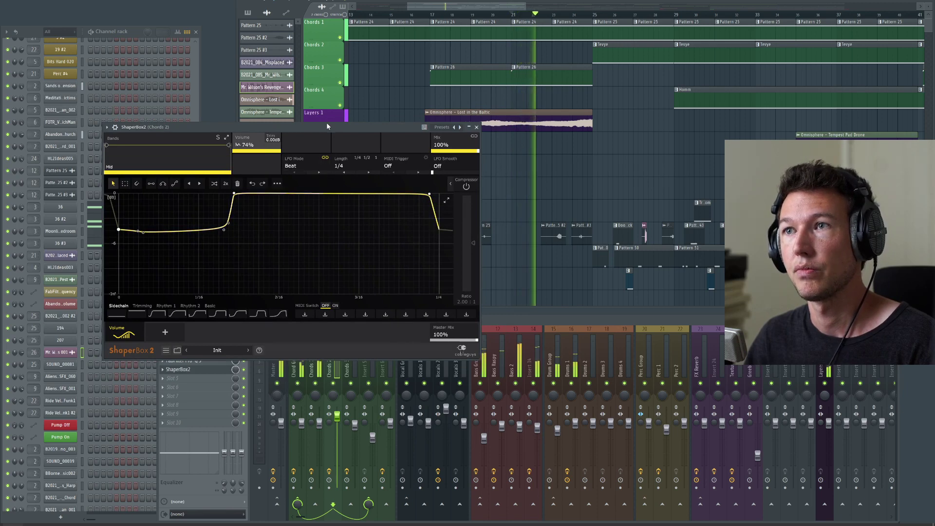
left_click_drag(327, 125, 316, 94)
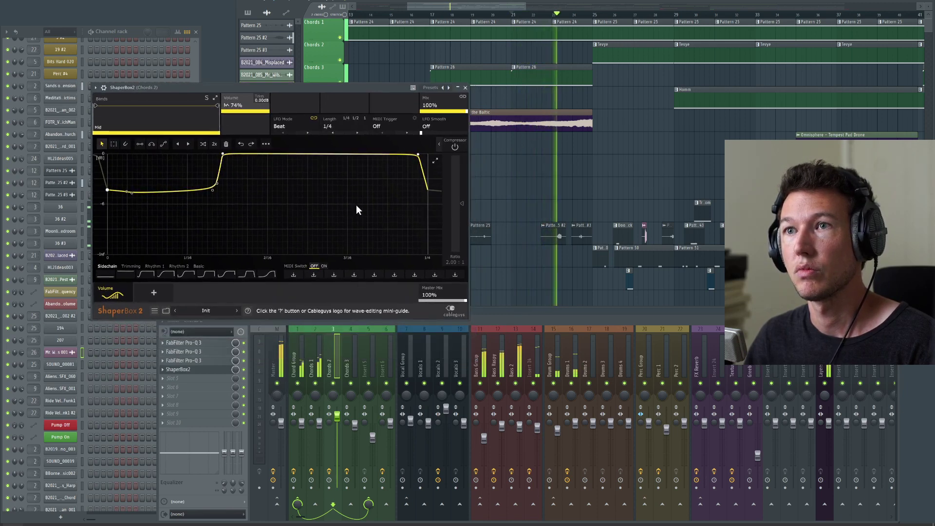
- Play from the start of the Chords 2 Band 3 Frequency automation while watching ShaperBox2, and stop playback
scroll(760, 78, "right", 3)
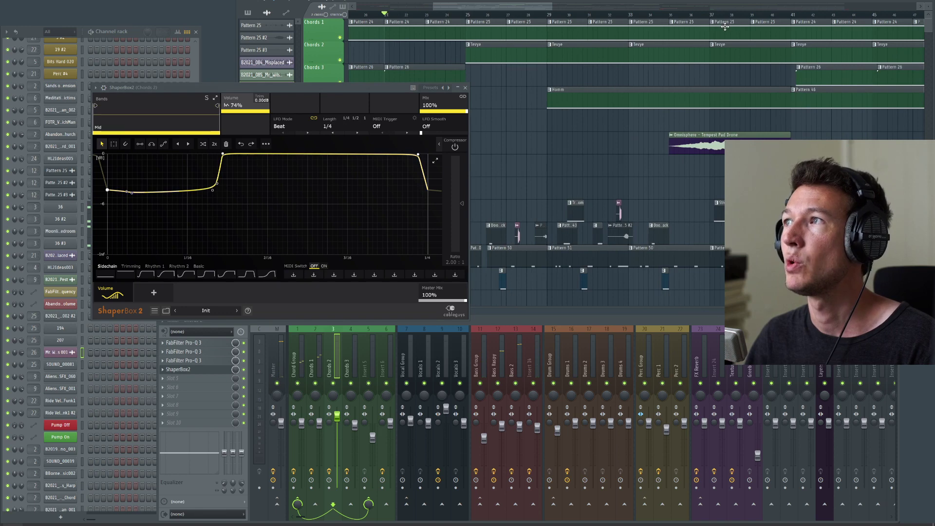
scroll(638, 41, "right", 5)
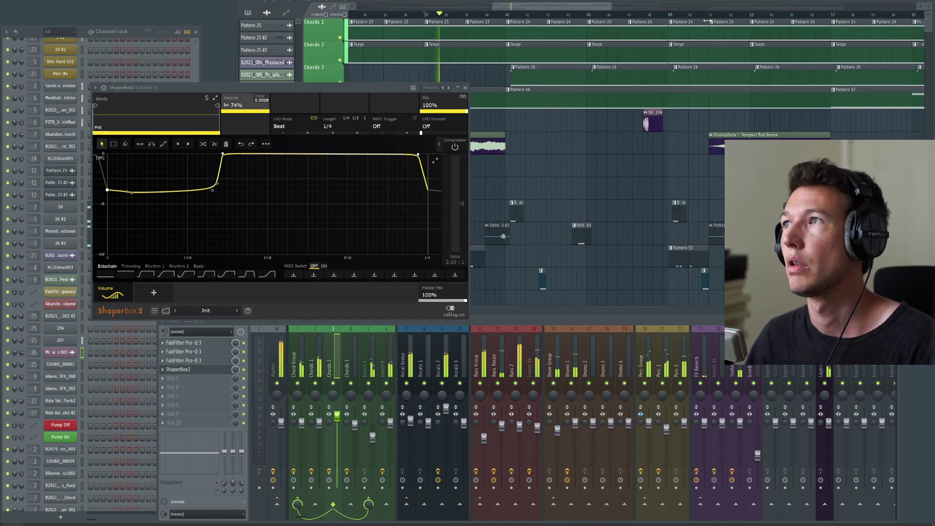
scroll(701, 19, "right", 6)
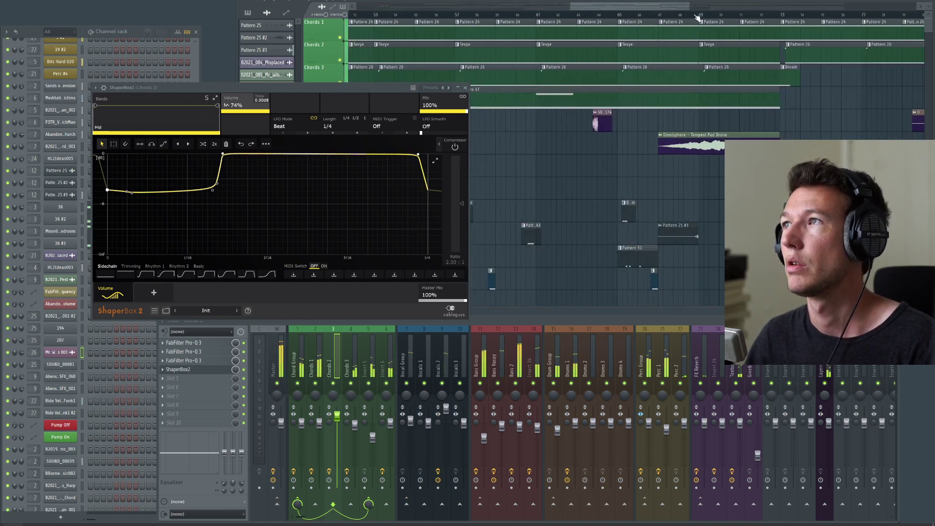
scroll(697, 17, "right", 9)
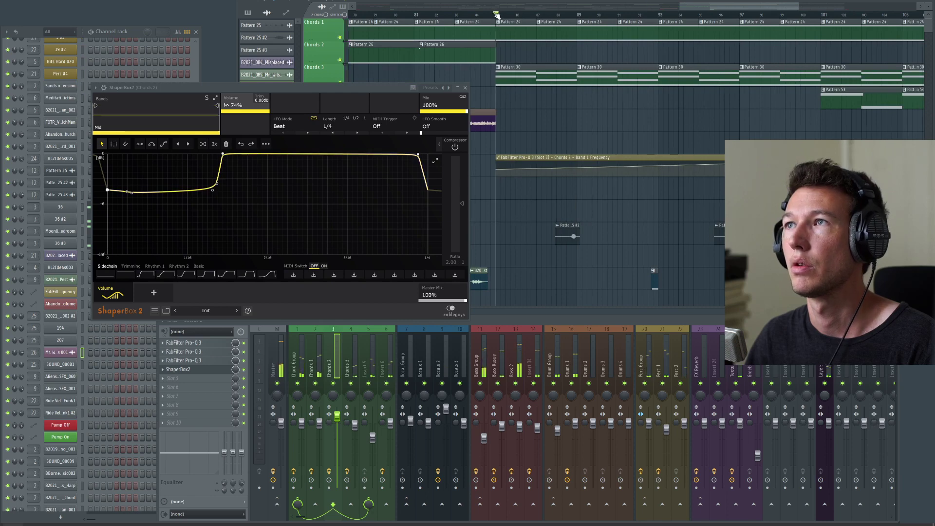
left_click(497, 16)
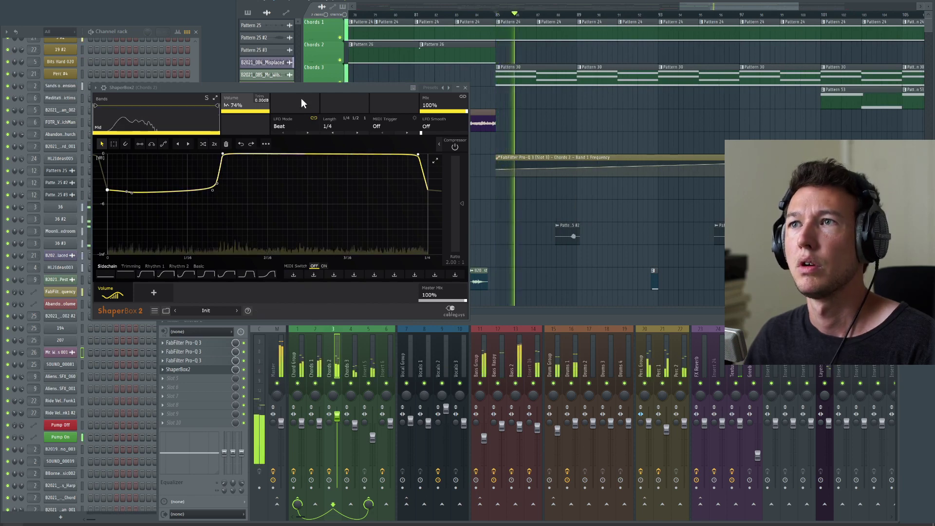
key("space")
left_click_drag(299, 91, 315, 92)
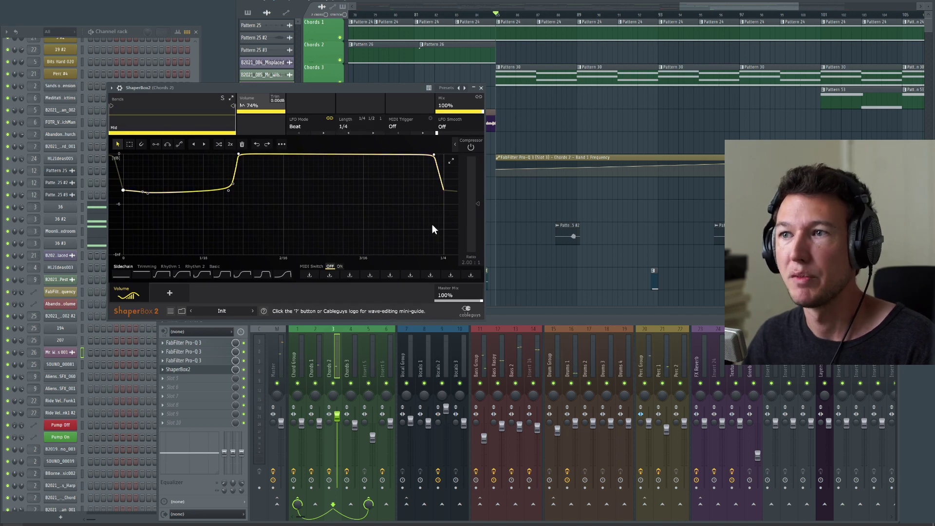
- Check ShaperBox2's LFO length options, keeping 1/4, and slightly nudge the first point of the volume curve
left_click(359, 128)
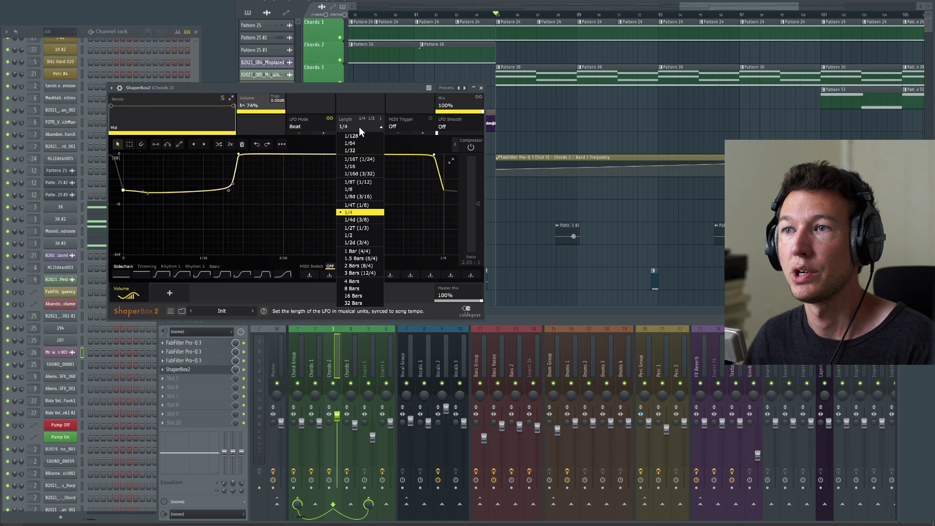
left_click(325, 89)
left_click_drag(325, 88, 350, 88)
left_click(377, 118)
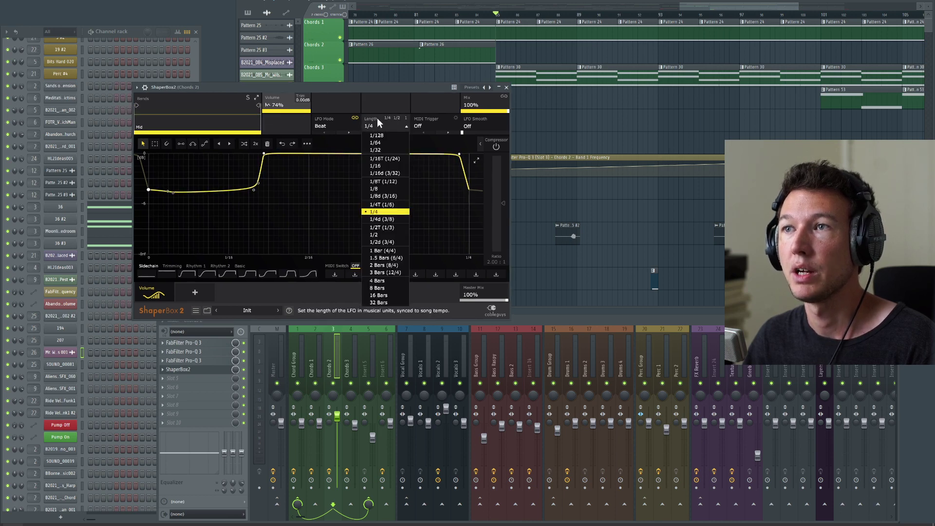
left_click(377, 118)
left_click_drag(373, 89, 382, 88)
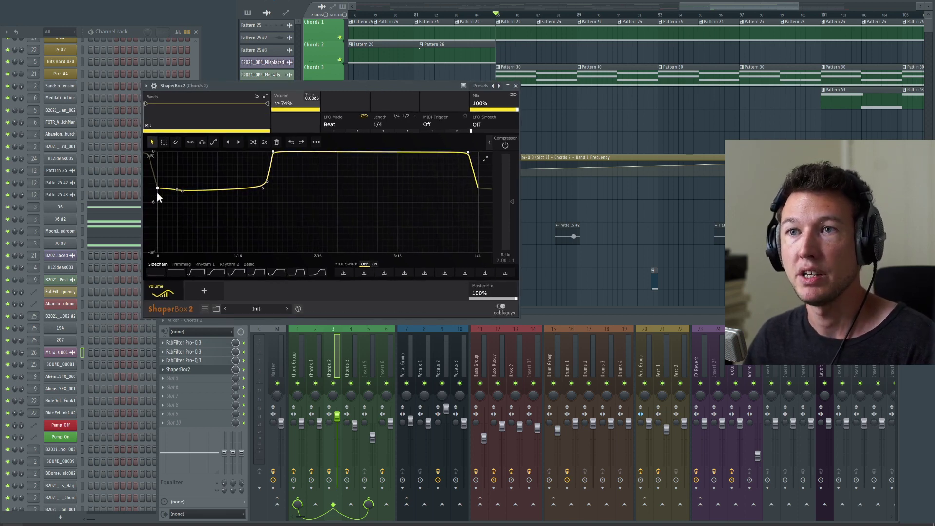
left_click_drag(158, 192, 158, 188)
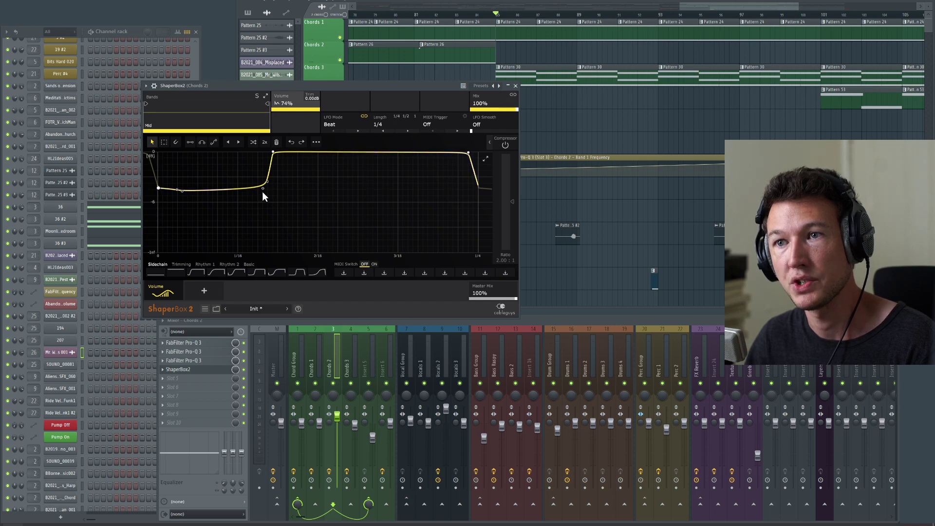
- Try a Drive shaper in ShaperBox2, remove it, and bring up the selection of available shapers again
left_click(198, 291)
left_click(259, 145)
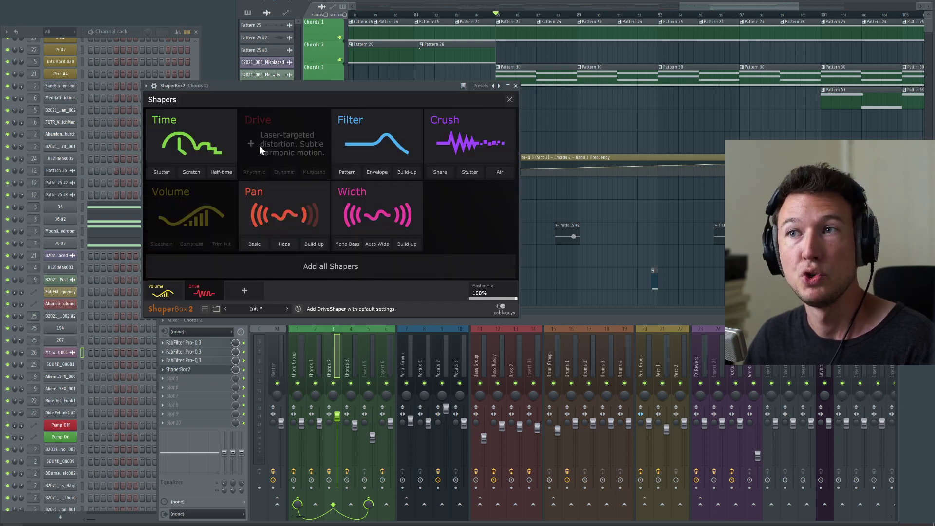
left_click_drag(305, 152, 300, 253)
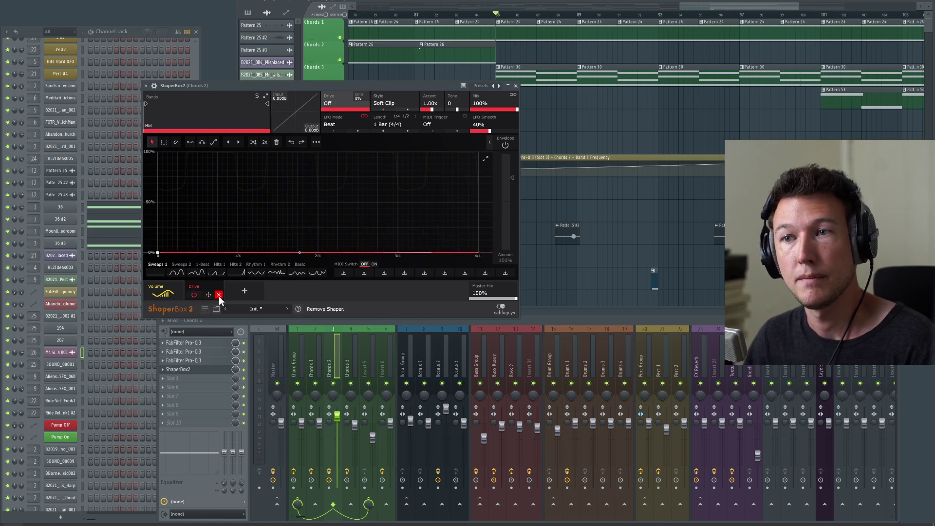
left_click(219, 295)
left_click(205, 291)
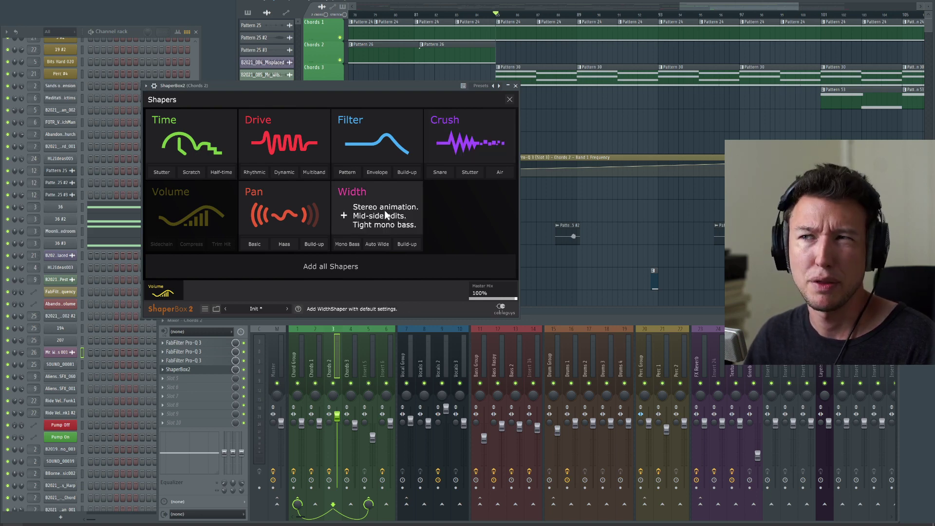
- Close ShaperBox2 and play the arrangement from around bar 93
left_click(516, 85)
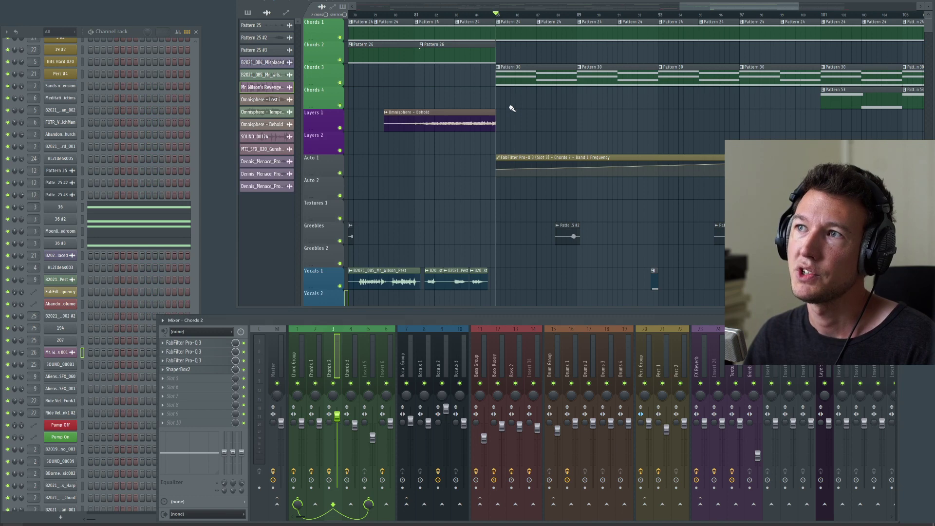
key("space")
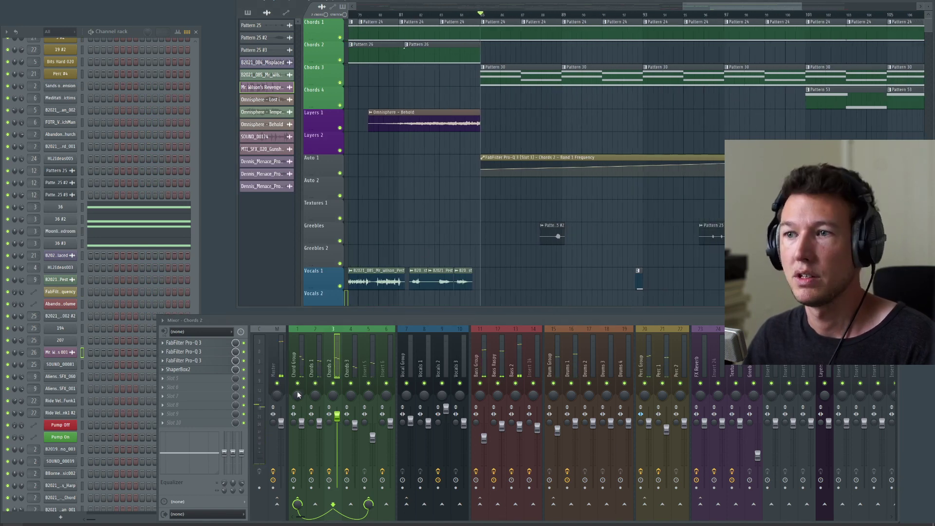
left_click(563, 16)
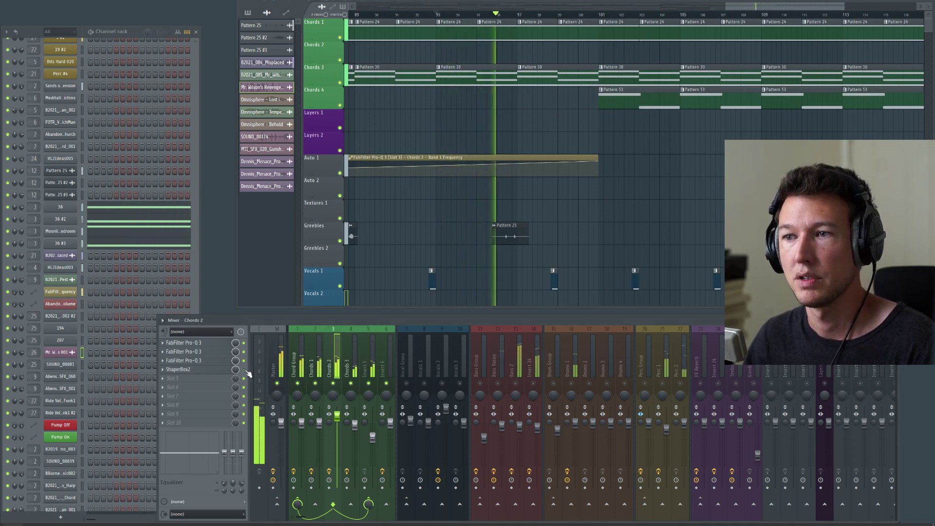
- Inspect the effect chains on the Chord Group, Chords 1, Chords 2 and Chords 3 mixer tracks, and stop playback
left_click(355, 349)
left_click(337, 351)
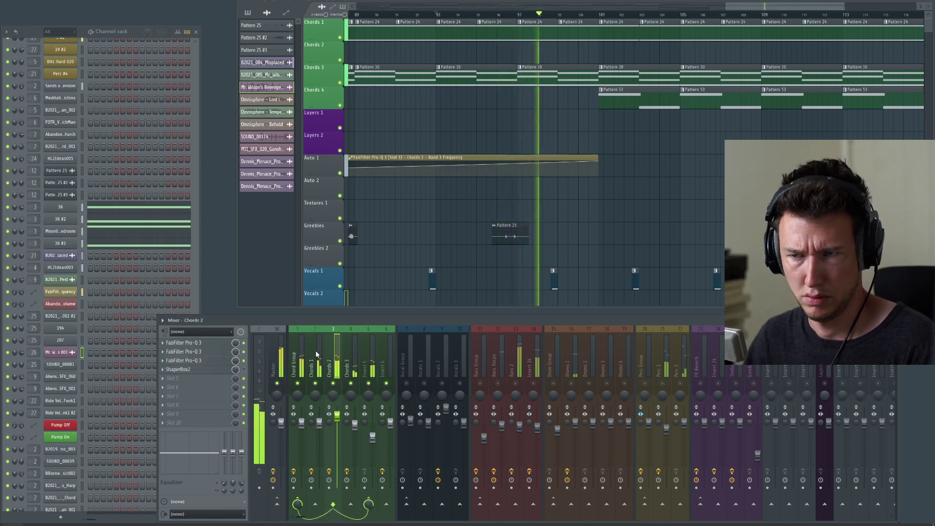
left_click(299, 352)
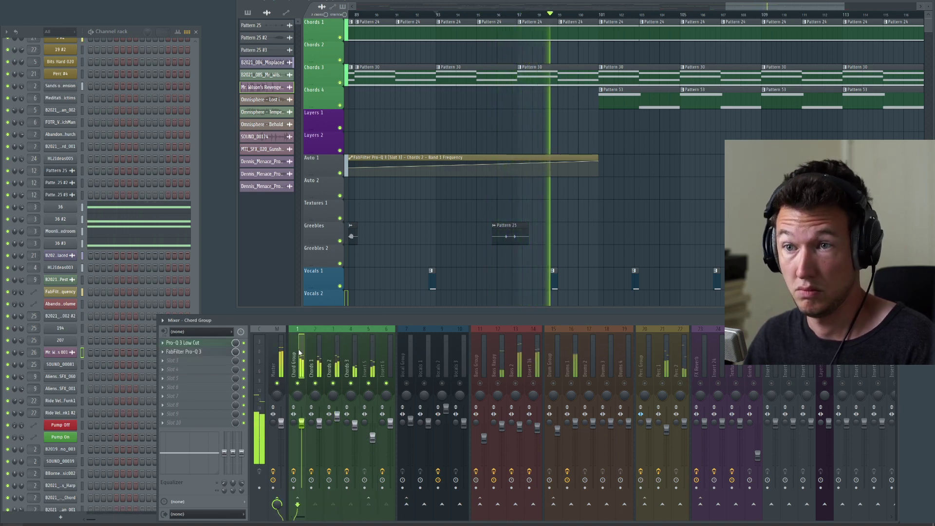
left_click(364, 353)
left_click(385, 350)
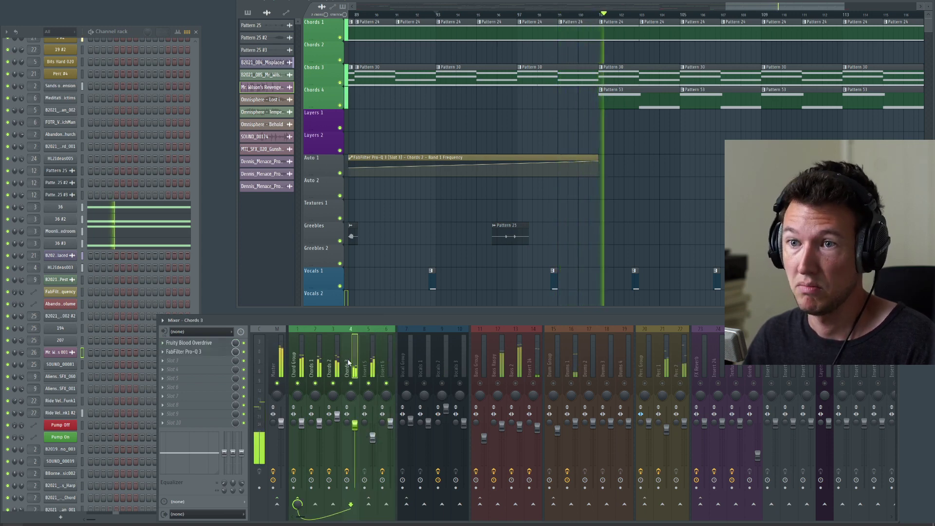
key("space")
left_click(336, 346)
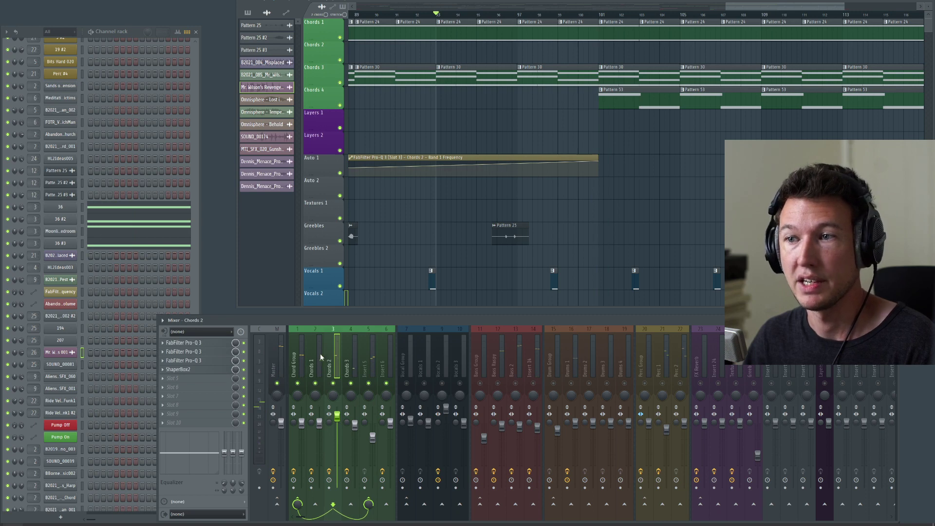
left_click(318, 358)
right_click(334, 384)
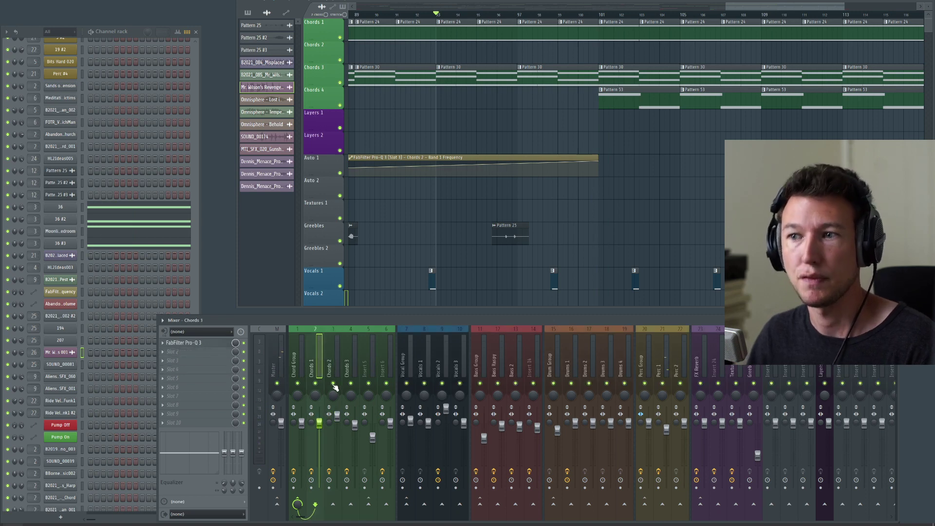
- Audition the closing section of the arrangement around bars 101 to 105, and stop playback
scroll(507, 192, "up", 2)
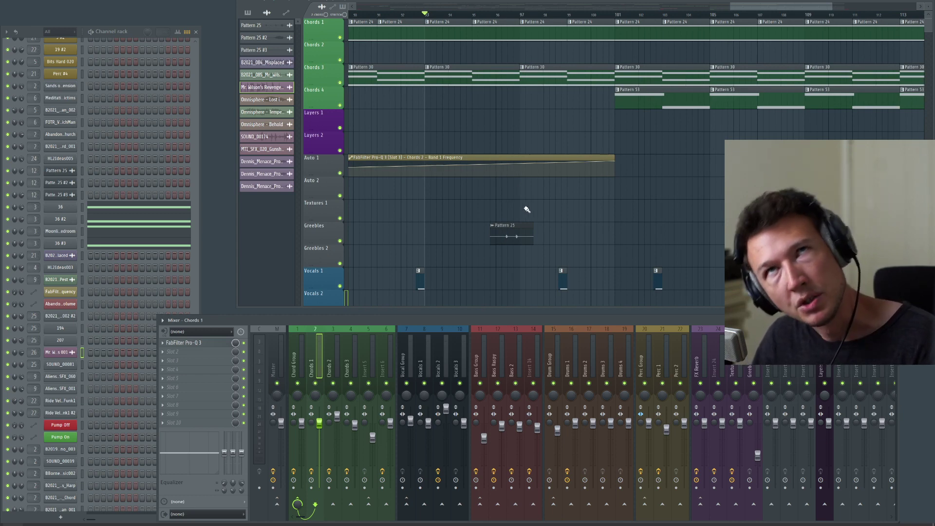
scroll(609, 120, "right", 3)
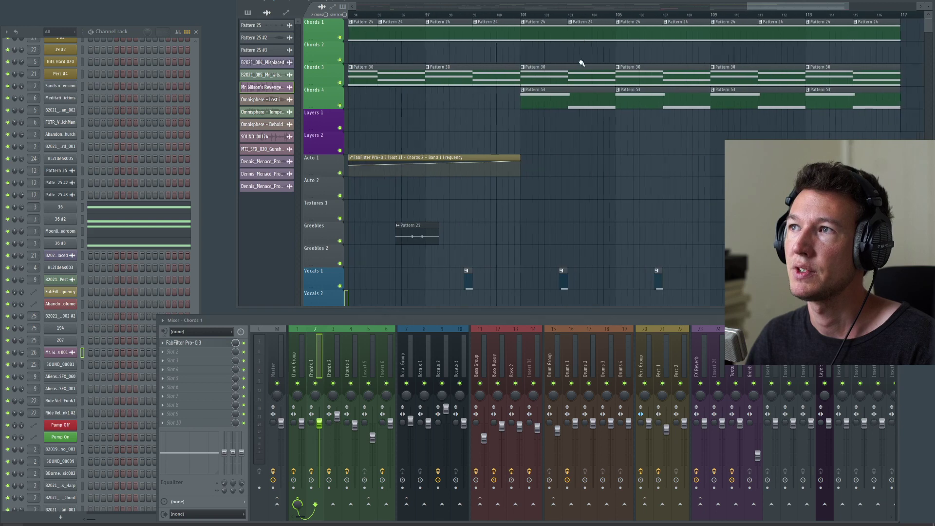
key("space")
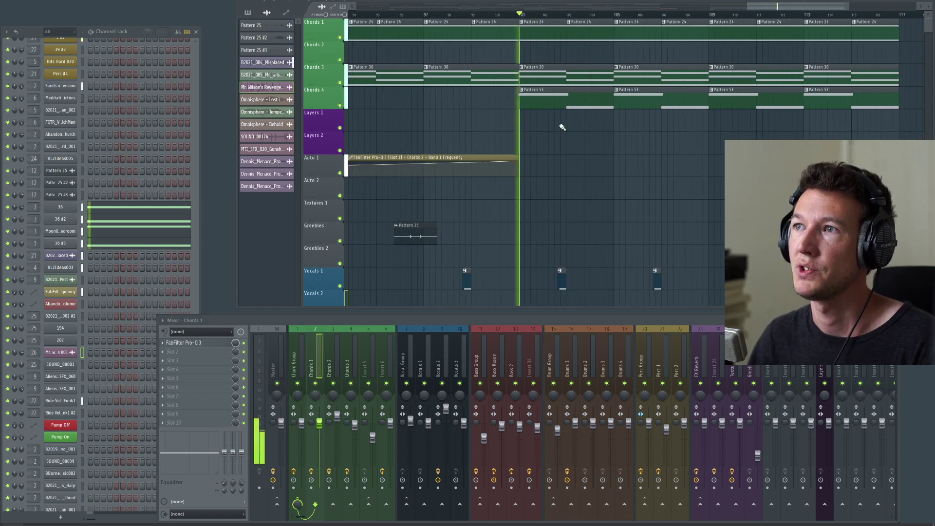
left_click(486, 15)
key("space")
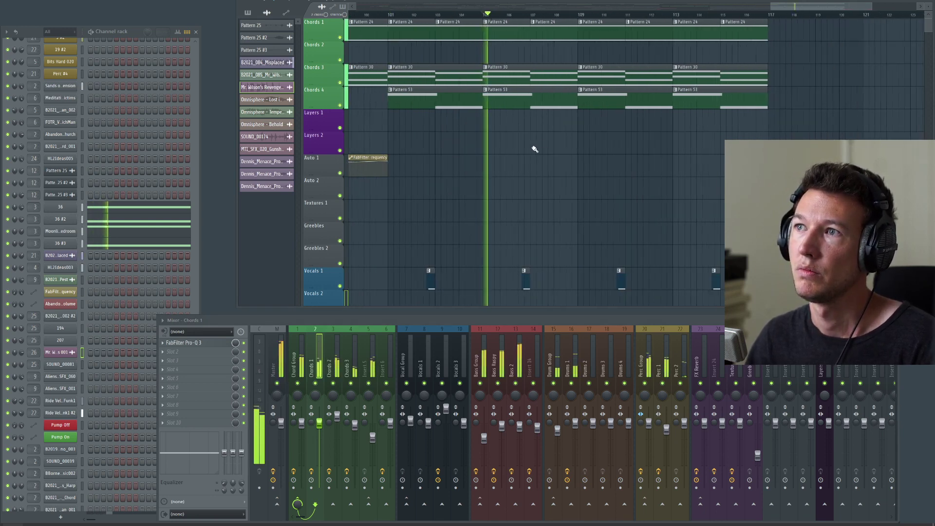
key("space")
- Return to the middle of the arrangement around bar 49 and examine the layer, texture, vocal and bass clips
scroll(493, 143, "left", 10)
scroll(578, 158, "left", 6)
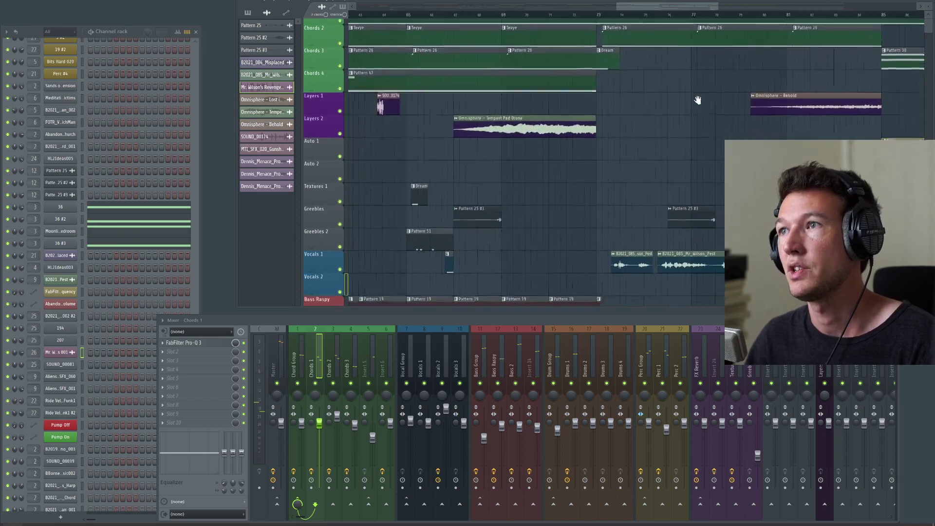
scroll(577, 159, "down", 5)
scroll(577, 159, "up", 3)
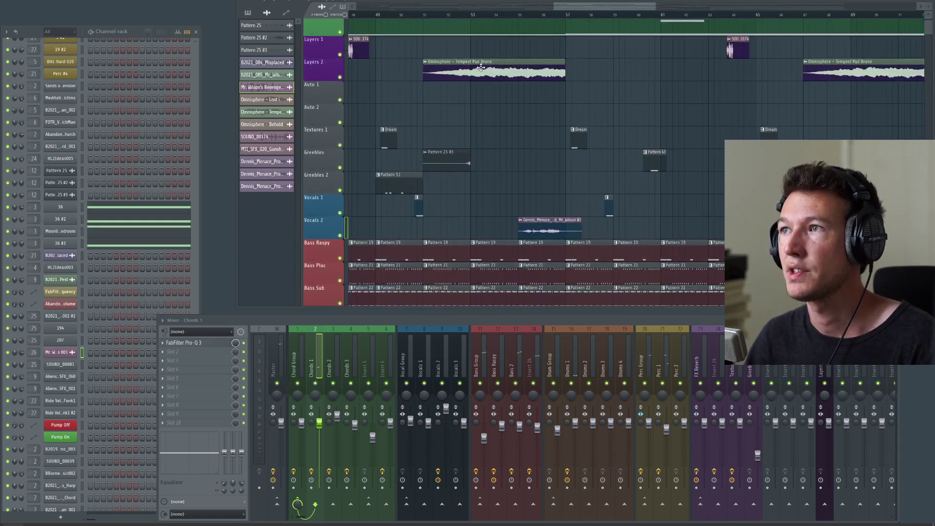
scroll(516, 67, "left", 2)
scroll(515, 67, "down", 1)
scroll(527, 68, "up", 2)
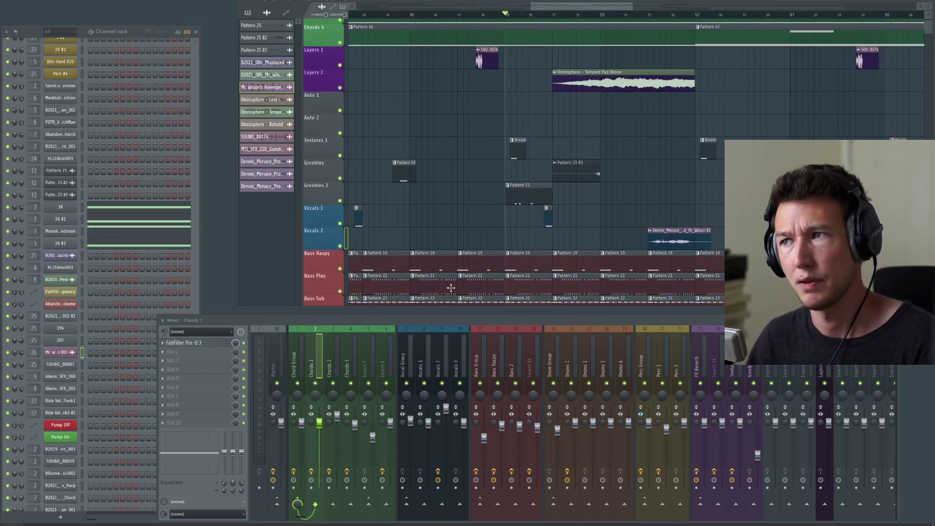
- Play the arrangement from around bar 29 and examine the texture, greeble and vocal clips up to about bar 33
key("space")
scroll(538, 138, "left", 5)
scroll(537, 137, "up", 1)
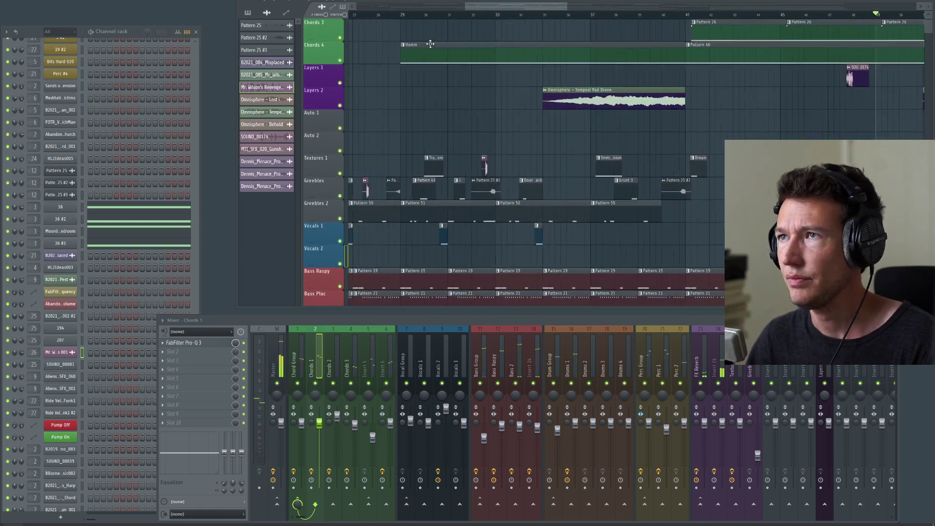
scroll(467, 284, "down", 2)
scroll(468, 284, "left", 1)
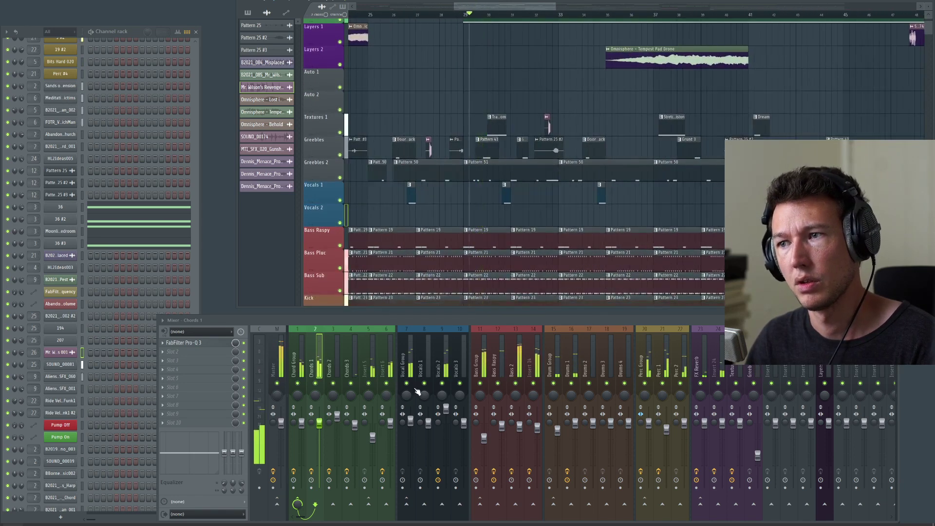
scroll(489, 136, "up", 3)
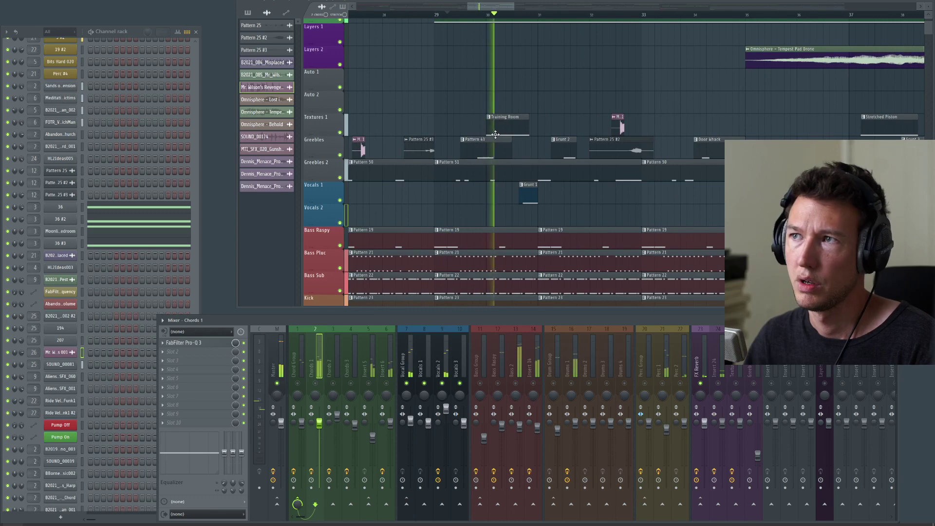
scroll(507, 151, "right", 2)
scroll(512, 160, "up", 1)
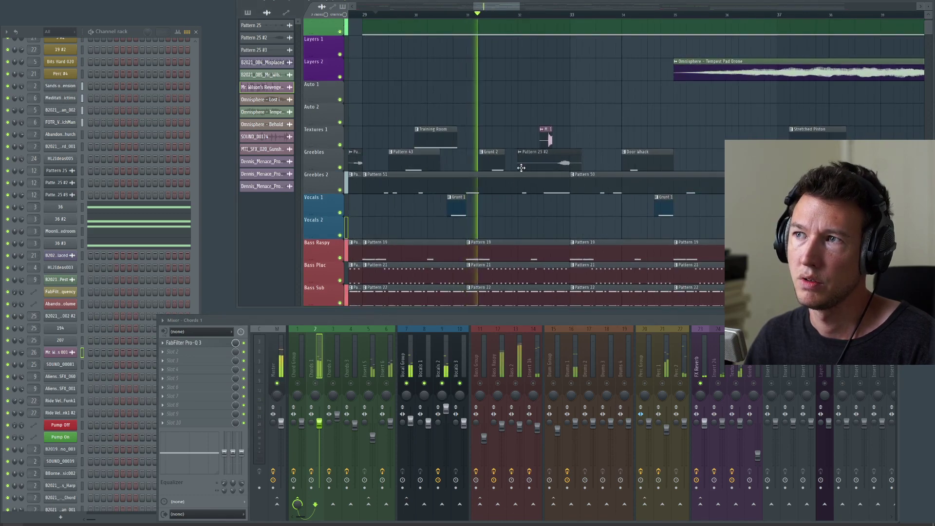
left_click_drag(569, 139, 500, 140)
- Inspect the Vocal Group and Vocals 2 mixer tracks, viewing both Little AlterBoy instances and the FabFilter Pro-Q 3 curve on Vocals 2
left_click(429, 361)
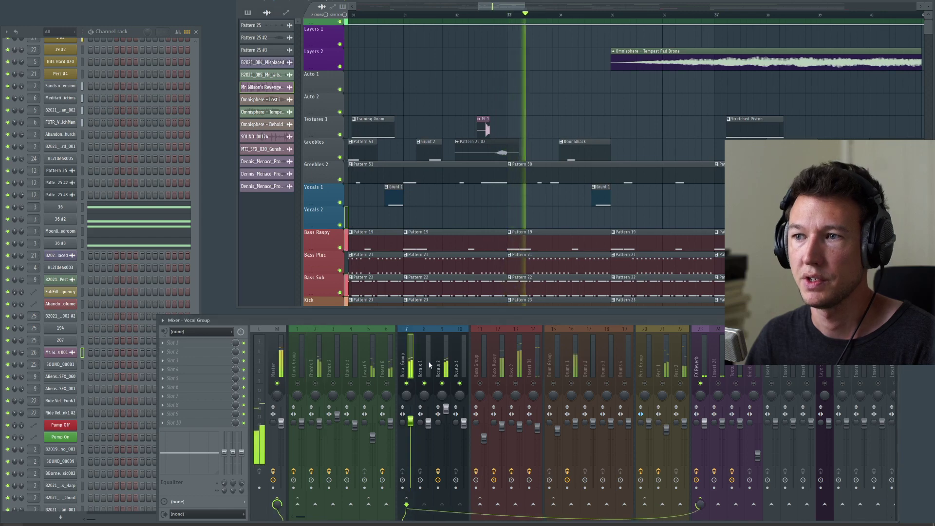
left_click(438, 356)
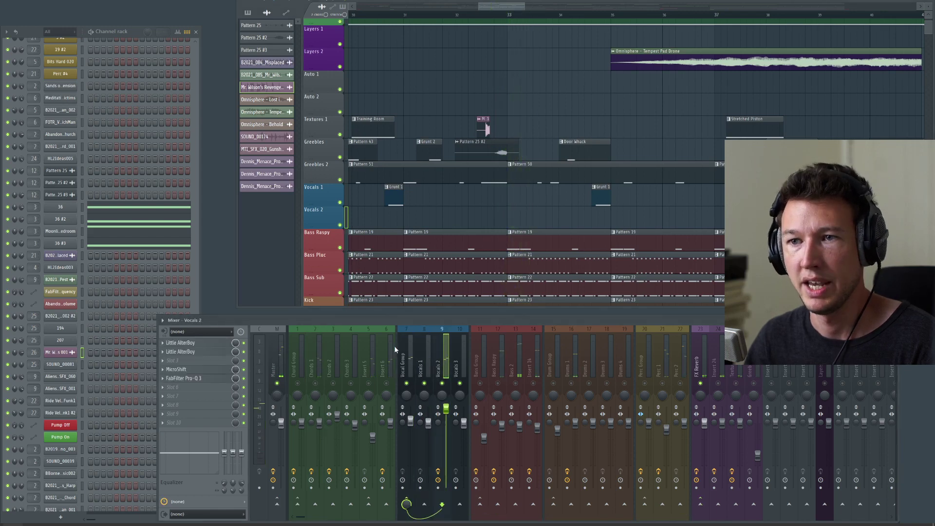
left_click(210, 343)
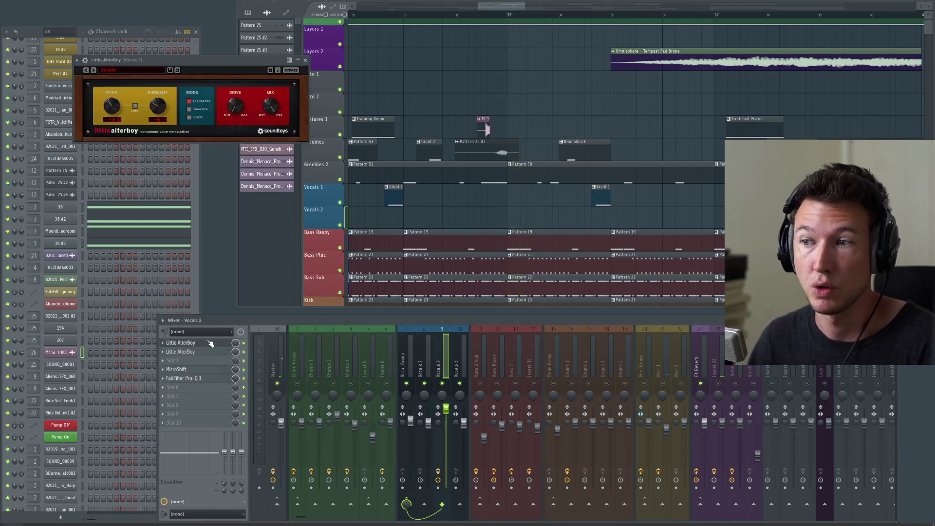
left_click(213, 351)
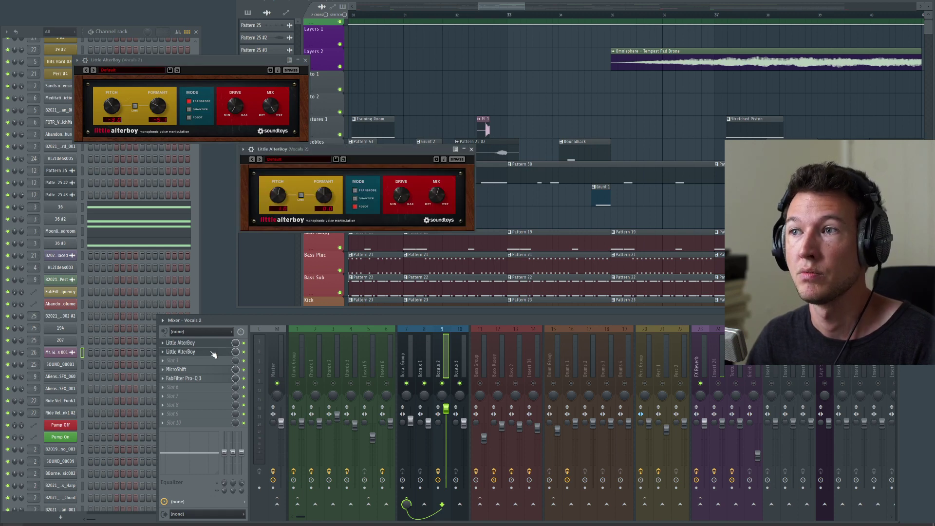
left_click(213, 352)
left_click(219, 343)
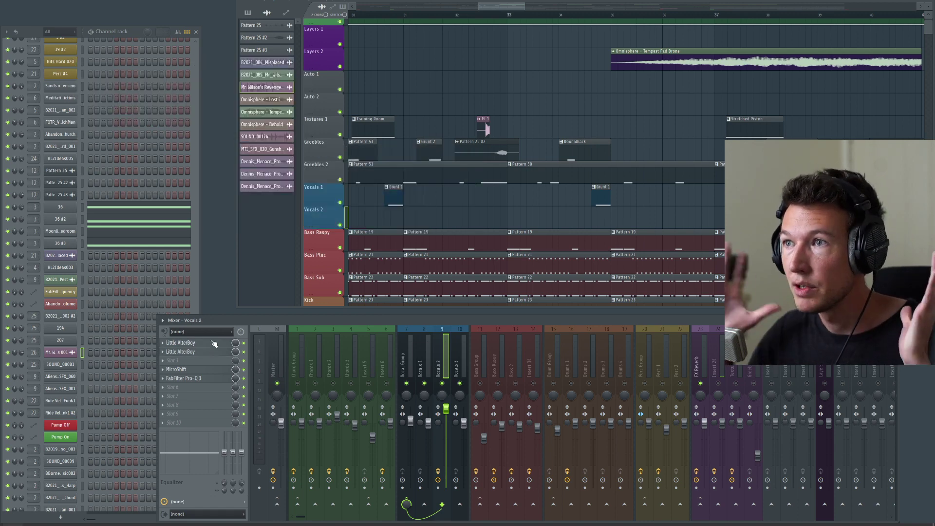
left_click(193, 378)
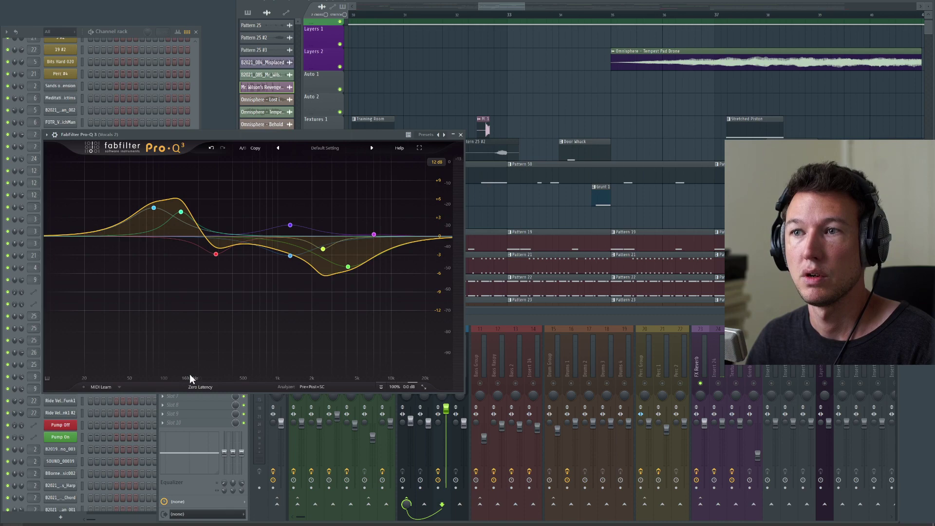
left_click(461, 135)
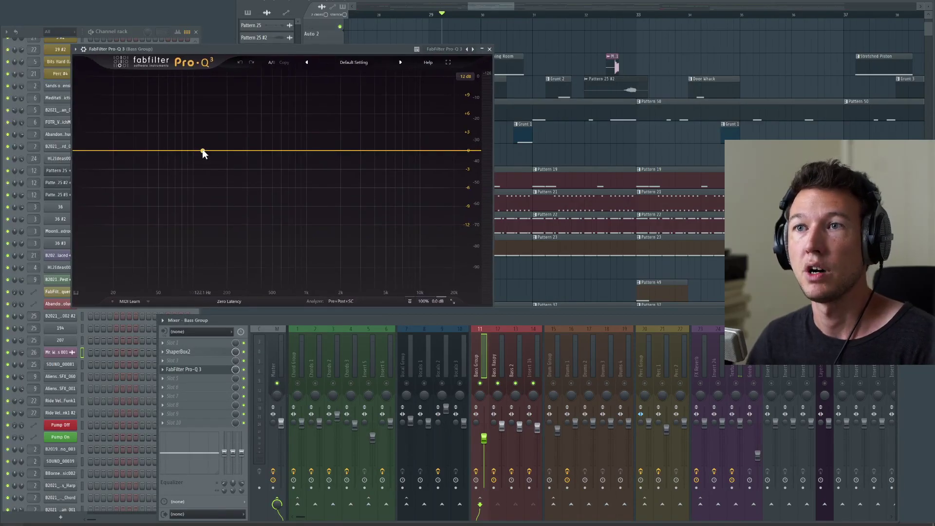
- Add a Pro-Q 3 band near 150 Hz on the Bass Group, place it on Side, and shape it as Low Cut
left_click_drag(203, 151, 213, 154)
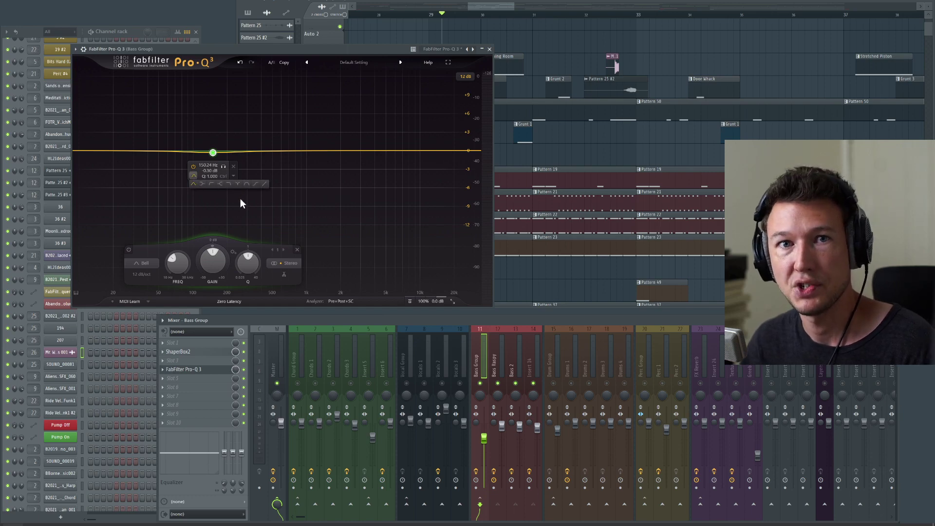
left_click(234, 176)
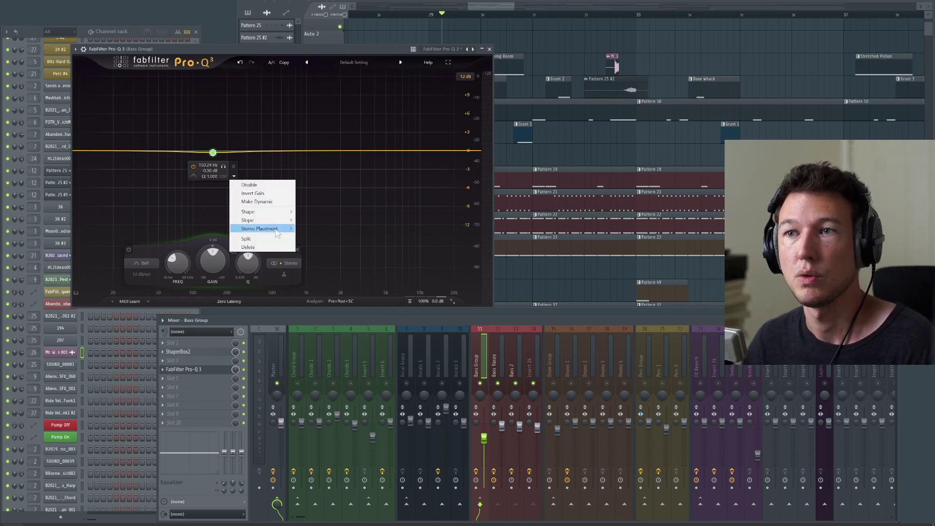
mouse_move(273, 229)
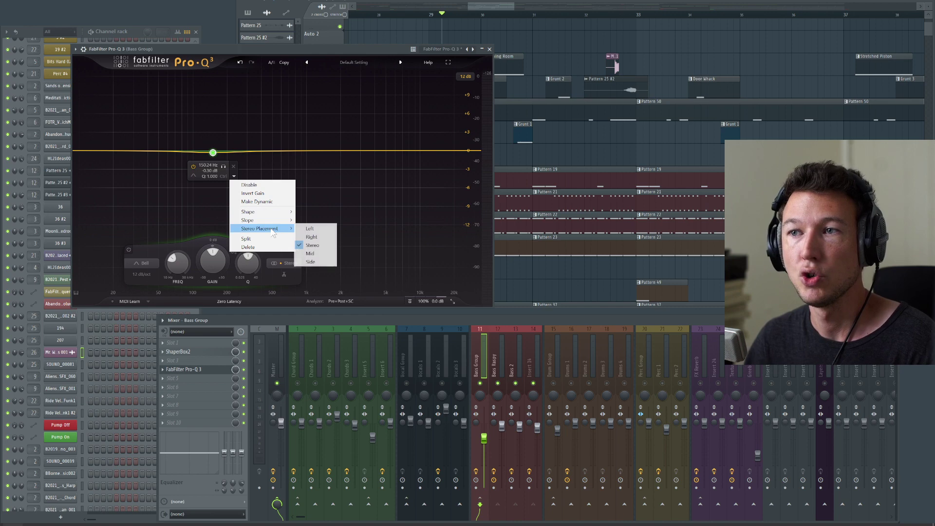
left_click(323, 262)
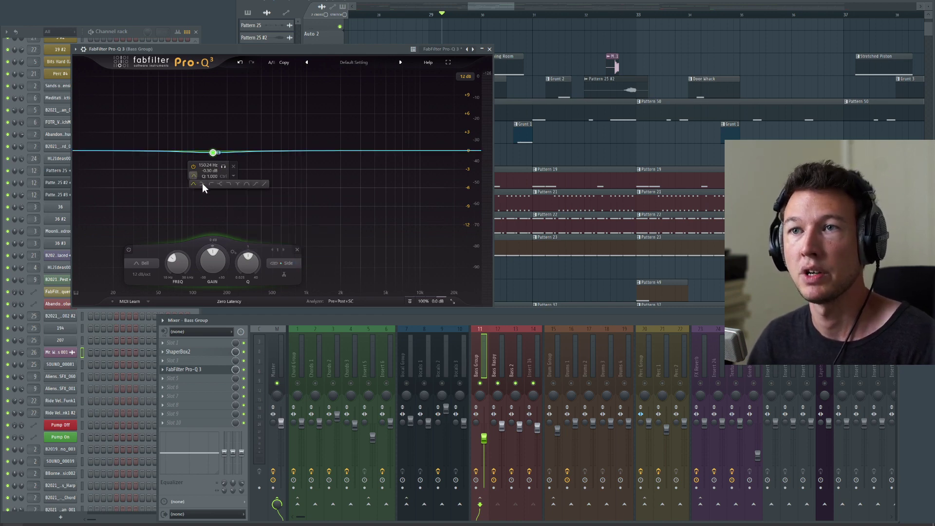
left_click(203, 183)
- Audition the Bass Group's side low cut during playback and settle its frequency at about 120 Hz
left_click_drag(213, 154, 213, 132)
key("space")
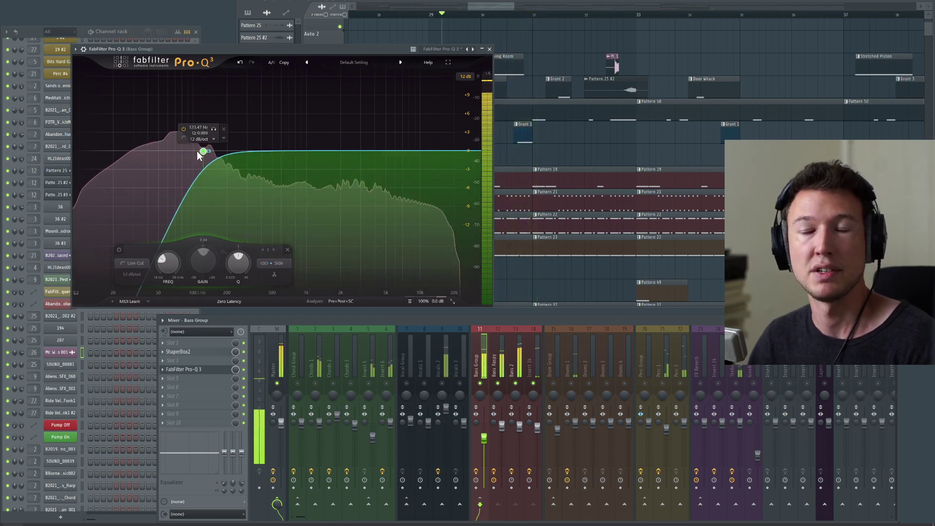
key("space")
left_click_drag(232, 48, 216, 52)
left_click_drag(187, 155, 185, 158)
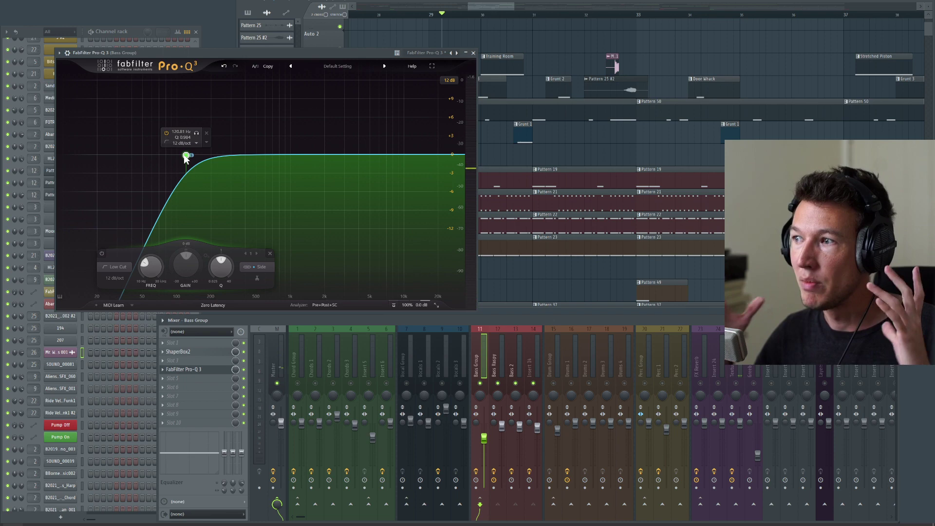
mouse_move(187, 157)
left_mouse_down()
mouse_move(207, 155)
mouse_move(176, 157)
mouse_move(195, 158)
mouse_move(186, 157)
left_mouse_up()
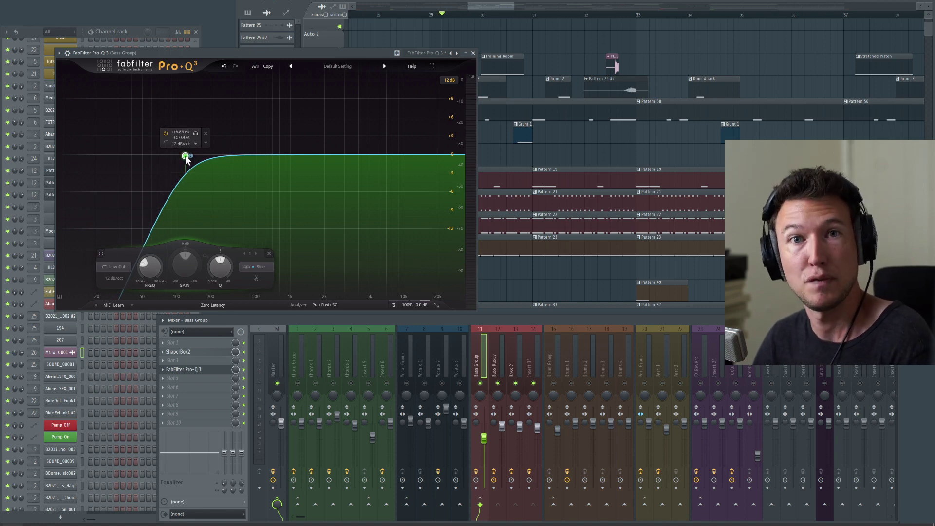
mouse_move(185, 161)
left_mouse_down()
mouse_move(197, 161)
mouse_move(168, 163)
mouse_move(184, 157)
left_mouse_up()
- Remove the low cut band and delete FabFilter Pro-Q 3 from the Bass Group's effect chain
left_click(199, 134)
left_click(163, 370)
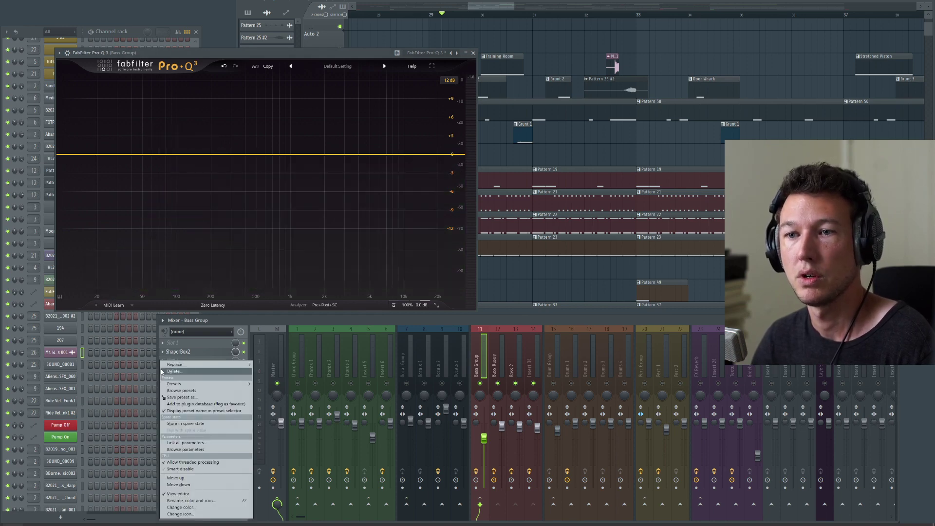
left_click(179, 373)
left_click(444, 271)
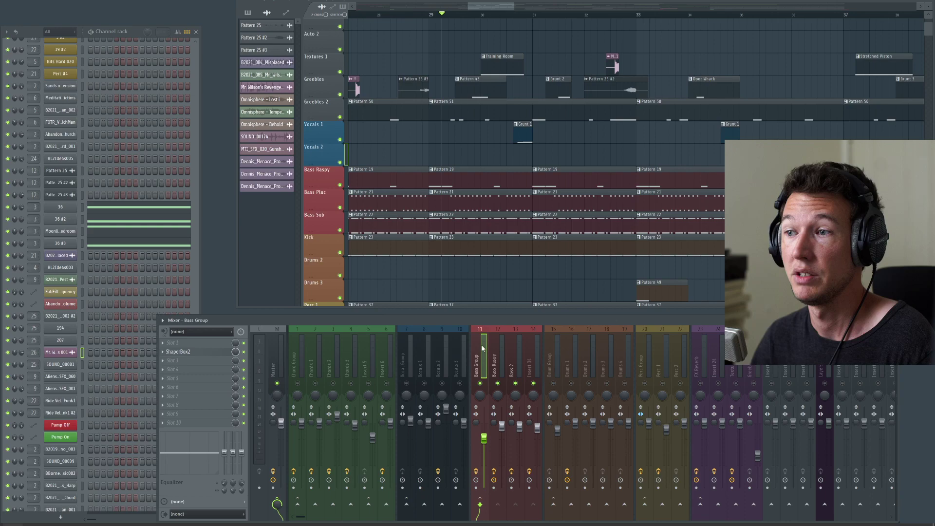
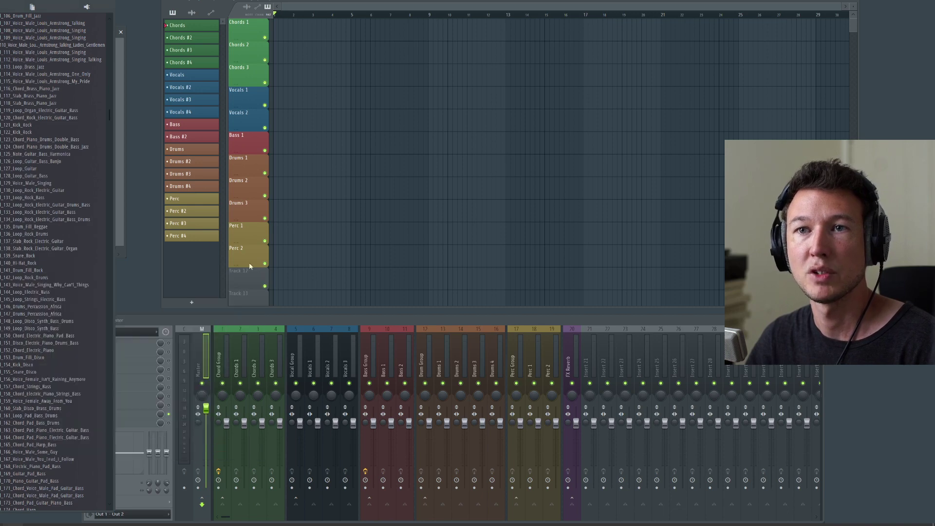
- Widen the file browser and audition Bits_2021_Vinyl samples from about number 130 onwards
left_click(34, 192)
left_click(55, 206)
left_click_drag(80, 1, 115, 2)
left_click(89, 228)
left_click(79, 264)
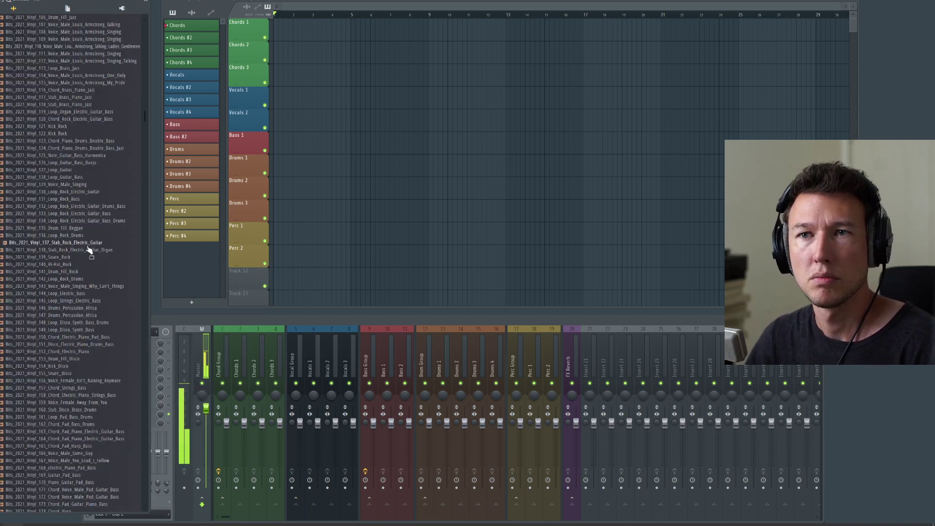
- Audition the vinyl samples from Bits_2021_Vinyl_143_Voice_Male_Singing_Why_Can't_Things through Bits_2021_Vinyl_147_Drums_Percussion_Africa
scroll(90, 243, "down", 4)
key("Down")
key("Down")
key("Down")
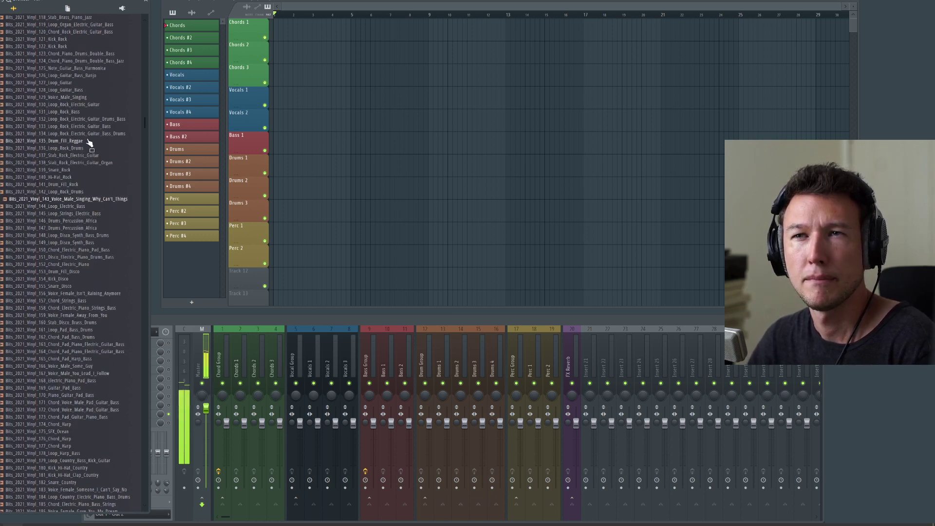
key("Down")
key("Down")
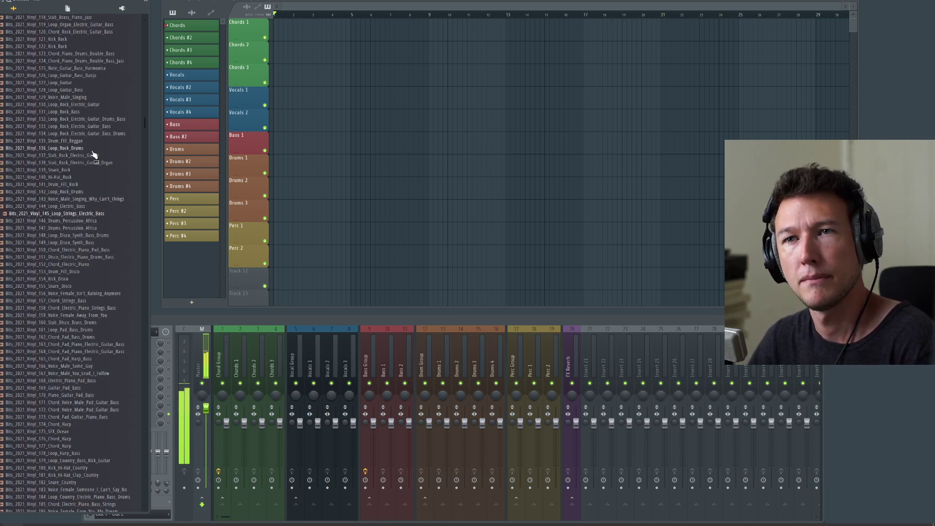
key("Up")
key("Down")
key("Down")
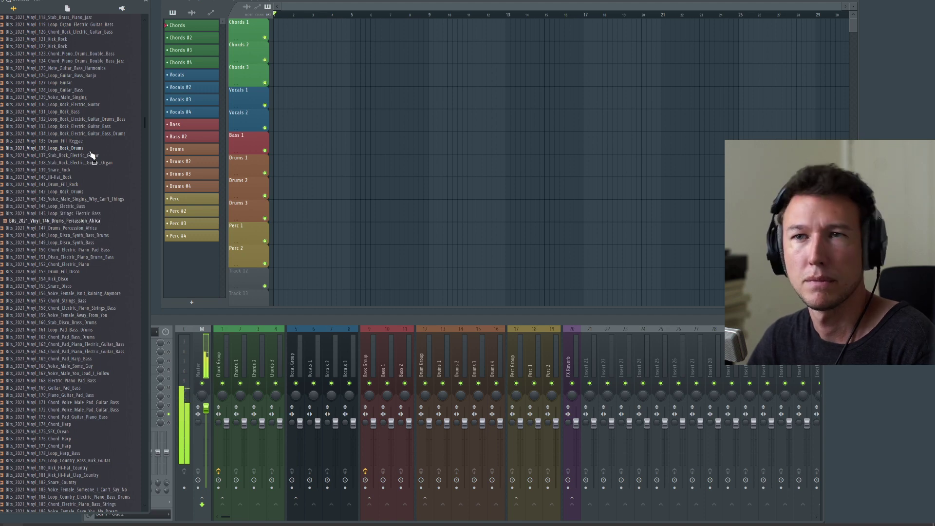
key("Down")
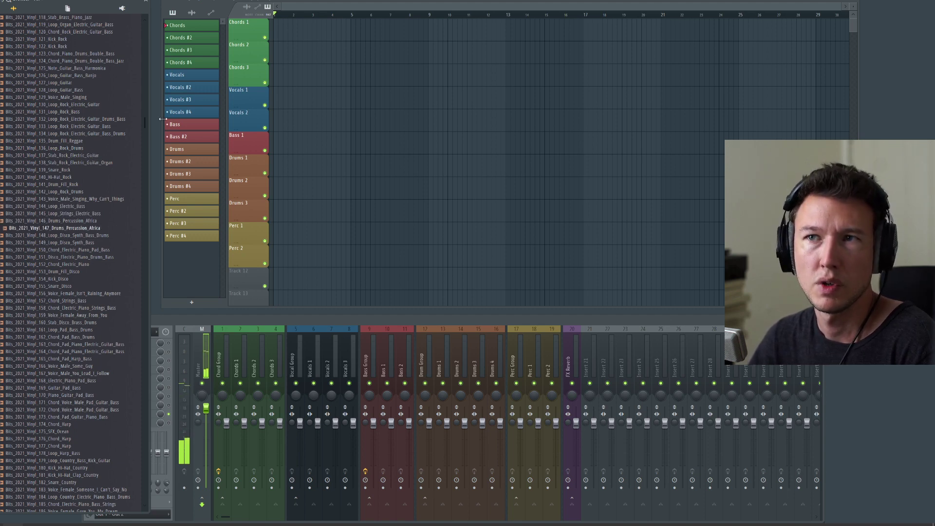
- Audition vinyl samples near the end of the folder, from 699_Chord_Strings_Piano_Voice_Male_Group back to the 691 and 692 Voice_Children_Group
left_click_drag(144, 123, 157, 421)
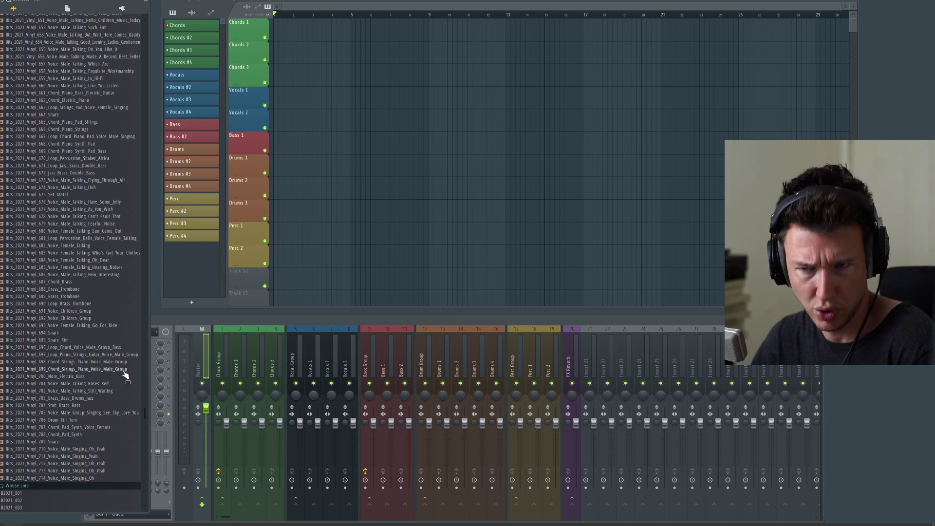
left_click(128, 371)
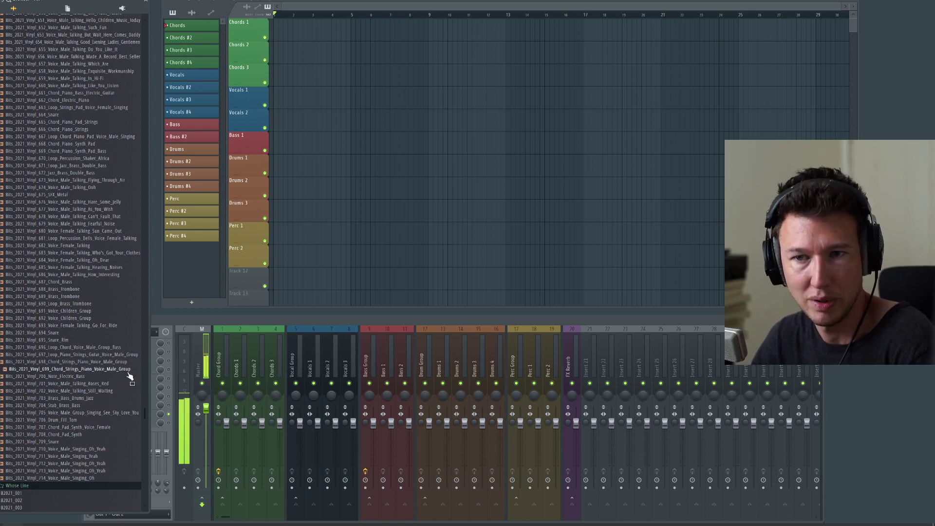
left_click(135, 362)
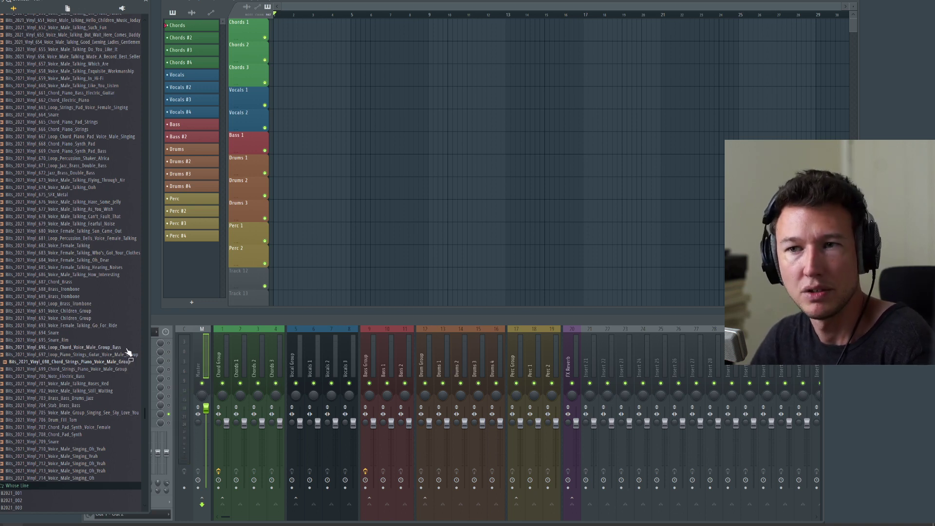
left_click(126, 349)
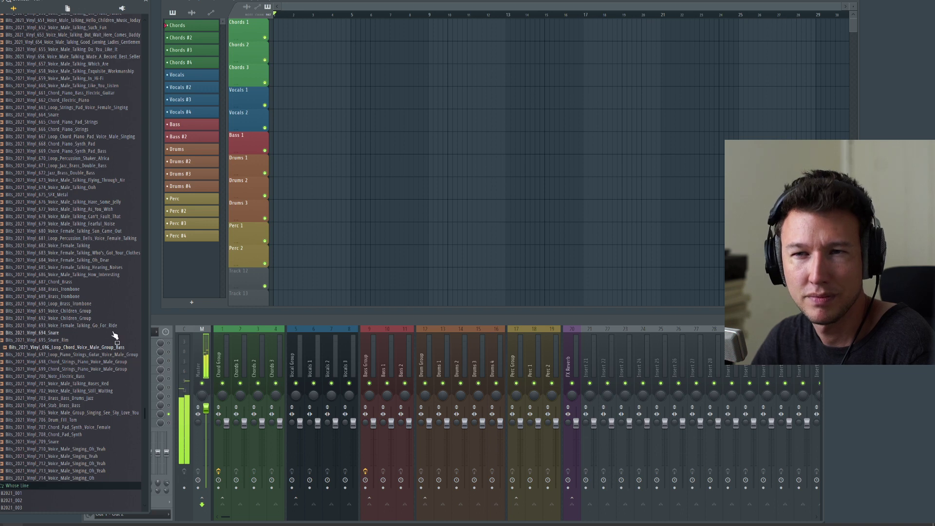
left_click(116, 334)
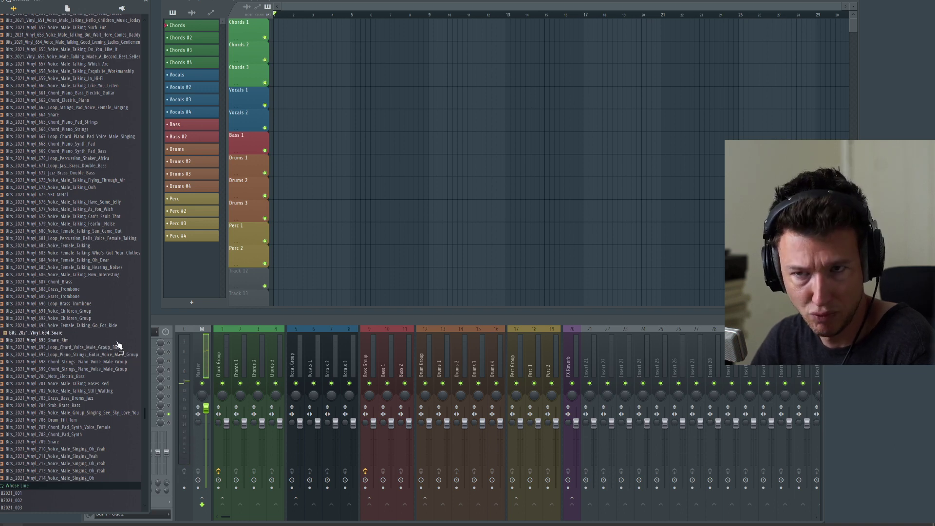
left_click(117, 342)
left_click(105, 312)
left_click(107, 319)
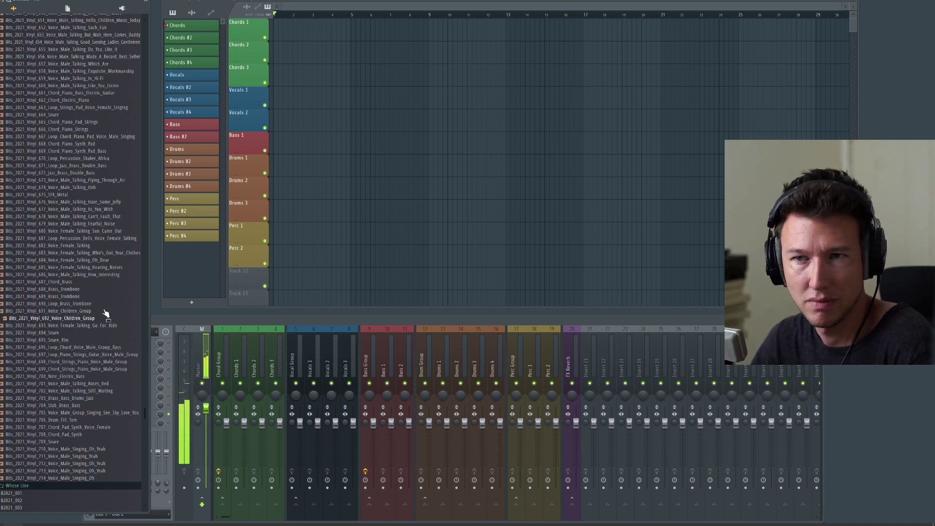
- Audition the talking voice samples from Bits_2021_Vinyl_686_Voice_Male_Talking_How_Interesting back to 682_Voice_Female_Talking
left_click(86, 275)
scroll(86, 281, "up", 2)
left_click(111, 310)
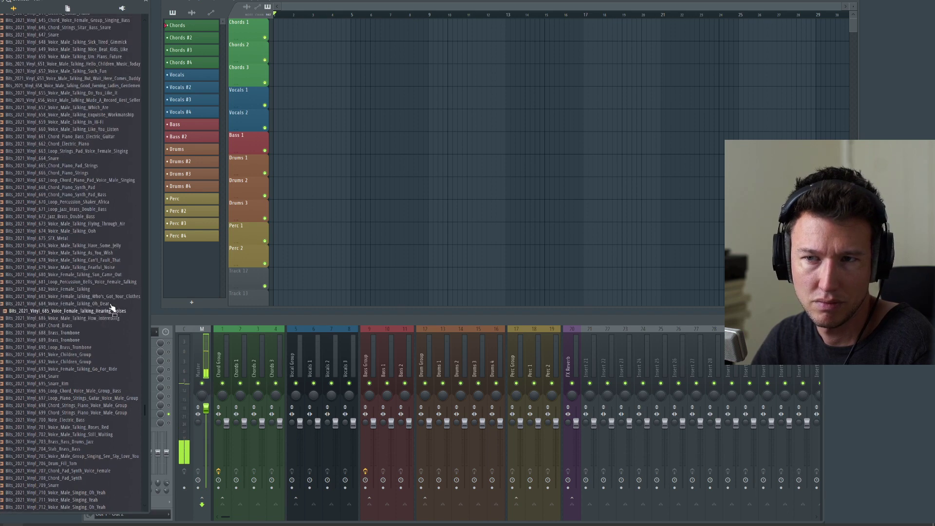
left_click(115, 296)
scroll(117, 314, "up", 2)
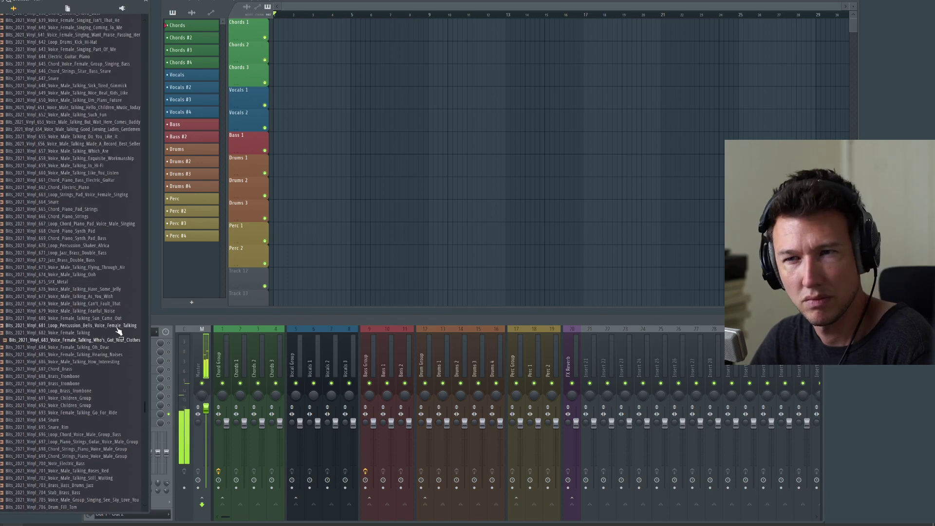
left_click(109, 332)
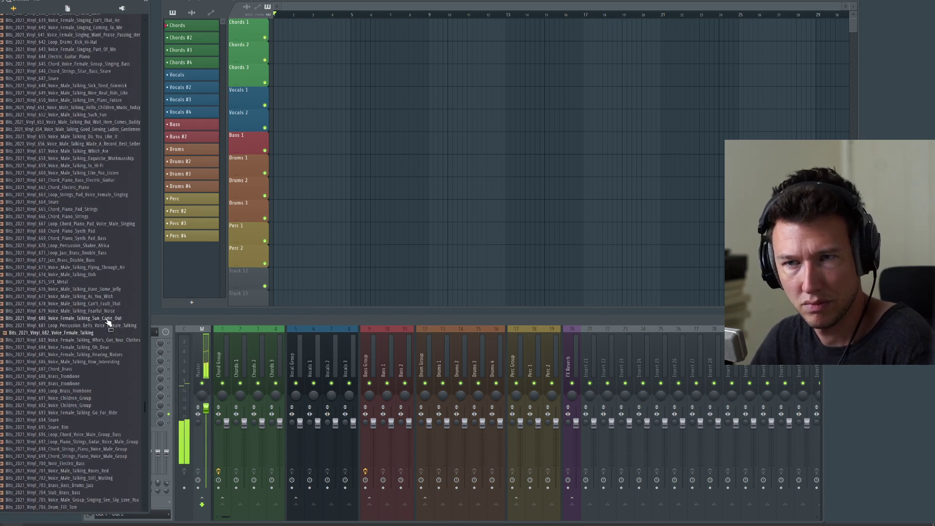
- Audition the mostly talking voice samples from Bits_2021_Vinyl_681_Loop_Percussion_Bells_Voice_Female_Talking back to 676_Voice_Male_Talking_Have_Some_Jelly, plus 678_Voice_Male_Talking_Can't_Fault_That
left_click(111, 326)
left_click(112, 311)
scroll(111, 312, "up", 2)
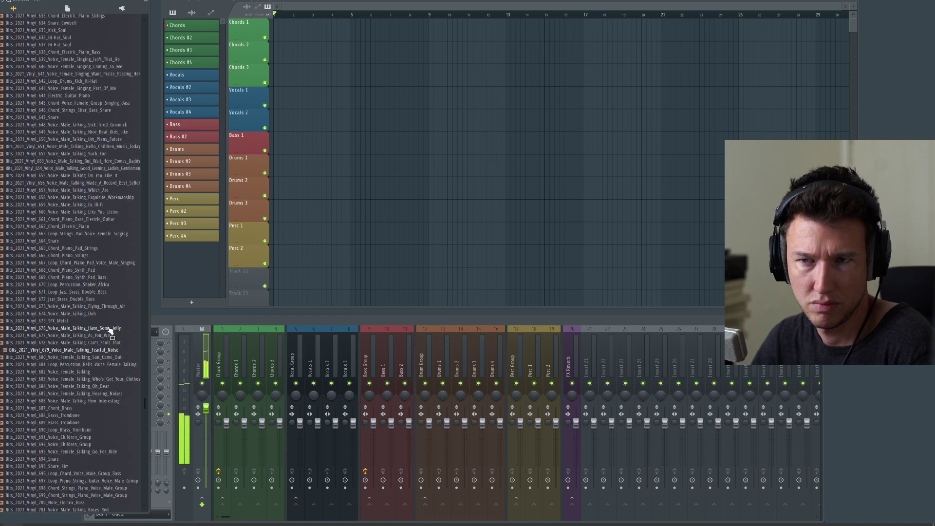
left_click(127, 333)
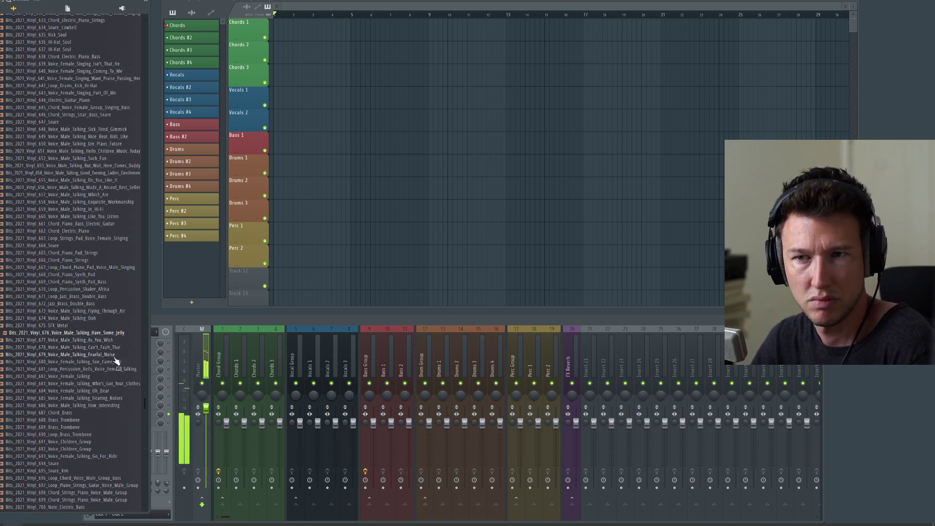
left_click(115, 347)
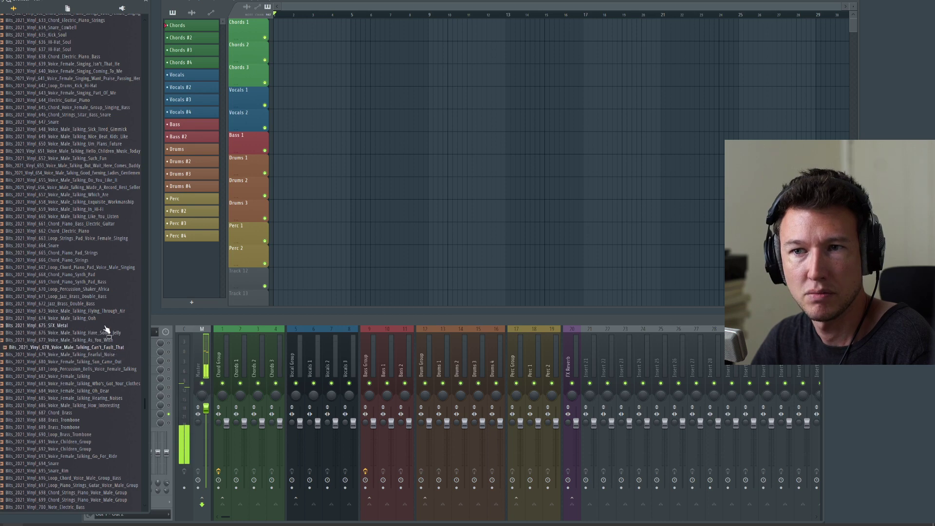
- Audition the vinyl samples from 673_Voice_Male_Talking_Flying_Through_Air back to 668_Chord_Piano_Synth_Pad
scroll(87, 326, "up", 2)
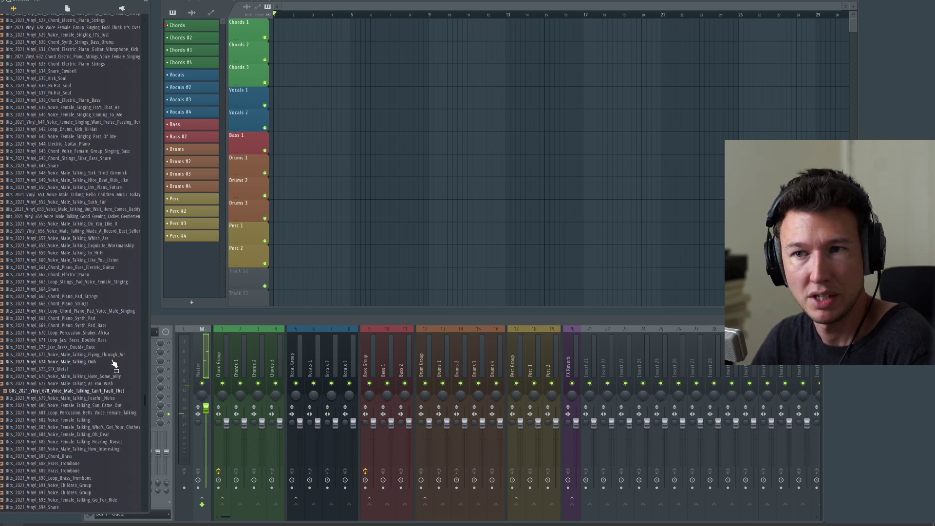
left_click(112, 354)
scroll(108, 336, "up", 2)
left_click(113, 385)
left_click(113, 377)
left_click(113, 369)
left_click(111, 363)
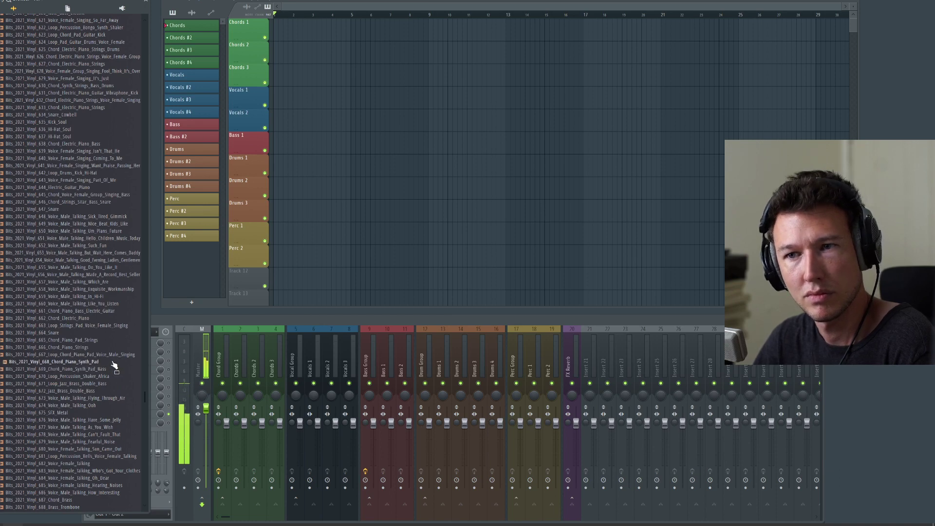
- Audition the piano, pad and strings samples from 667_Loop_Chord_Piano_Pad_Voice_Male_Singing back to 662_Chord_Electric_Piano
left_click(110, 356)
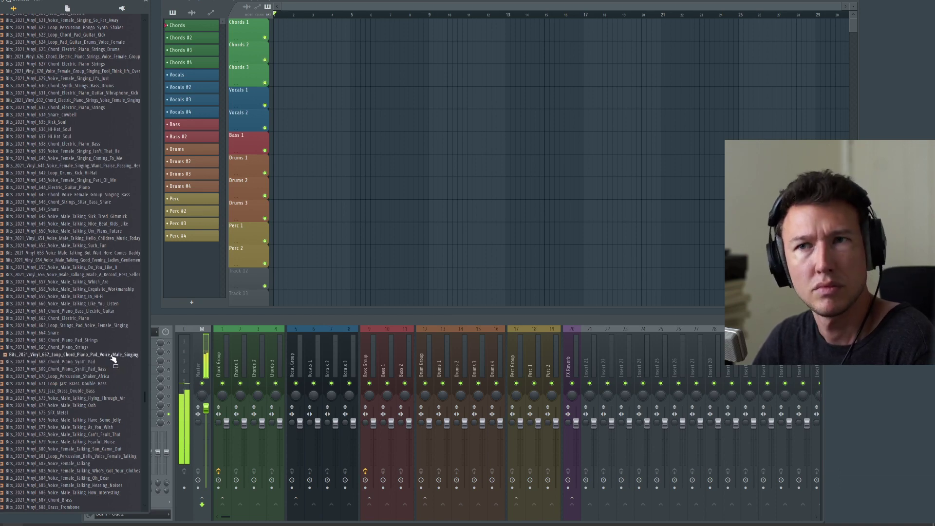
left_click(109, 348)
left_click(105, 340)
left_click(103, 325)
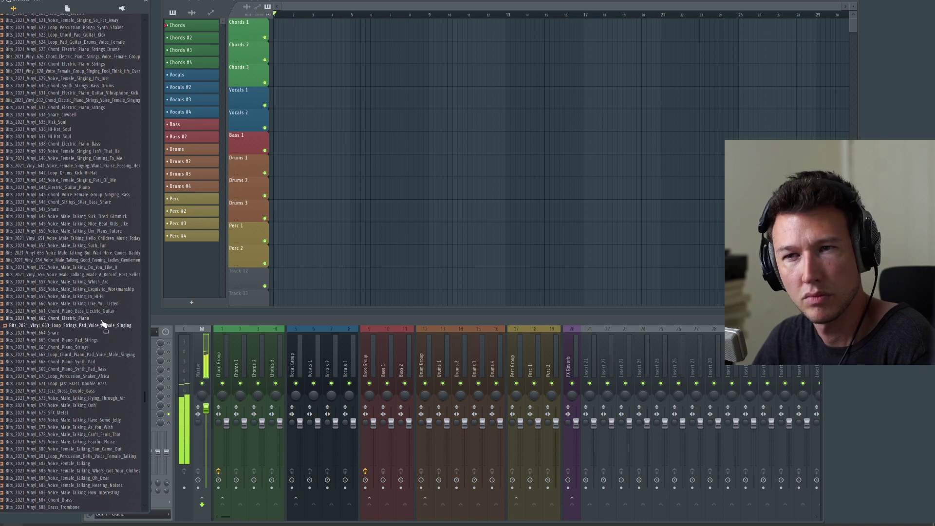
left_click(96, 318)
- Audition the male talking samples between 660_Voice_Male_Talking_Like_You_Listen and 654_Voice_Male_Talking_Good_Evening_Ladies_Gentlemen
scroll(96, 322, "up", 2)
left_click(98, 340)
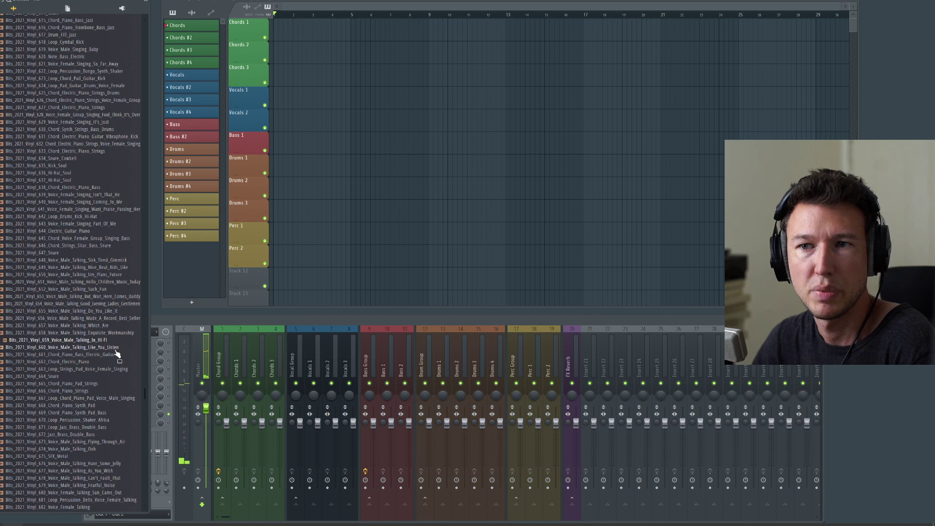
left_click(117, 347)
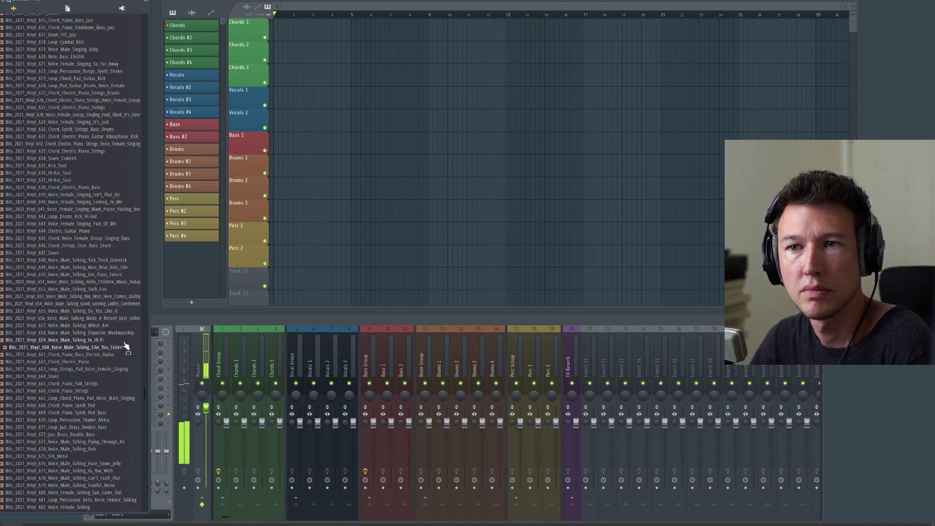
left_click(117, 333)
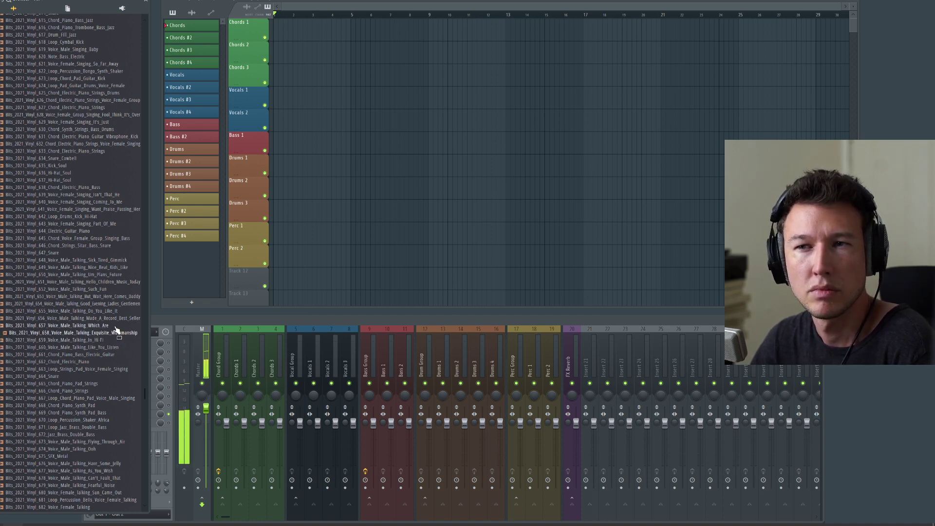
scroll(115, 371, "up", 2)
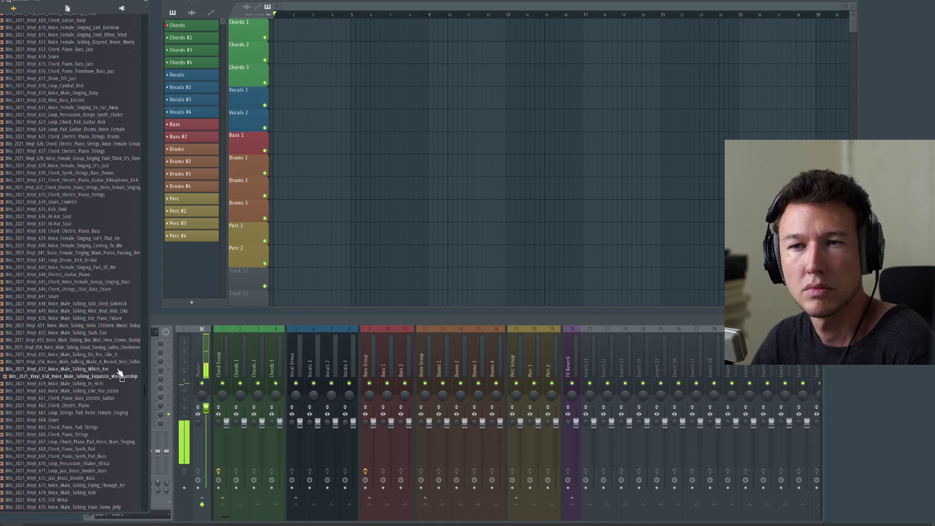
left_click(120, 370)
left_click(124, 362)
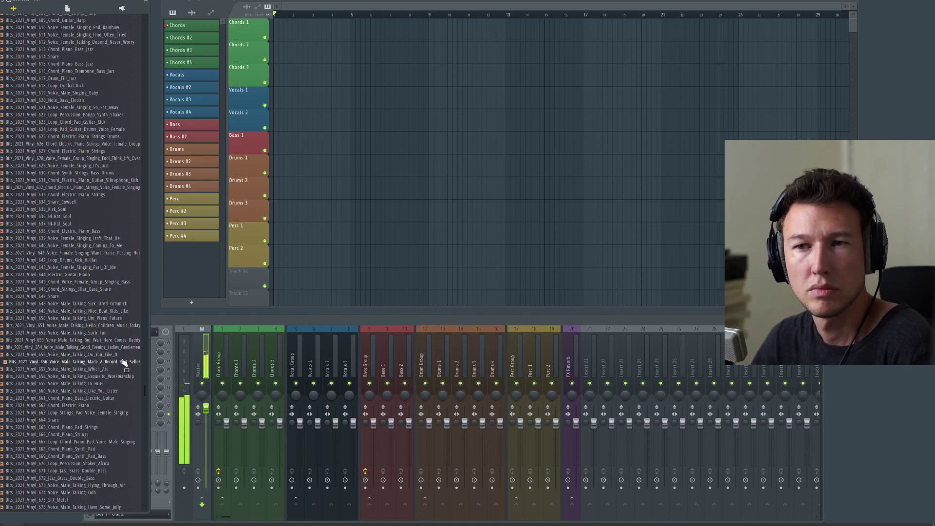
left_click(123, 354)
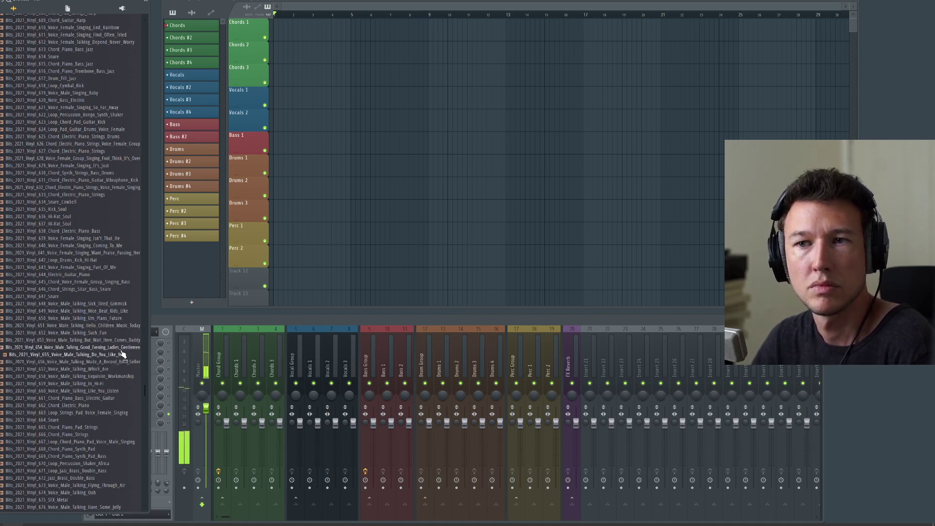
left_click(116, 347)
- Audition the vinyl samples from 647_Snare back to 639_Voice_Female_Singing_Isn't_That_He
scroll(108, 354, "up", 2)
left_click(105, 341)
left_click(103, 311)
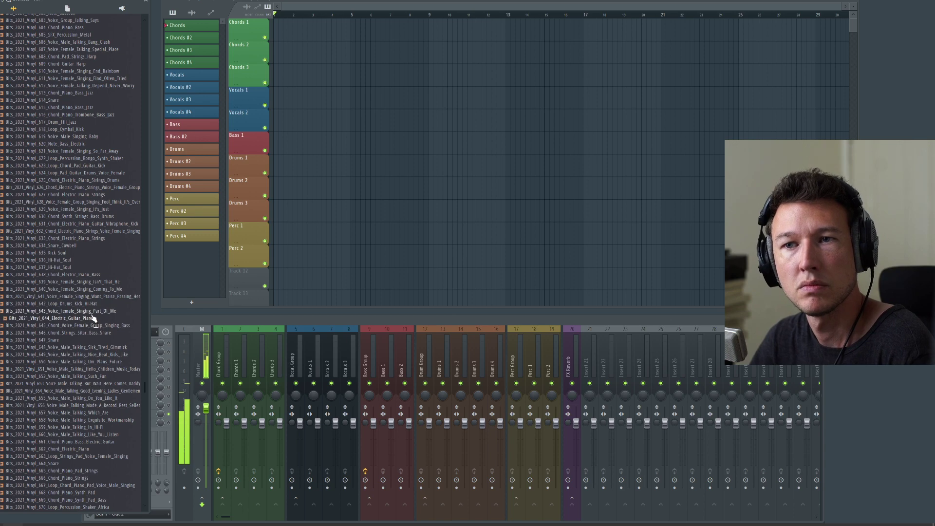
left_click(92, 305)
left_click(86, 299)
key("Up")
scroll(83, 303, "up", 2)
key("Up")
key("Up")
key("Up")
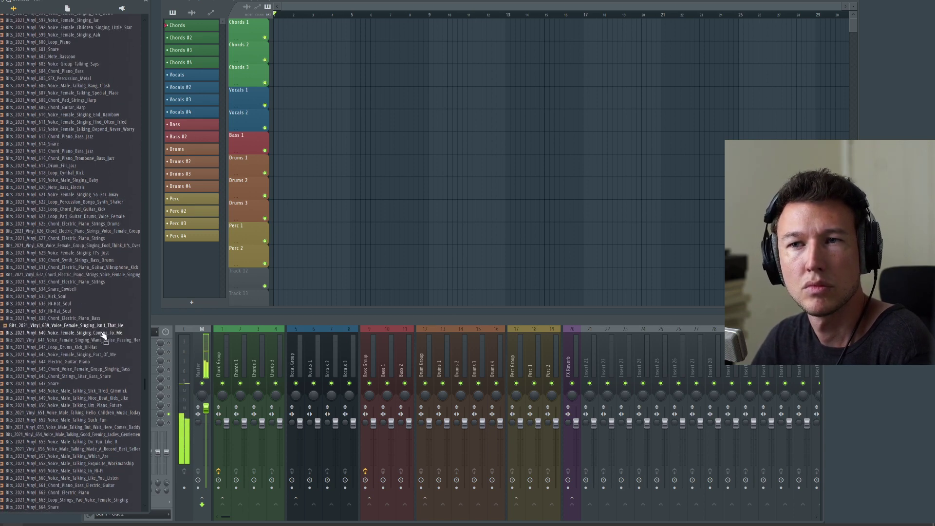
- Audition the vinyl samples from 638_Chord_Electric_Piano_Bass back towards 620_Note_Bass_Electric
key("Up")
key("Up")
key("Up")
key("Up")
key("Down")
key("Down")
key("Down")
key("Down")
scroll(100, 330, "up", 4)
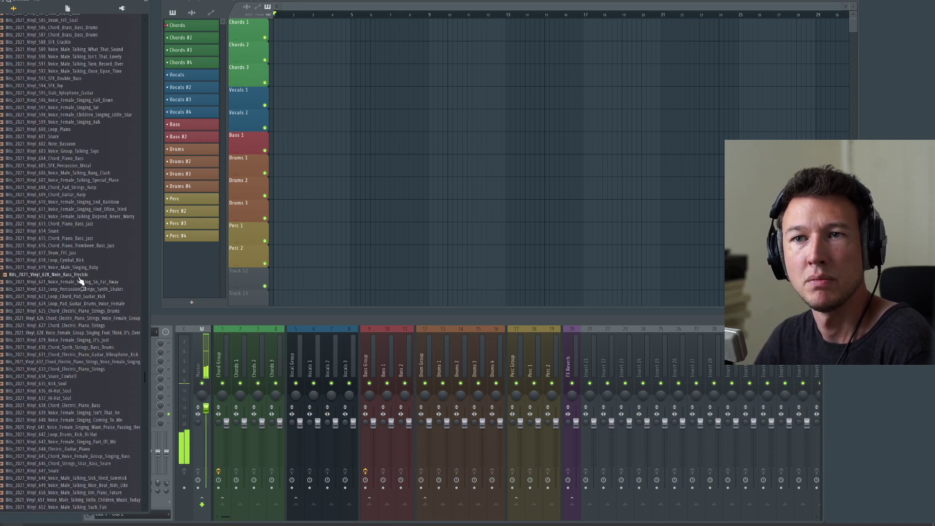
- Audition the vinyl samples from 616_Chord_Piano_Trombone_Bass_Jazz back to 611_Voice_Female_Singing_Find_Often_Tried
left_click(91, 246)
scroll(87, 288, "up", 1)
key("Up")
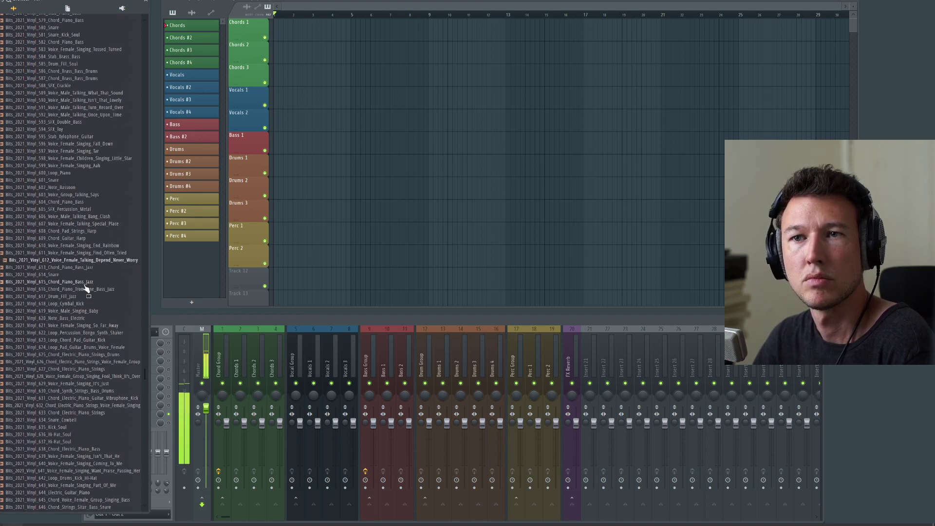
scroll(92, 302, "up", 3)
key("Up")
key("Up")
key("Up")
key("Up")
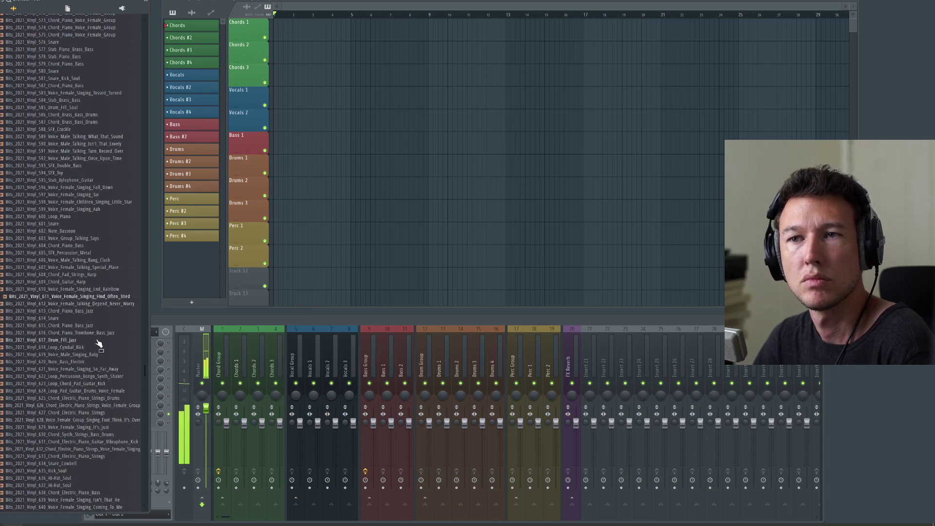
- Audition the vinyl samples from 610_Voice_Female_Singing_End_Rainbow back to 599_Voice_Female_Singing_Aah
scroll(100, 343, "up", 2)
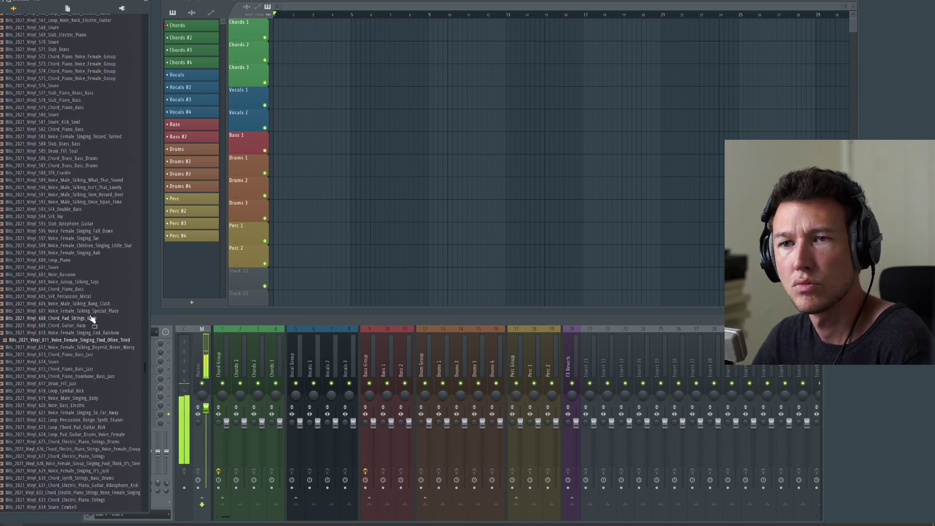
key("Up")
key("Up")
scroll(96, 328, "up", 2)
key("Up")
key("Up")
key("Up")
key("Up")
key("Up")
key("Up")
key("Up")
key("Up")
key("Up")
key("Up")
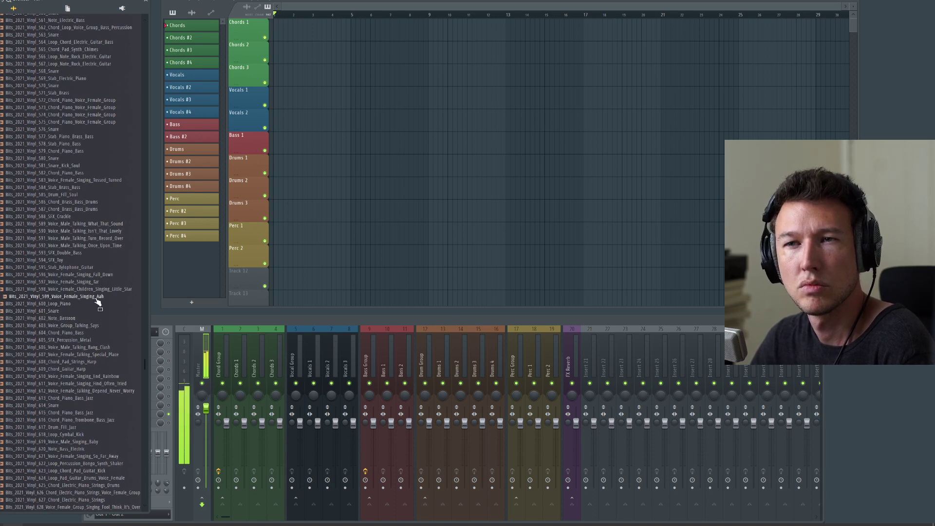
- Audition the vinyl samples from 598_Voice_Female_Children_Singing_Little_Star back to 587_Chord_Brass_Bass_Drums
key("Up")
scroll(106, 287, "up", 2)
key("Up")
key("Up")
key("Up")
key("Up")
key("Up")
key("Up")
key("Up")
key("Up")
key("Up")
key("Up")
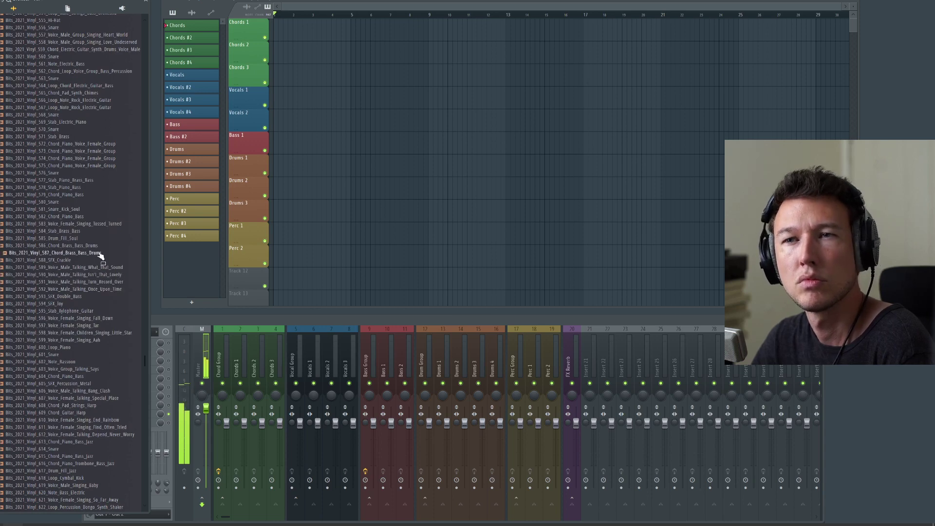
- Audition the vinyl samples from 586_Chord_Brass_Bass_Drums back to 573_Chord_Piano_Voice_Female_Group
scroll(98, 252, "up", 2)
key("Up")
key("Up")
key("Up")
key("Up")
key("Up")
key("Up")
key("Up")
key("Up")
key("Up")
key("Up")
key("Up")
key("Up")
key("Up")
key("Up")
scroll(103, 205, "up", 4)
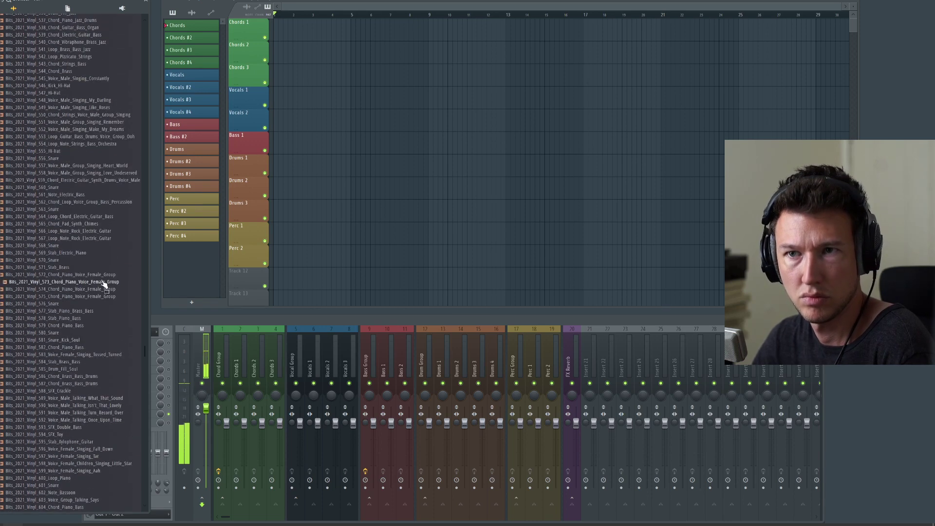
- Audition the vinyl samples from 570_Snare back to 560_Snare
key("Down")
key("Down")
left_click(101, 263)
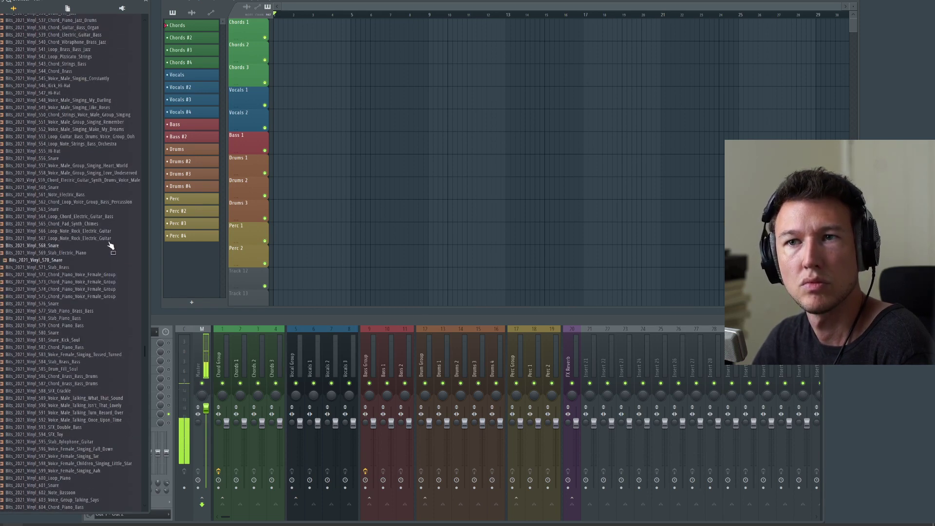
scroll(110, 243, "up", 2)
left_click(109, 245)
left_click(109, 267)
left_click(108, 274)
left_click(107, 280)
- Audition 552_Voice_Male_Singing_Make_My_Dreams and 553_Loop_Guitar_Bass_Drums_Voice_Group_Ooh
scroll(108, 273, "up", 6)
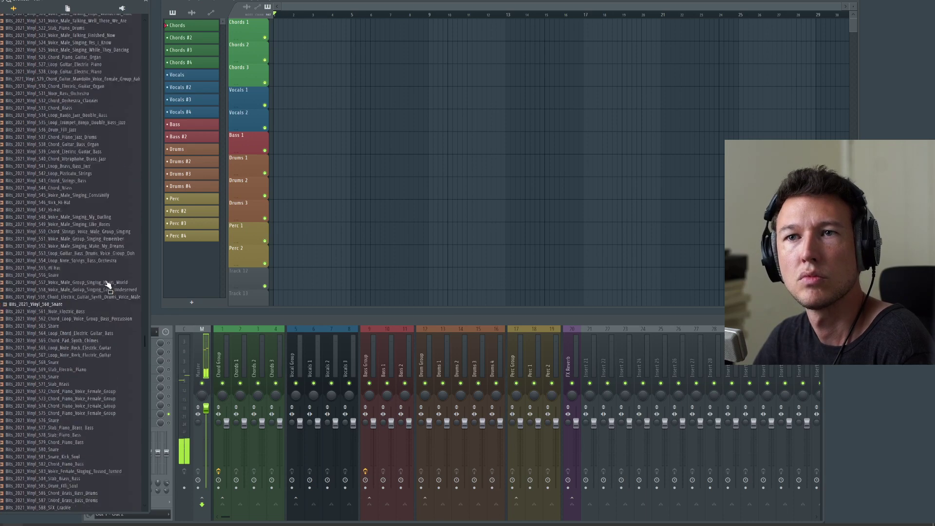
left_click(107, 282)
left_click(108, 304)
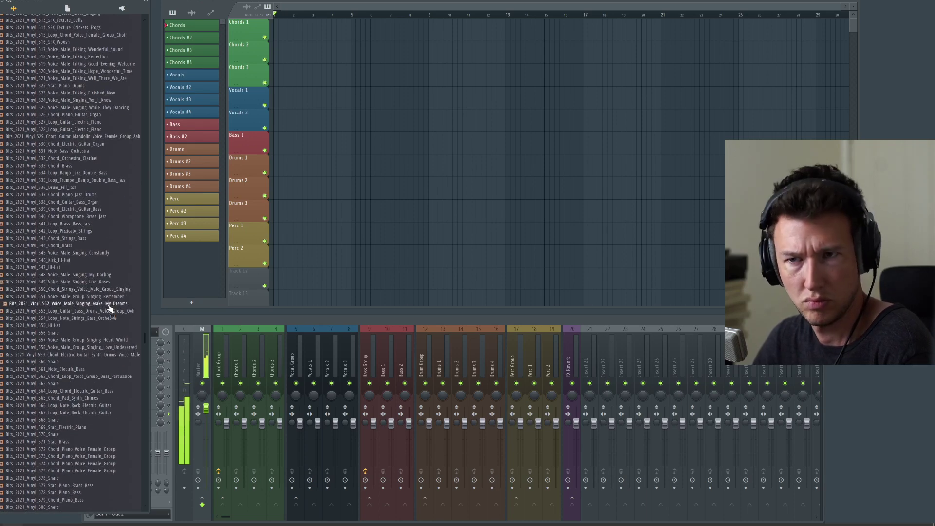
left_click(113, 312)
- Audition the instrumental chord and loop samples from 538_Chord_Guitar_Bass_Organ back to 526_Chord_Piano_Guitar_Organ
scroll(82, 310, "up", 2)
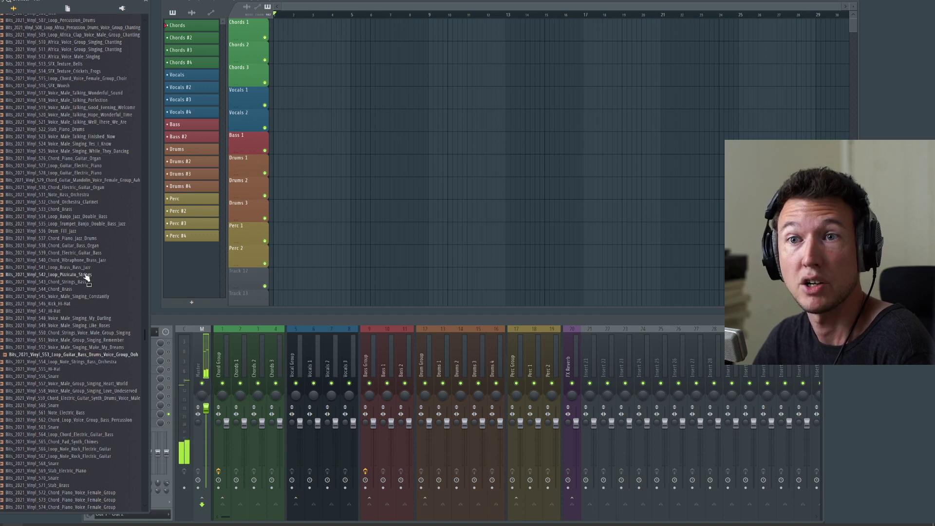
scroll(86, 280, "up", 2)
left_click(83, 290)
left_click_drag(88, 289, 91, 294)
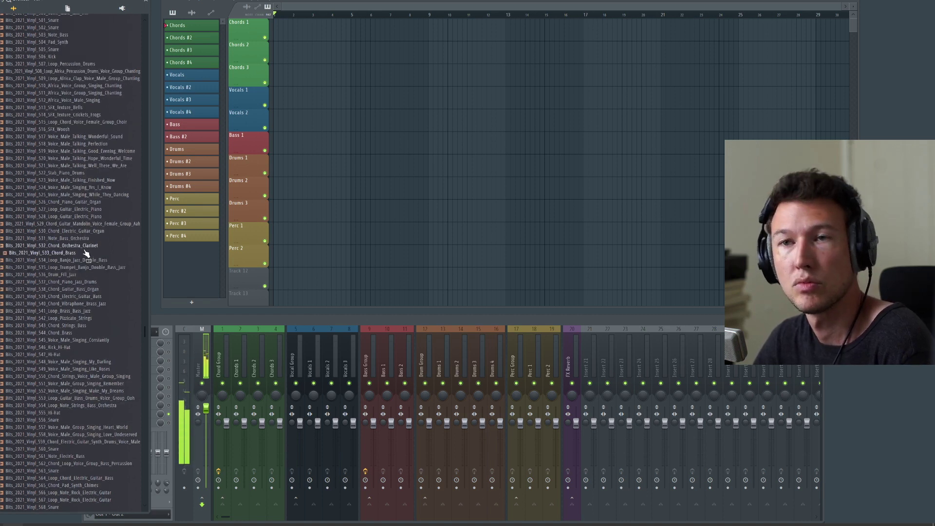
scroll(86, 259, "up", 2)
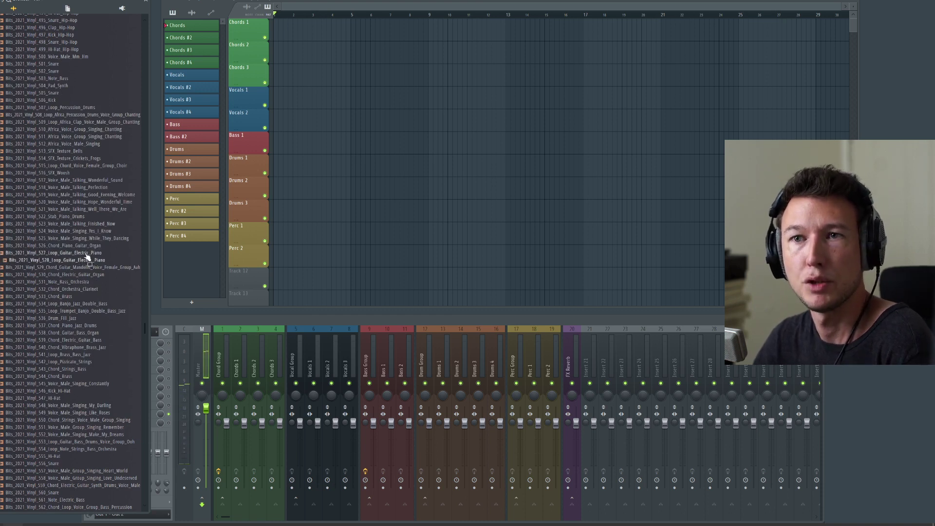
left_click(85, 255)
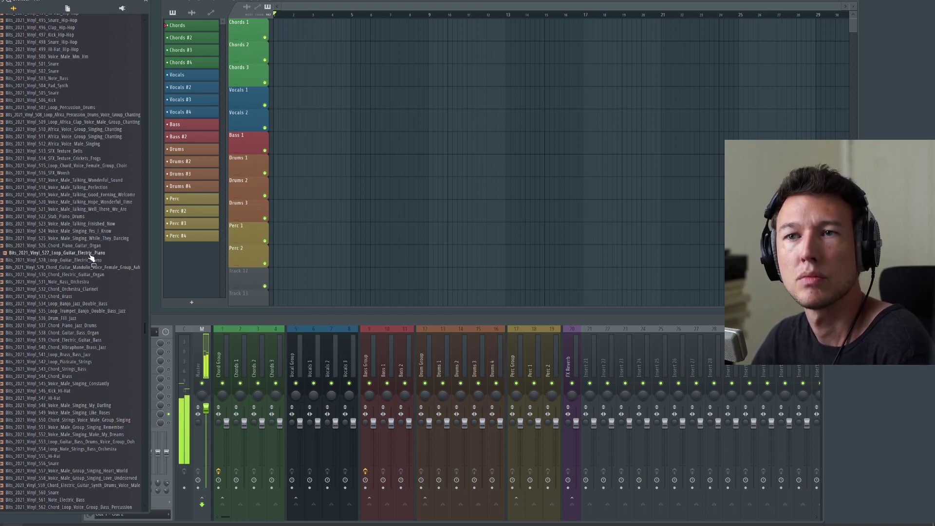
left_click(92, 246)
- Audition the male talking samples from 520_Voice_Male_Talking_Hope_Wonderful_Time back to 517_Voice_Male_Talking_Wonderful_Sound
scroll(93, 273, "up", 4)
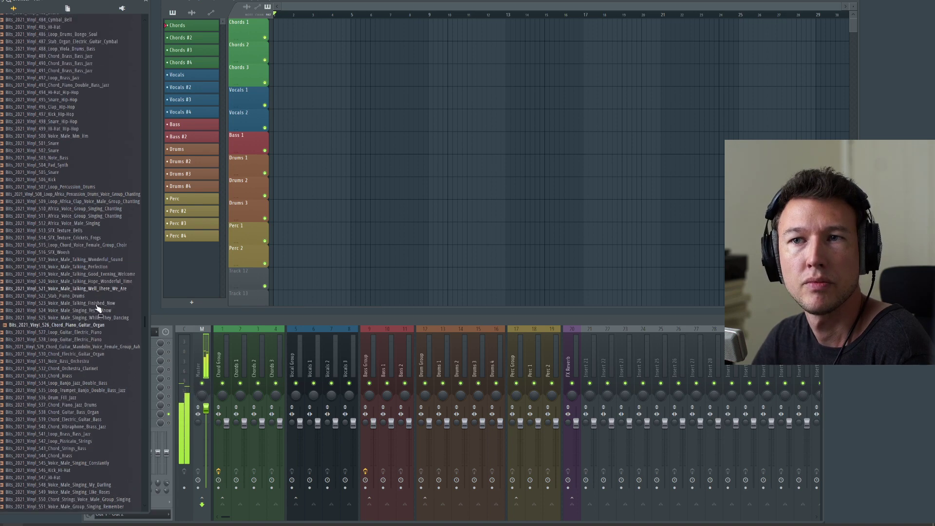
left_click(92, 290)
left_click(89, 283)
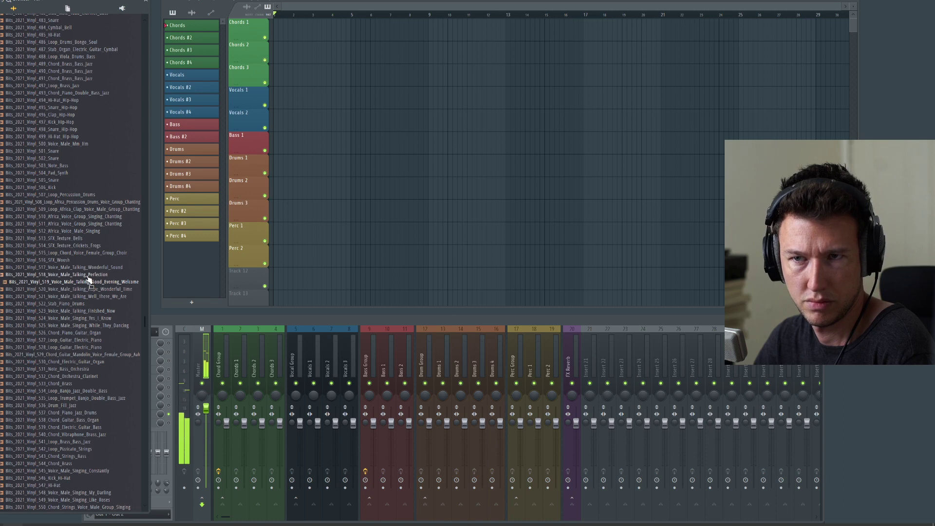
left_click(94, 276)
left_click(96, 267)
- Audition the choir, texture and African voice samples from 515_Loop_Chord_Voice_Female_Group_Choir back to 511_Africa_Voice_Group_Singing_Chanting
scroll(99, 287, "up", 2)
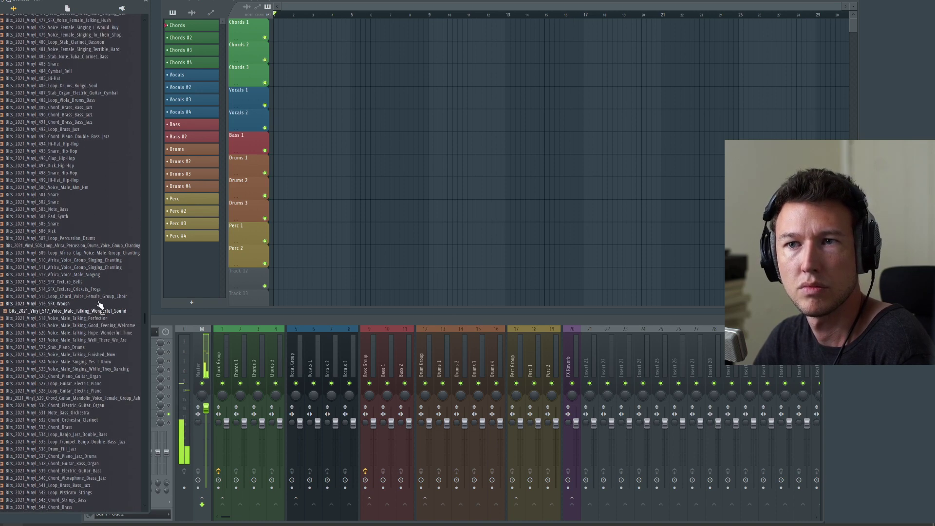
left_click(103, 296)
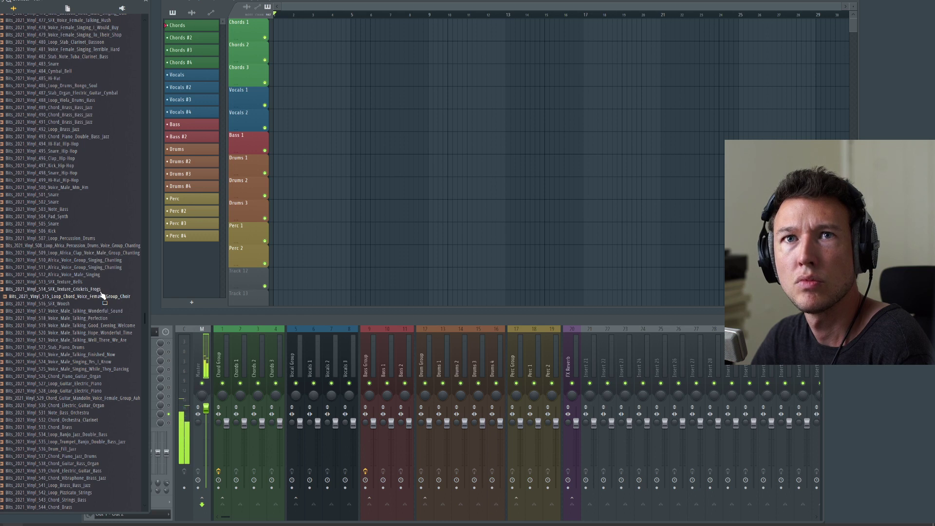
key("Up")
left_click(56, 282)
scroll(56, 281, "up", 2)
left_click(109, 320)
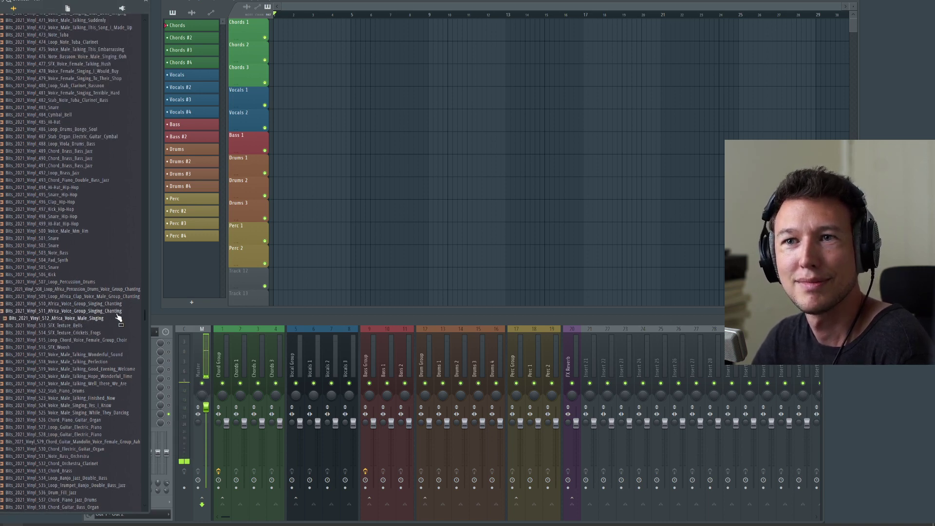
left_click(121, 311)
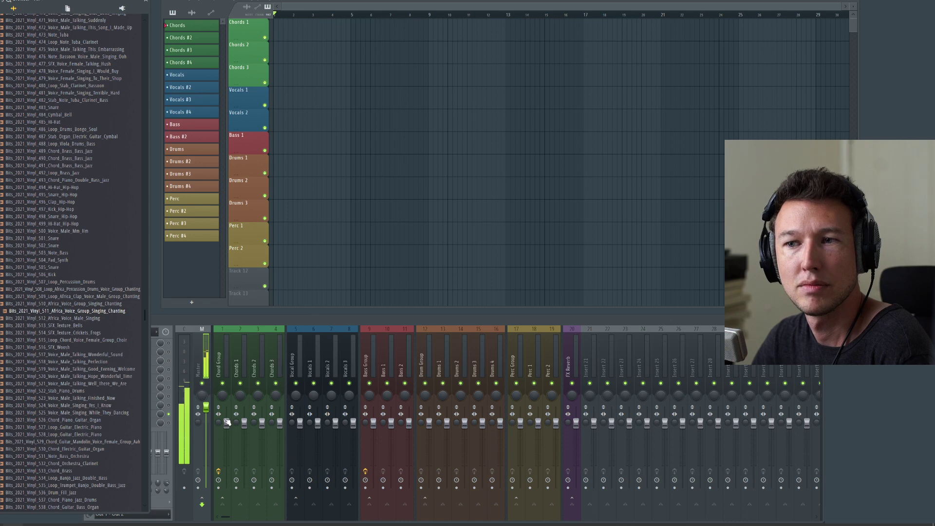
- Audition the group voice, synth pad and hip-hop samples from 510_Africa_Voice_Group_Singing_Chanting back to 498_Snare_Hip-Hop
left_click(129, 305)
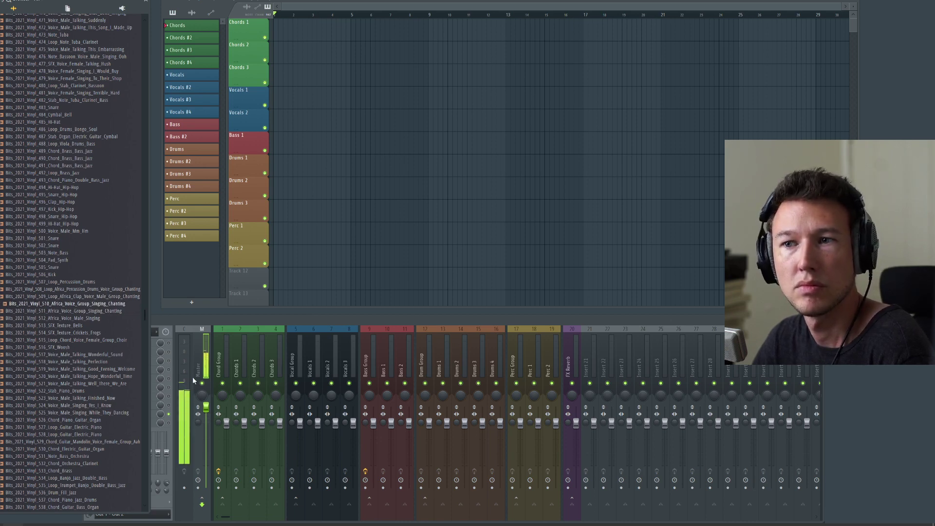
scroll(85, 254, "up", 2)
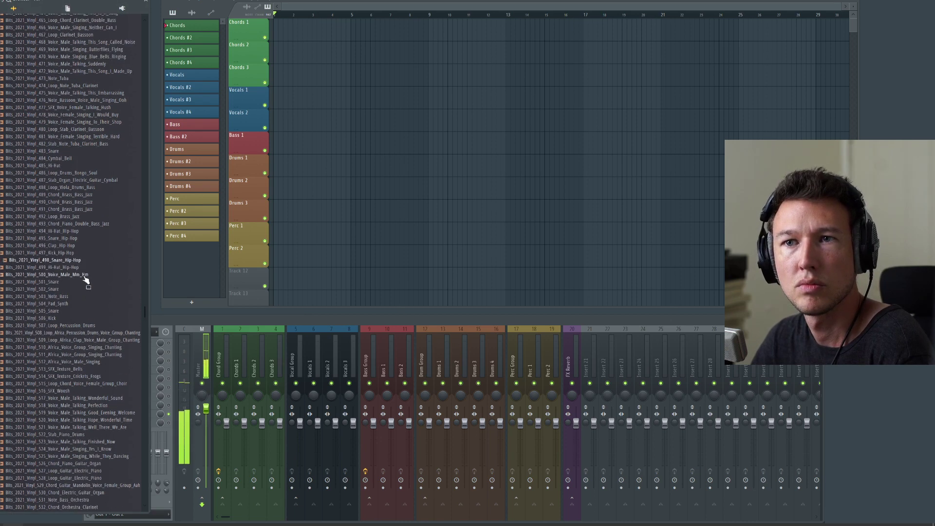
left_click(89, 304)
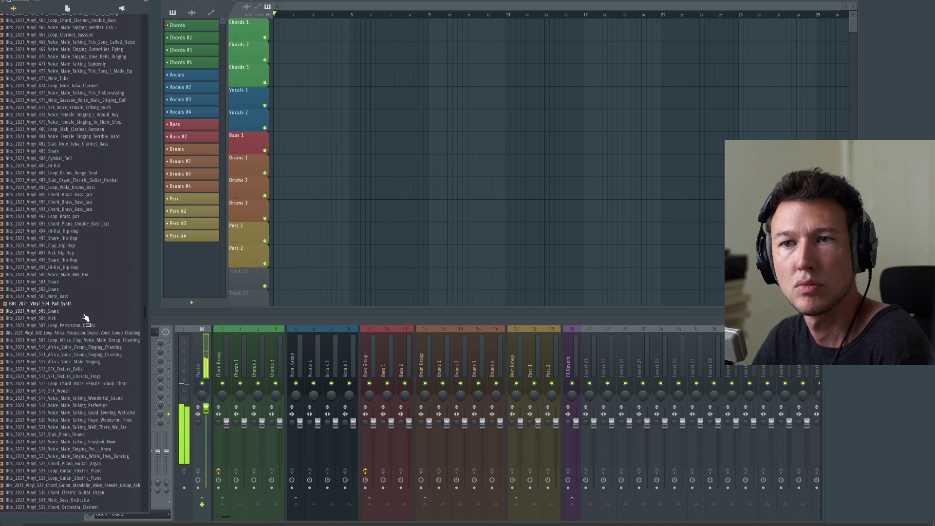
left_click(87, 318)
left_click(83, 261)
left_click(80, 268)
- Audition the remaining hip-hop drum hits and the jazz samples back to 492_Loop_Brass_Jazz
scroll(78, 287, "up", 2)
left_click(83, 291)
left_click(84, 284)
left_click(85, 276)
left_click(86, 269)
scroll(93, 292, "up", 2)
left_click(98, 304)
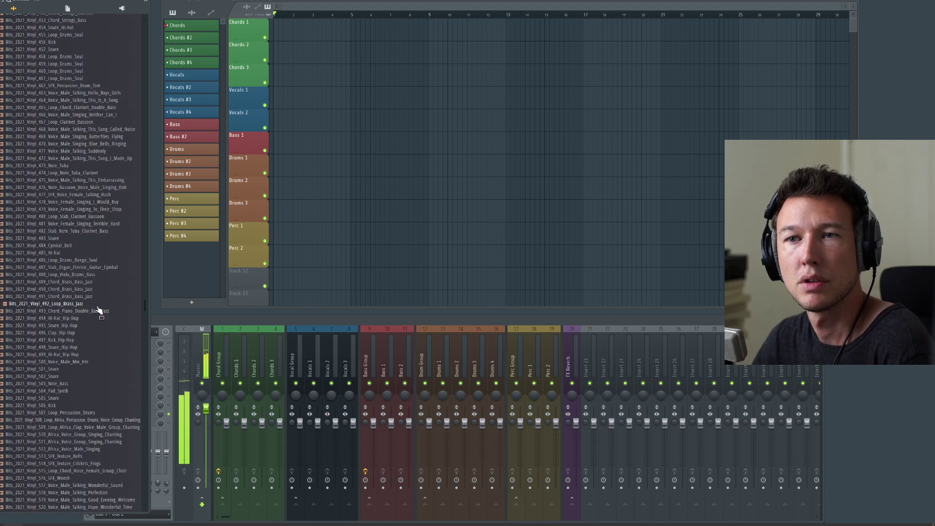
- Audition the jazz brass chord samples from 491_Chord_Brass_Bass_Jazz back to 489_Chord_Brass_Bass_Jazz
scroll(99, 310, "up", 2)
key("Up")
key("Up")
key("Up")
key("Up")
key("Up")
key("Up")
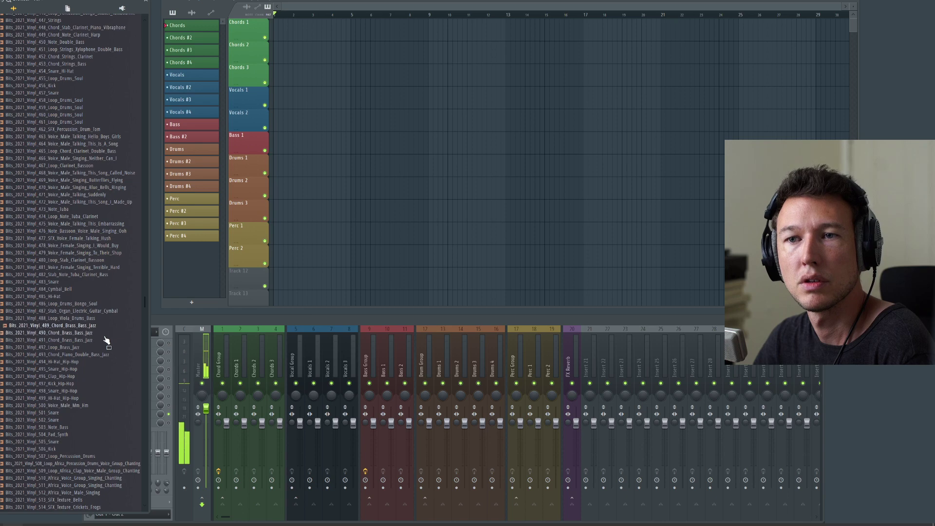
- Audition the loop, stab and drum-hit samples from 488_Loop_Viola_Drums_Bass back to 483_Snare
key("Up")
key("Up")
key("Up")
key("Up")
key("Up")
scroll(98, 320, "up", 1)
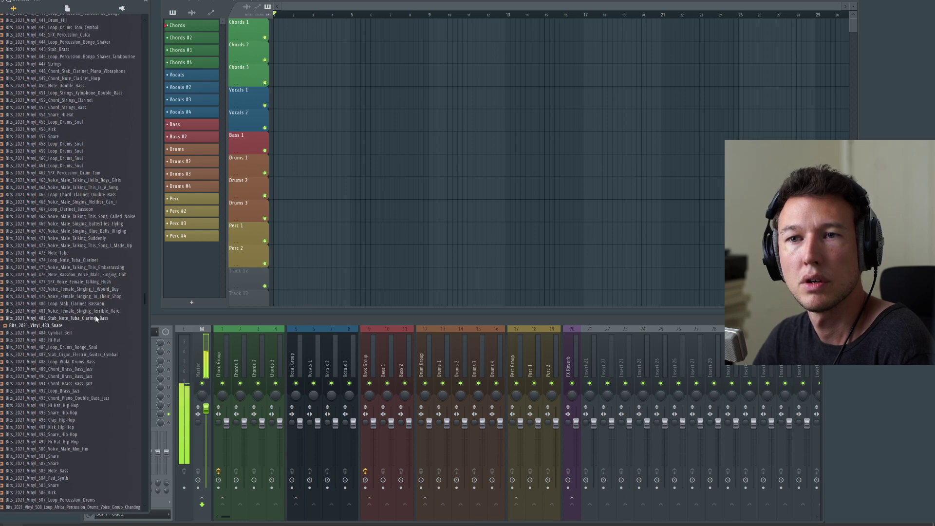
- Audition the tuba, clarinet and female voice samples from 482_Stab_Note_Tuba_Clarinet_Bass back to 477_SFX_Voice_Female_Talking_Hush
scroll(97, 319, "up", 2)
scroll(98, 320, "up", 1)
key("Up")
key("Up")
key("Up")
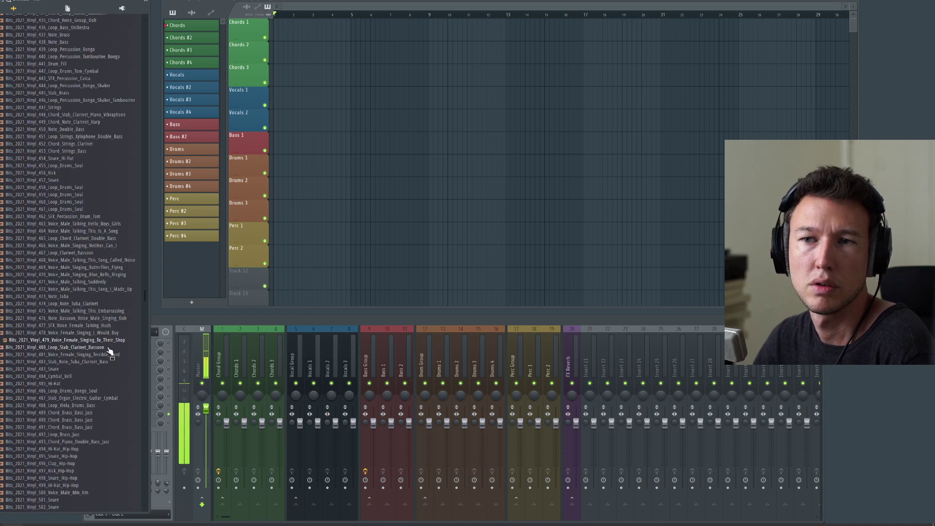
key("Up")
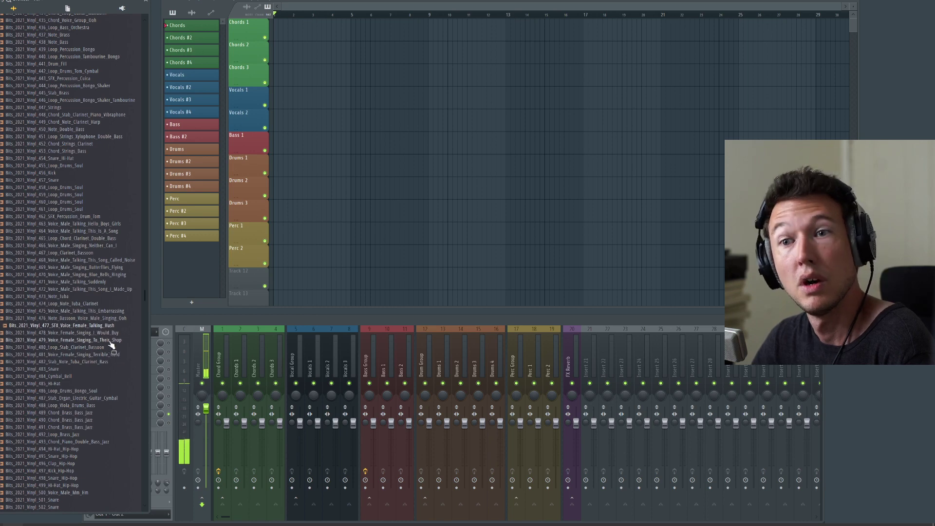
scroll(105, 347, "up", 2)
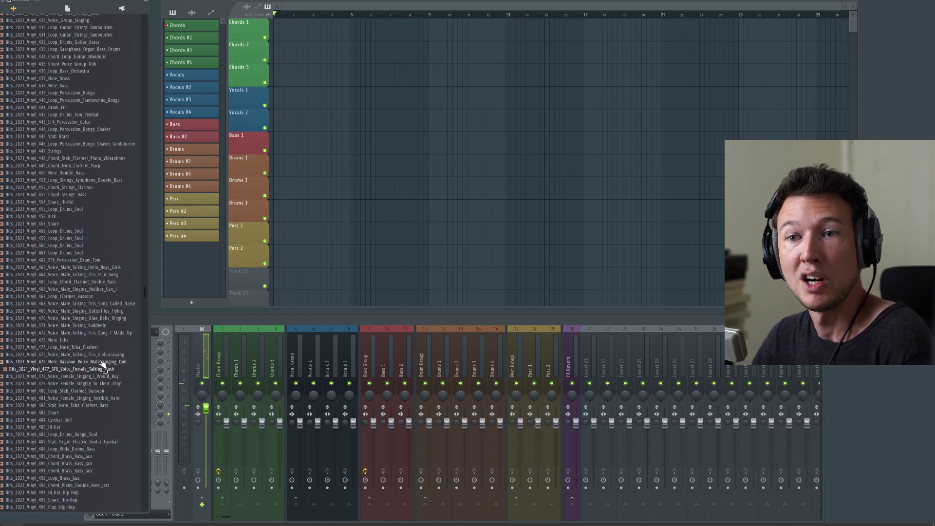
- Audition the bassoon, tuba and male voice samples from 476_Note_Bassoon_Voice_Male_Singing_Ooh back to 470_Voice_Male_Singing_Blue_Bells_Ringing
left_click(105, 362)
key("Up")
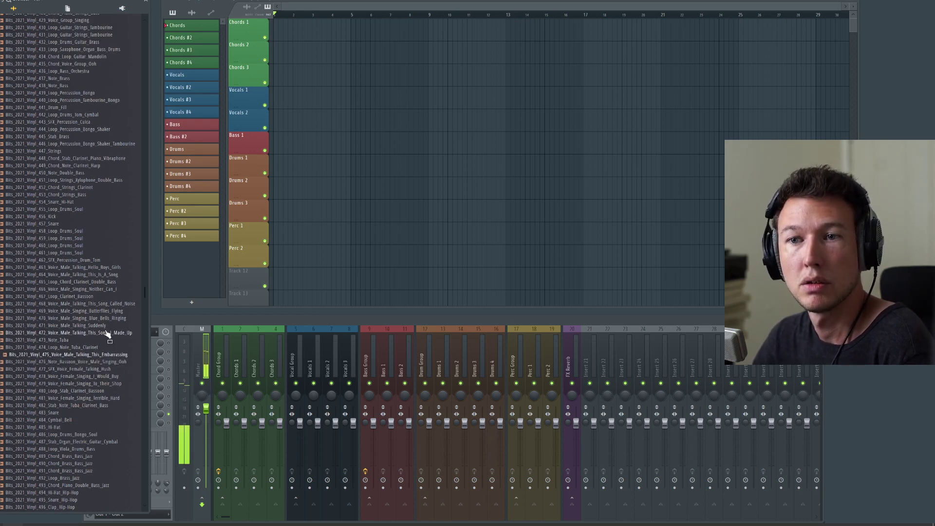
key("Up")
key("Up")
key("Up")
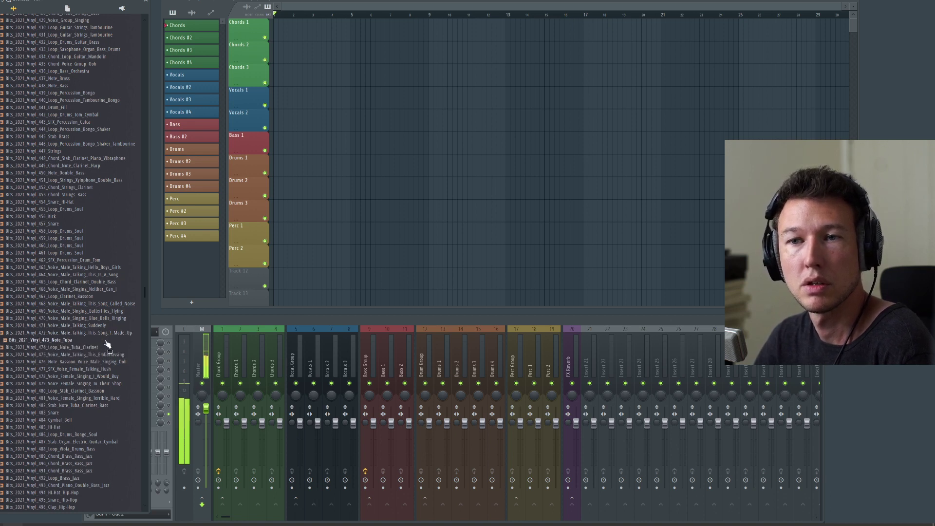
key("Up")
key("Up")
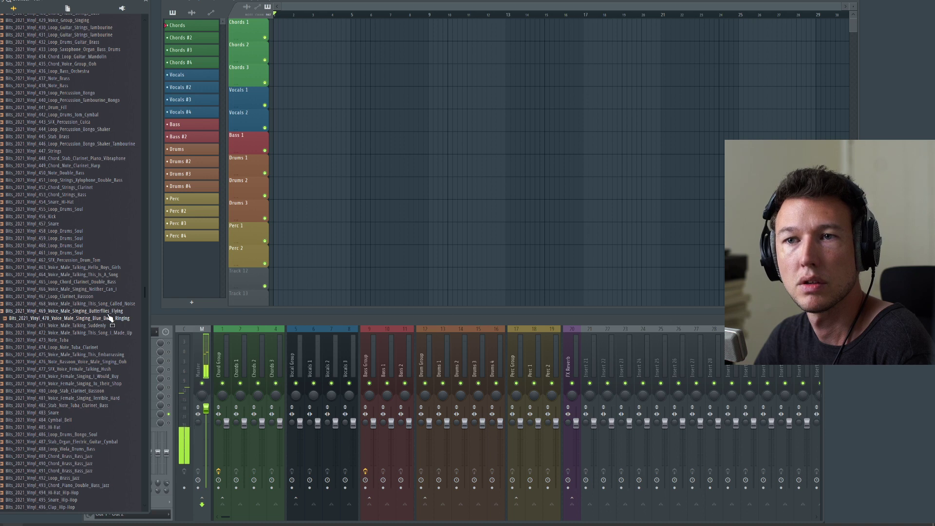
- Audition the male voice and clarinet samples from 469_Voice_Male_Singing_Butterflies_Flying back to 466_Voice_Male_Singing_Neither_Can_I
key("Up")
key("Up")
key("Up")
key("Up")
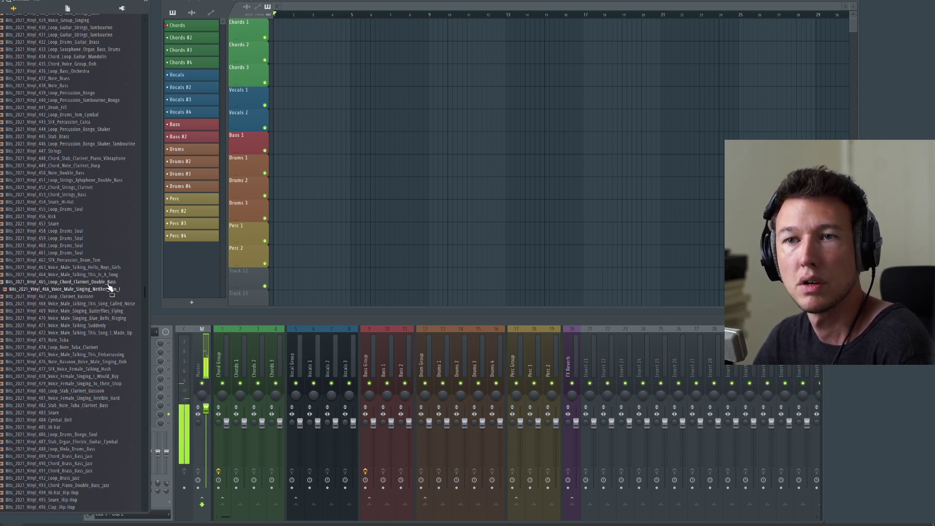
- Audition the clarinet, male talking and soul drum samples from 465_Loop_Chord_Clarinet_Double_Bass back to 459_Loop_Drums_Soul
key("Up")
key("Up")
key("Up")
key("Up")
key("Up")
key("Up")
key("Up")
key("Up")
key("Up")
key("Up")
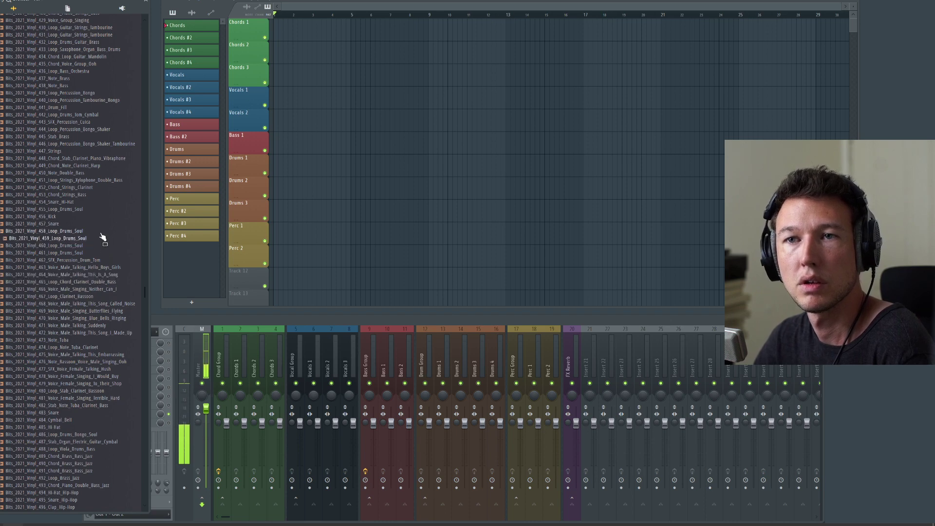
- Audition the drum and string samples from 458_Loop_Drums_Soul back to 453_Chord_Strings_Bass
key("Up")
key("Up")
key("Up")
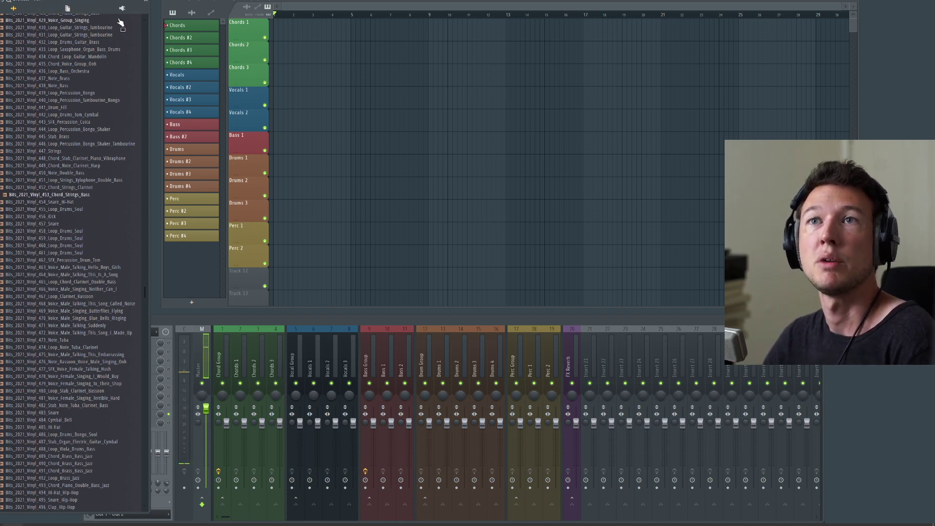
- Move the sample browser aside to uncover the channel rack and the mixer's effect slots
left_click_drag(95, 2, 24, 2)
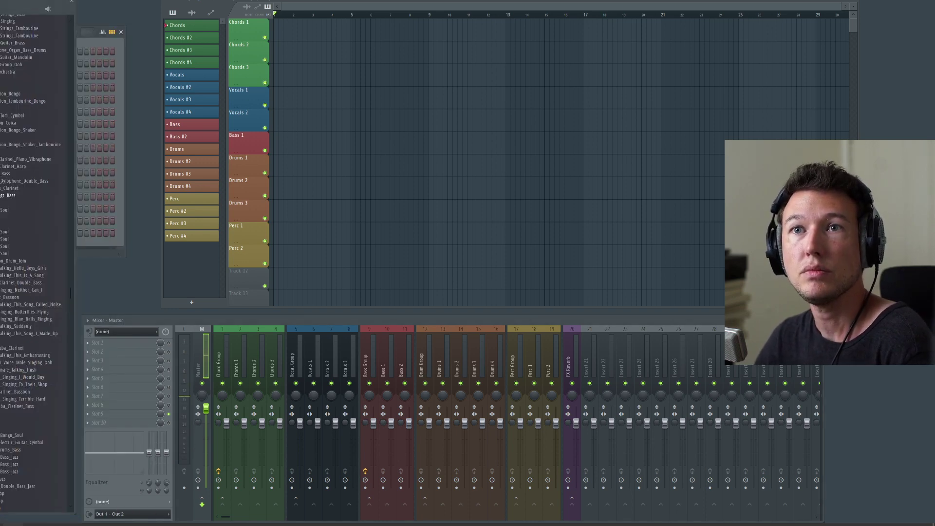